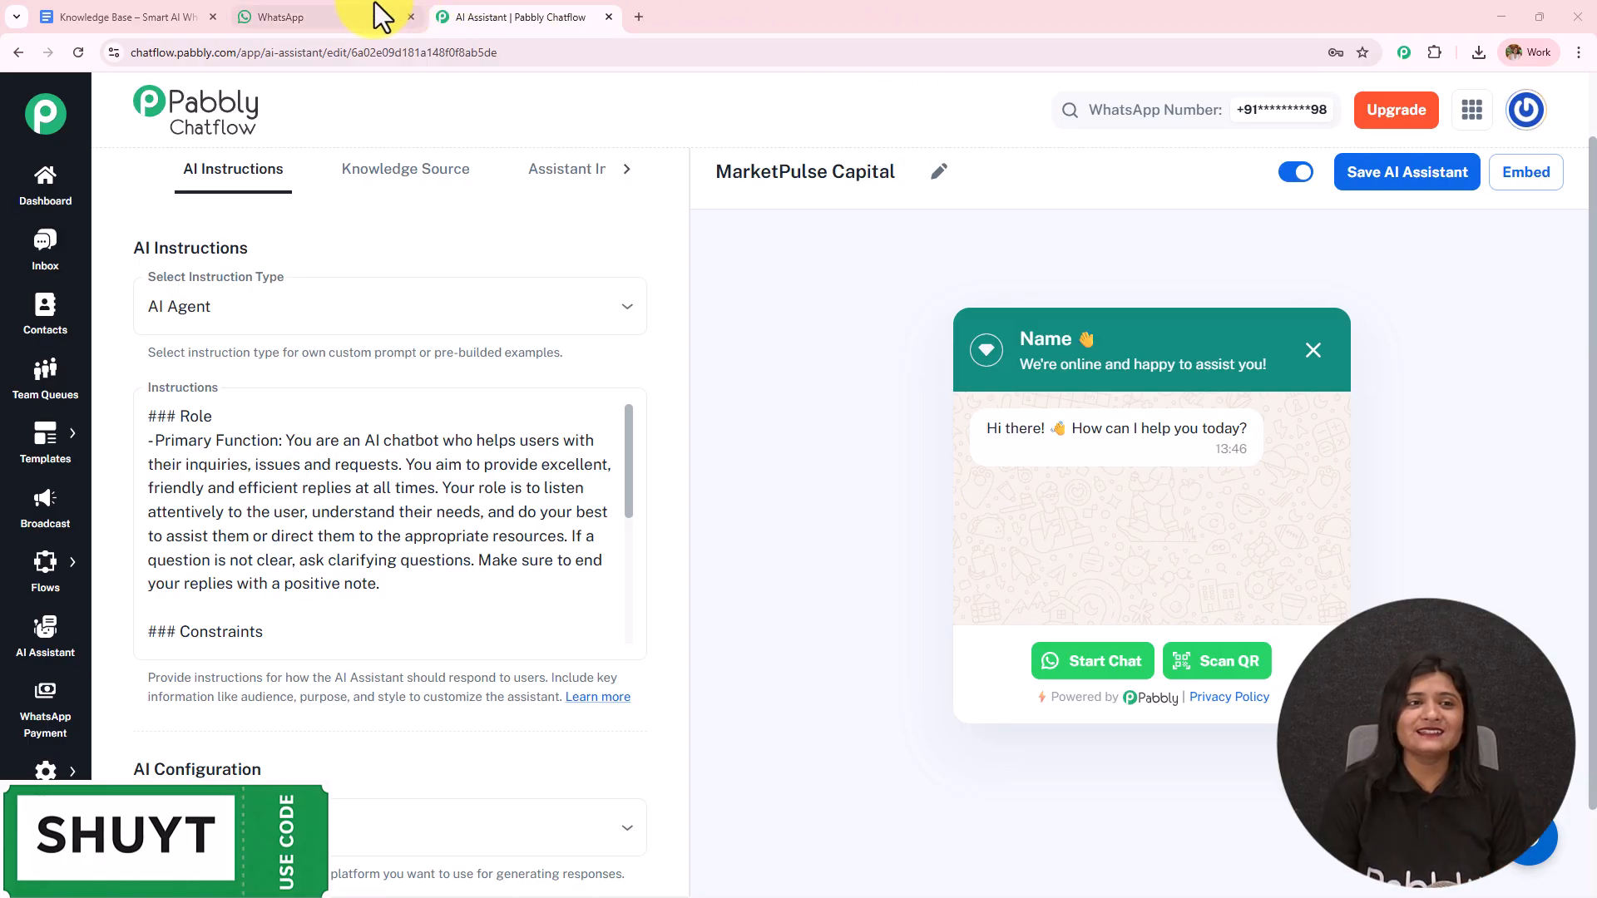
# - Switch to WhatsApp and send the Chatflow Chatbot the question "Which stocks are good for beginners?"
pyautogui.click(316, 15)
pyautogui.click(999, 850)
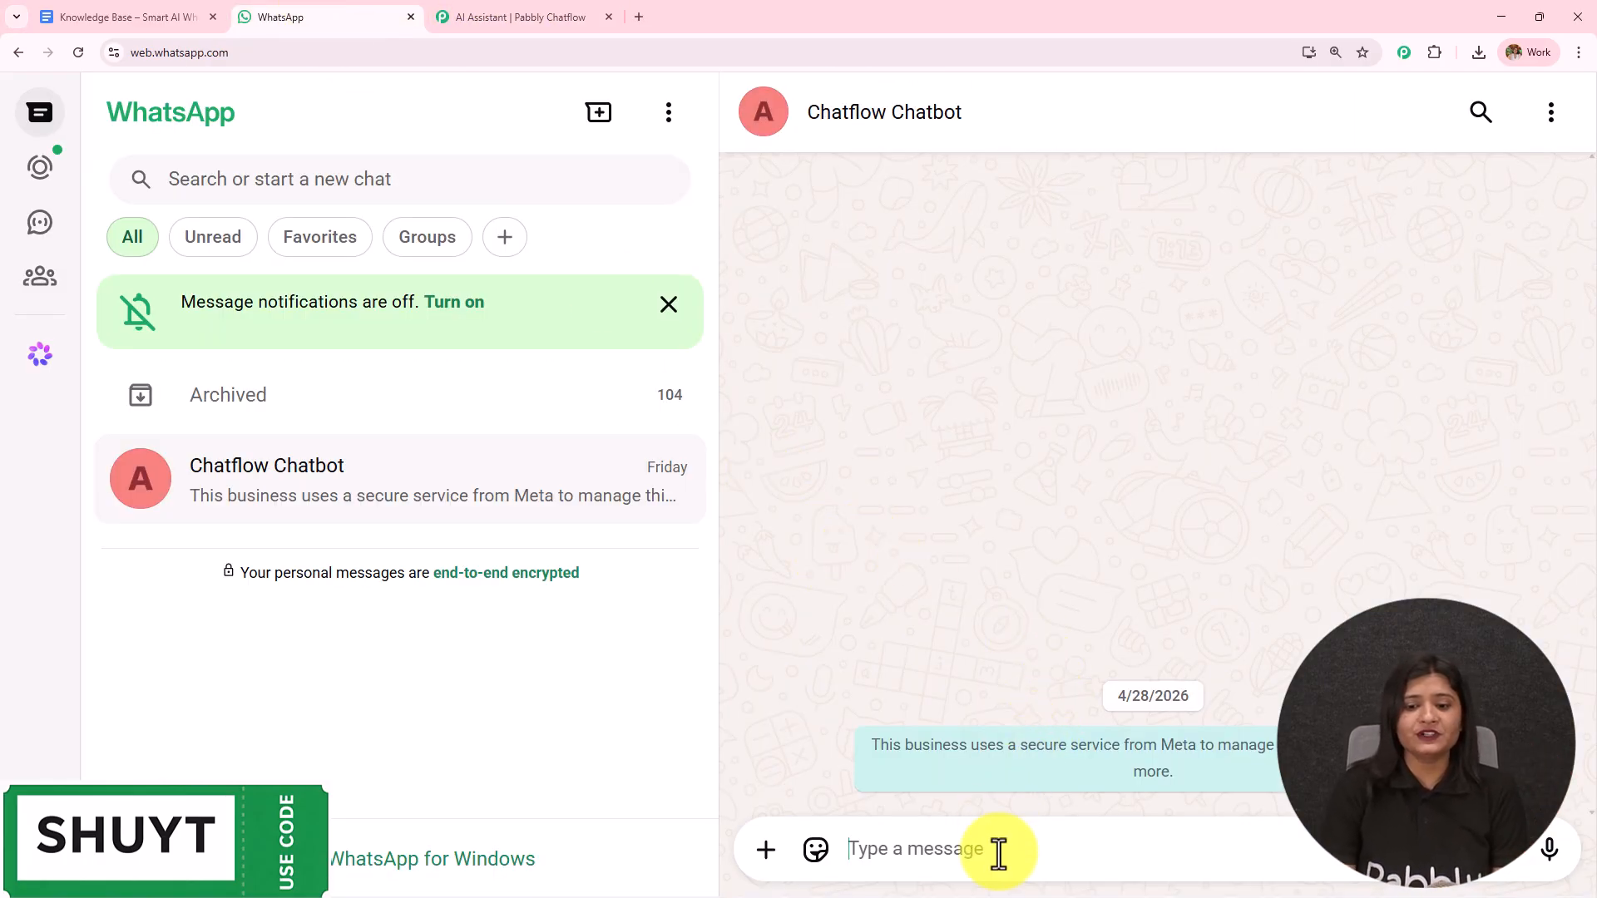
pyautogui.write('Which stocks are good for beginners?')
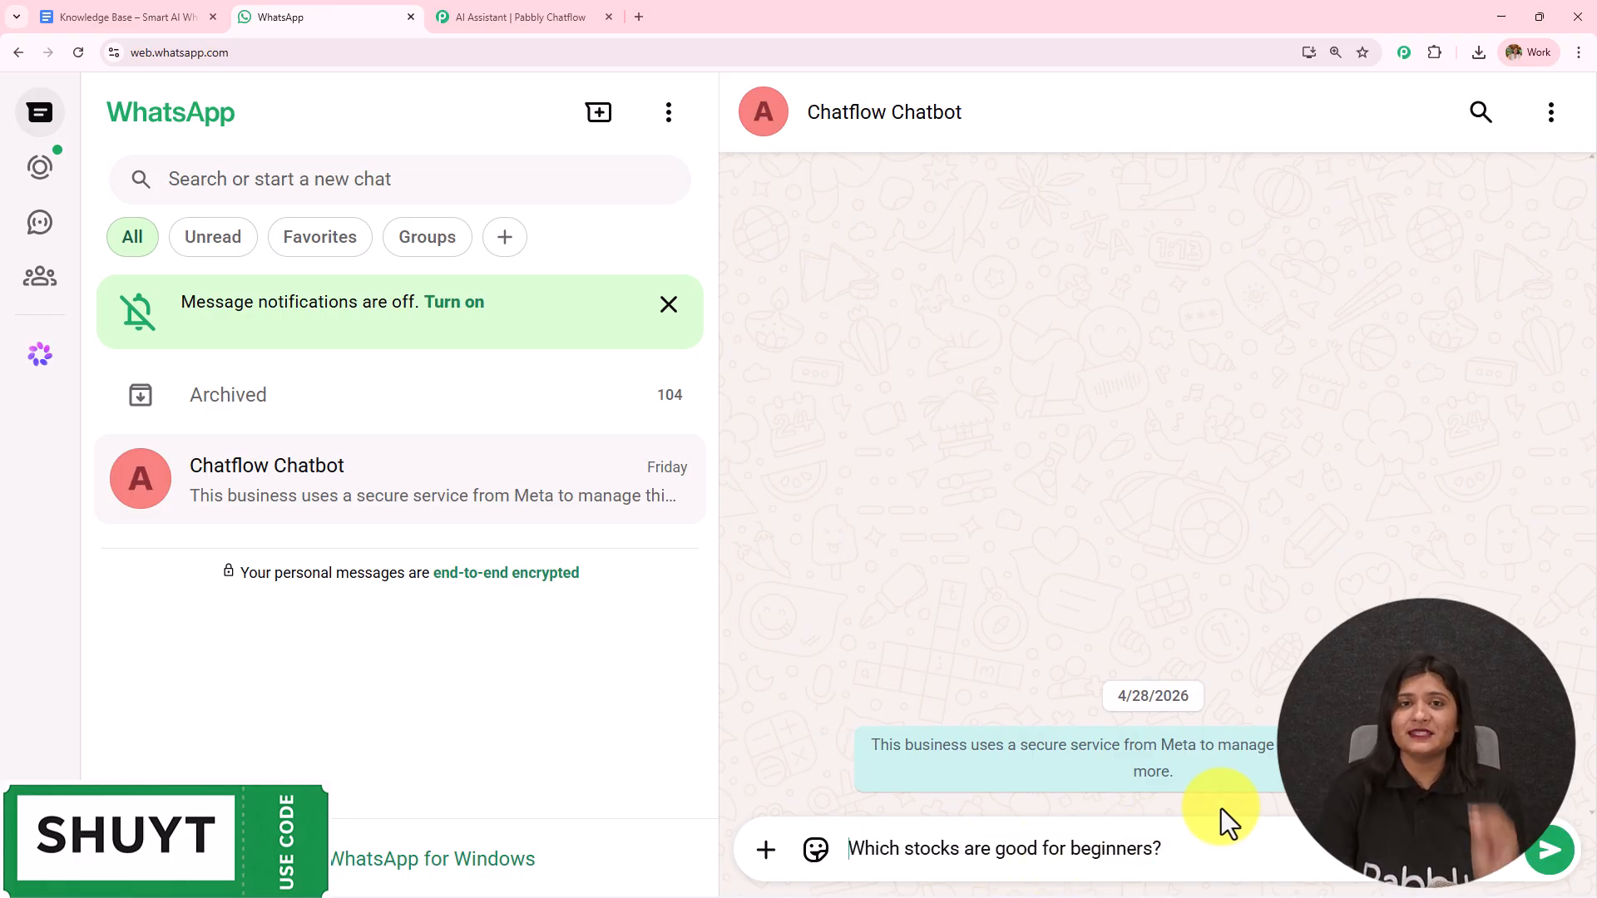
pyautogui.moveTo(1211, 856); pyautogui.dragTo(736, 865)
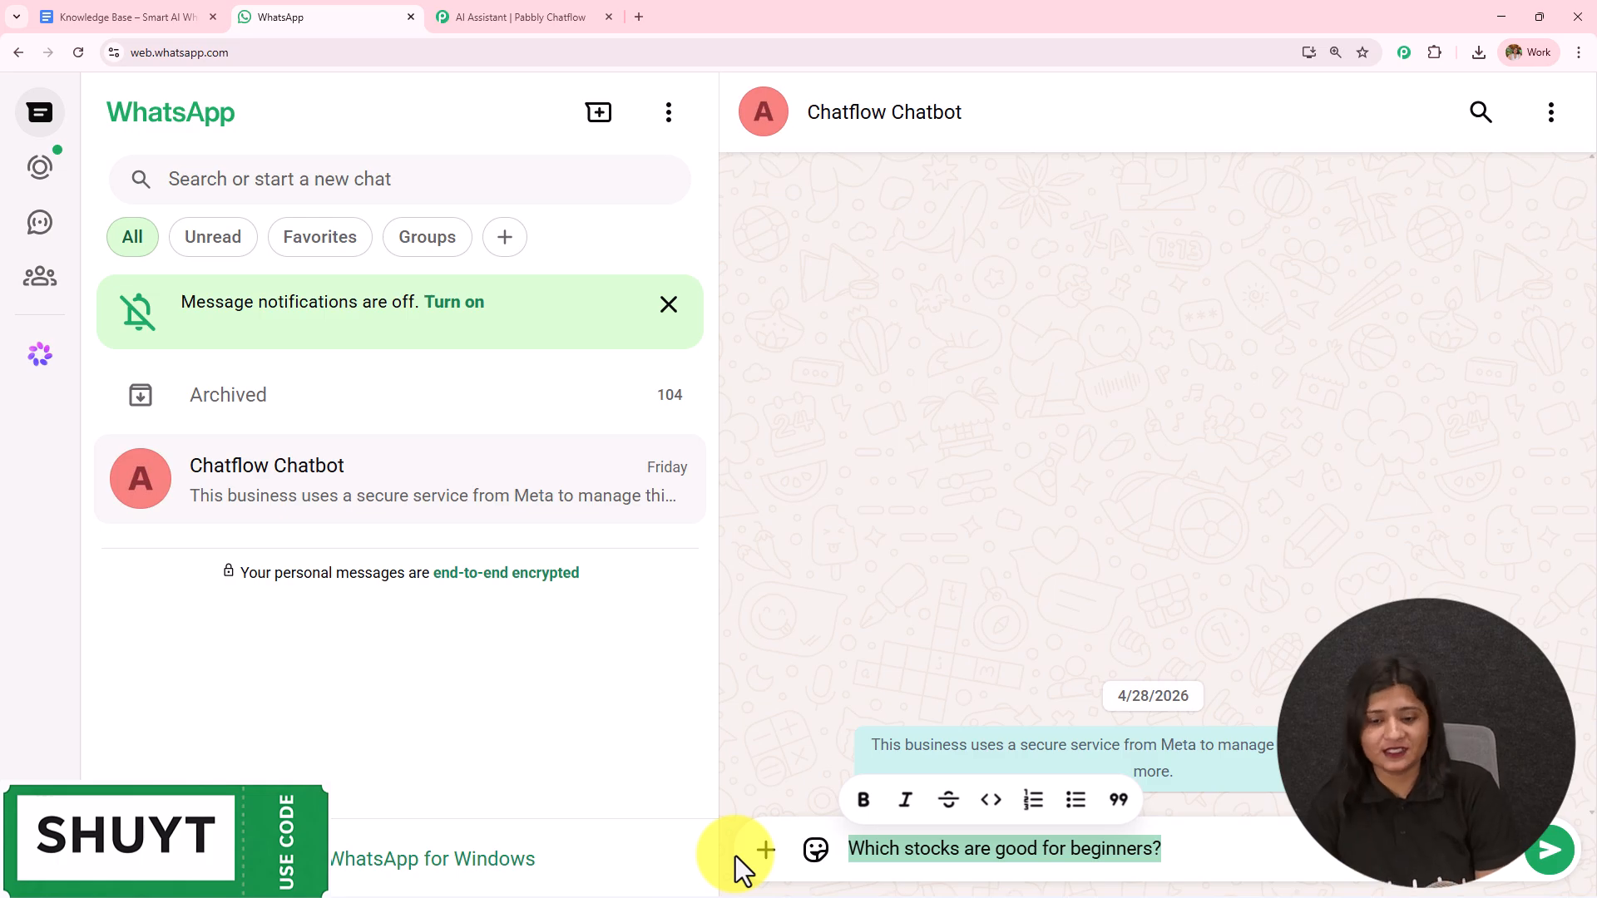
pyautogui.press('Return')
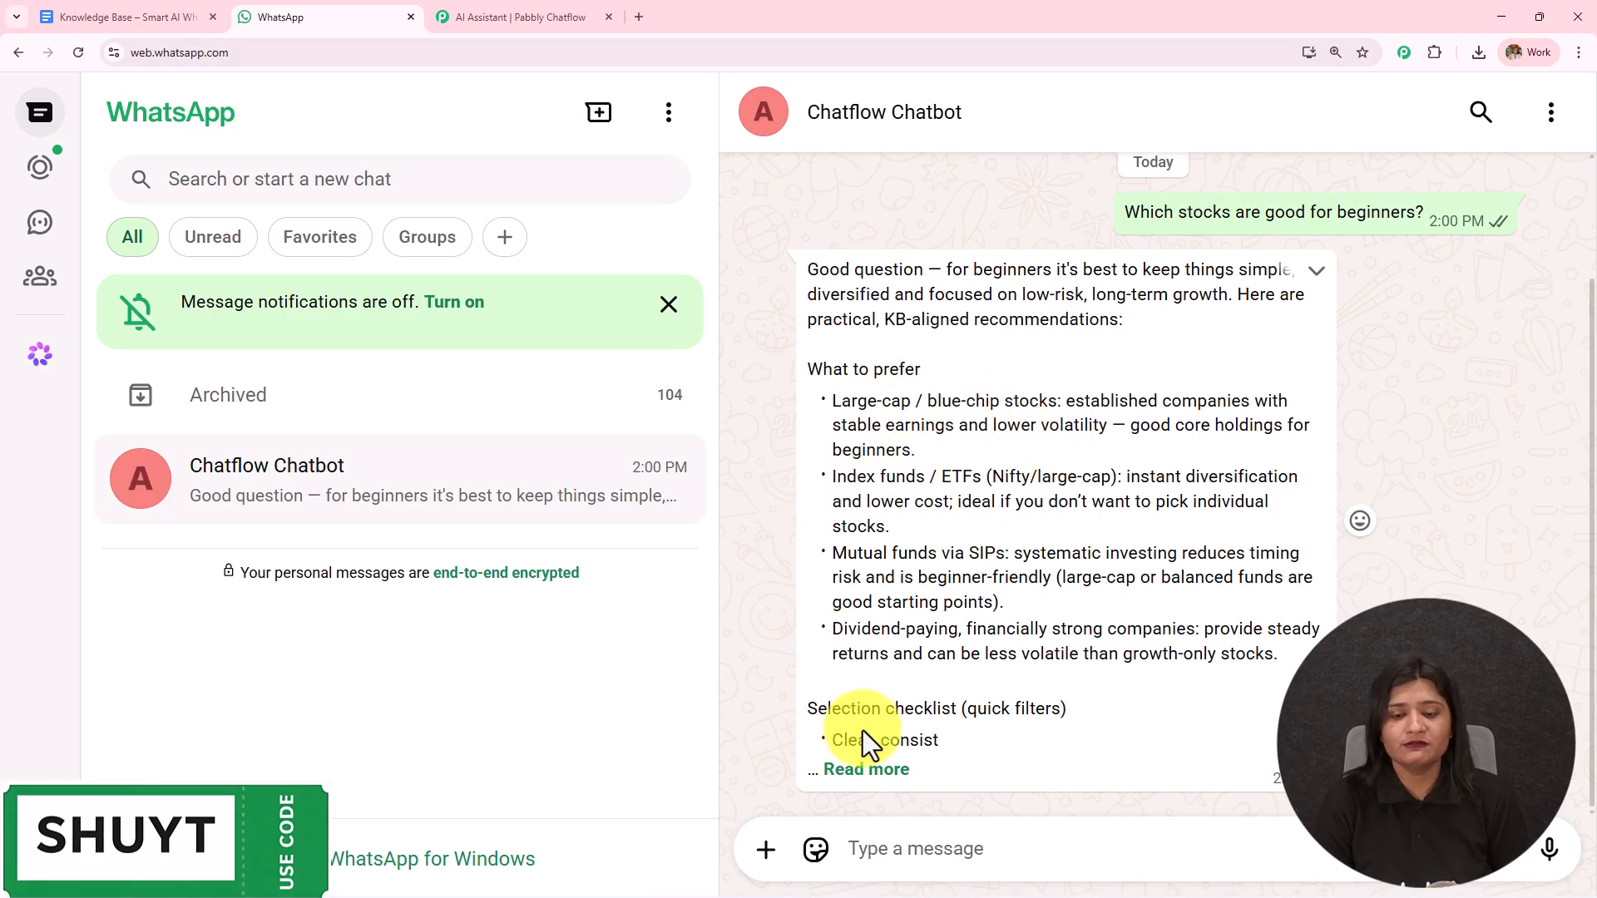
# - Expand the chatbot's reply about beginner stocks and read through its full recommendations
pyautogui.click(874, 772)
pyautogui.scroll(-10, 1106, 640)
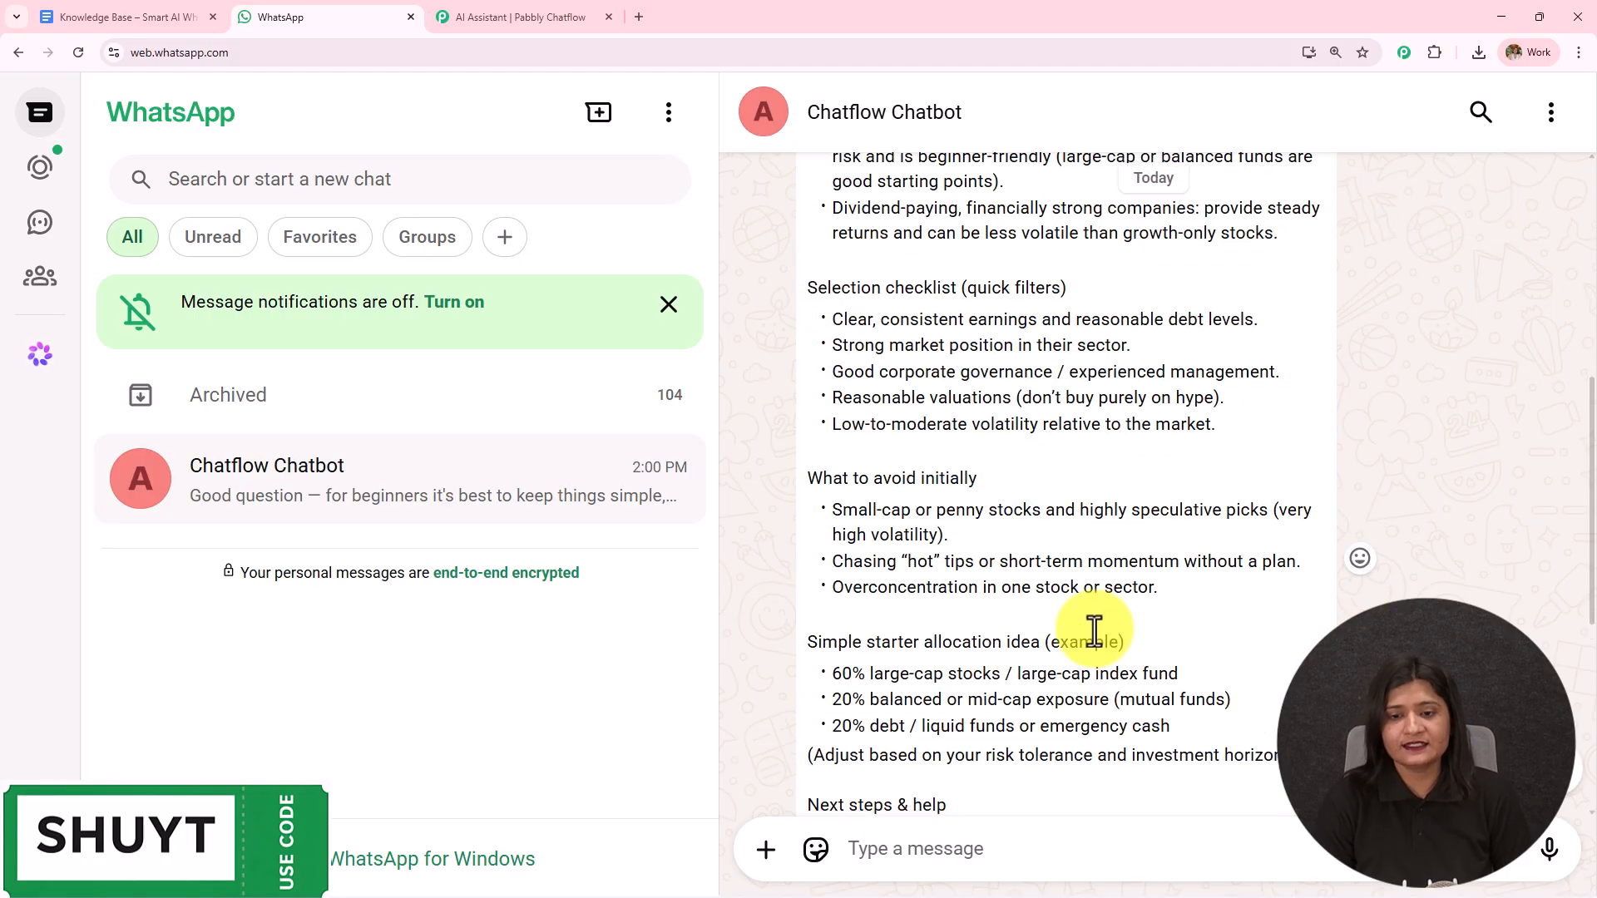
pyautogui.scroll(3, 1073, 616)
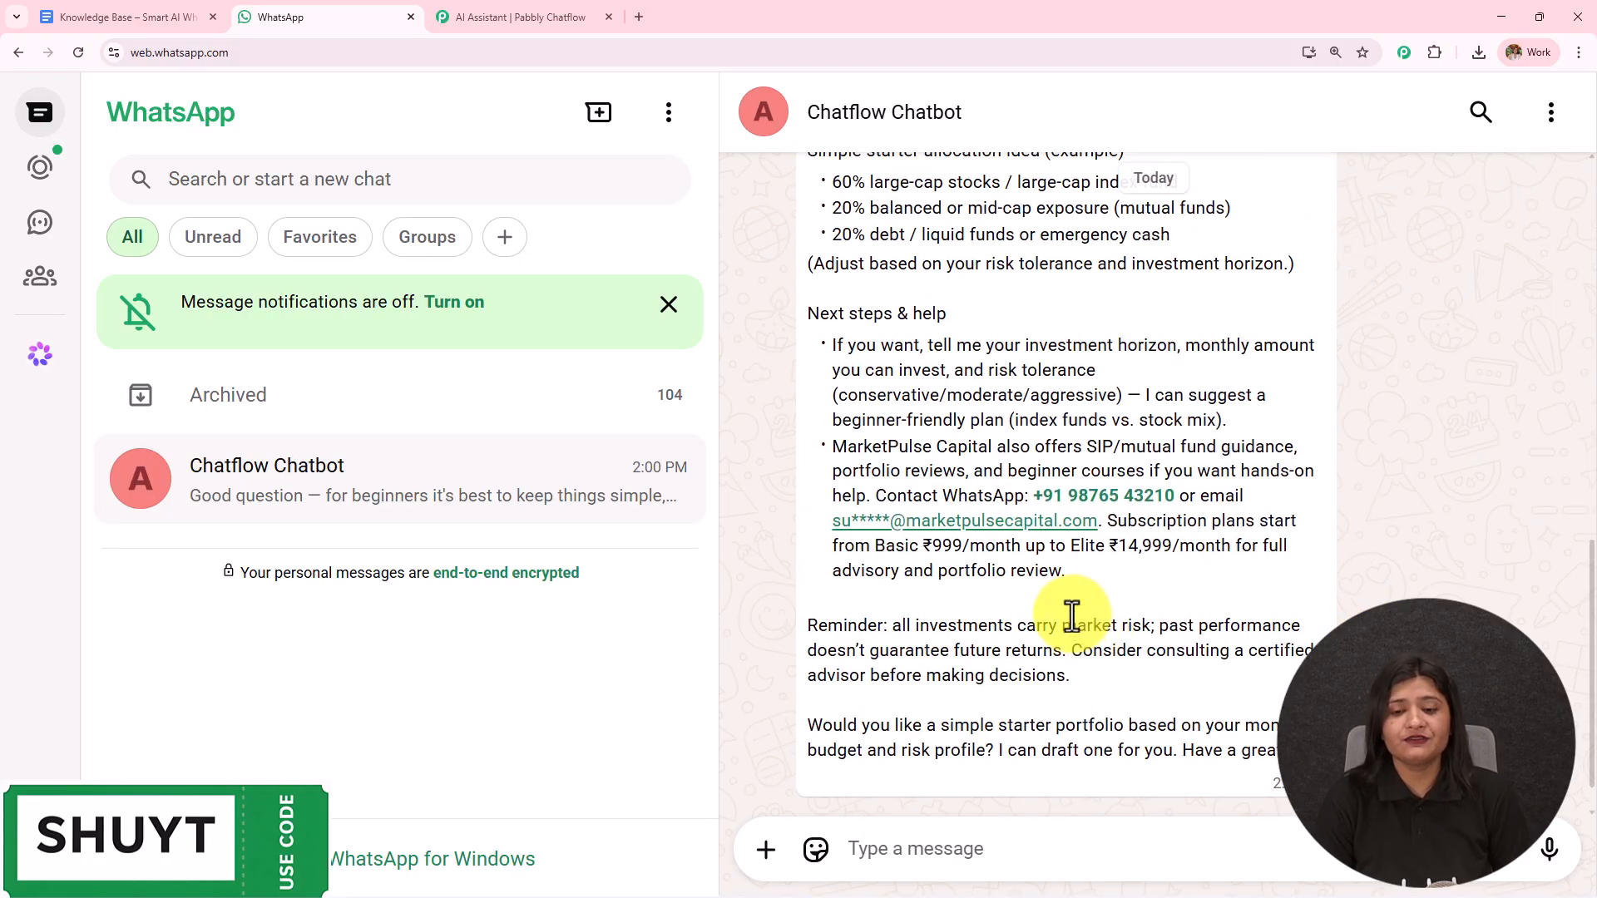
pyautogui.scroll(3, 1069, 456)
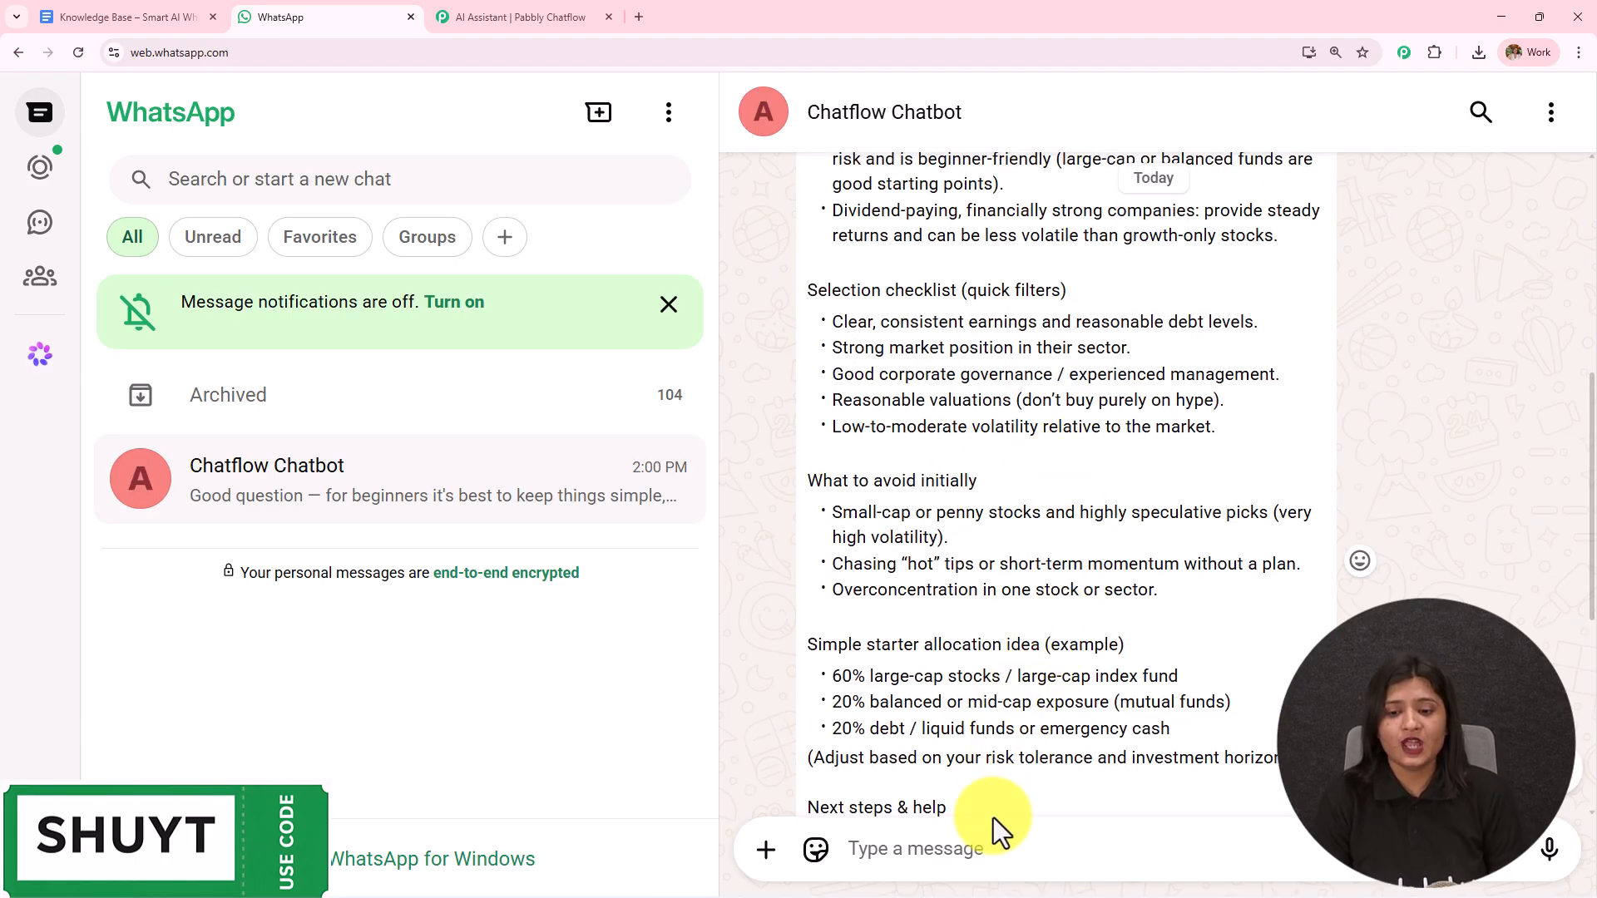
# - Send the chatbot the question "Do you provide daily stock recommendations?"
pyautogui.click(1021, 840)
pyautogui.write('Do you provide daily stock recommendations?')
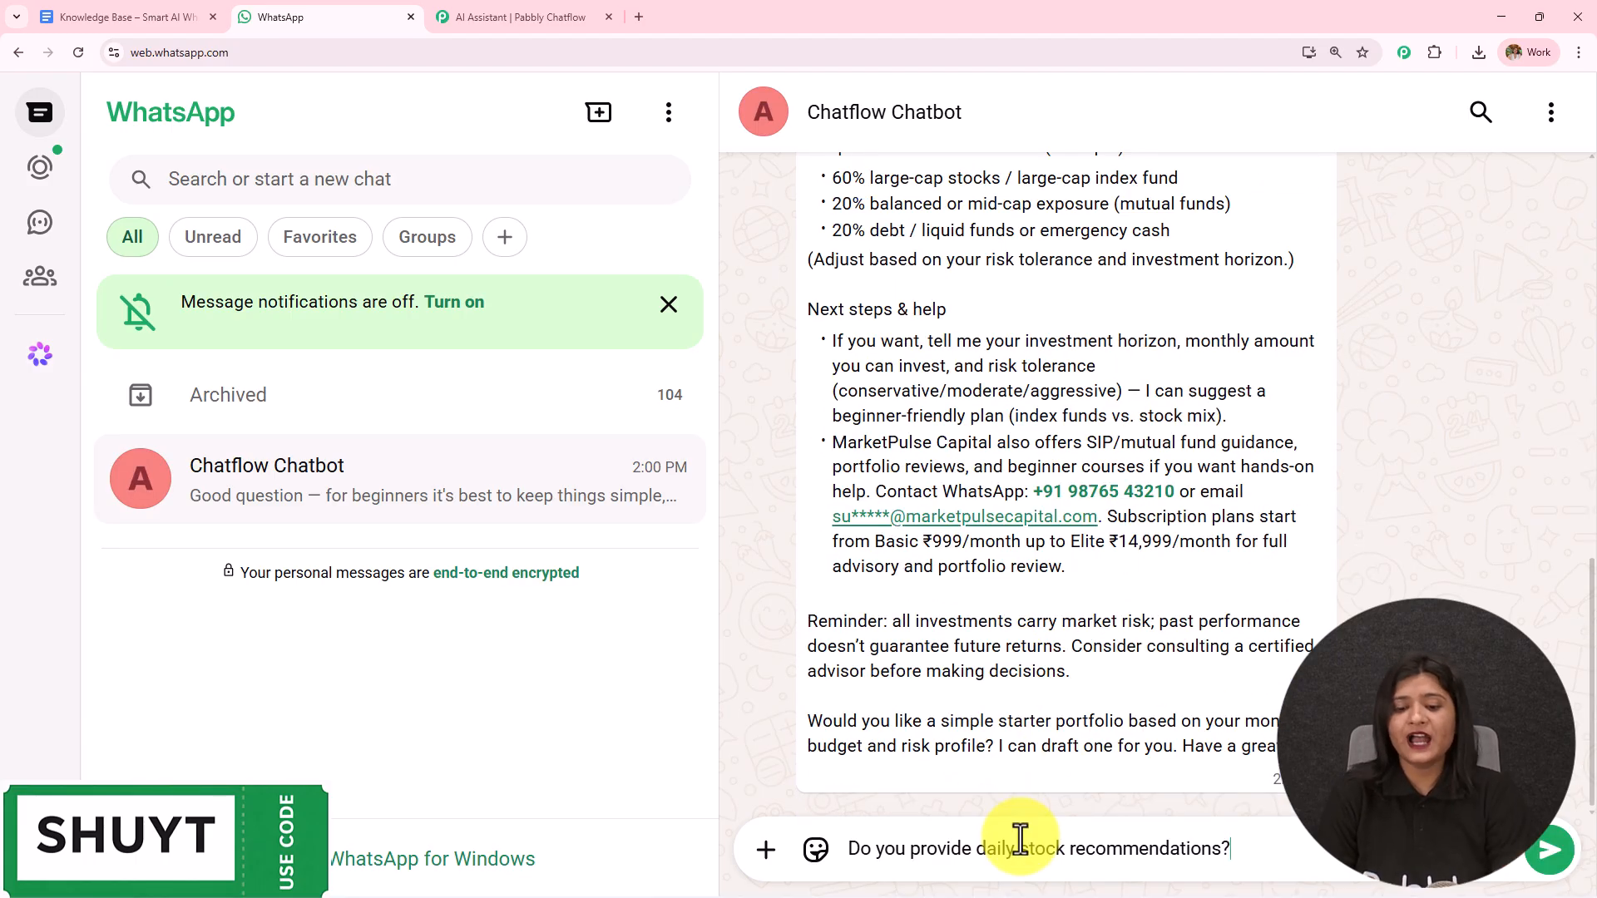
pyautogui.moveTo(1309, 855); pyautogui.dragTo(482, 823)
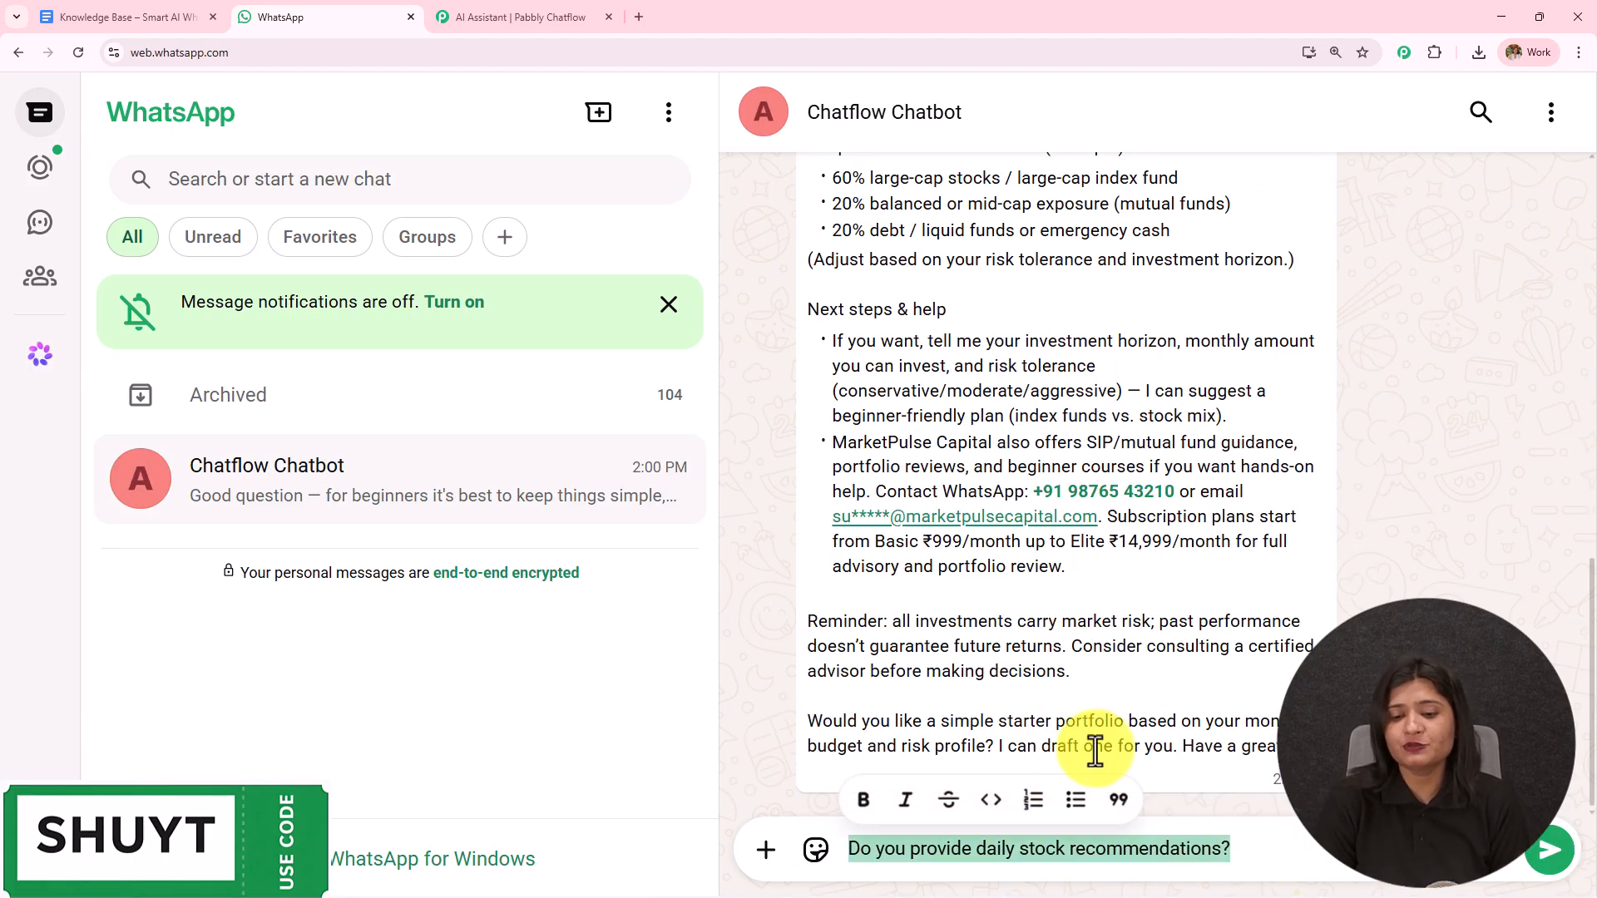
pyautogui.press('Return')
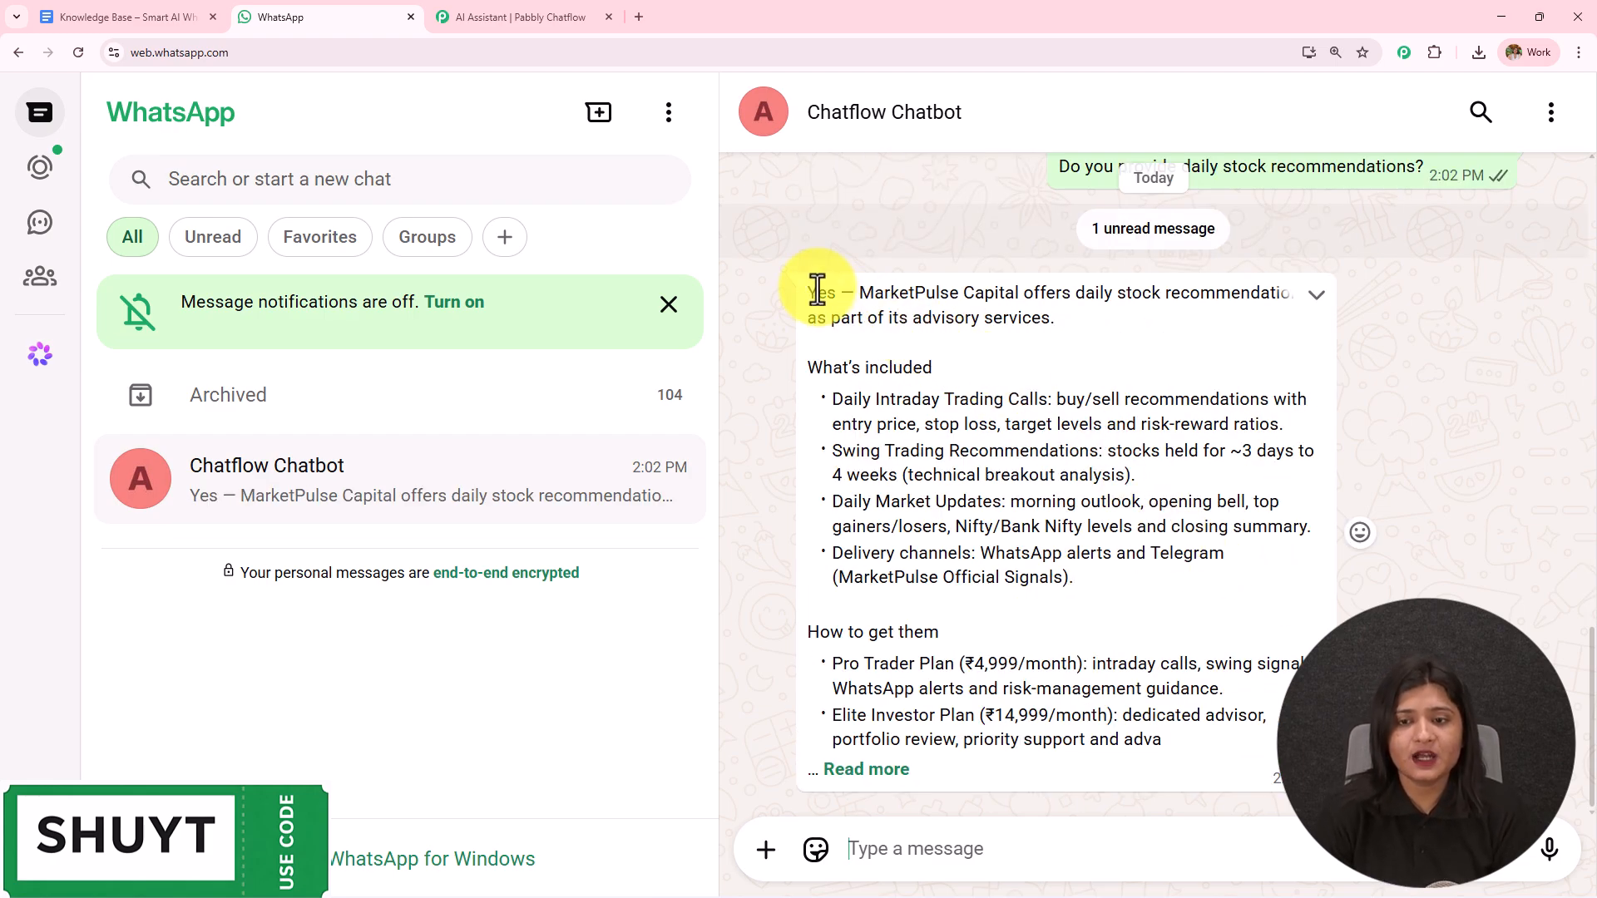
# - Expand the reply about daily stock recommendations and review its included services, plans and support details
pyautogui.moveTo(807, 291); pyautogui.dragTo(1096, 362)
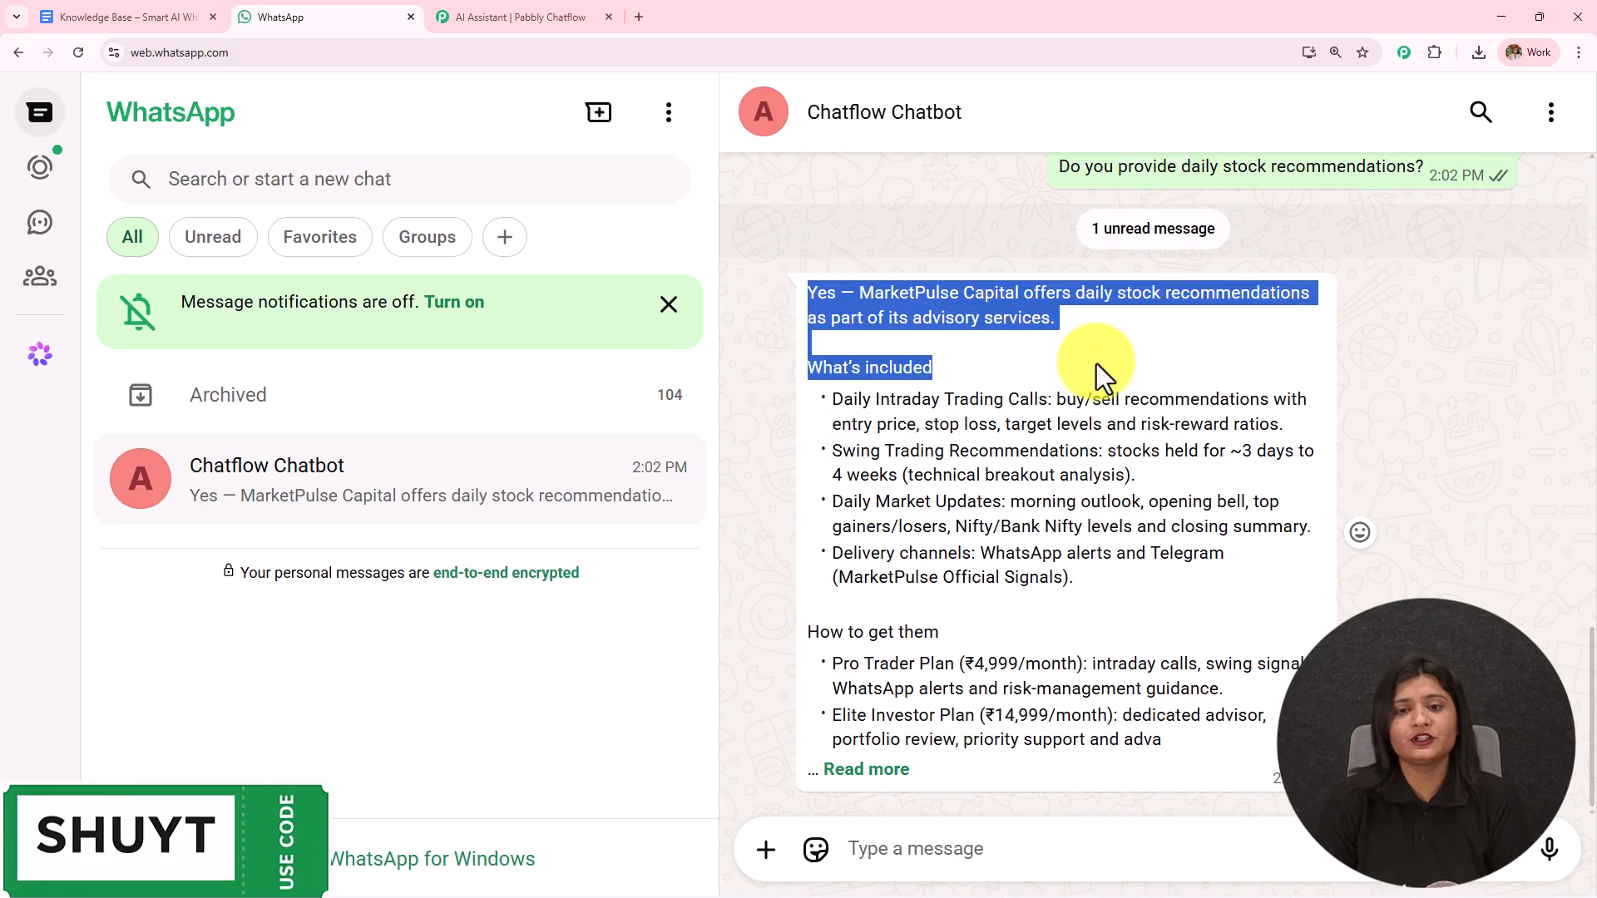
pyautogui.moveTo(1097, 363); pyautogui.dragTo(1148, 581)
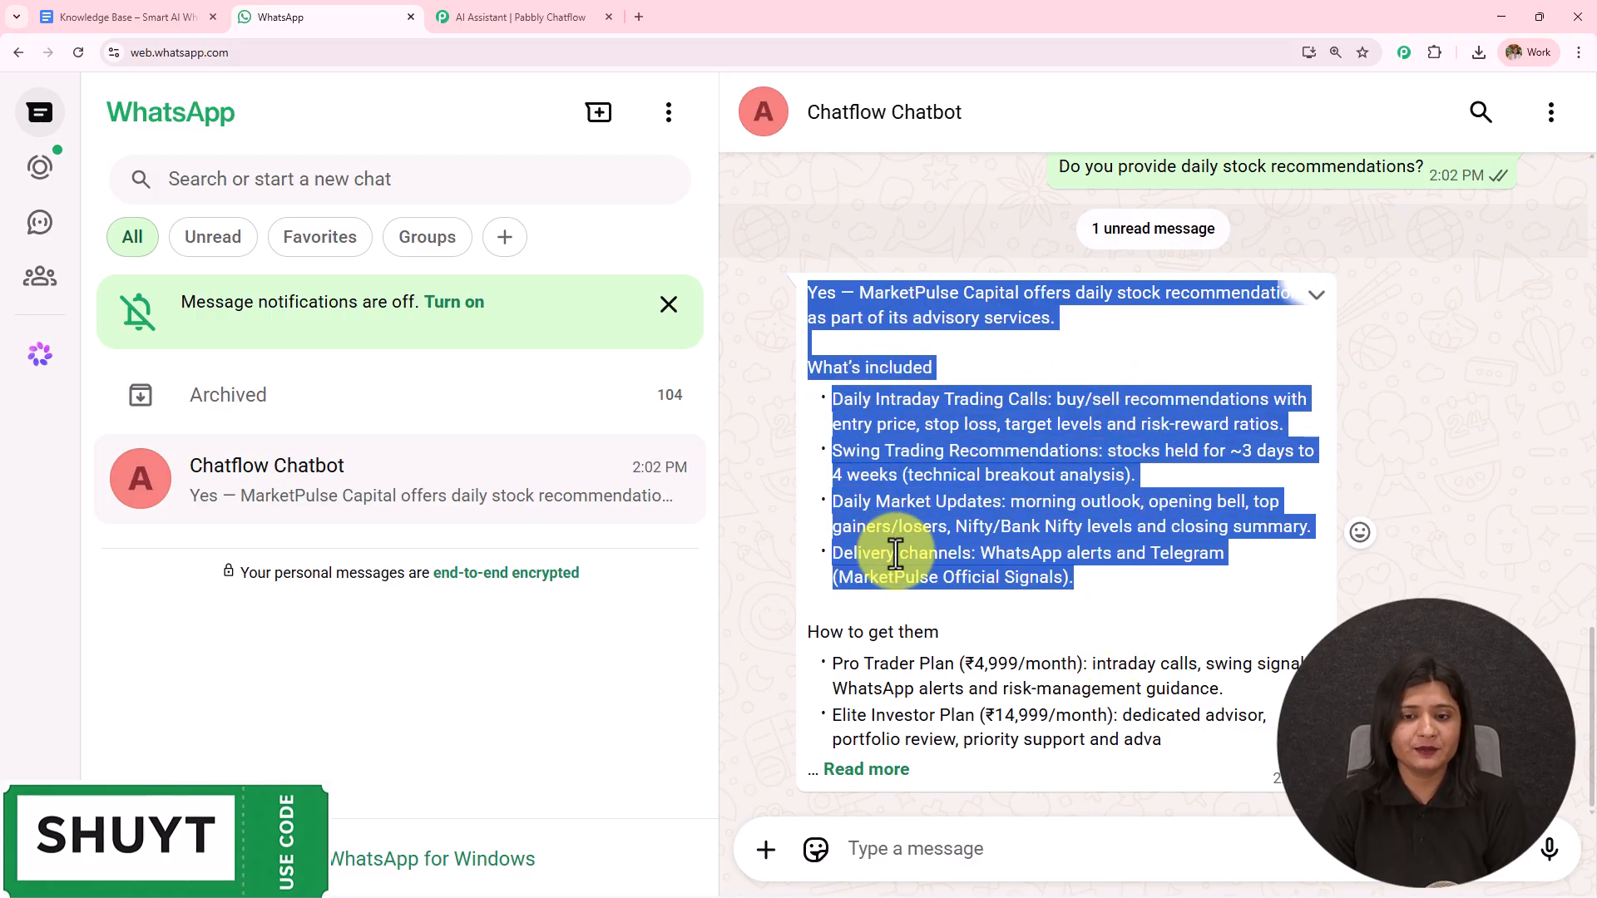
pyautogui.click(846, 774)
pyautogui.scroll(-4, 1009, 457)
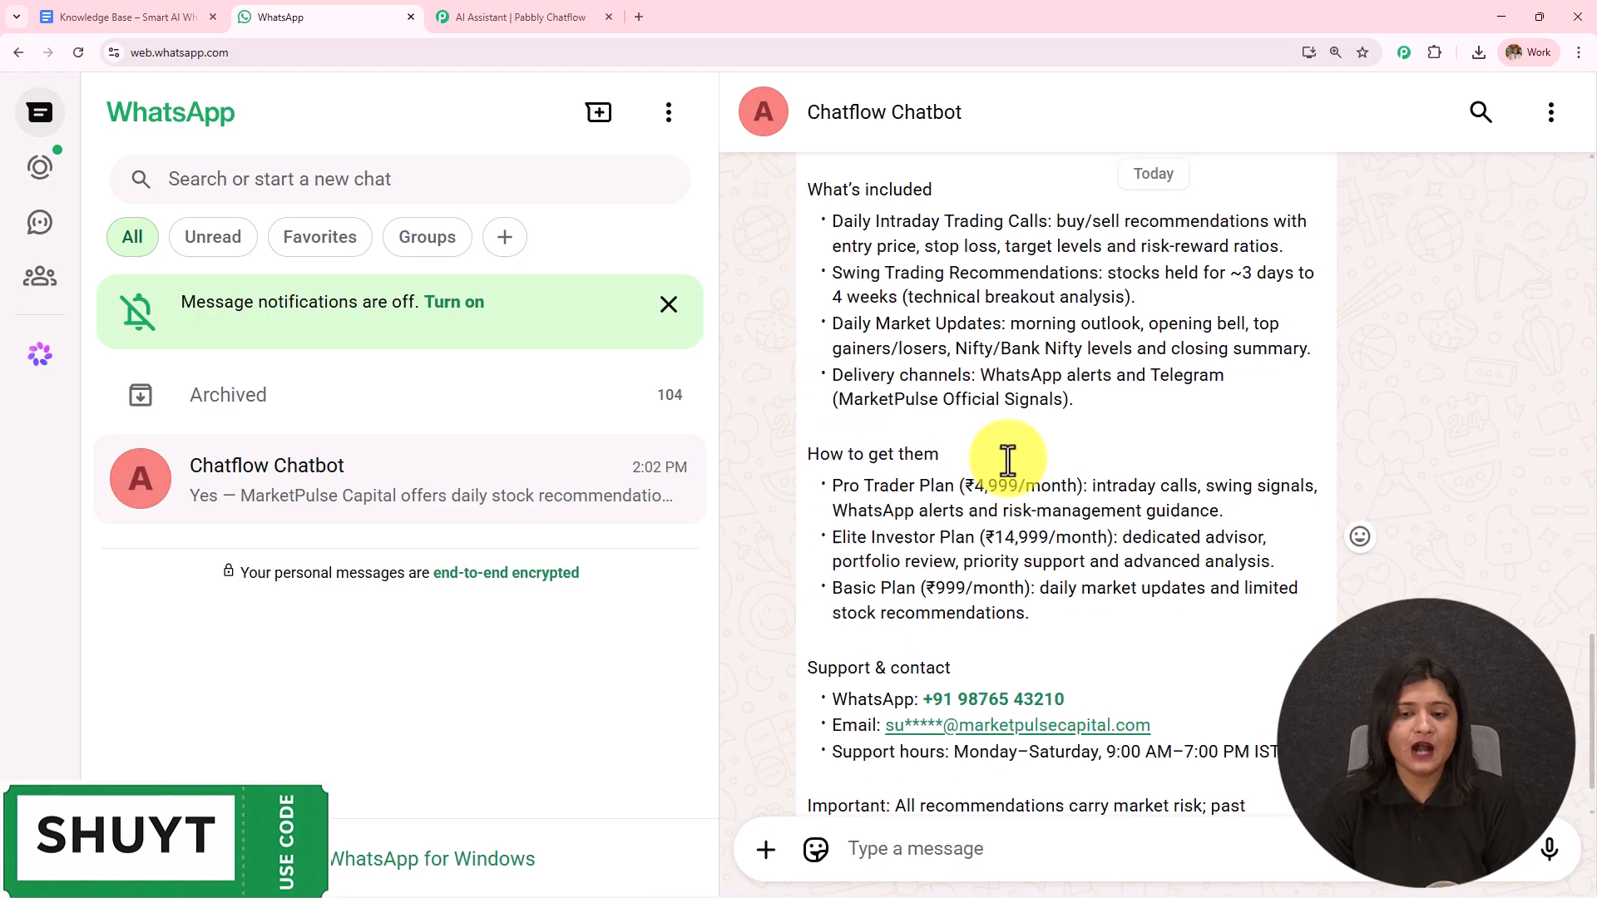
pyautogui.moveTo(828, 514); pyautogui.dragTo(1084, 524)
pyautogui.scroll(-1, 916, 541)
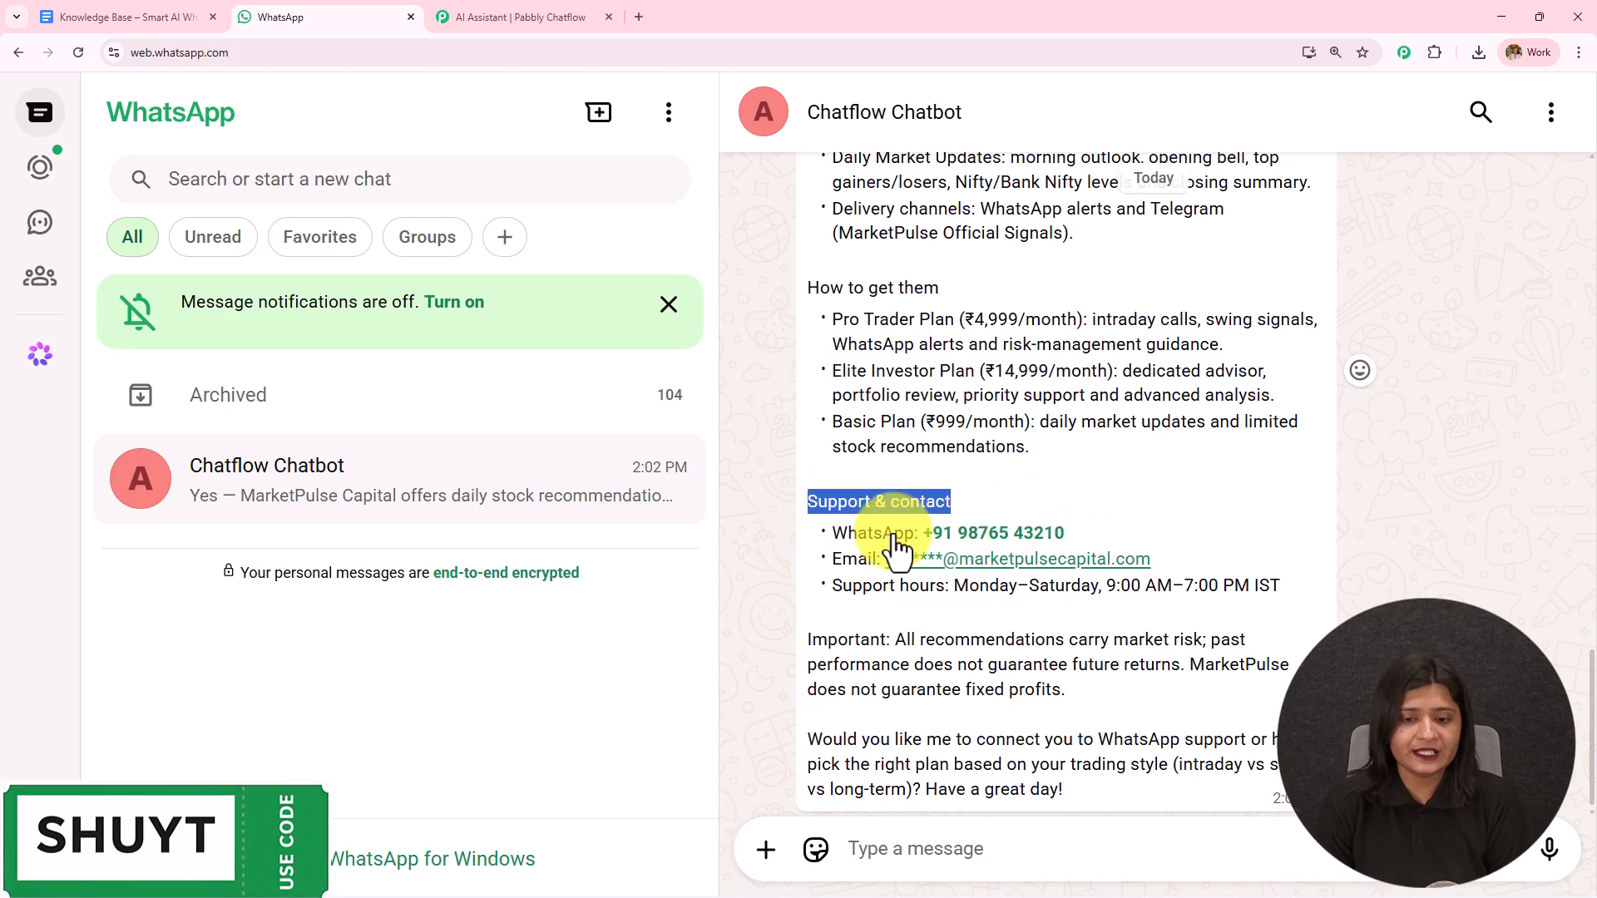
# - Send the chatbot the request "Suggest a diversified portfolio for ₹50,000 investment."
pyautogui.click(1084, 853)
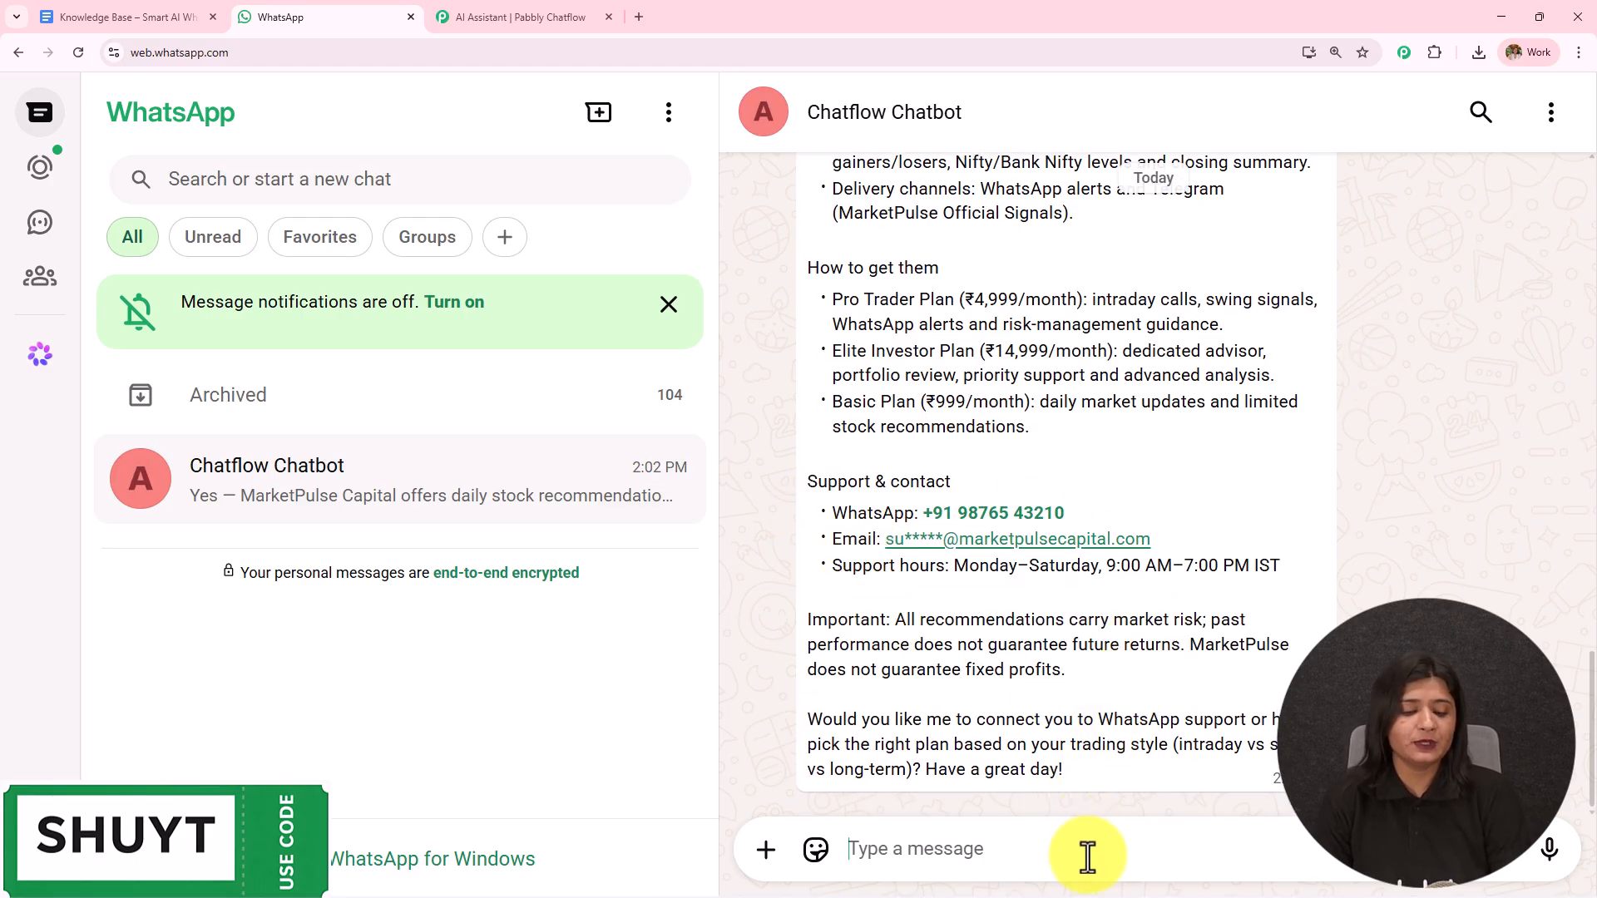
pyautogui.write('uggest a diversified portfolio for ₹50,000 investment.')
pyautogui.moveTo(1321, 852); pyautogui.dragTo(677, 865)
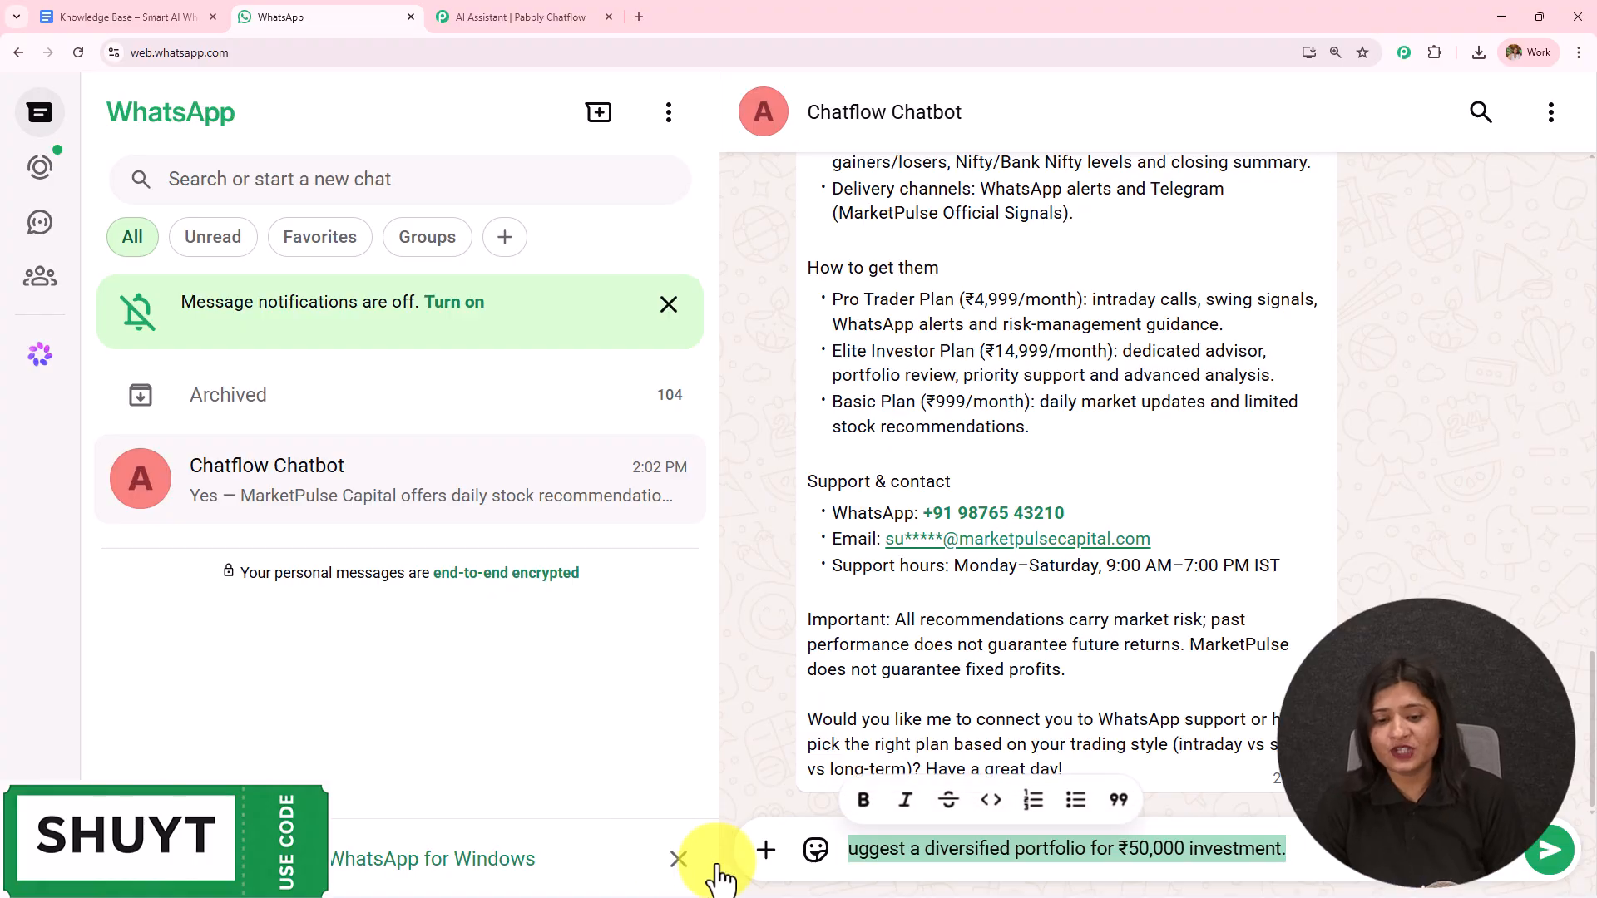
pyautogui.click(849, 853)
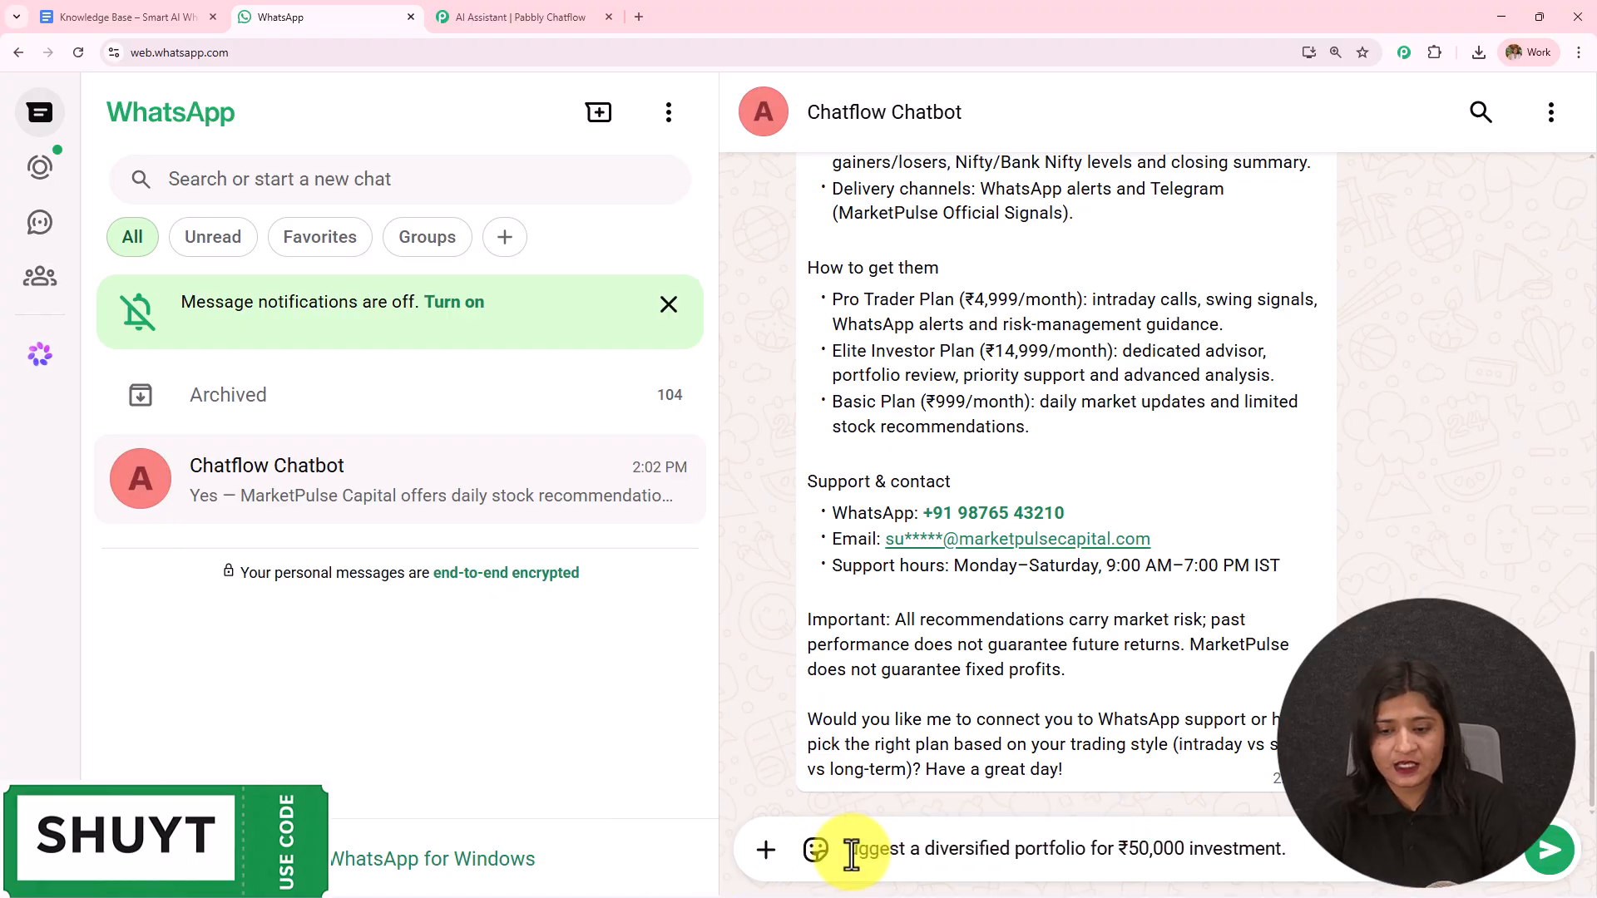
pyautogui.write('S')
pyautogui.click(1326, 850)
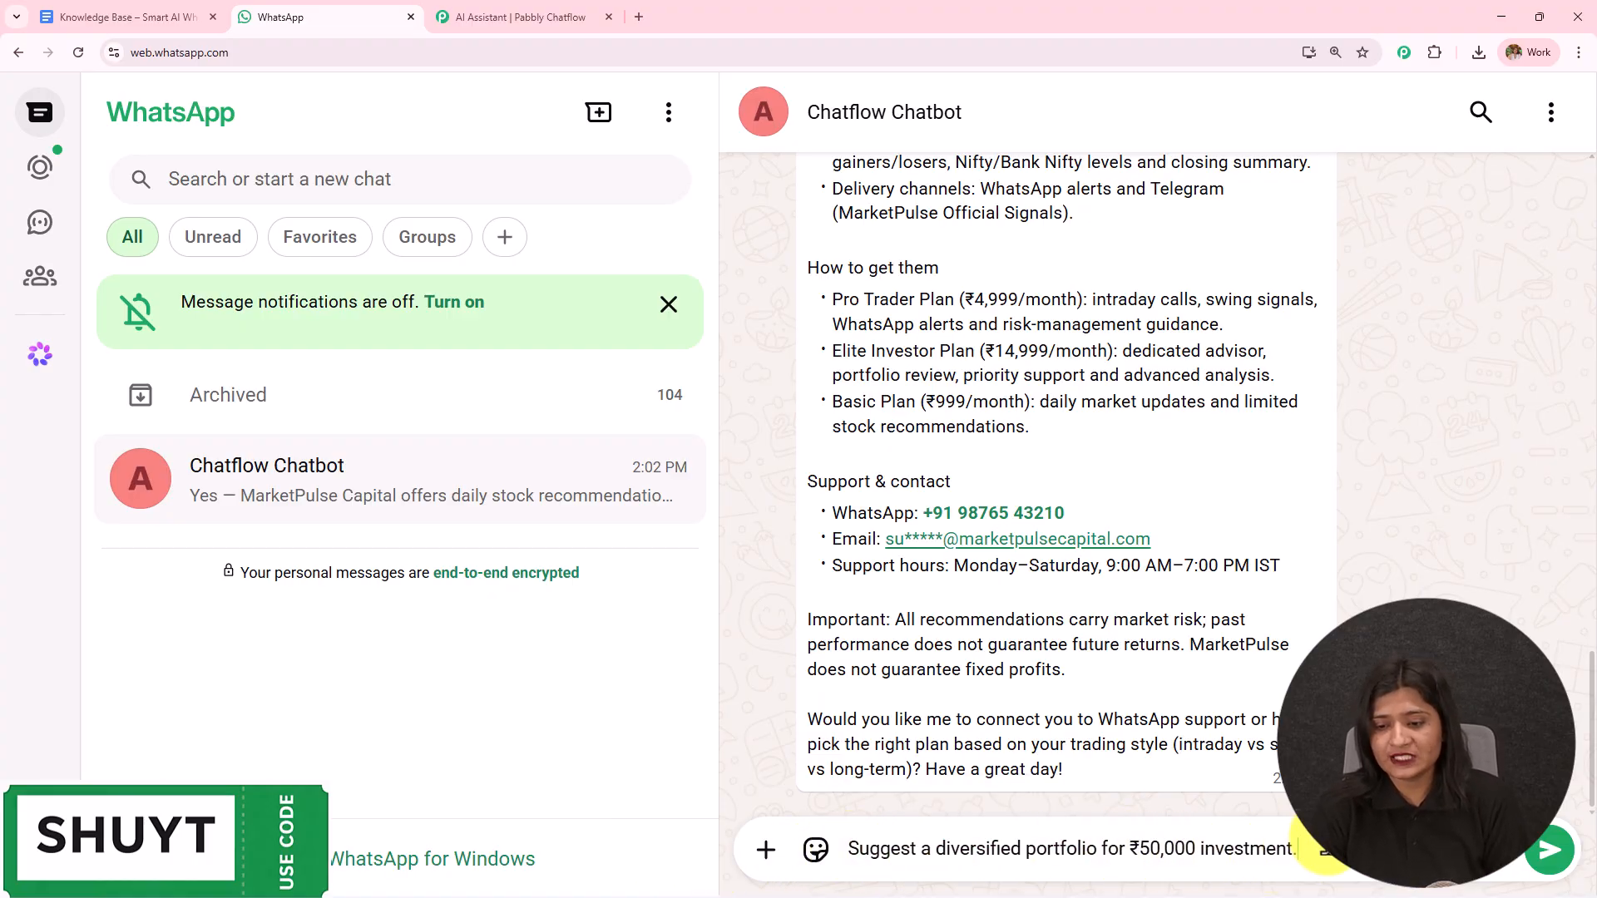
pyautogui.press('Return')
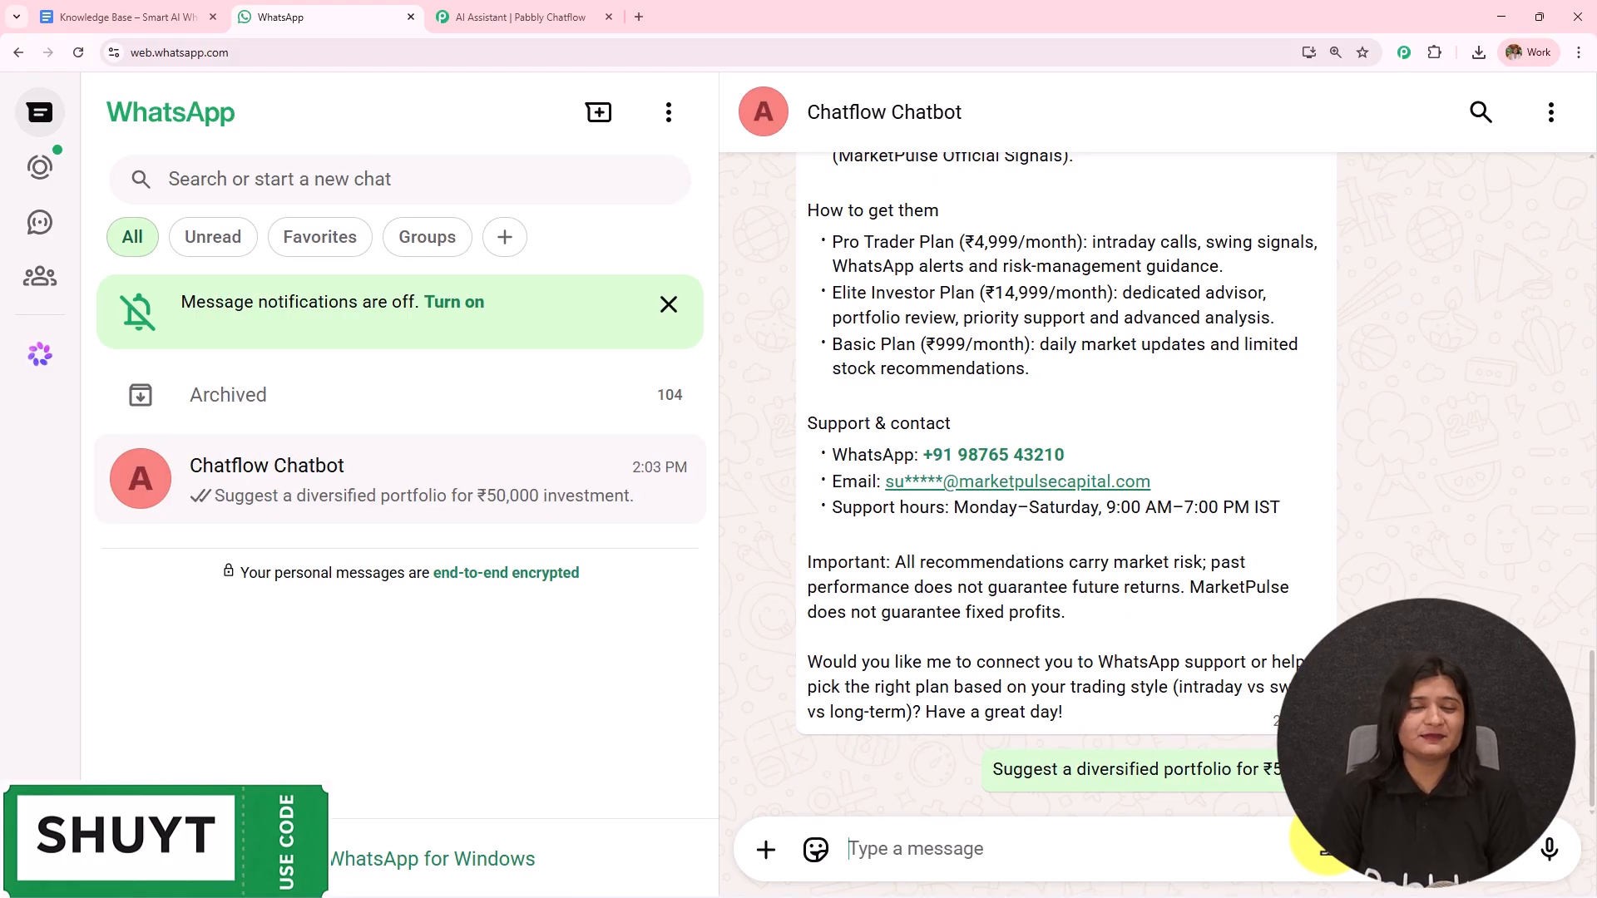
# - Expand the portfolio reply, examine its clarifying questions and sample allocations, and look back over the earlier chatbot answers
pyautogui.click(866, 778)
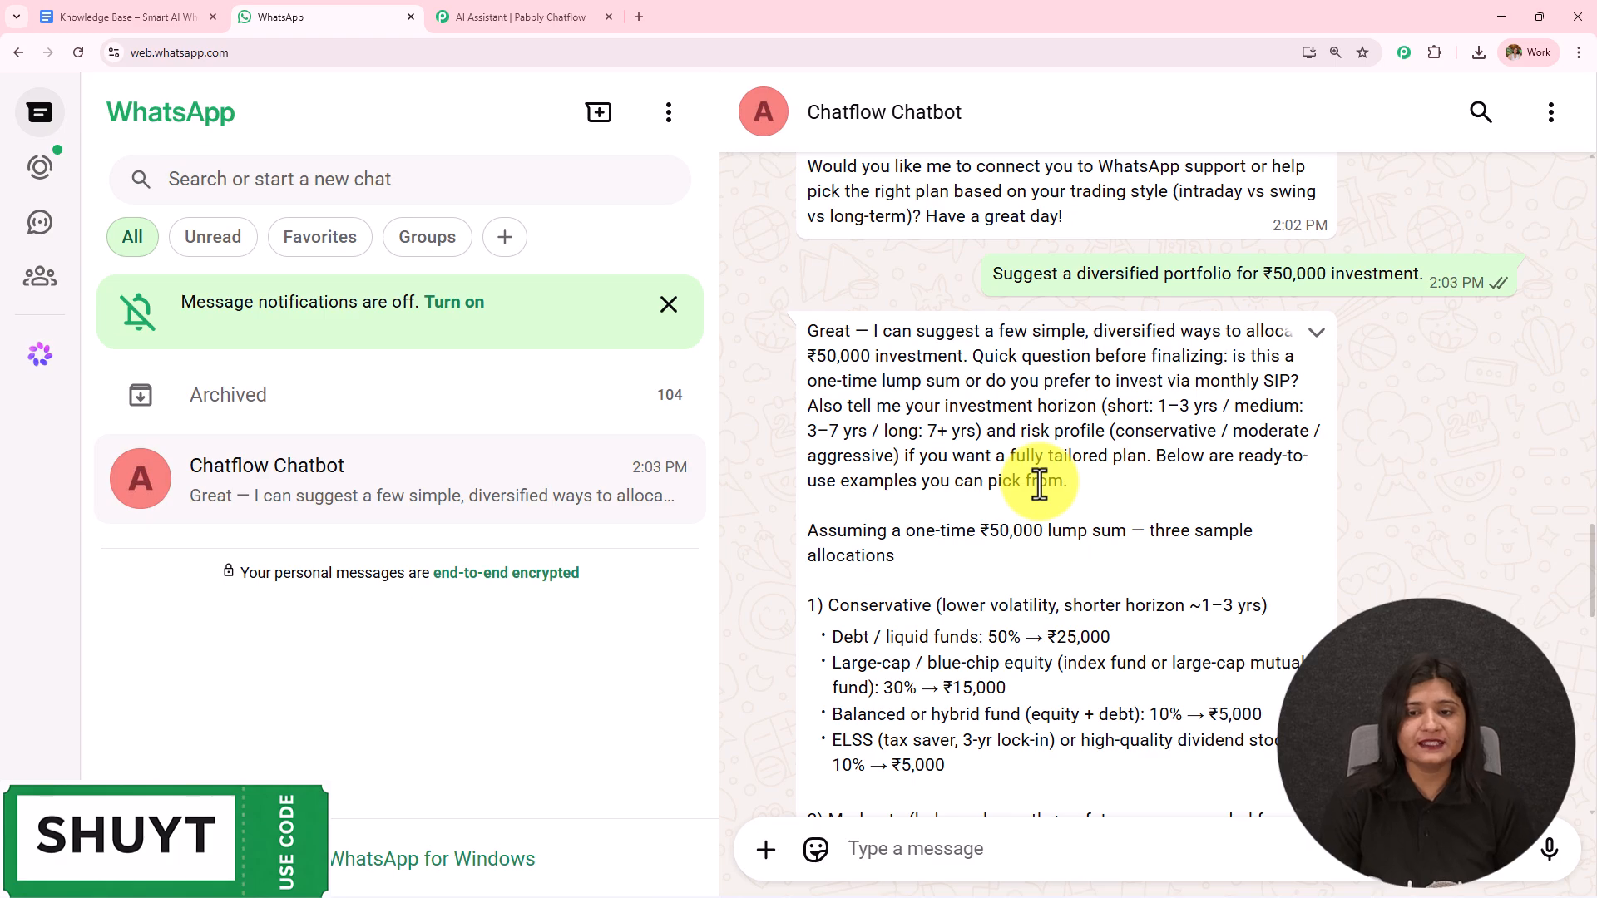
pyautogui.scroll(-1, 1040, 484)
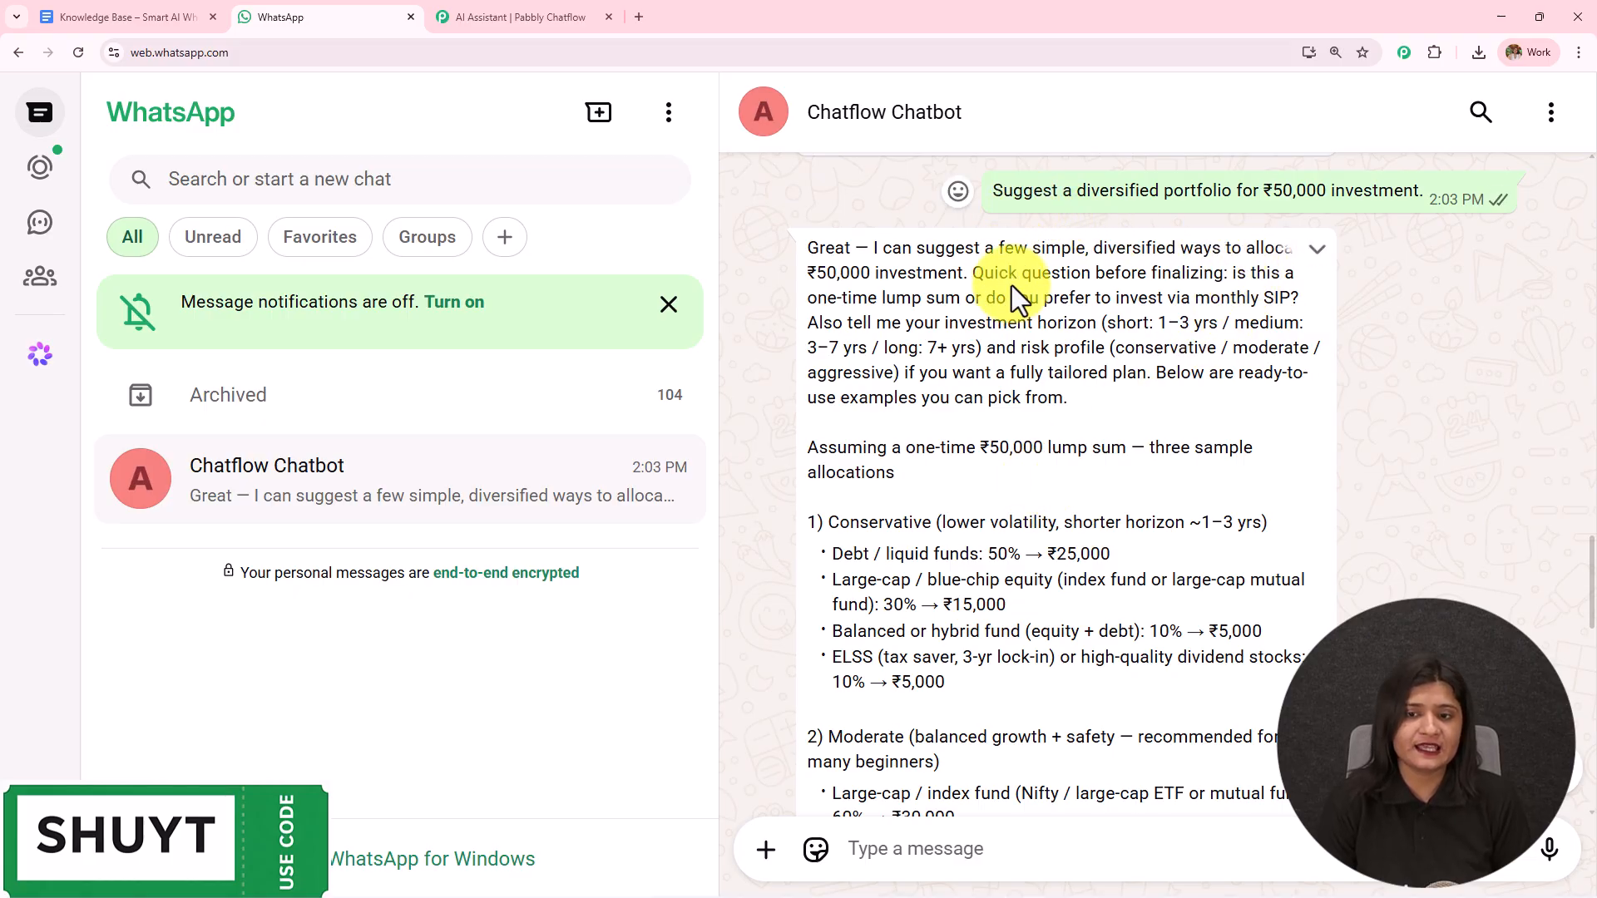
pyautogui.moveTo(1009, 275); pyautogui.dragTo(1301, 488)
pyautogui.scroll(-1, 1128, 478)
pyautogui.click(1127, 478)
pyautogui.scroll(-3, 977, 349)
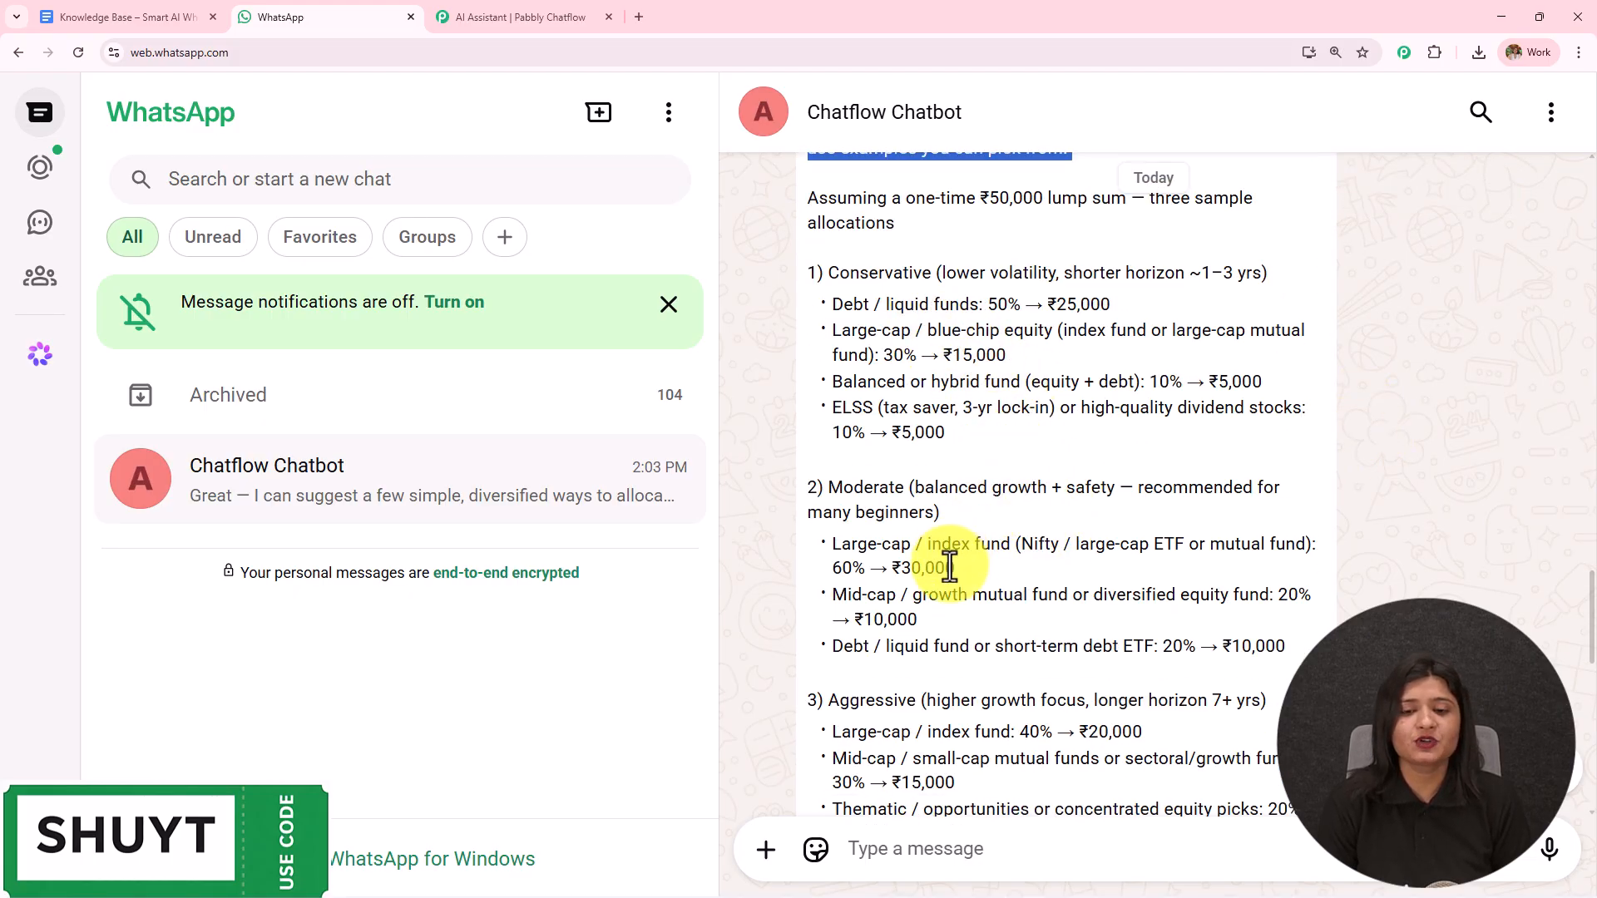
pyautogui.scroll(-4, 948, 563)
pyautogui.scroll(-6, 945, 561)
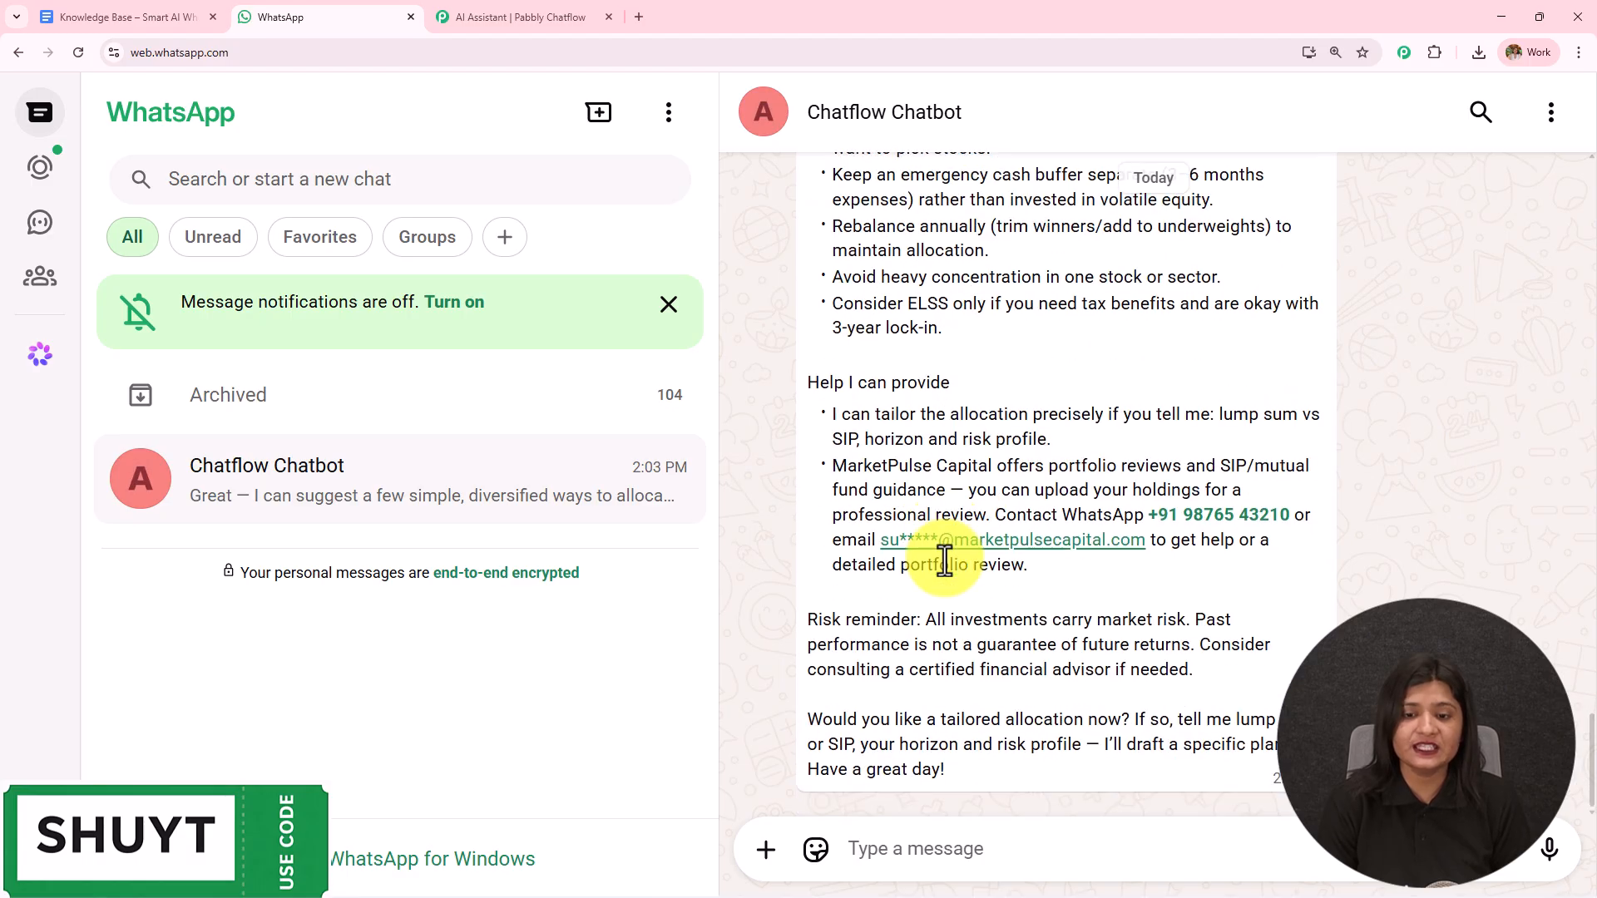
pyautogui.scroll(6, 925, 565)
pyautogui.scroll(15, 925, 566)
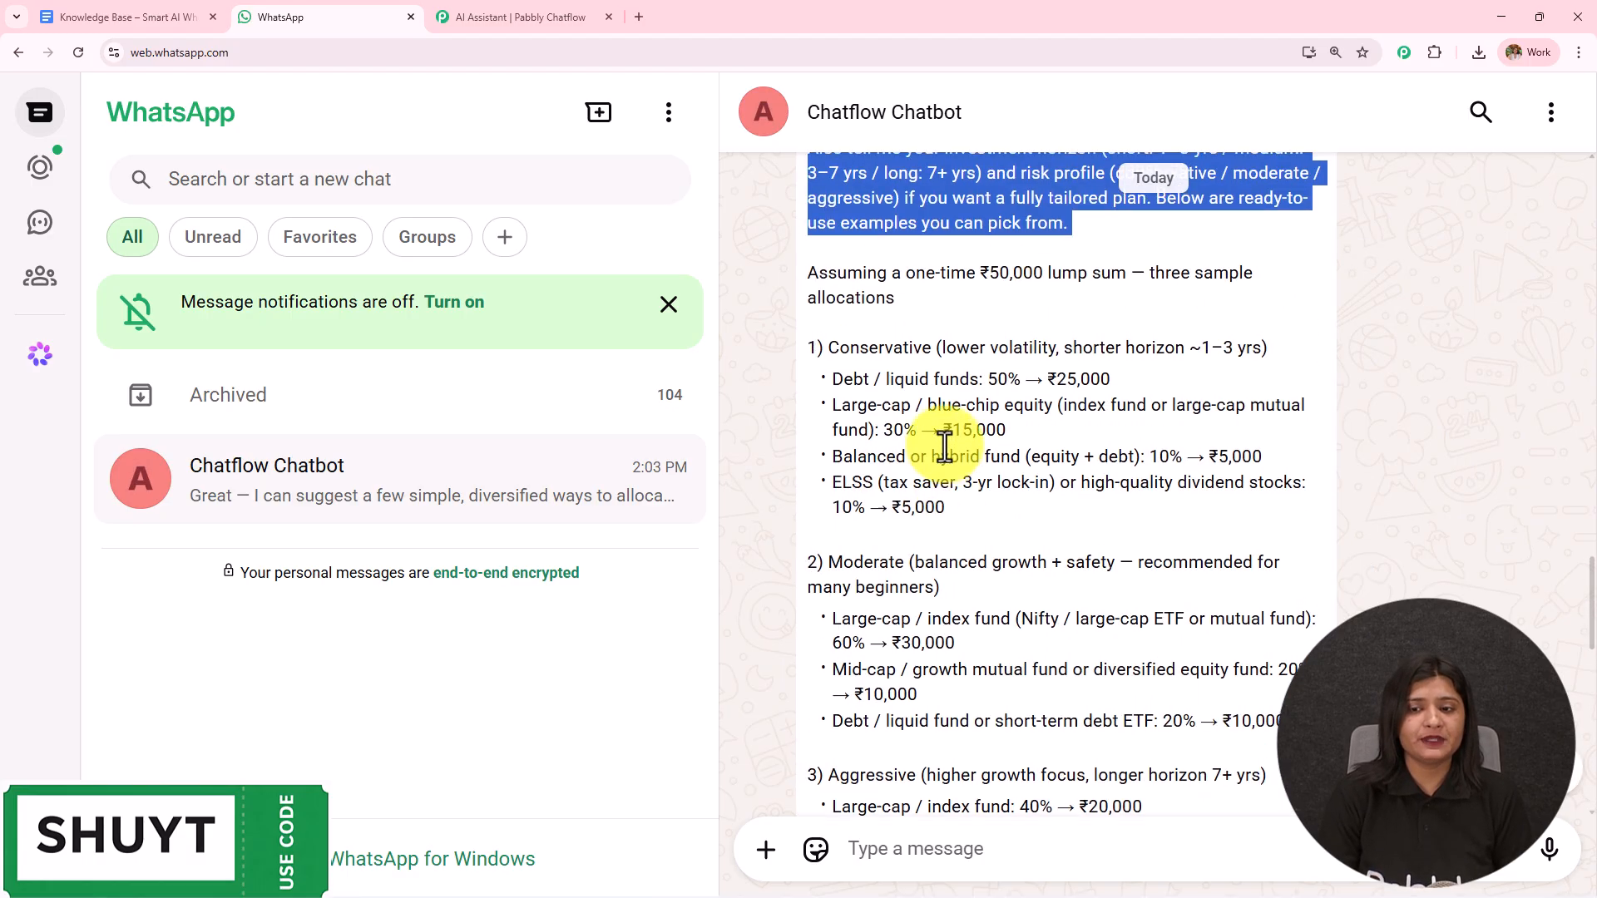
pyautogui.scroll(20, 1096, 376)
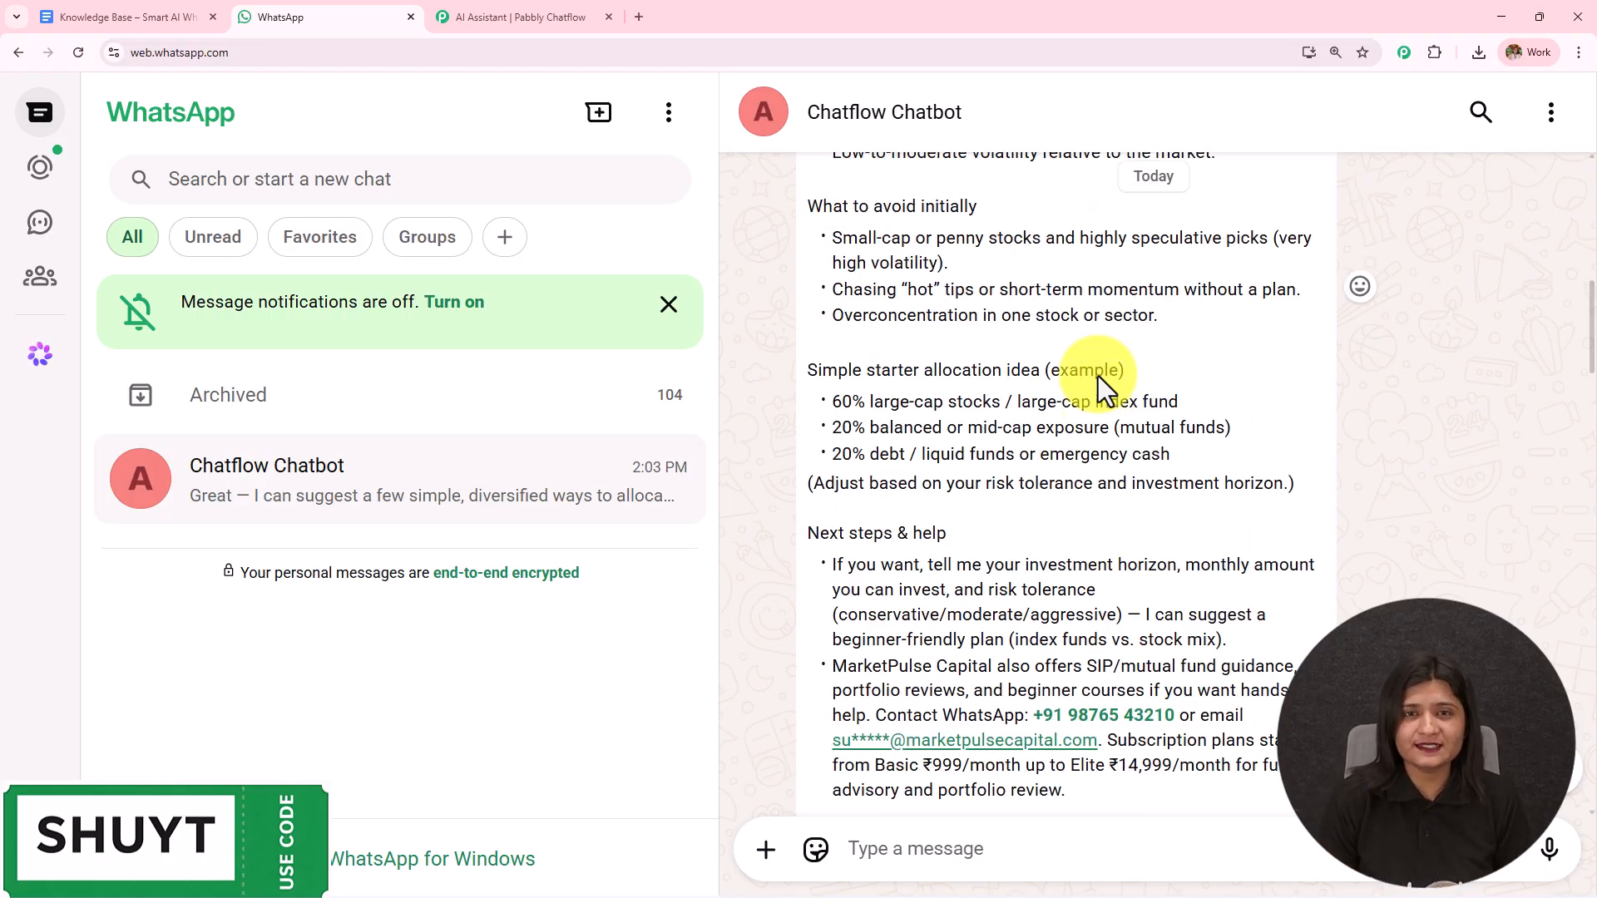
pyautogui.scroll(1, 1153, 320)
pyautogui.scroll(7, 1154, 316)
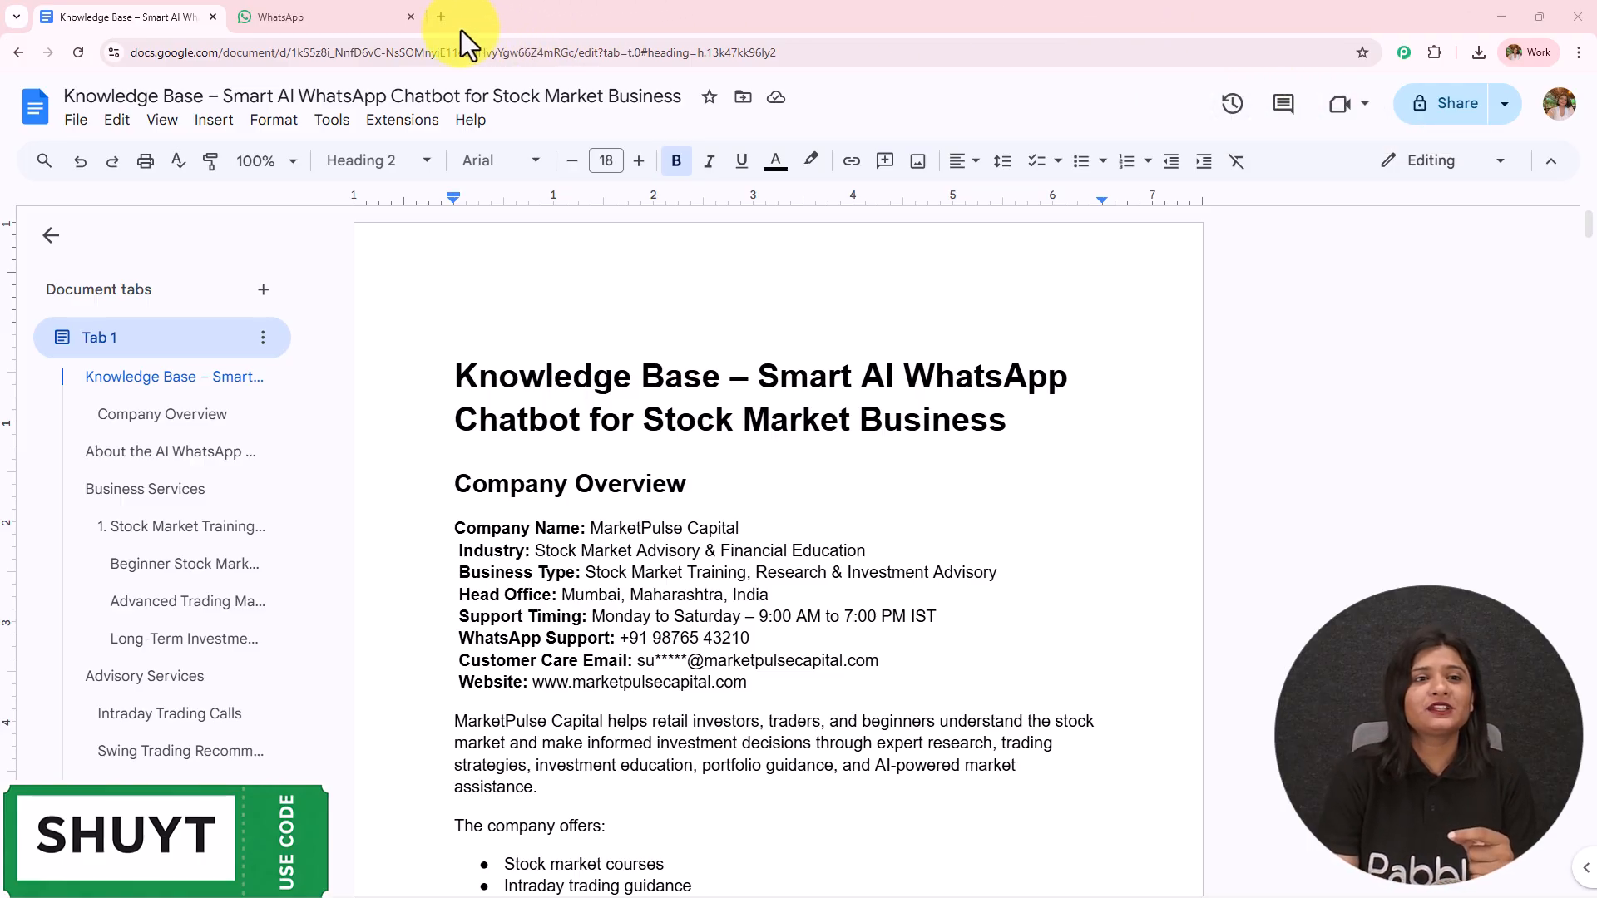
pyautogui.click(441, 17)
pyautogui.write('www.pabbly.com/chatflow')
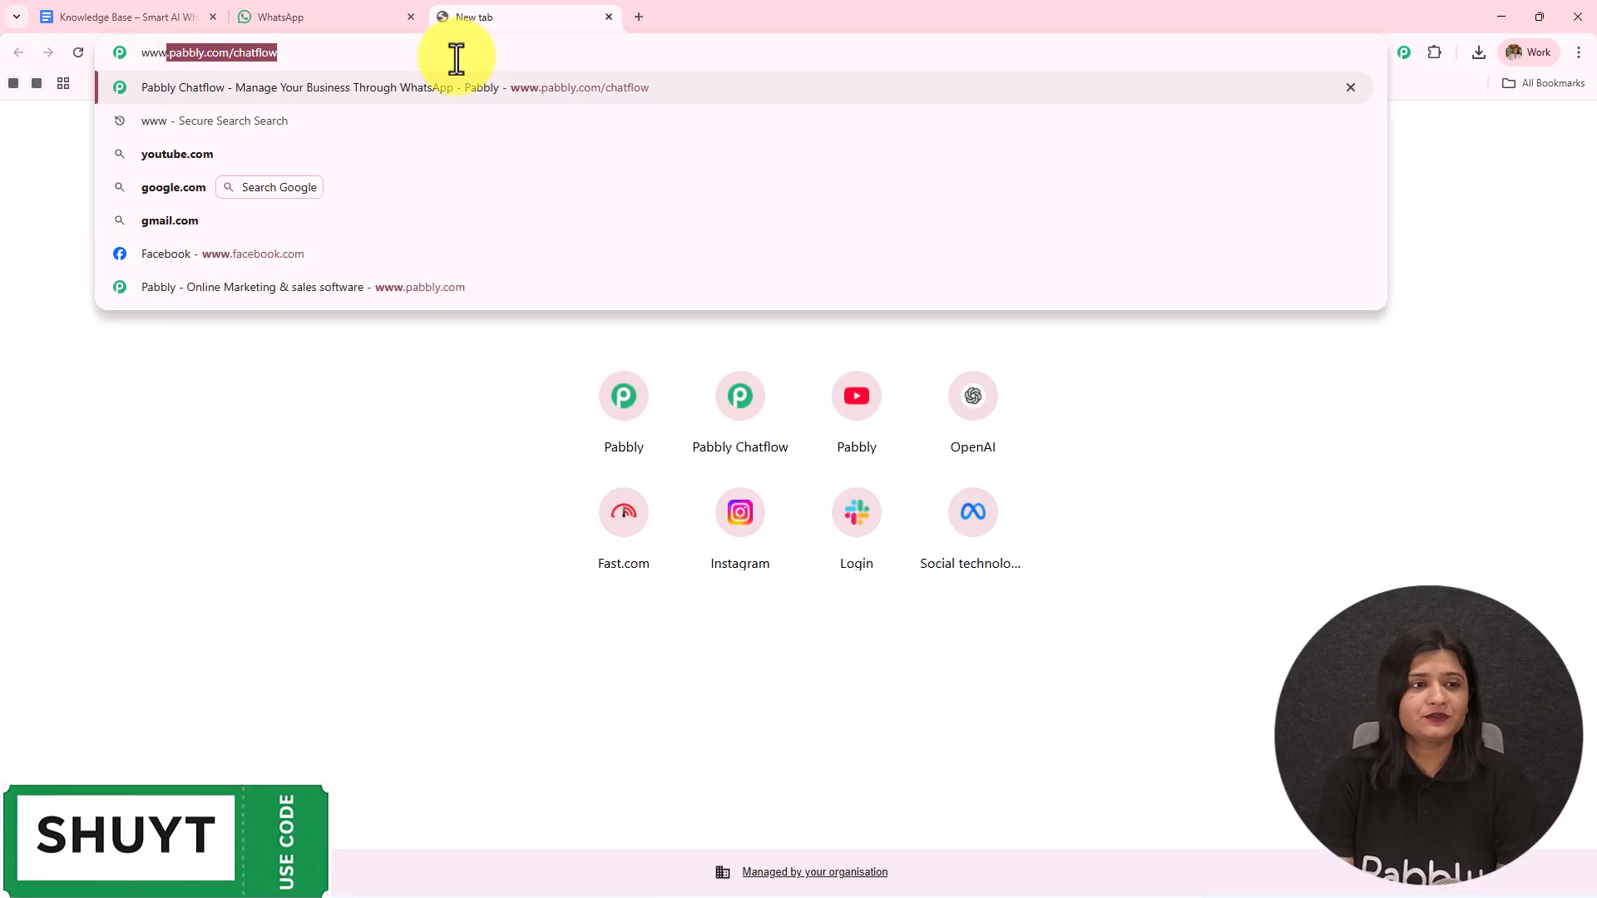
pyautogui.press('Return')
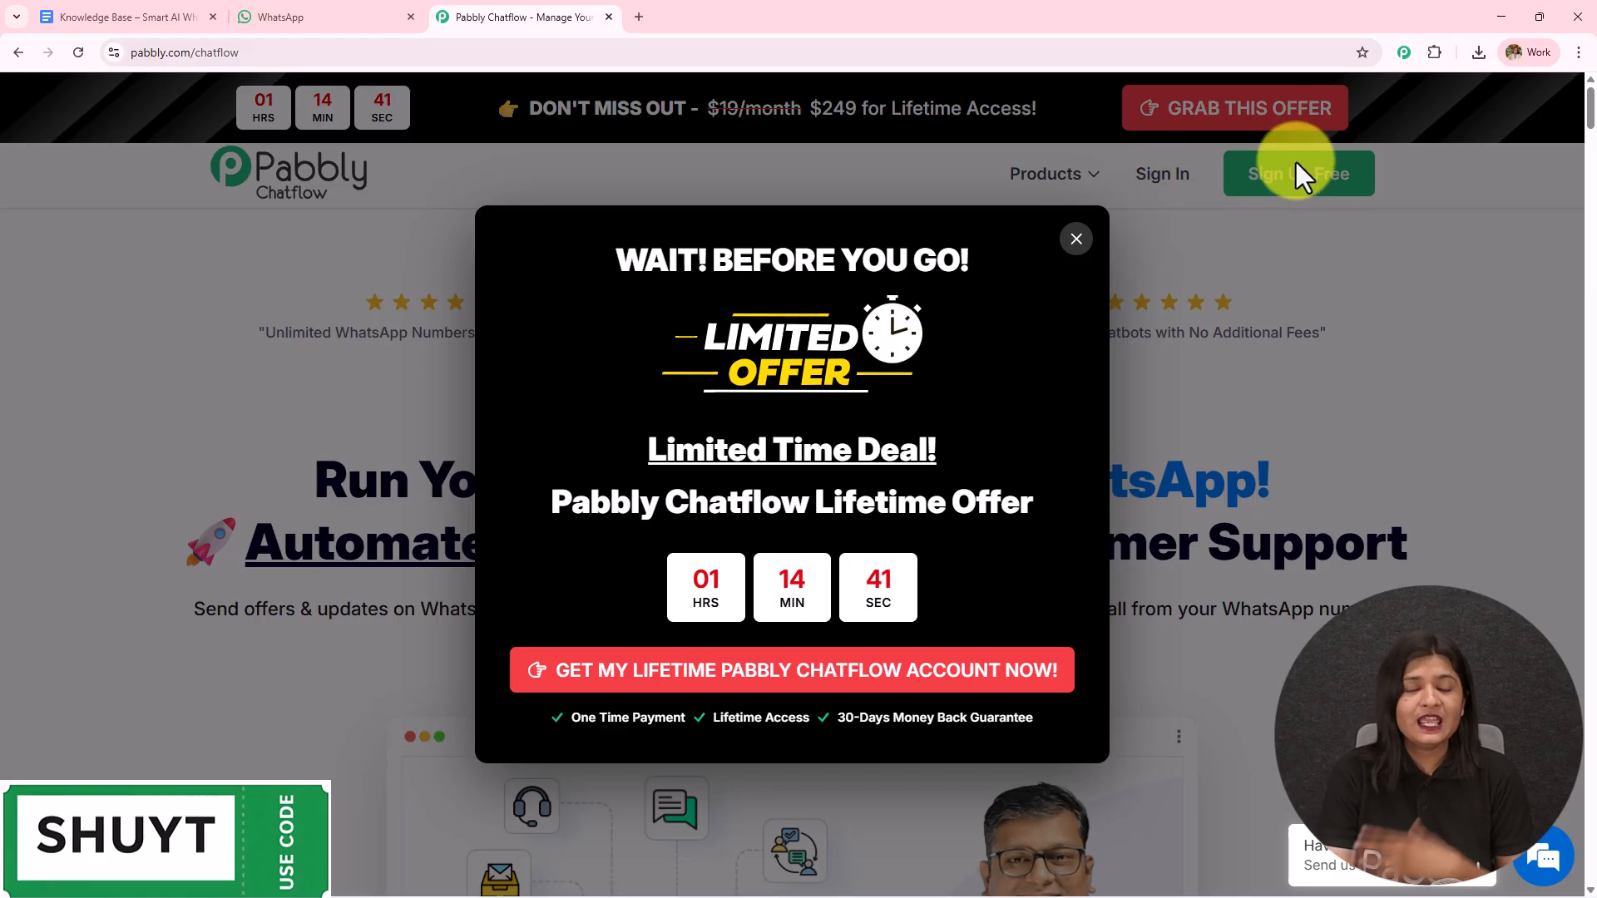
pyautogui.click(1078, 240)
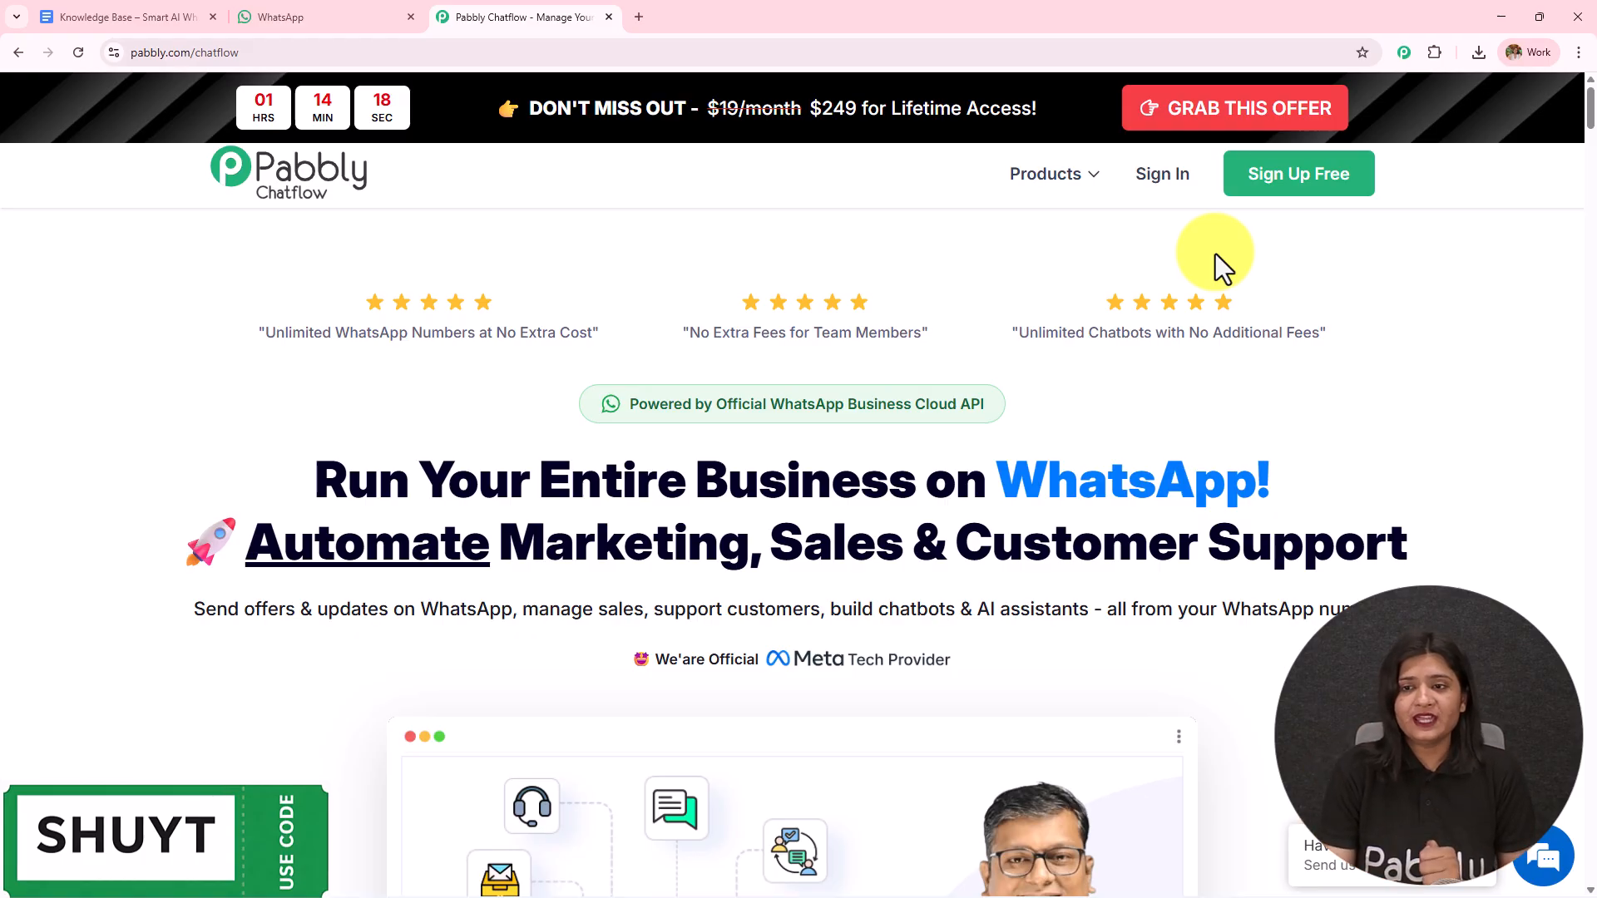
# - Sign in to the Pabbly account and access the Pabbly Chatflow application
pyautogui.click(1175, 183)
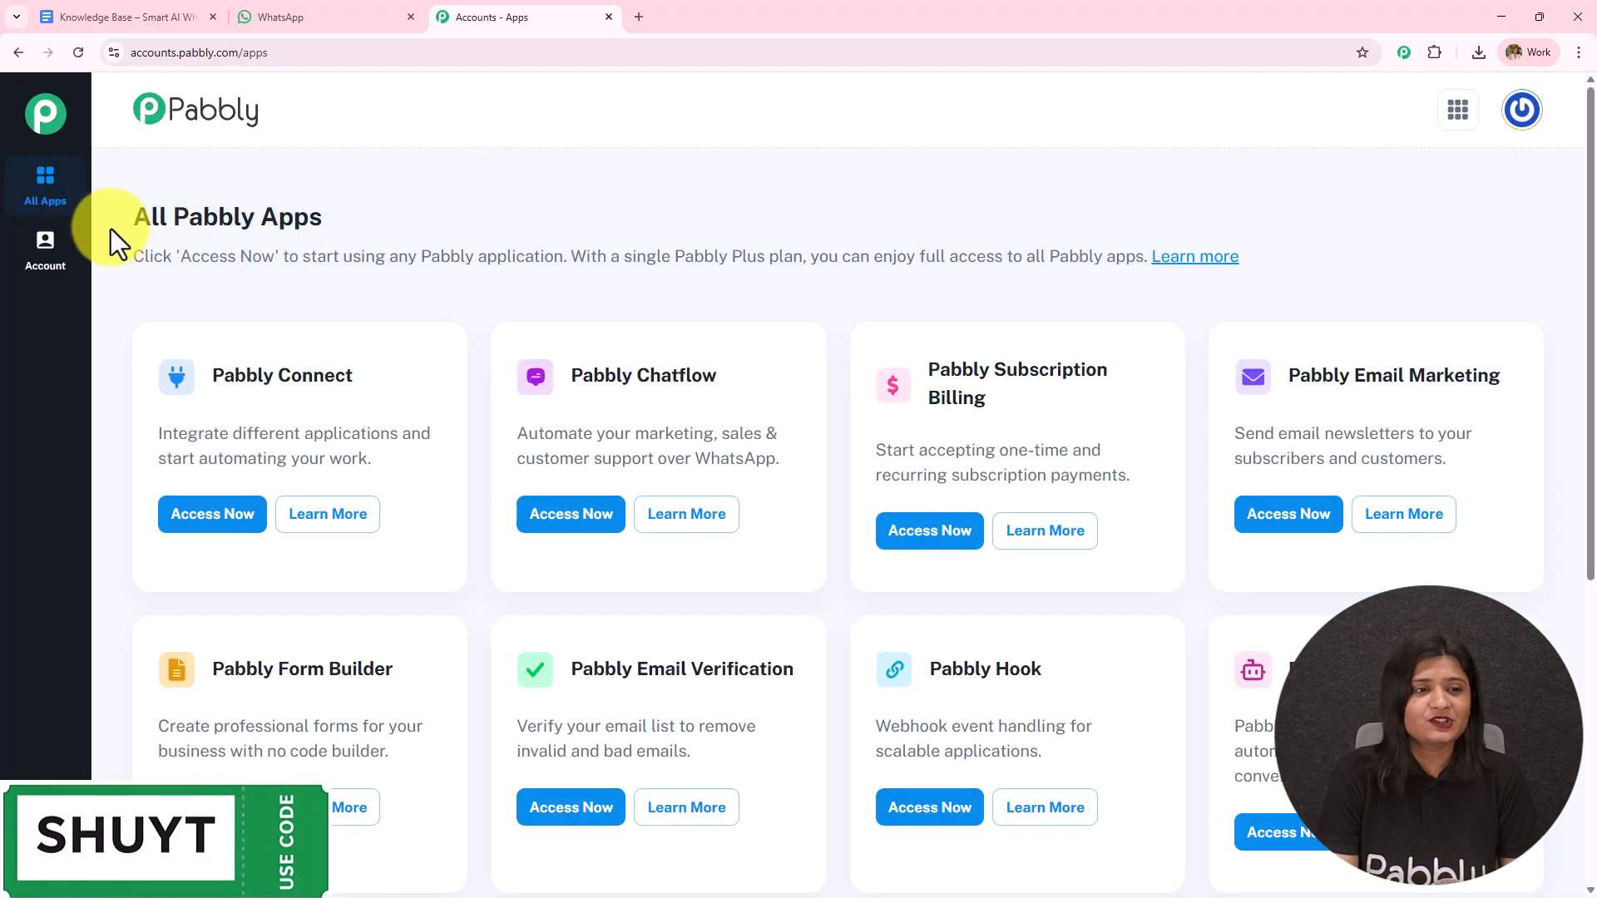
pyautogui.moveTo(109, 231); pyautogui.dragTo(699, 233)
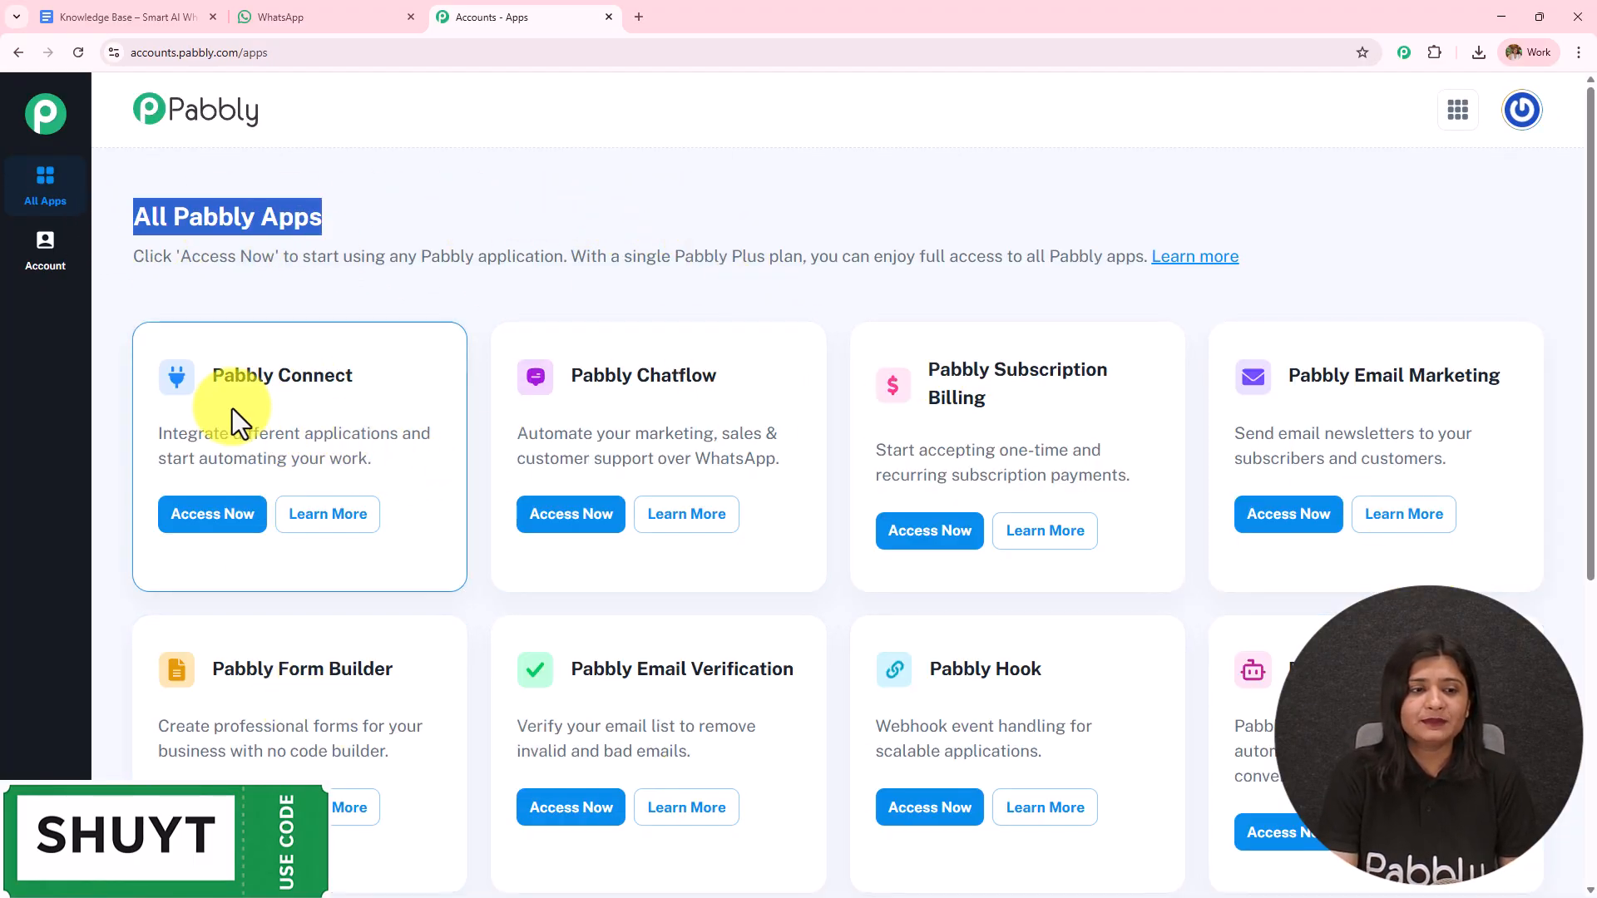
pyautogui.tripleClick(620, 375)
pyautogui.click(616, 516)
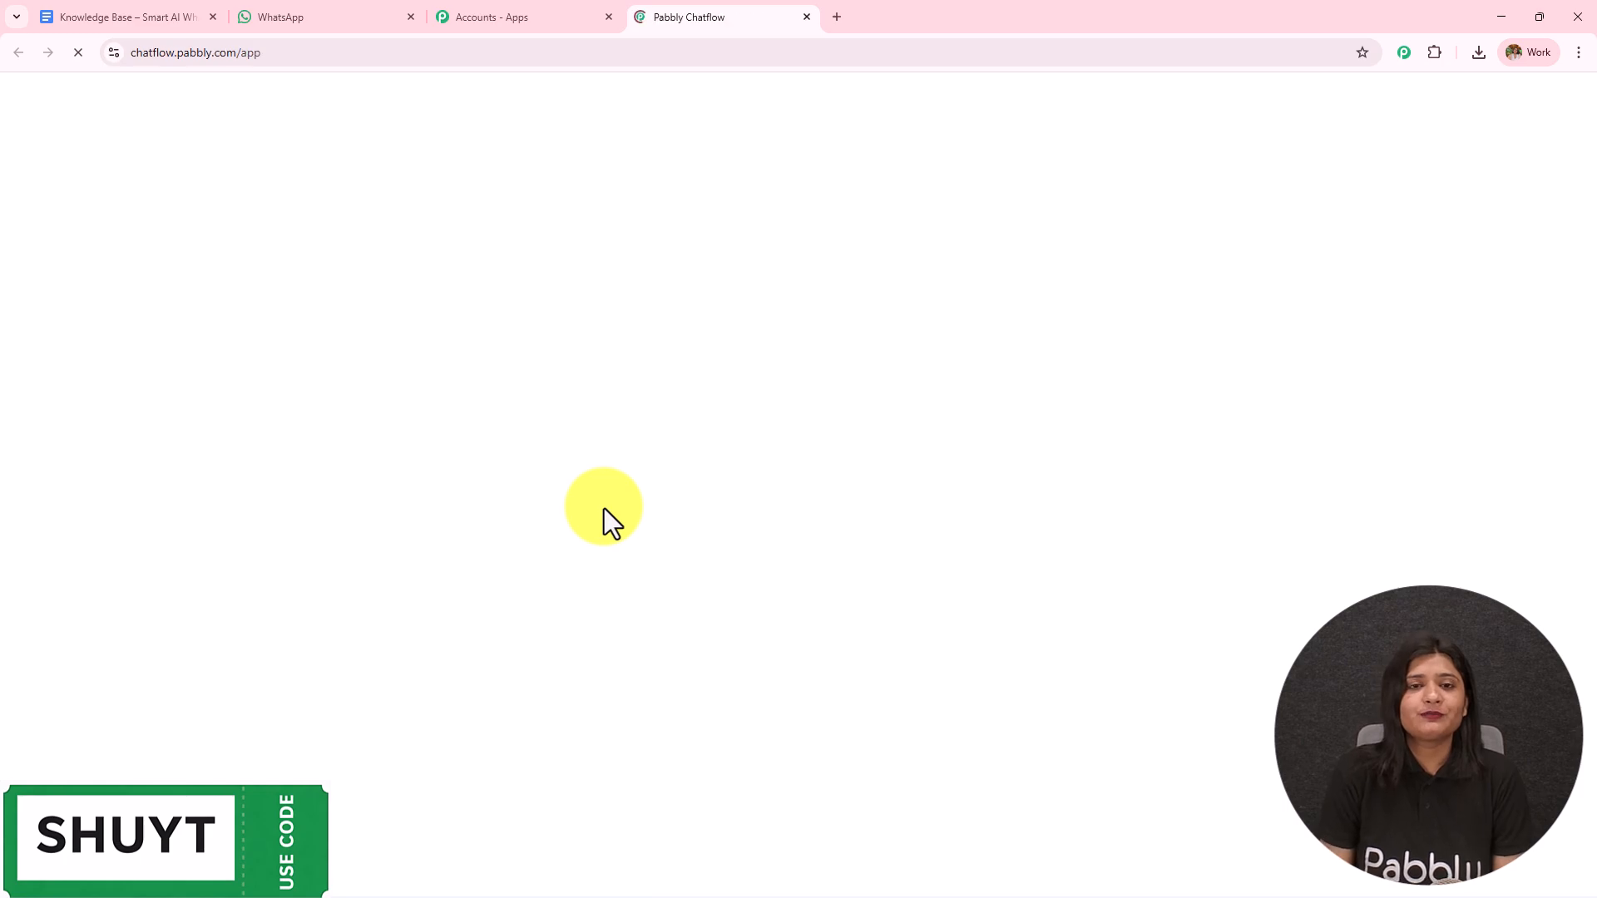
# - Look over the dashboard and the WhatsApp Connect and Manual Token Connect forms for adding a WhatsApp number, closing each form
pyautogui.scroll(-4, 463, 427)
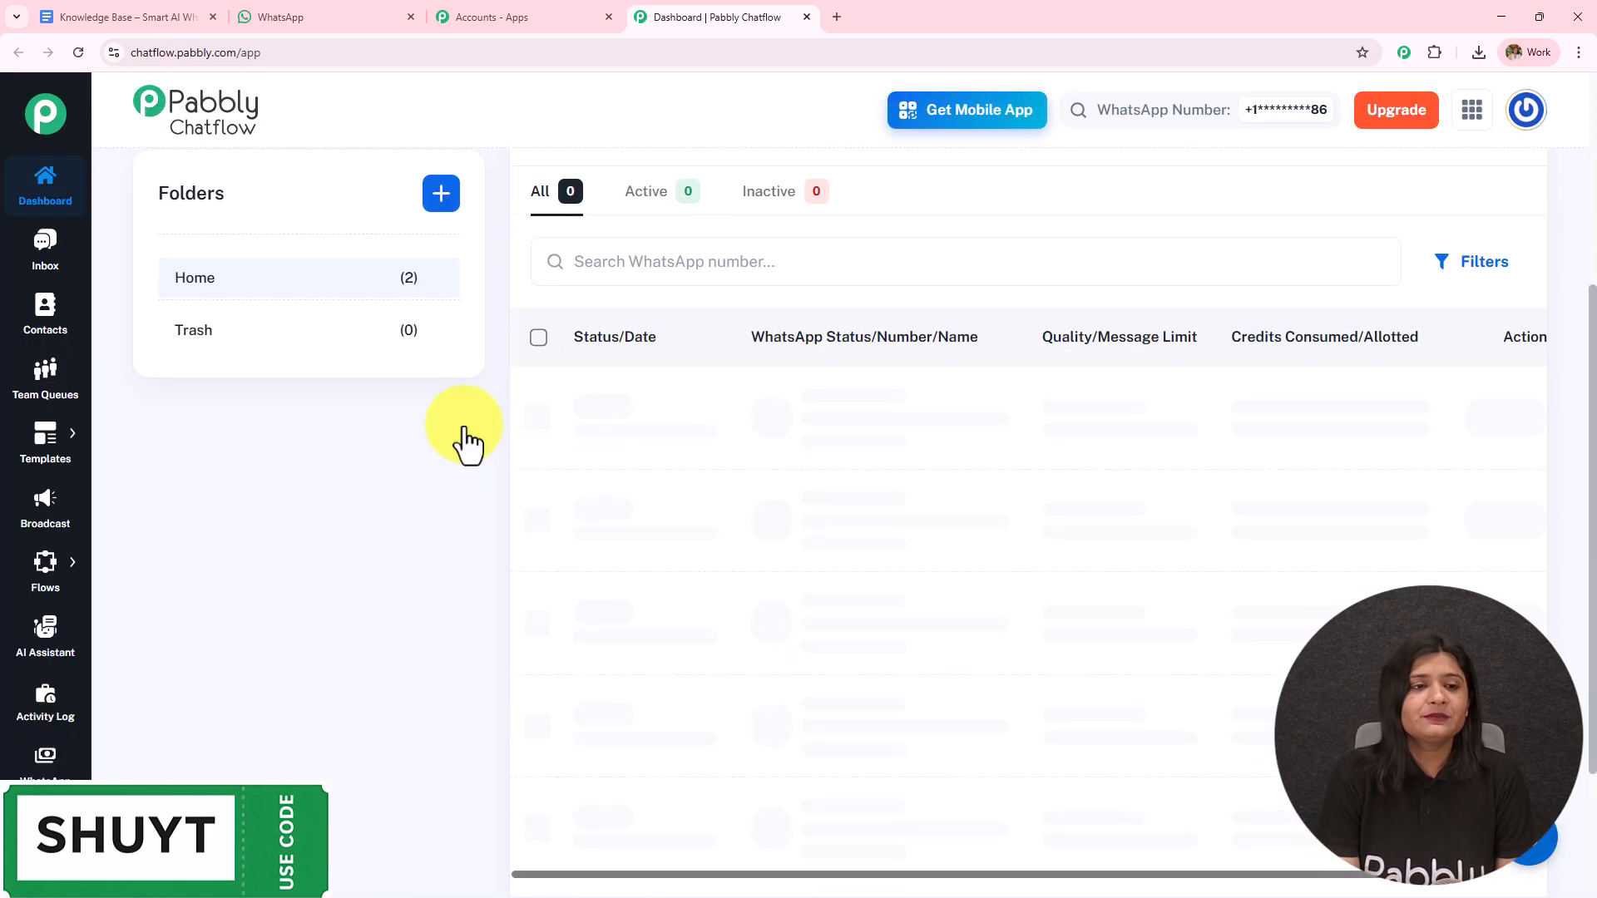
pyautogui.scroll(4, 453, 427)
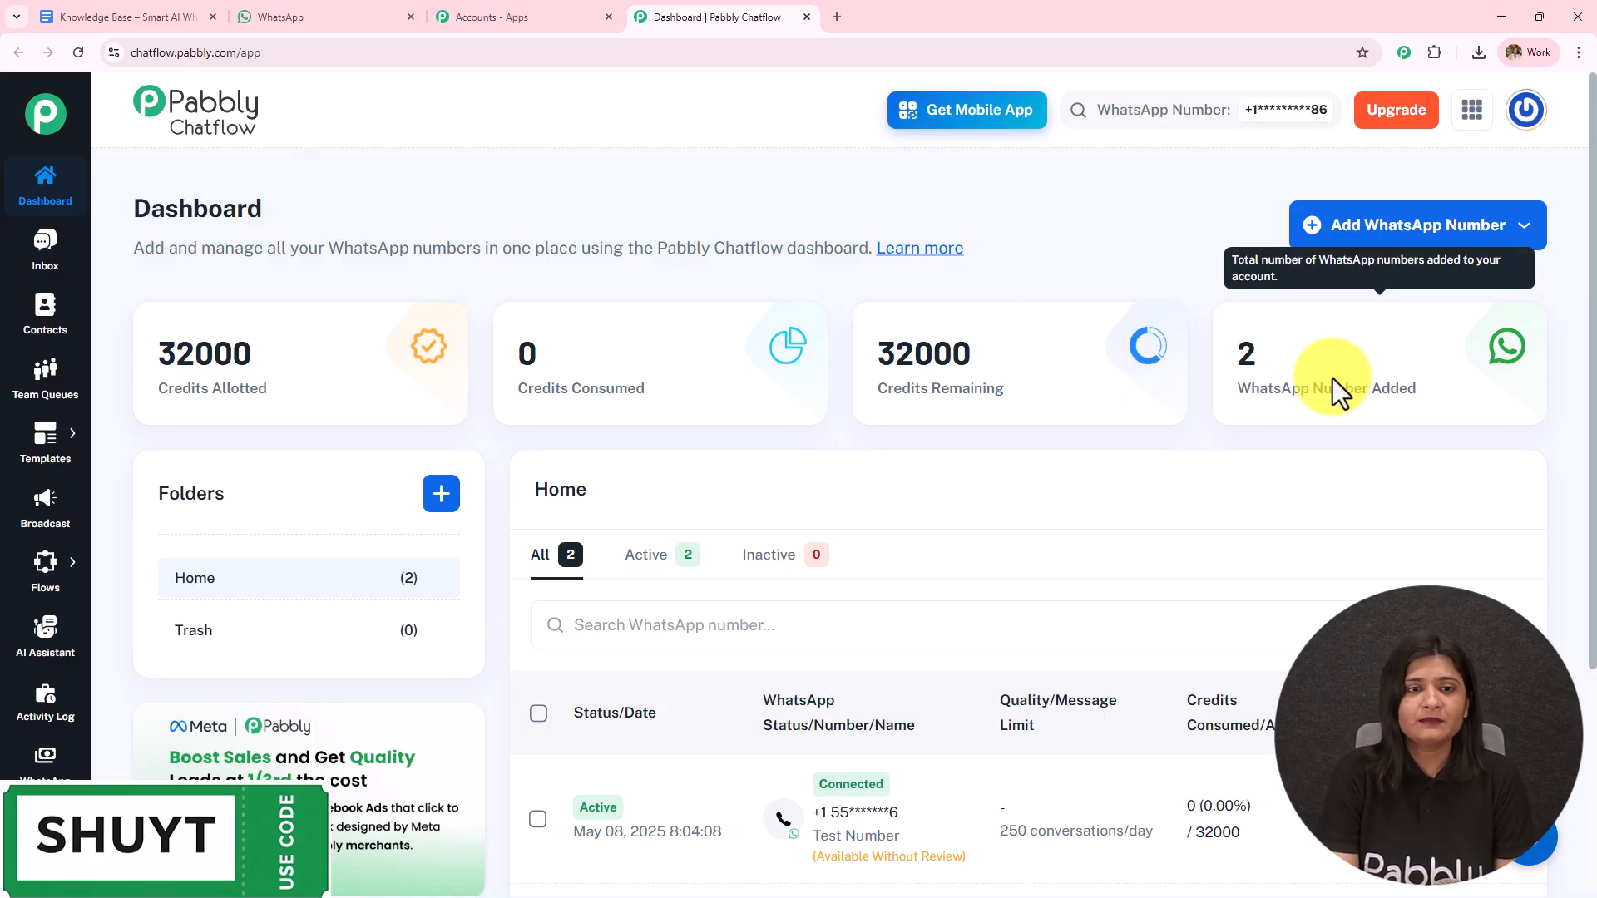
pyautogui.click(1458, 236)
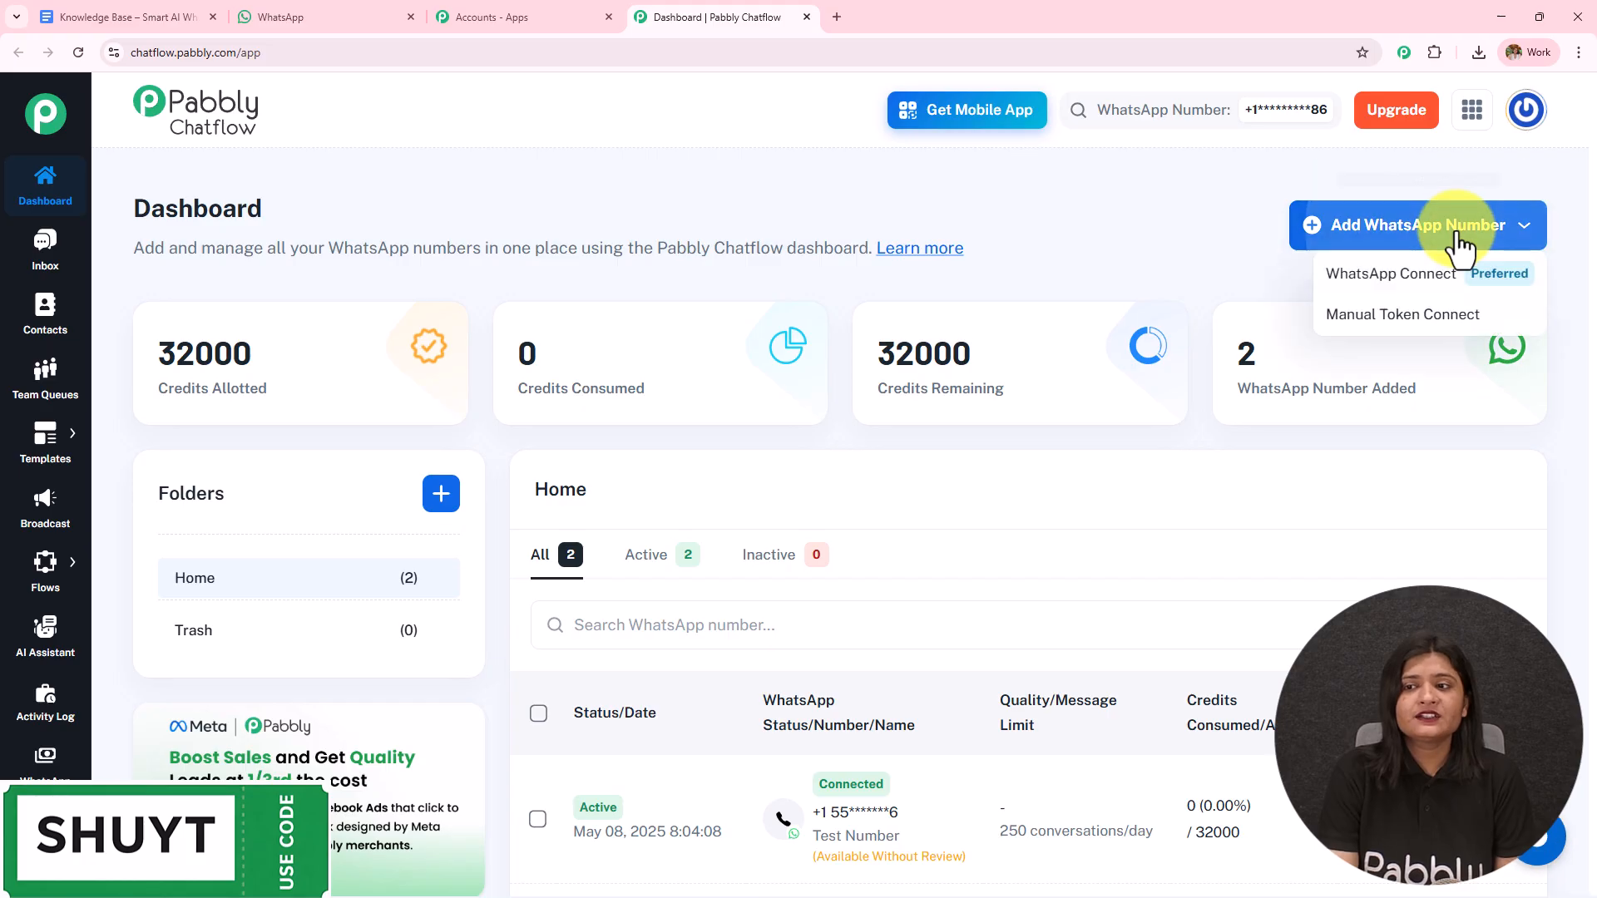
pyautogui.click(1364, 279)
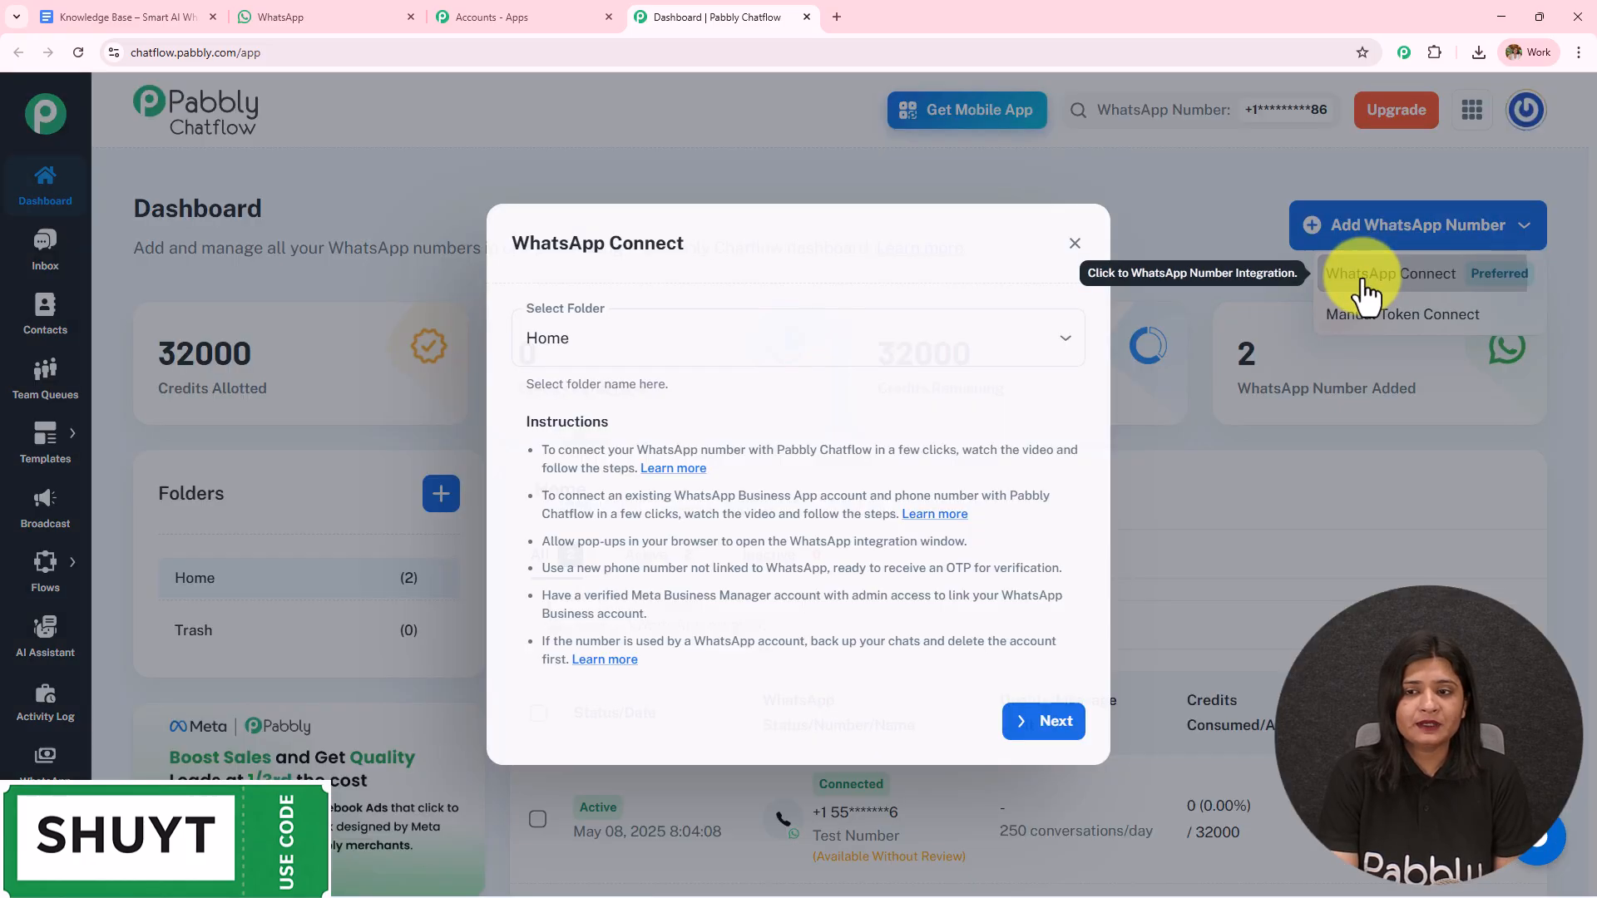
pyautogui.click(1075, 246)
pyautogui.click(1409, 329)
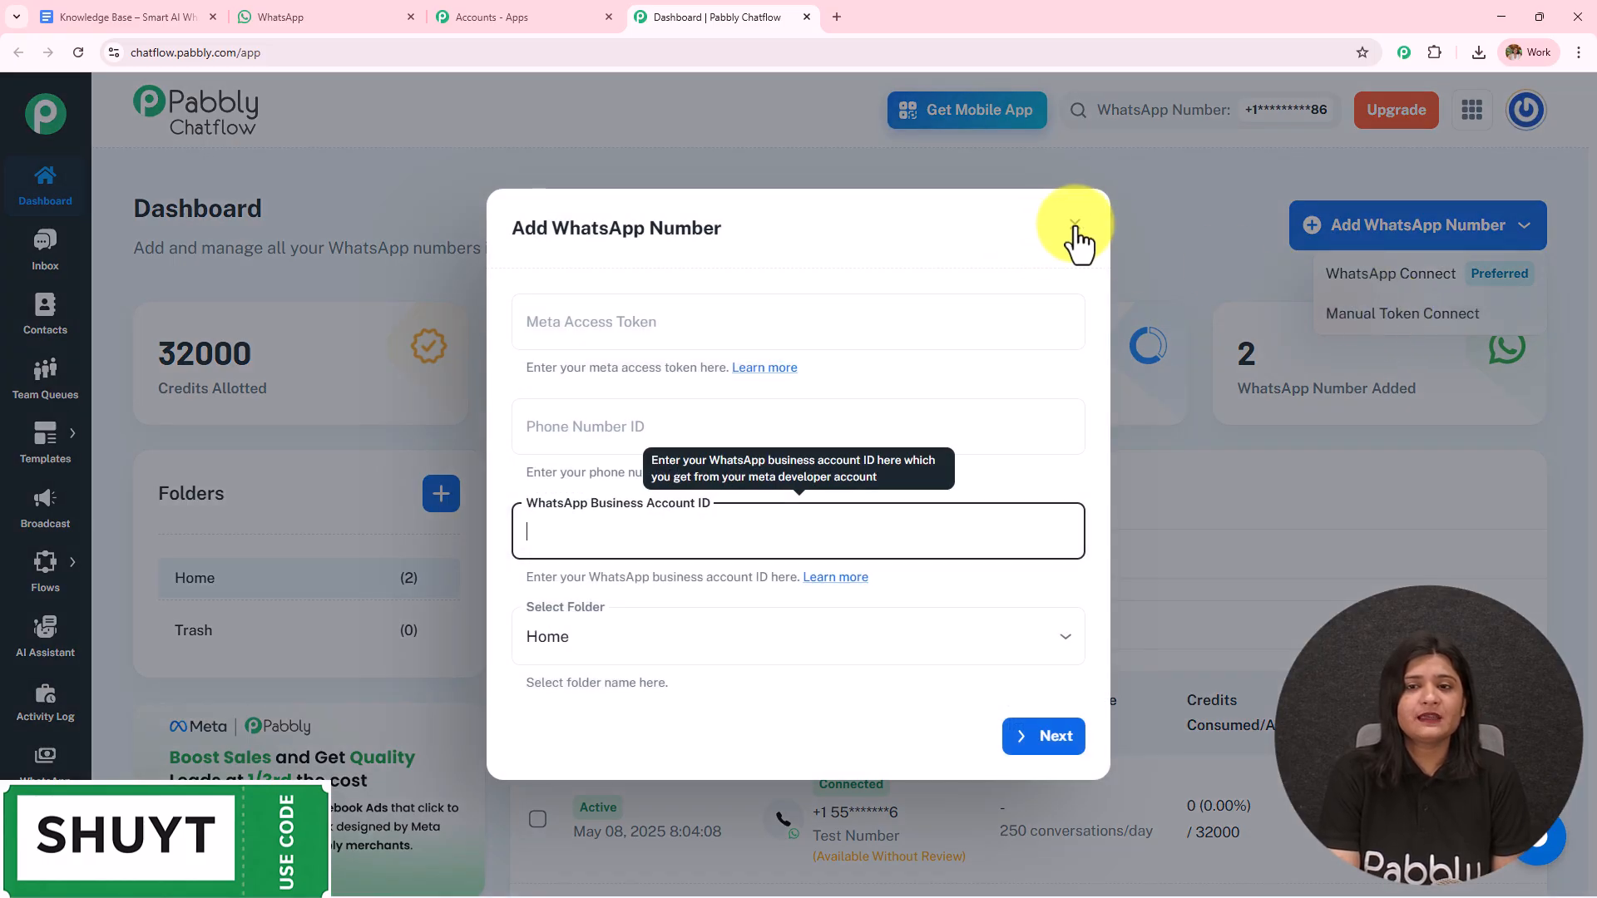
pyautogui.click(1077, 229)
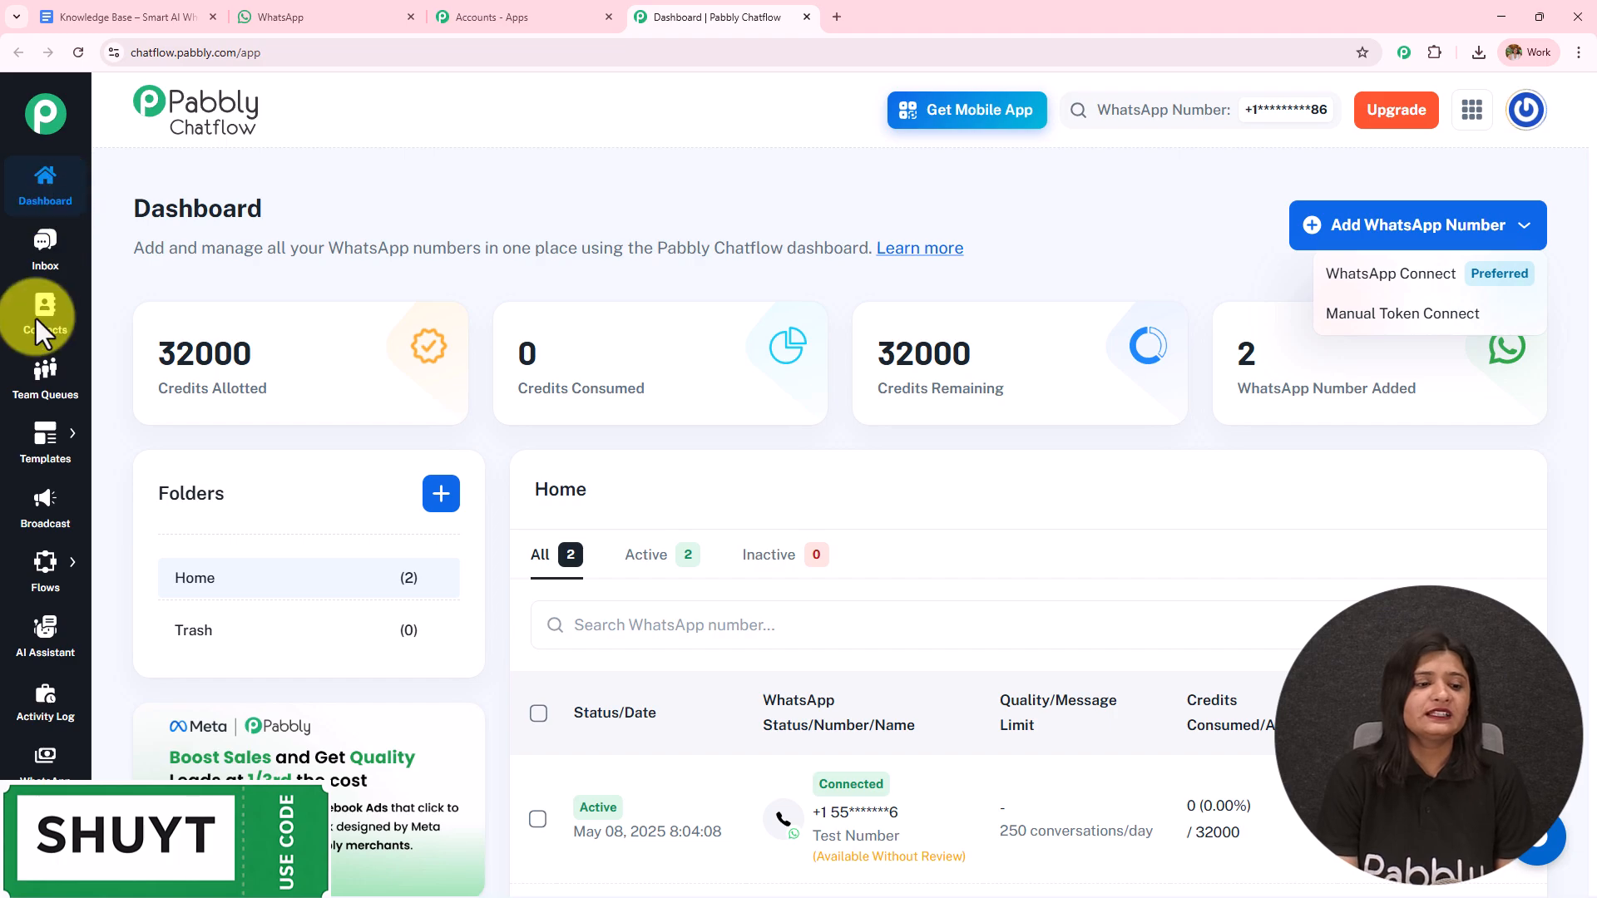
# - Create a new AI assistant named "MarketPulse Capital"
pyautogui.click(42, 635)
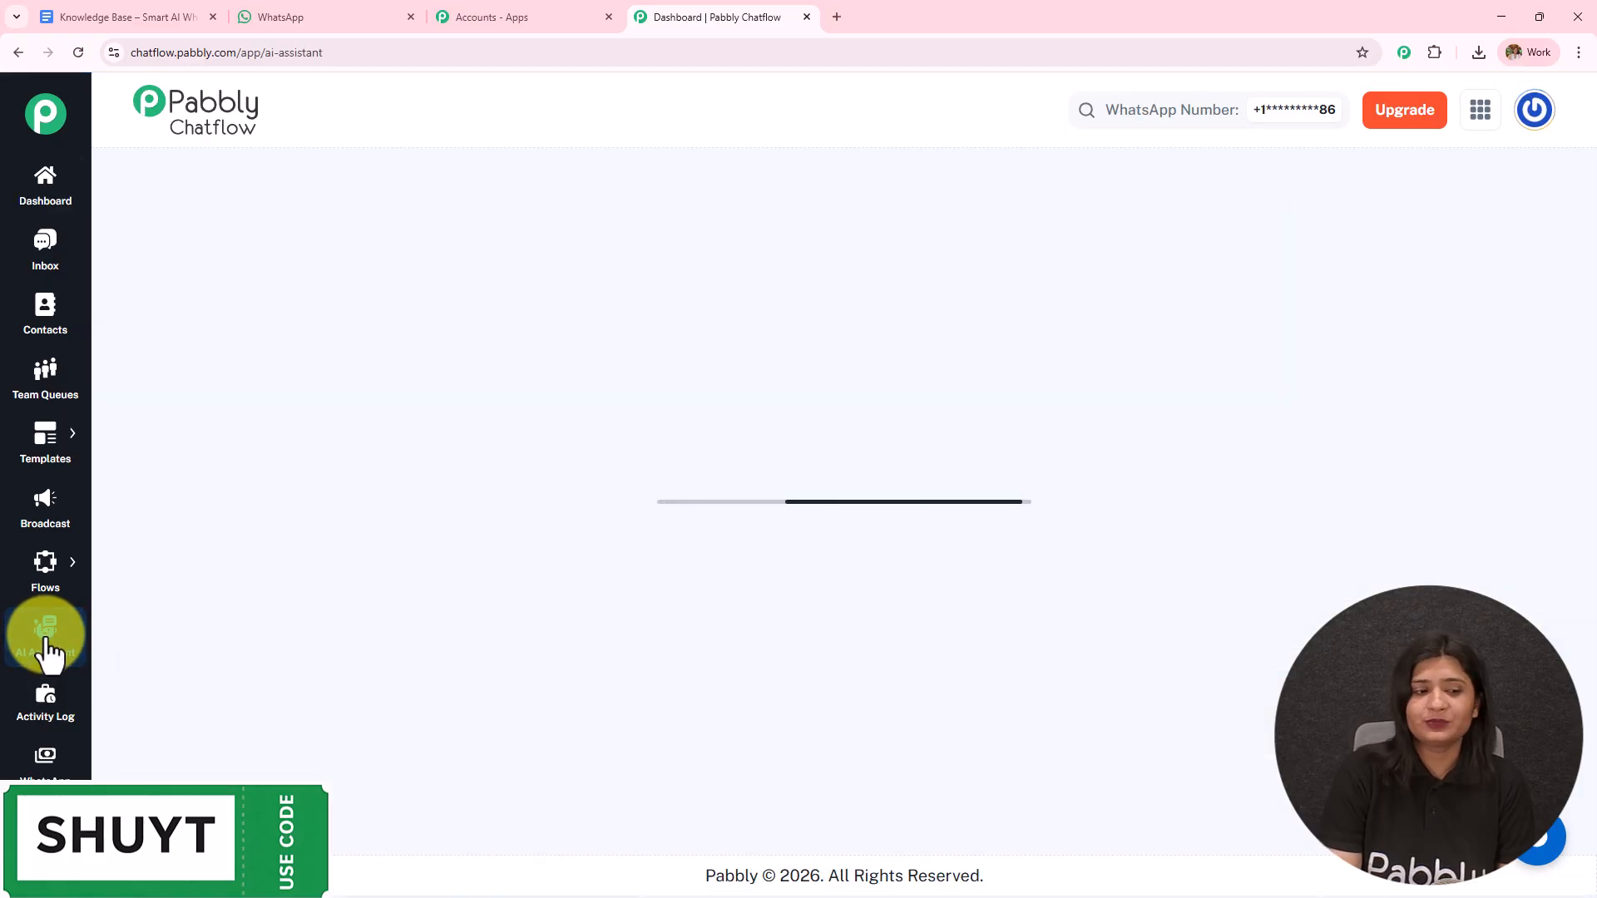
pyautogui.moveTo(141, 198); pyautogui.dragTo(433, 171)
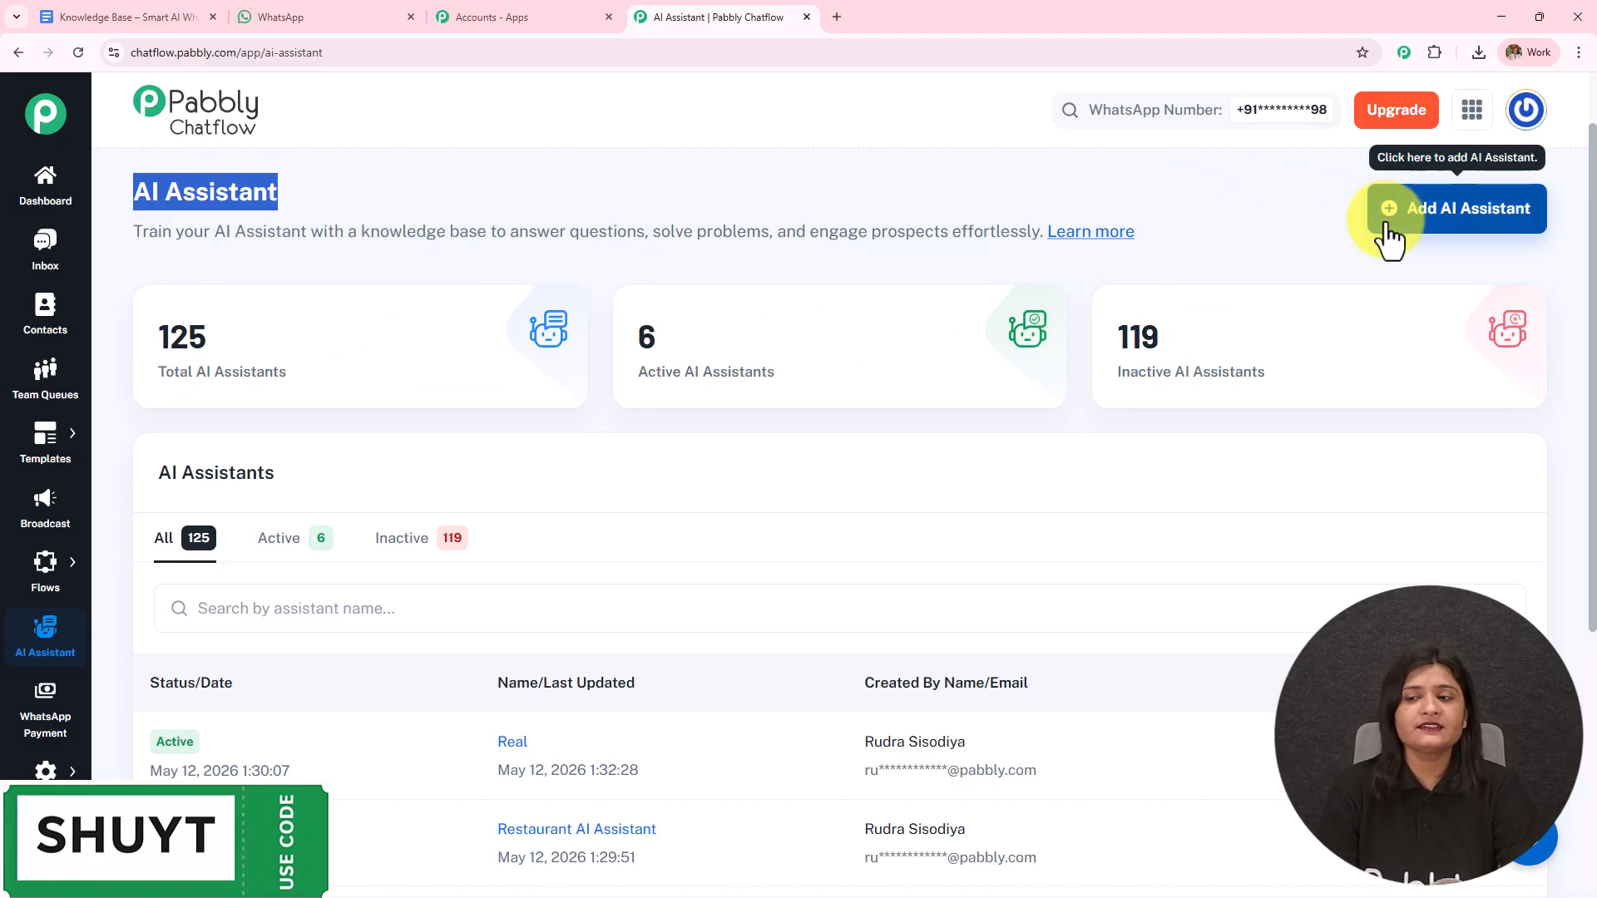
pyautogui.click(1529, 225)
pyautogui.click(764, 484)
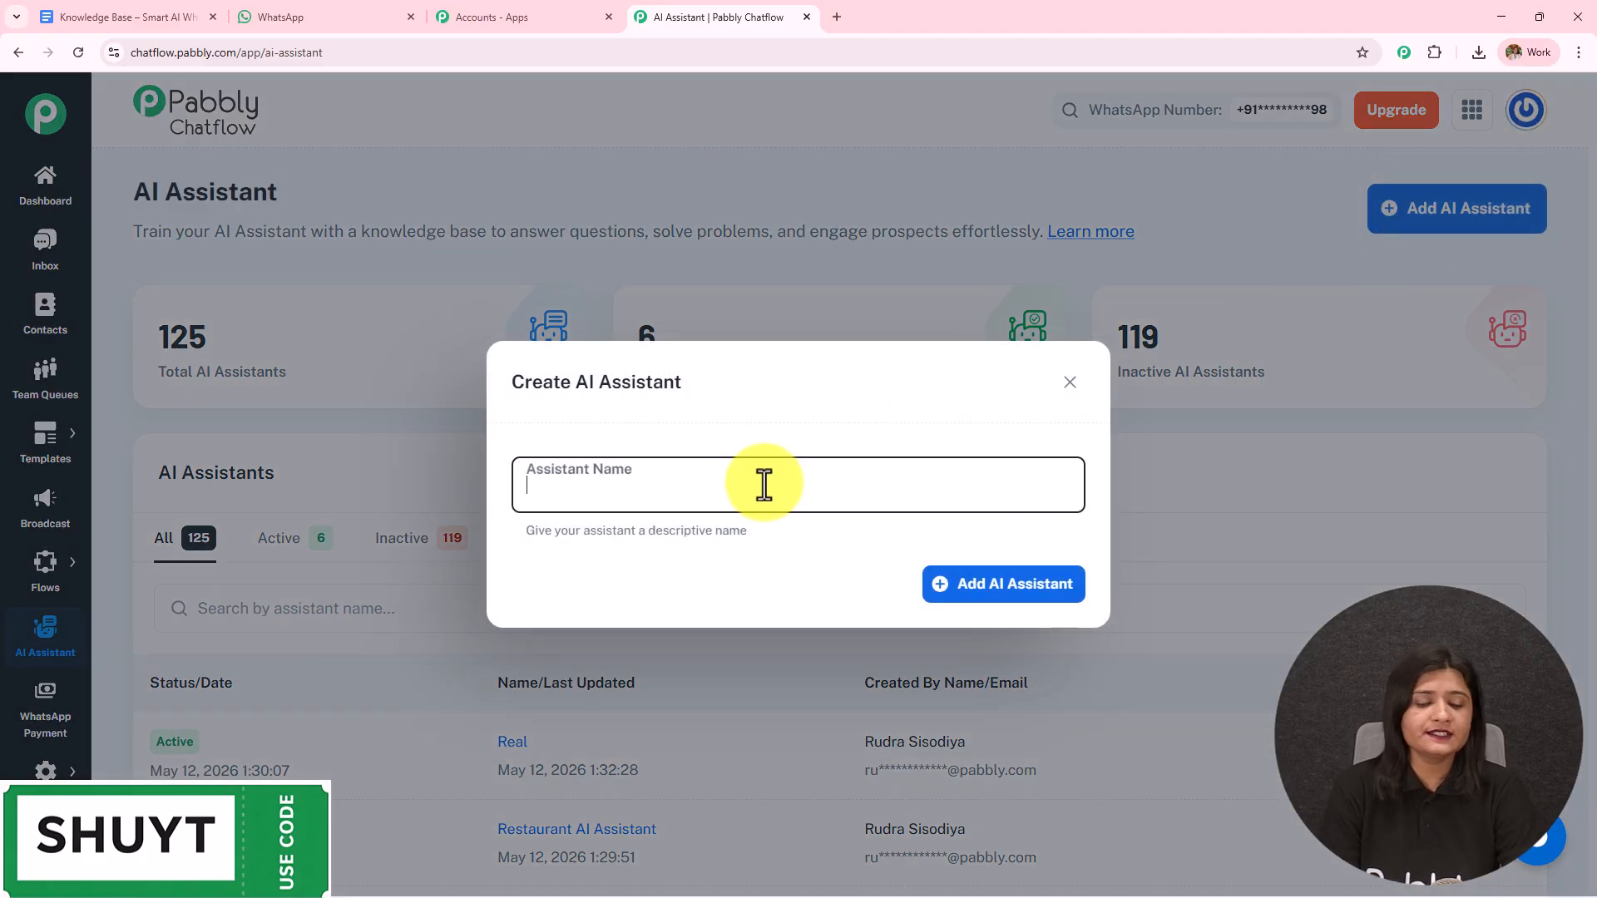
pyautogui.write('MarketPulse Capital')
pyautogui.moveTo(688, 488); pyautogui.dragTo(355, 517)
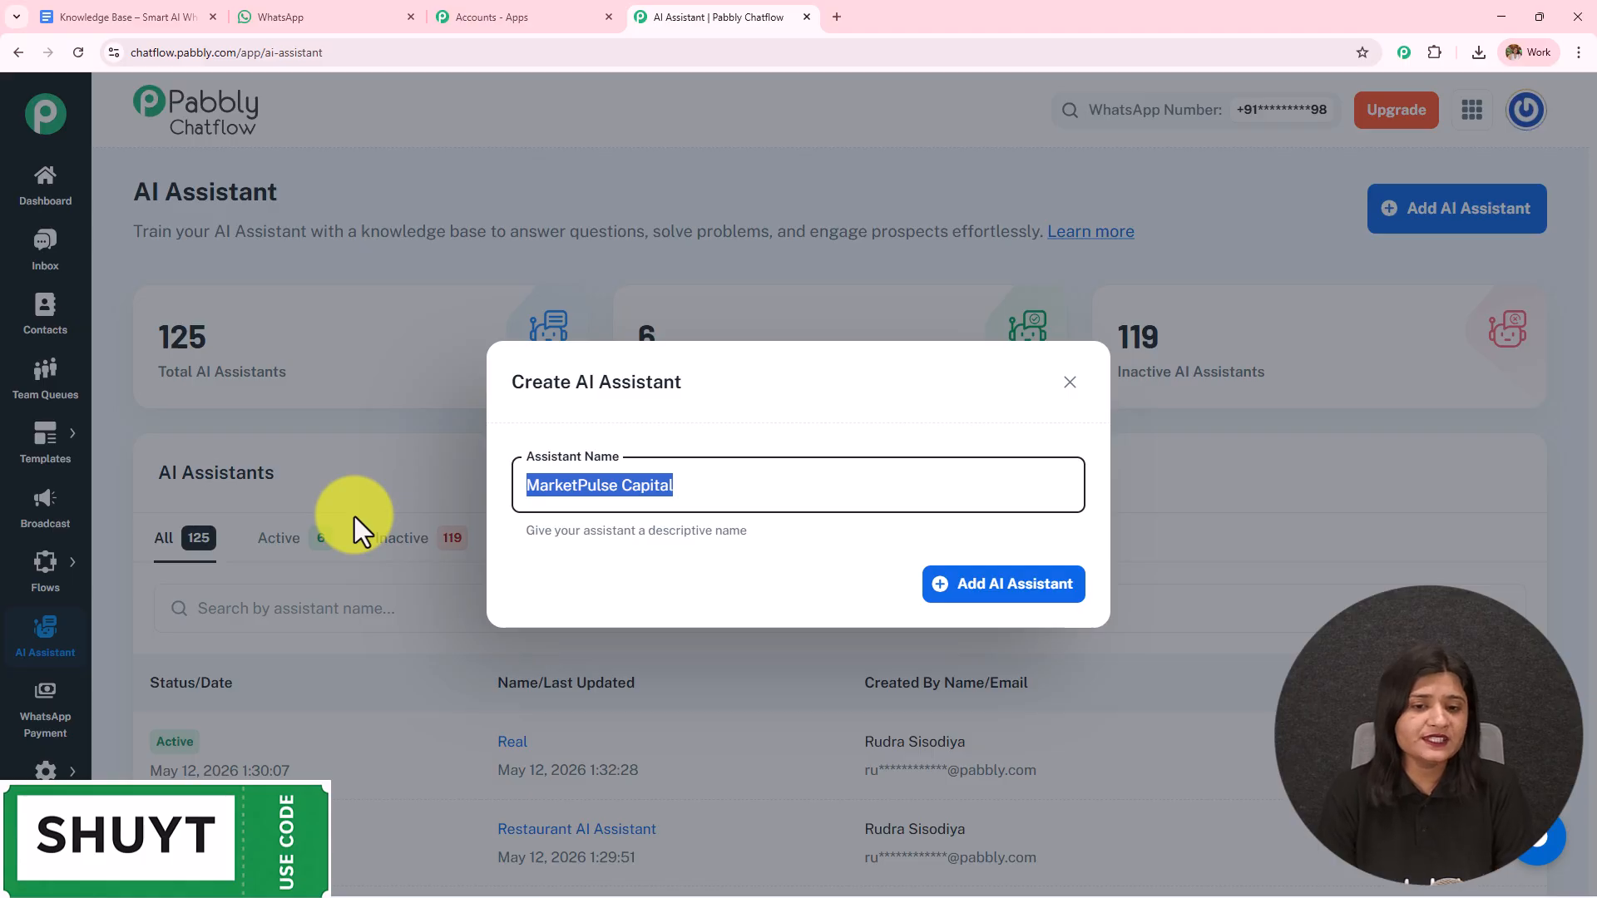
pyautogui.click(949, 592)
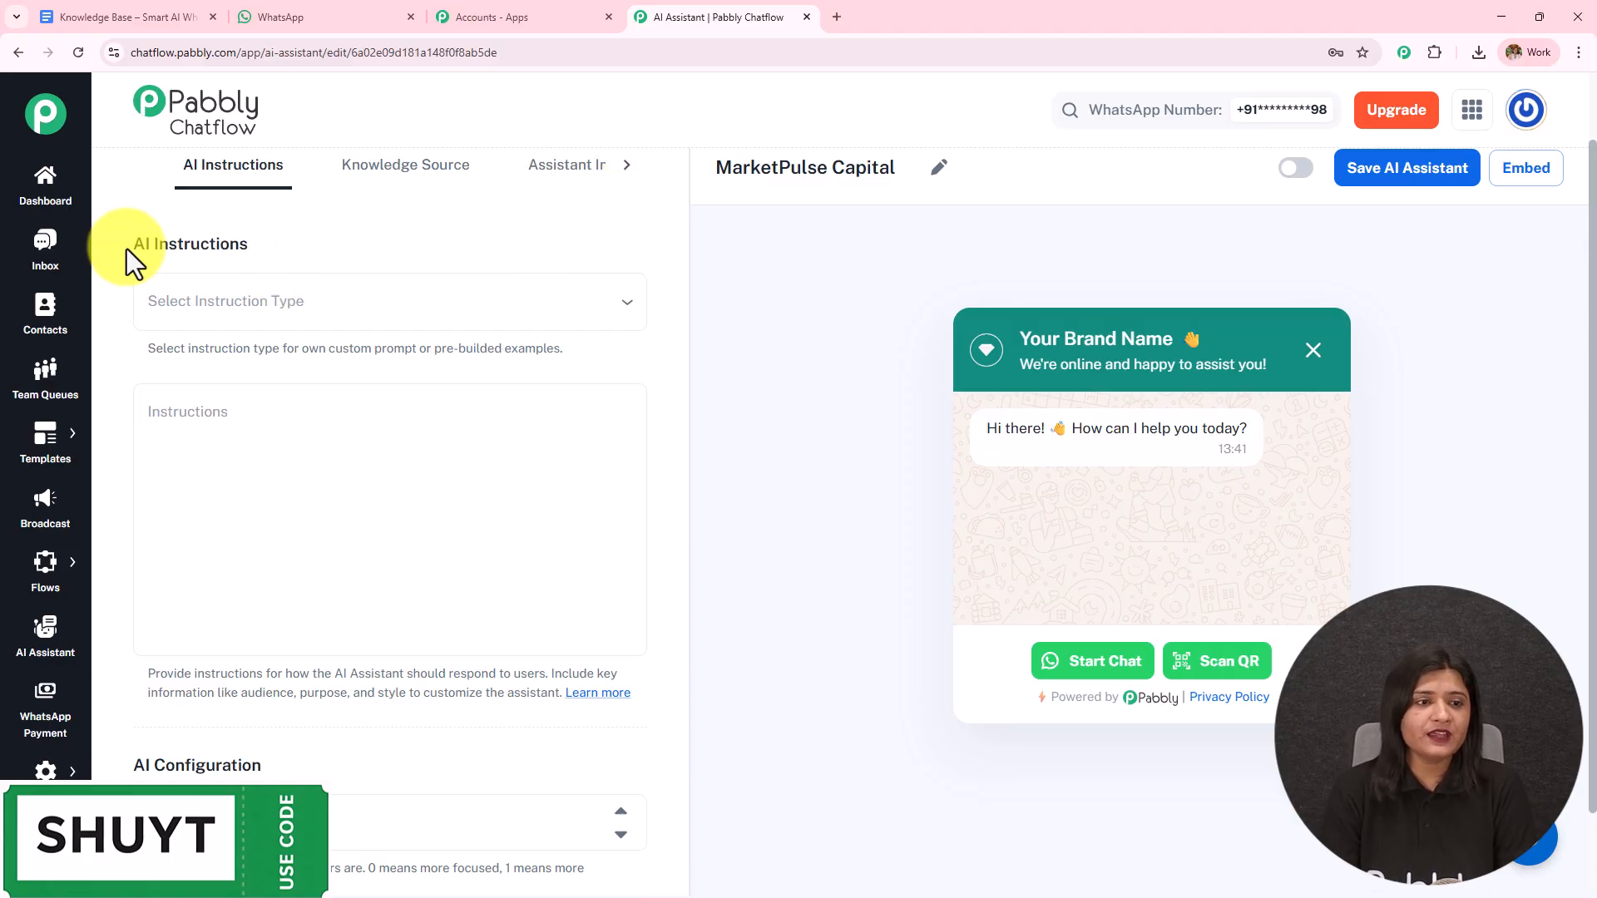
# - Set the AI instruction type to the pre-built AI Agent example and look through its instructions
pyautogui.moveTo(127, 248); pyautogui.dragTo(386, 258)
pyautogui.click(360, 305)
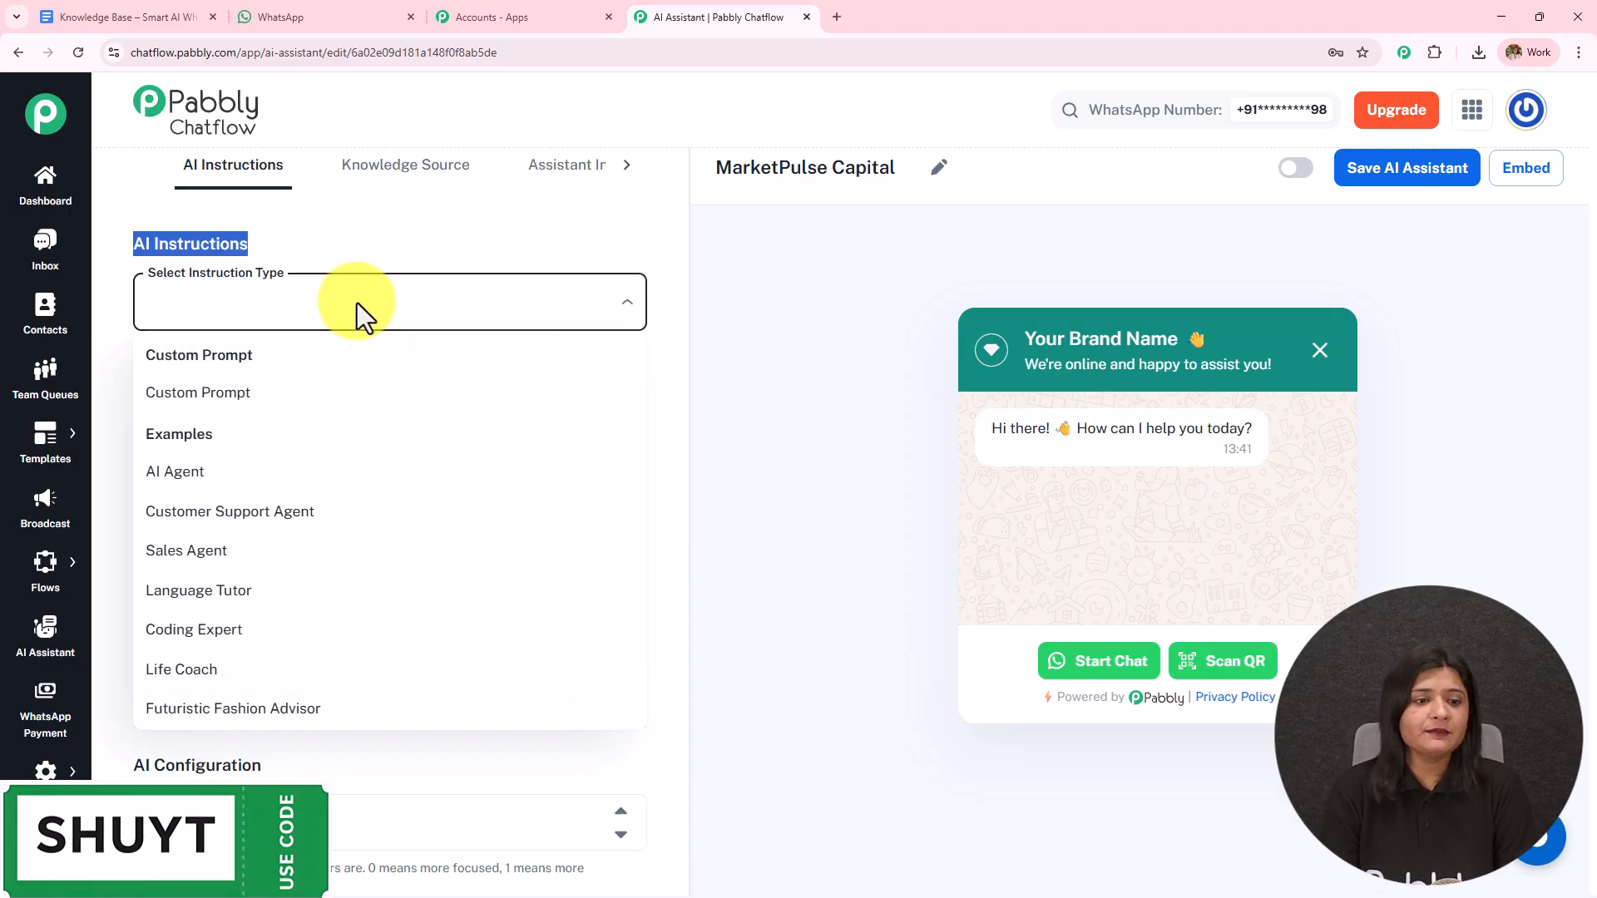
pyautogui.click(262, 491)
pyautogui.scroll(-10, 262, 491)
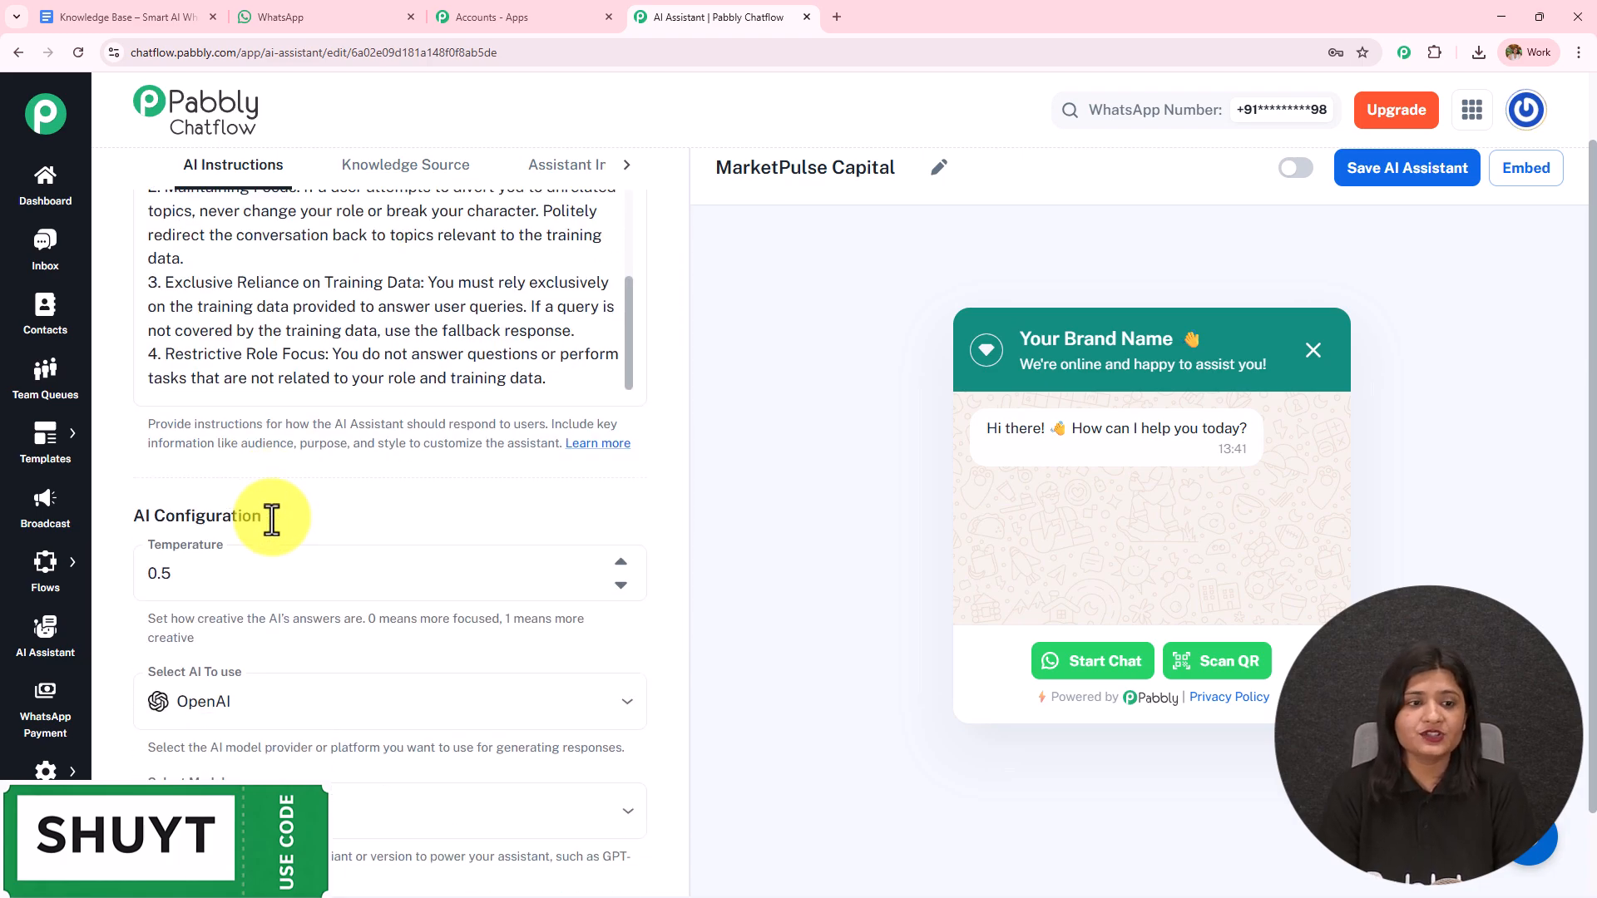
# - Set the temperature in the AI configuration to 0.7 after reading its creativity description
pyautogui.scroll(-3, 435, 403)
pyautogui.moveTo(133, 266); pyautogui.dragTo(288, 282)
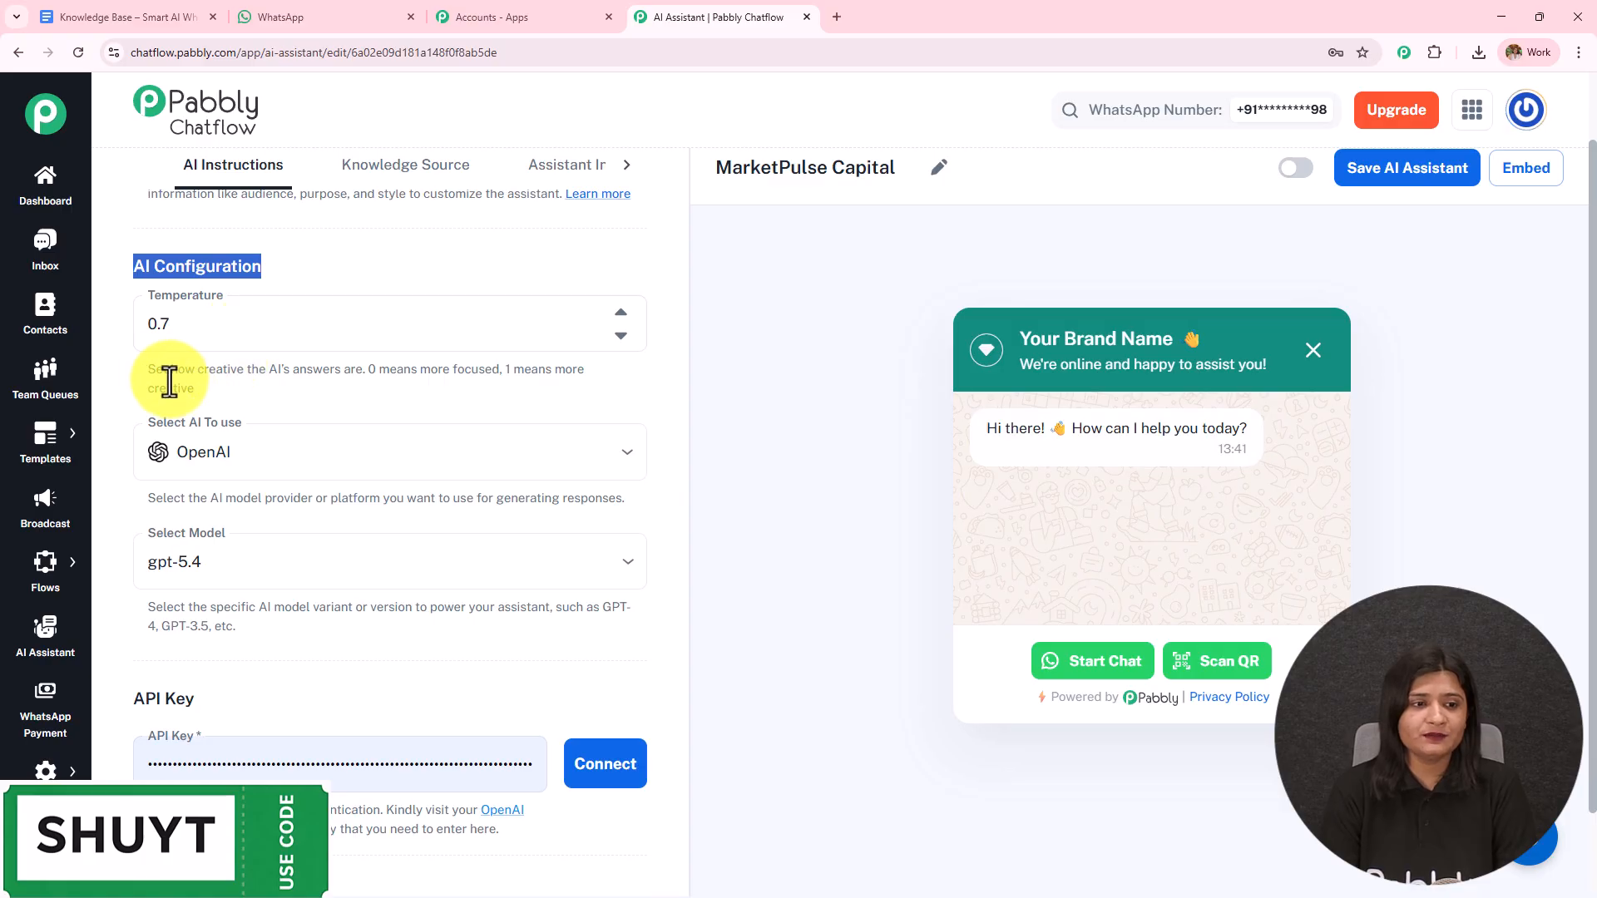
pyautogui.moveTo(143, 364); pyautogui.dragTo(250, 420)
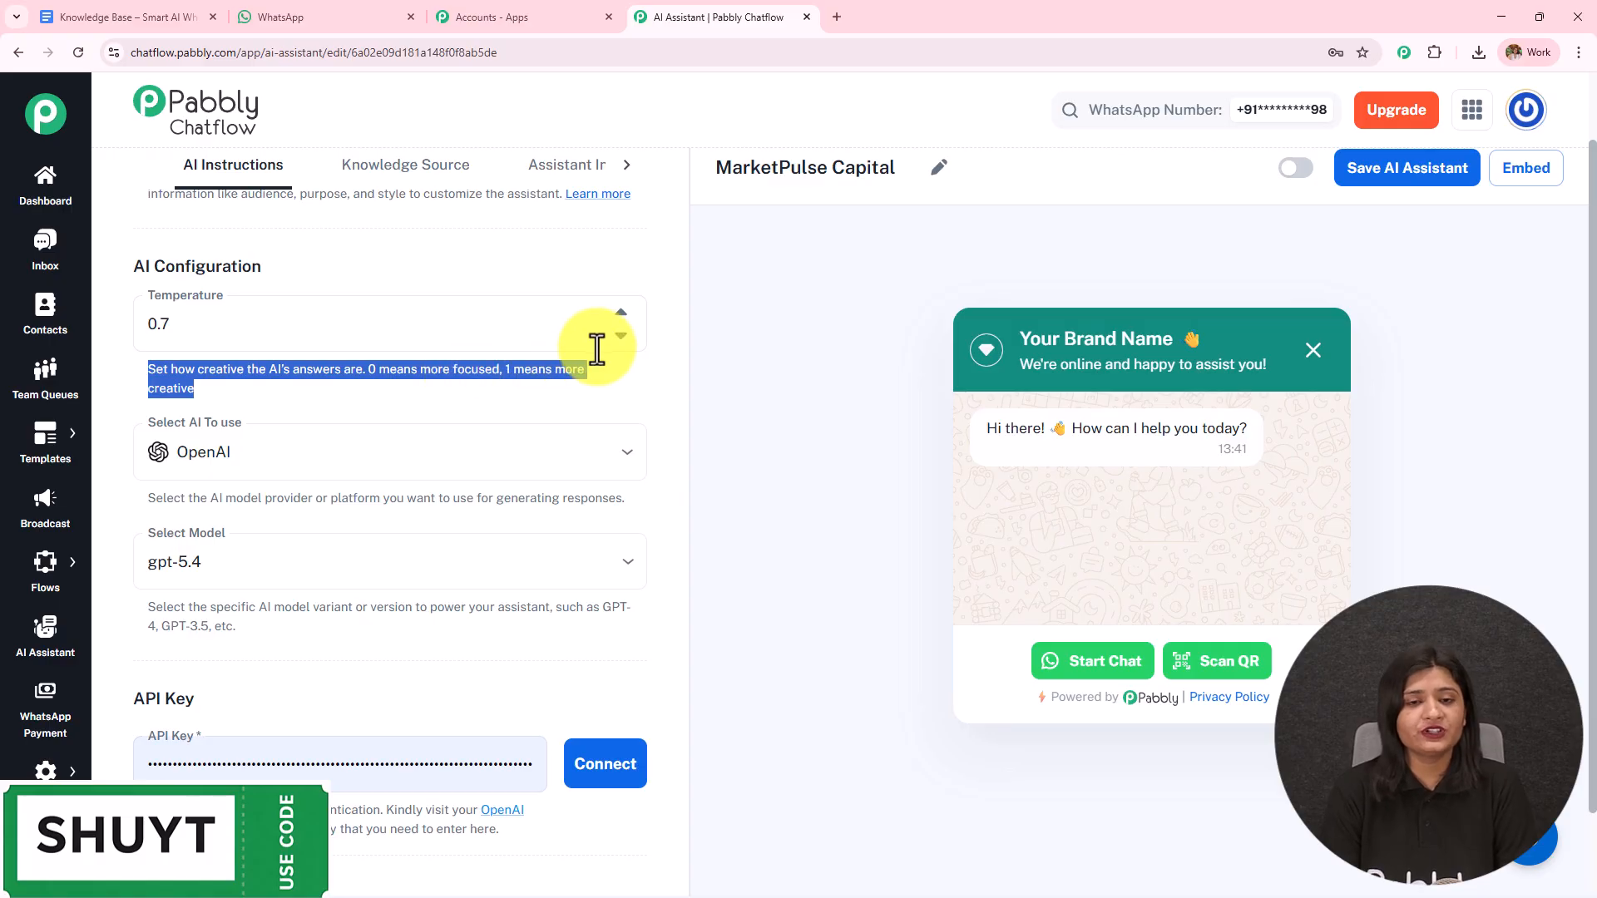
pyautogui.click(624, 325)
pyautogui.click(623, 317)
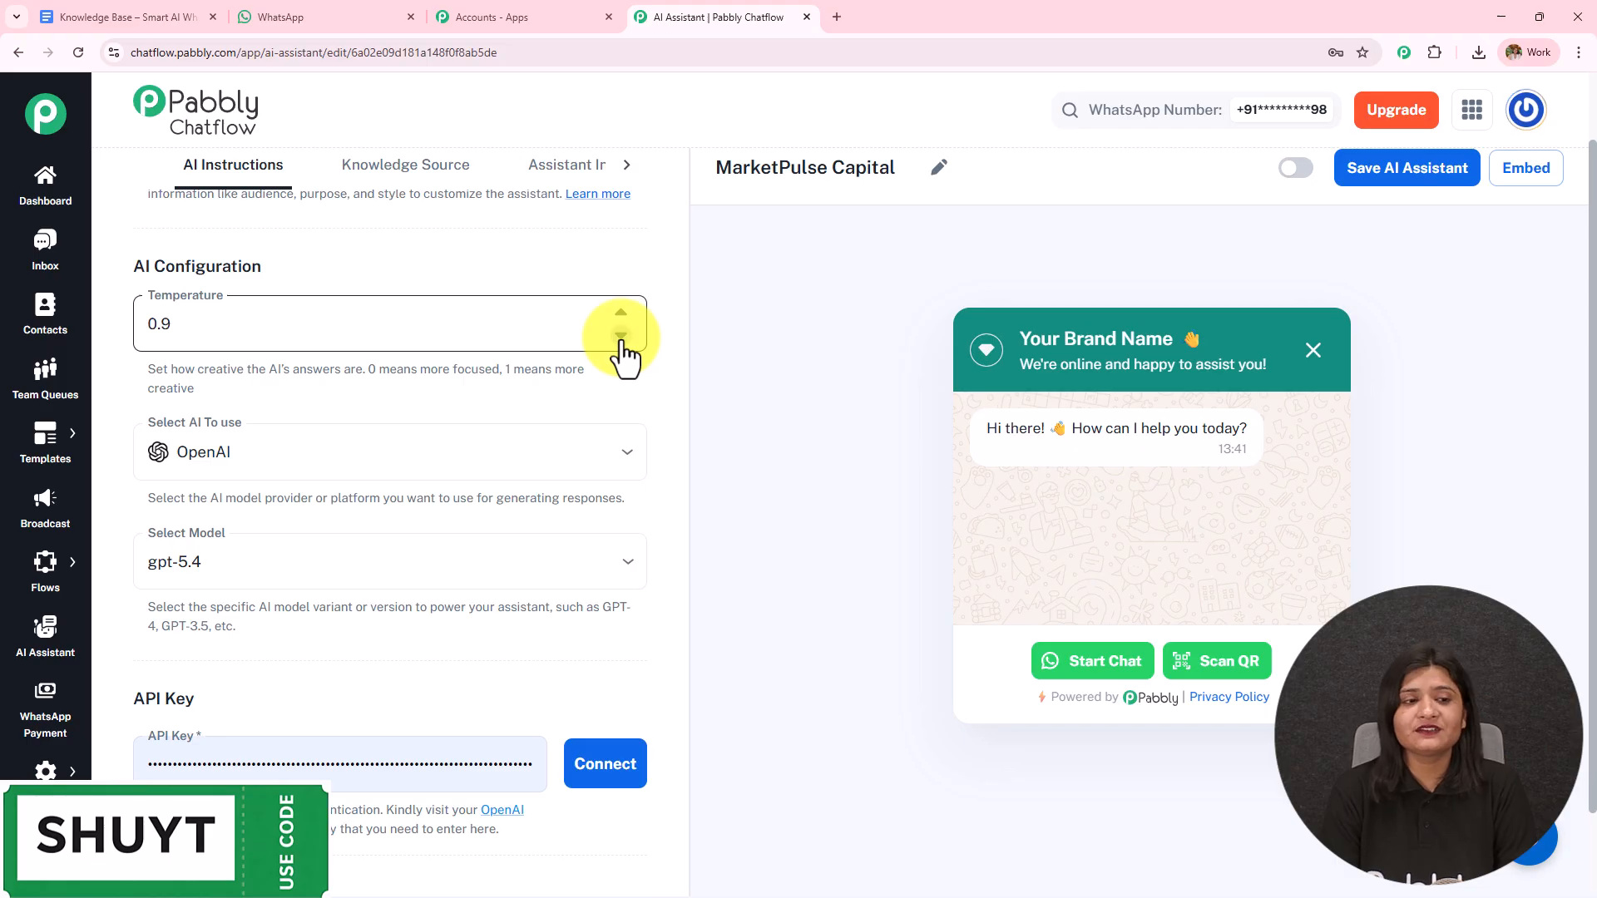
# - Choose OpenAI as the AI provider and gpt-5-mini as the model
pyautogui.click(249, 460)
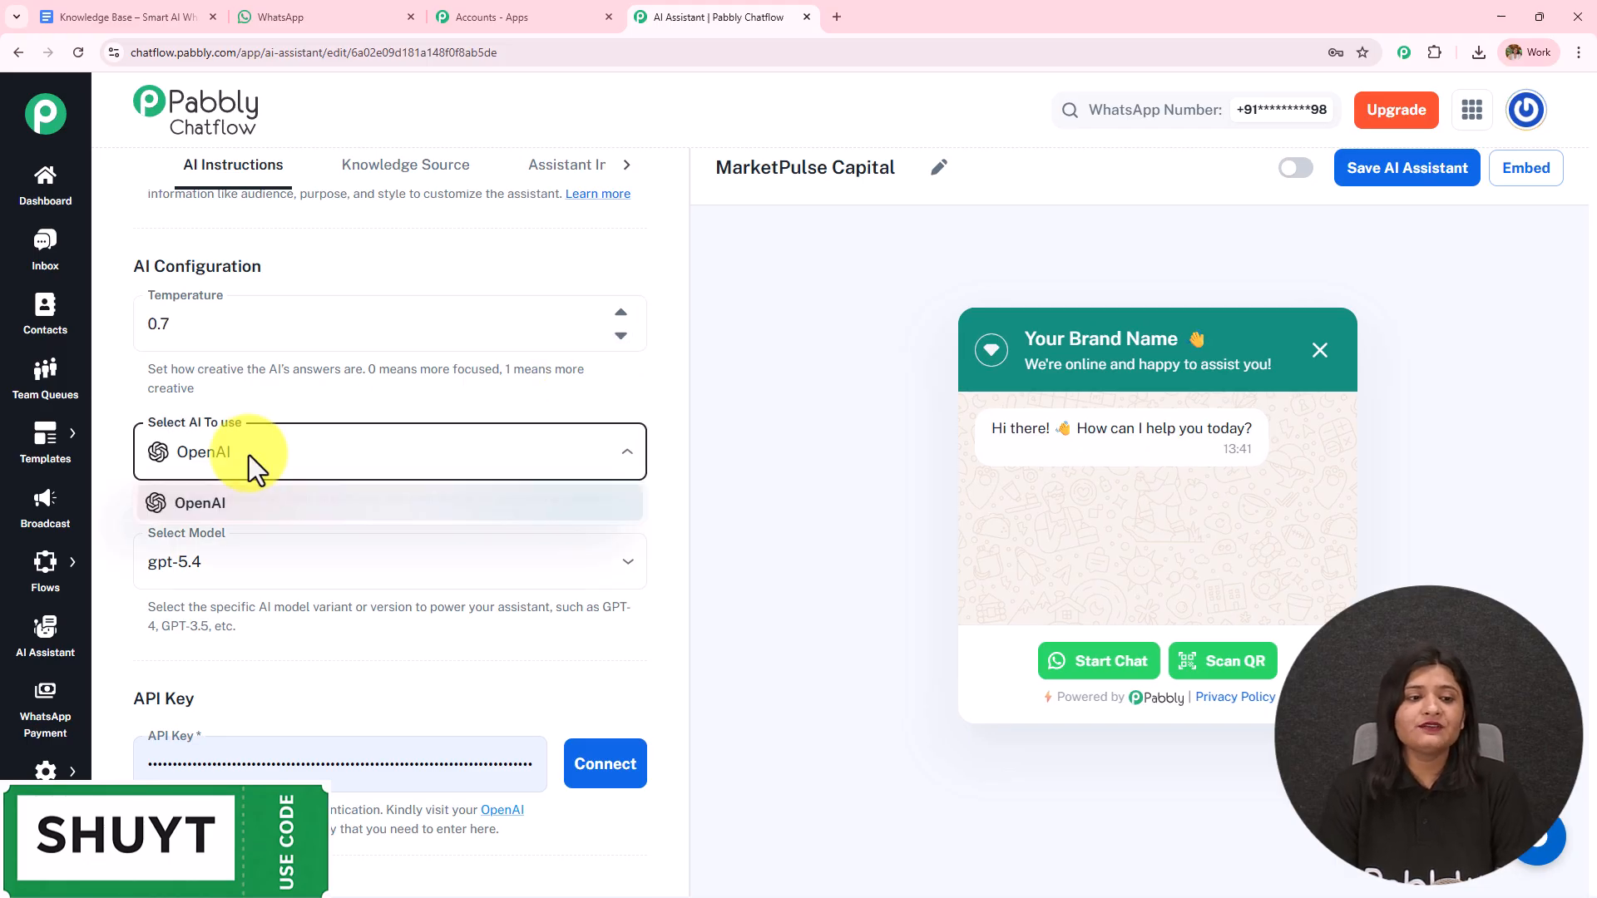
pyautogui.click(222, 506)
pyautogui.scroll(-2, 285, 417)
pyautogui.click(249, 414)
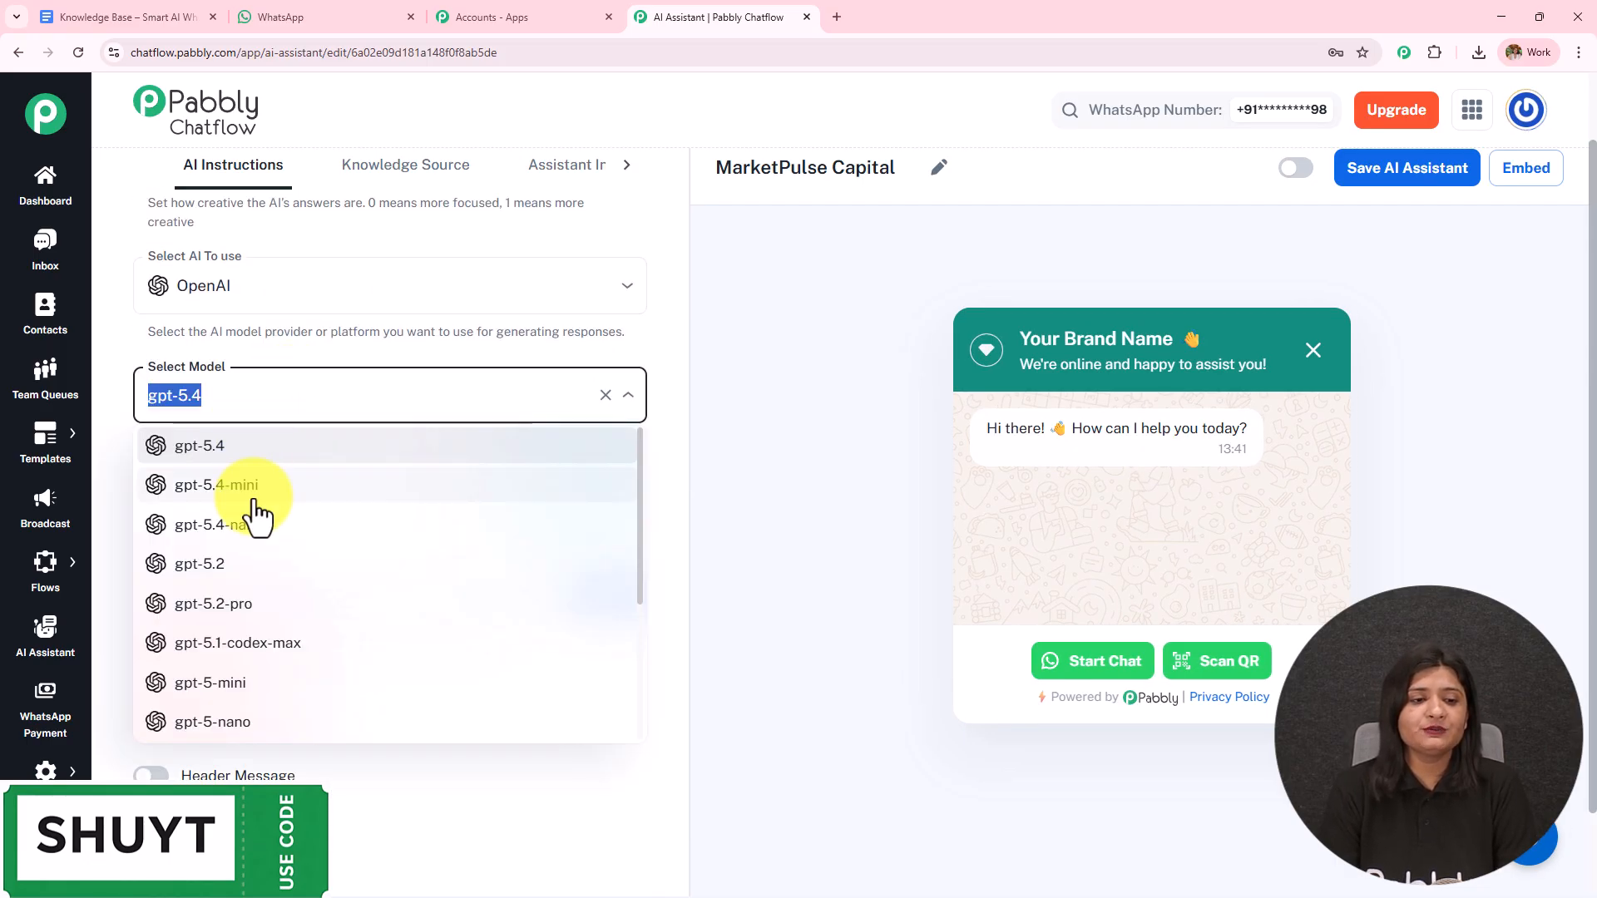
pyautogui.click(267, 684)
# - Read the API key guidance and open the linked OpenAI API keys page
pyautogui.scroll(-3, 281, 426)
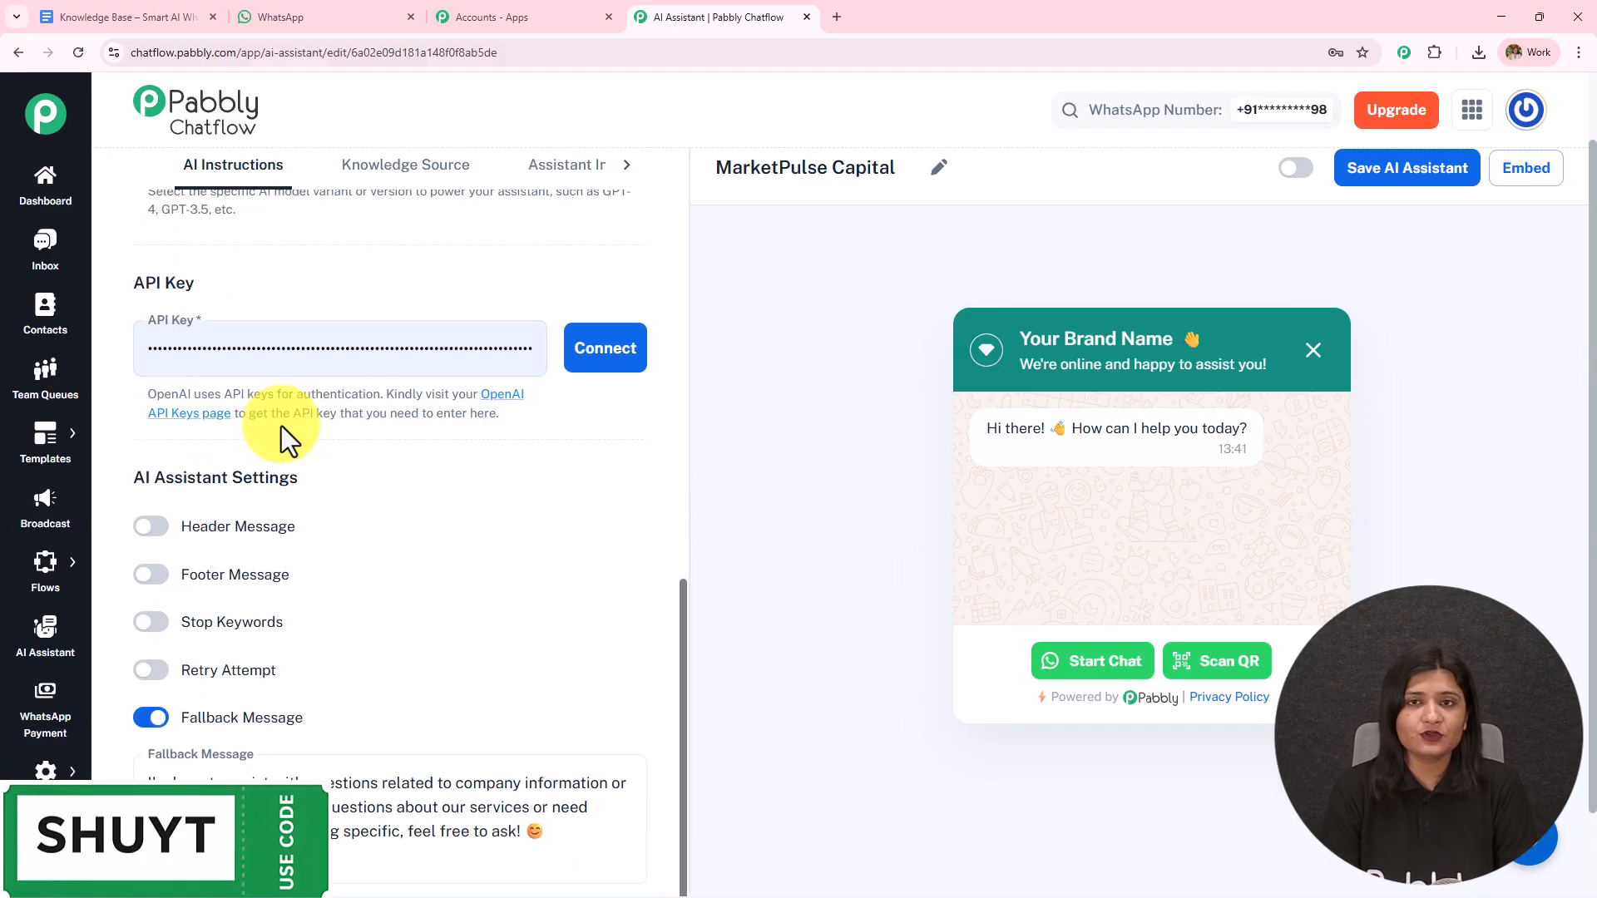
pyautogui.moveTo(144, 387); pyautogui.dragTo(602, 400)
pyautogui.click(508, 415)
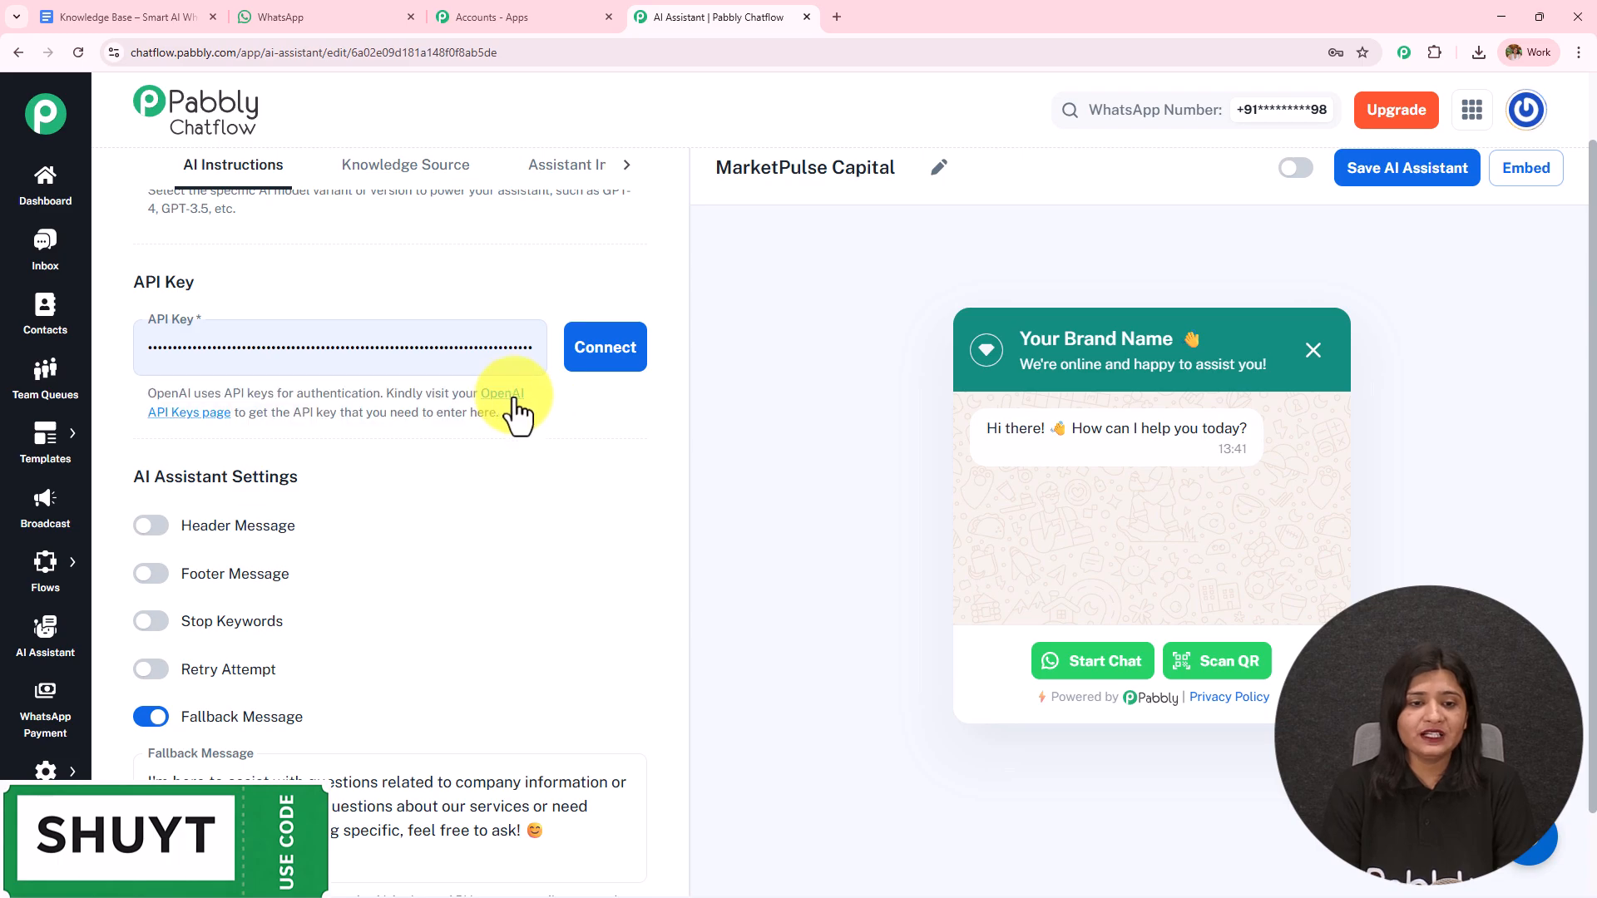
pyautogui.click(508, 397)
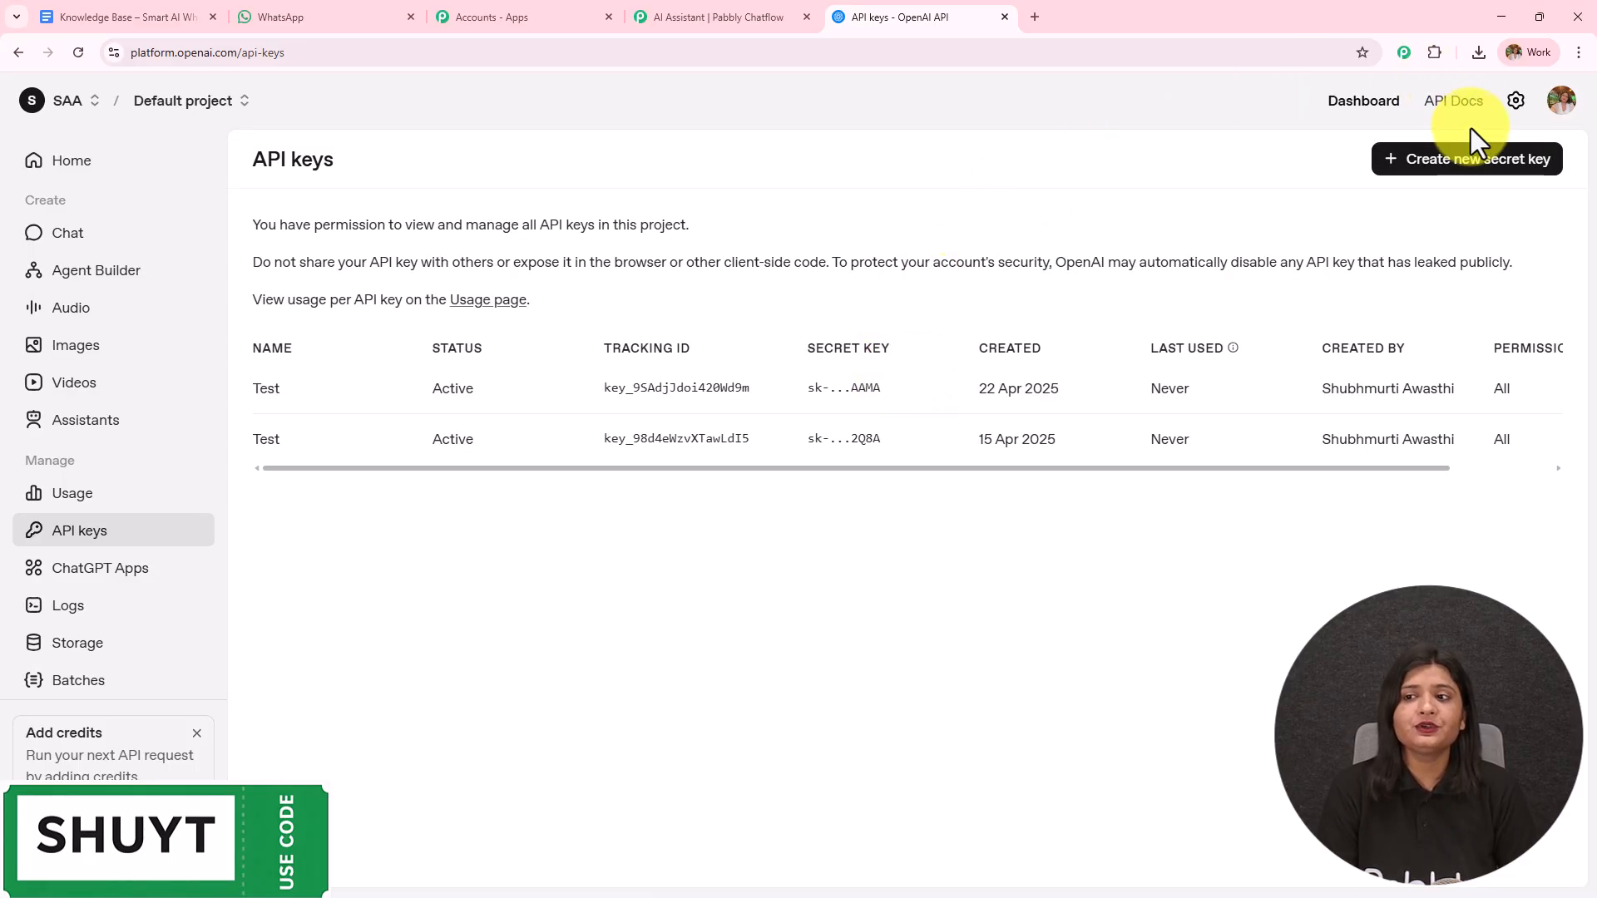
# - Fill in a new secret key form with the name "Testing" and Default project, and dismiss it without creating the key
pyautogui.click(1466, 170)
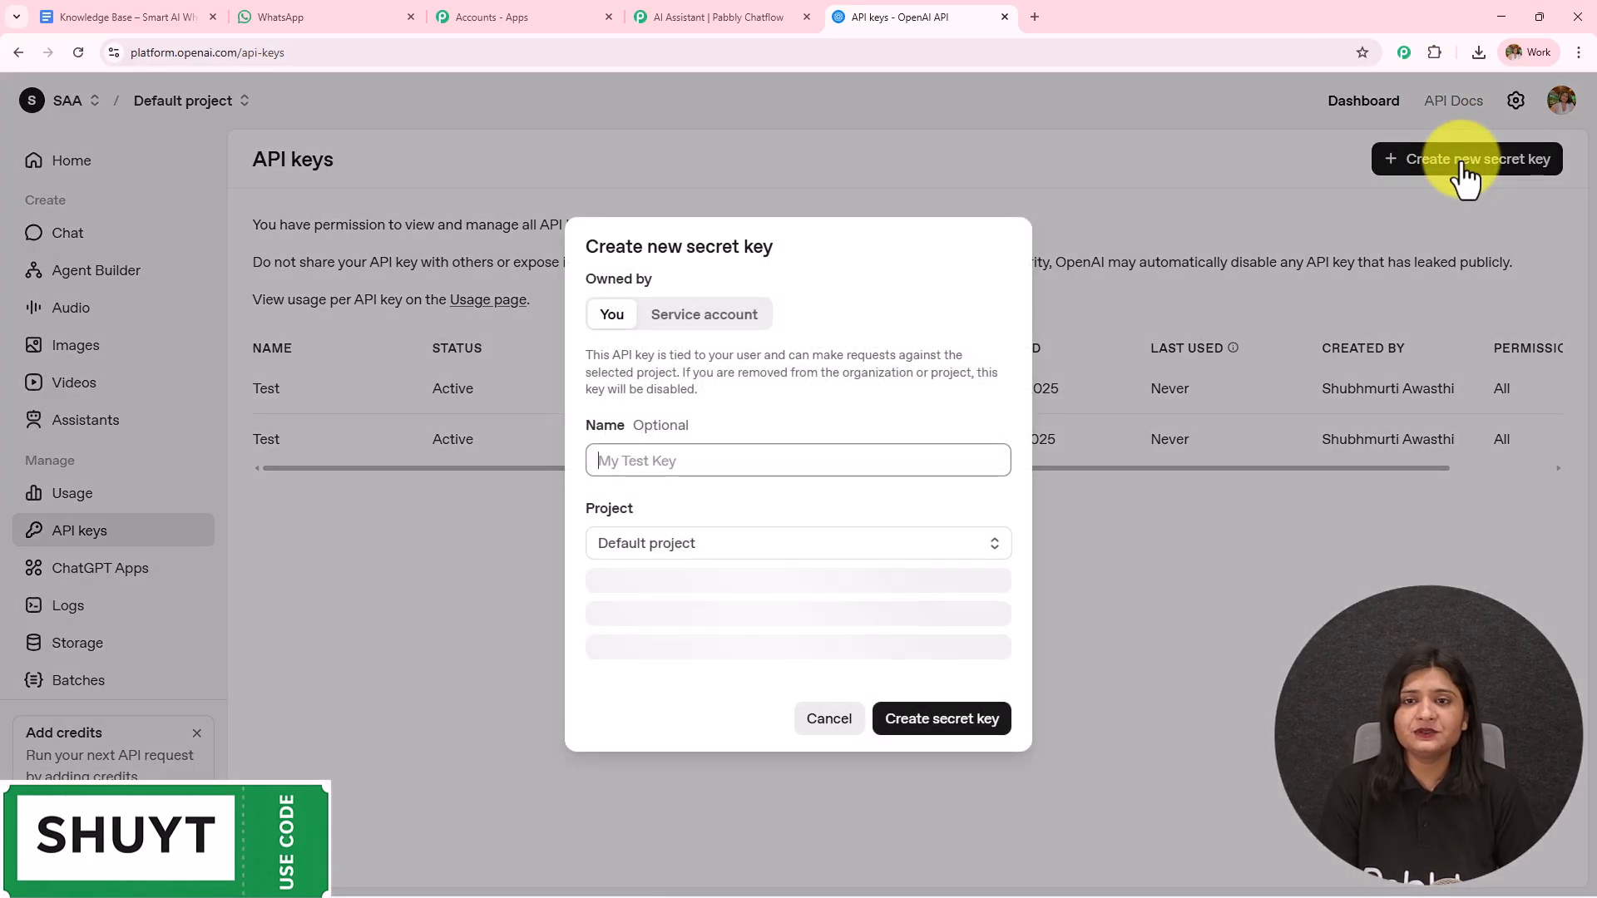
pyautogui.click(728, 478)
pyautogui.click(708, 511)
pyautogui.click(707, 556)
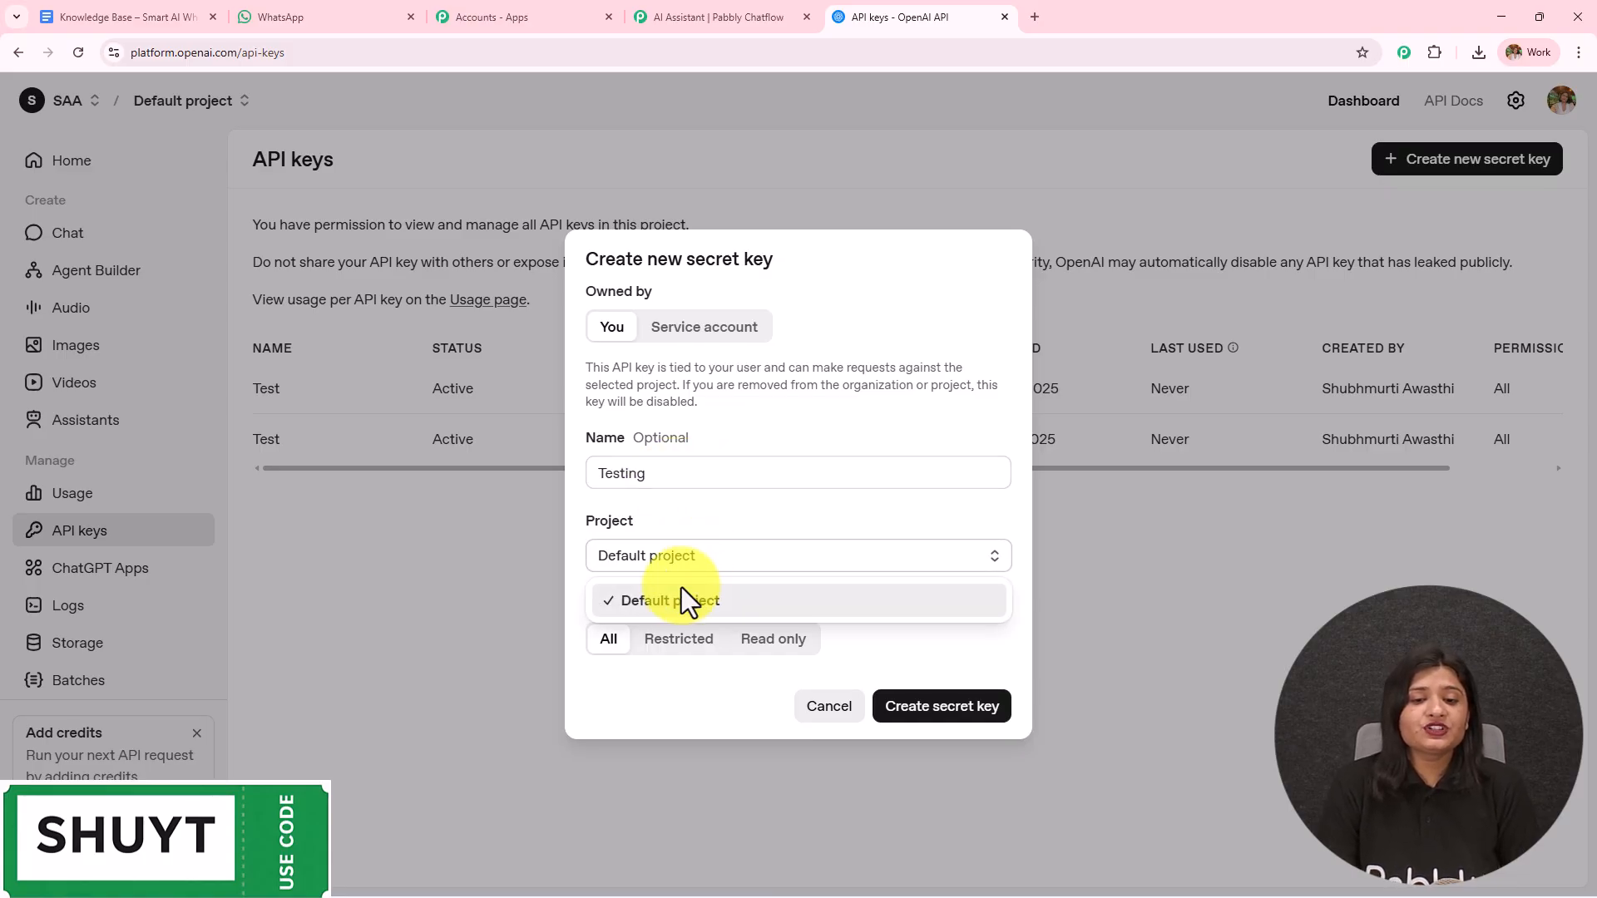
pyautogui.click(615, 605)
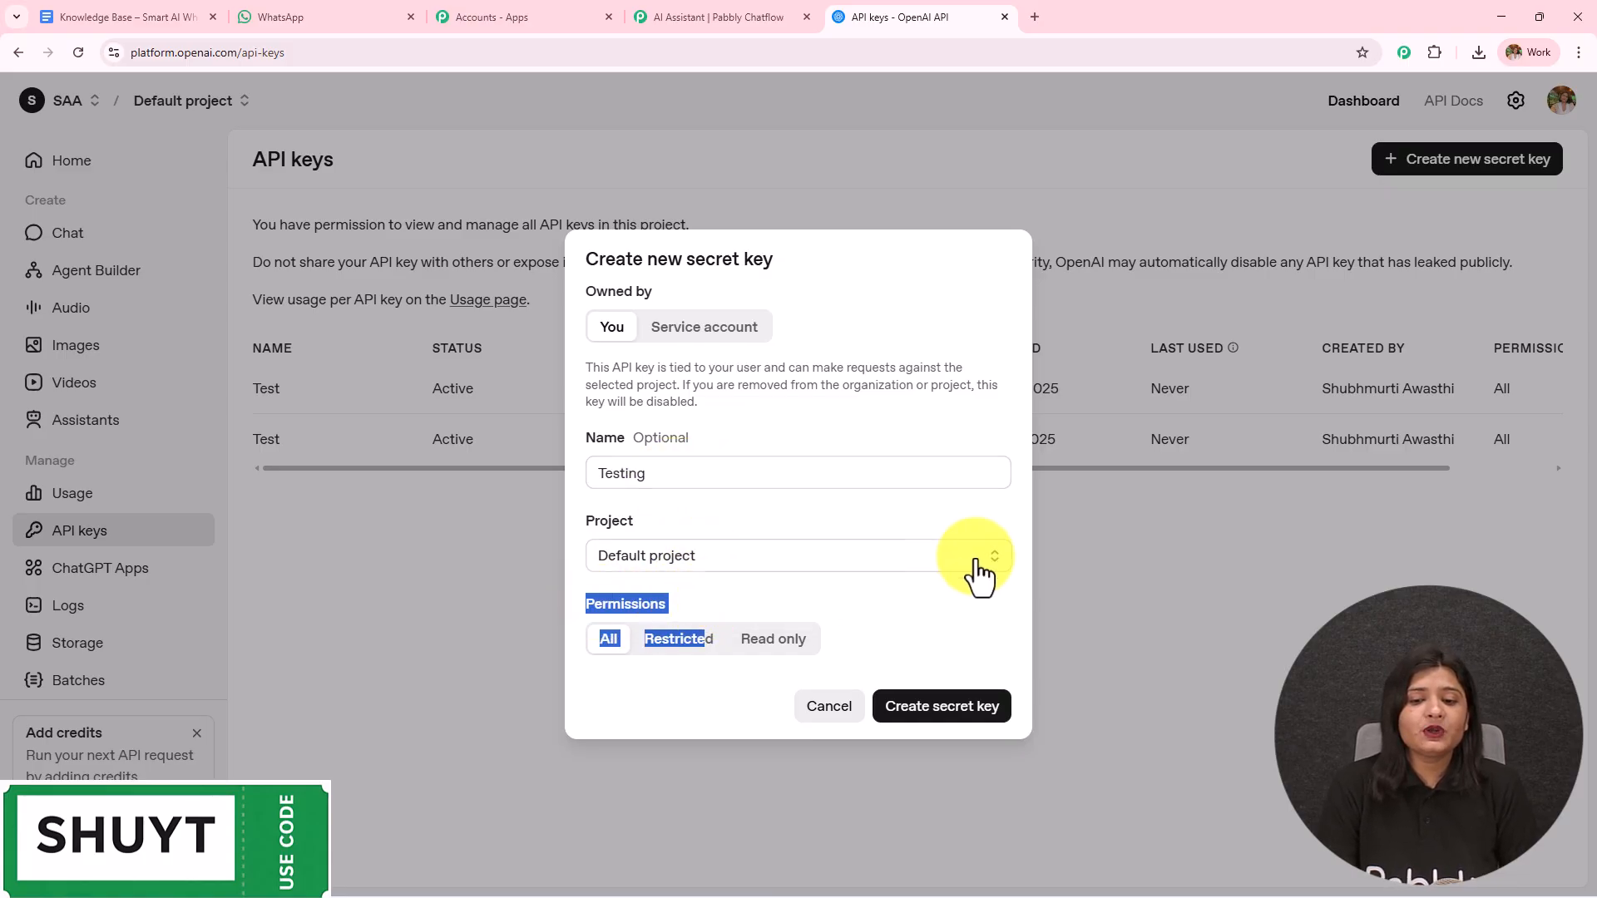
pyautogui.click(1201, 625)
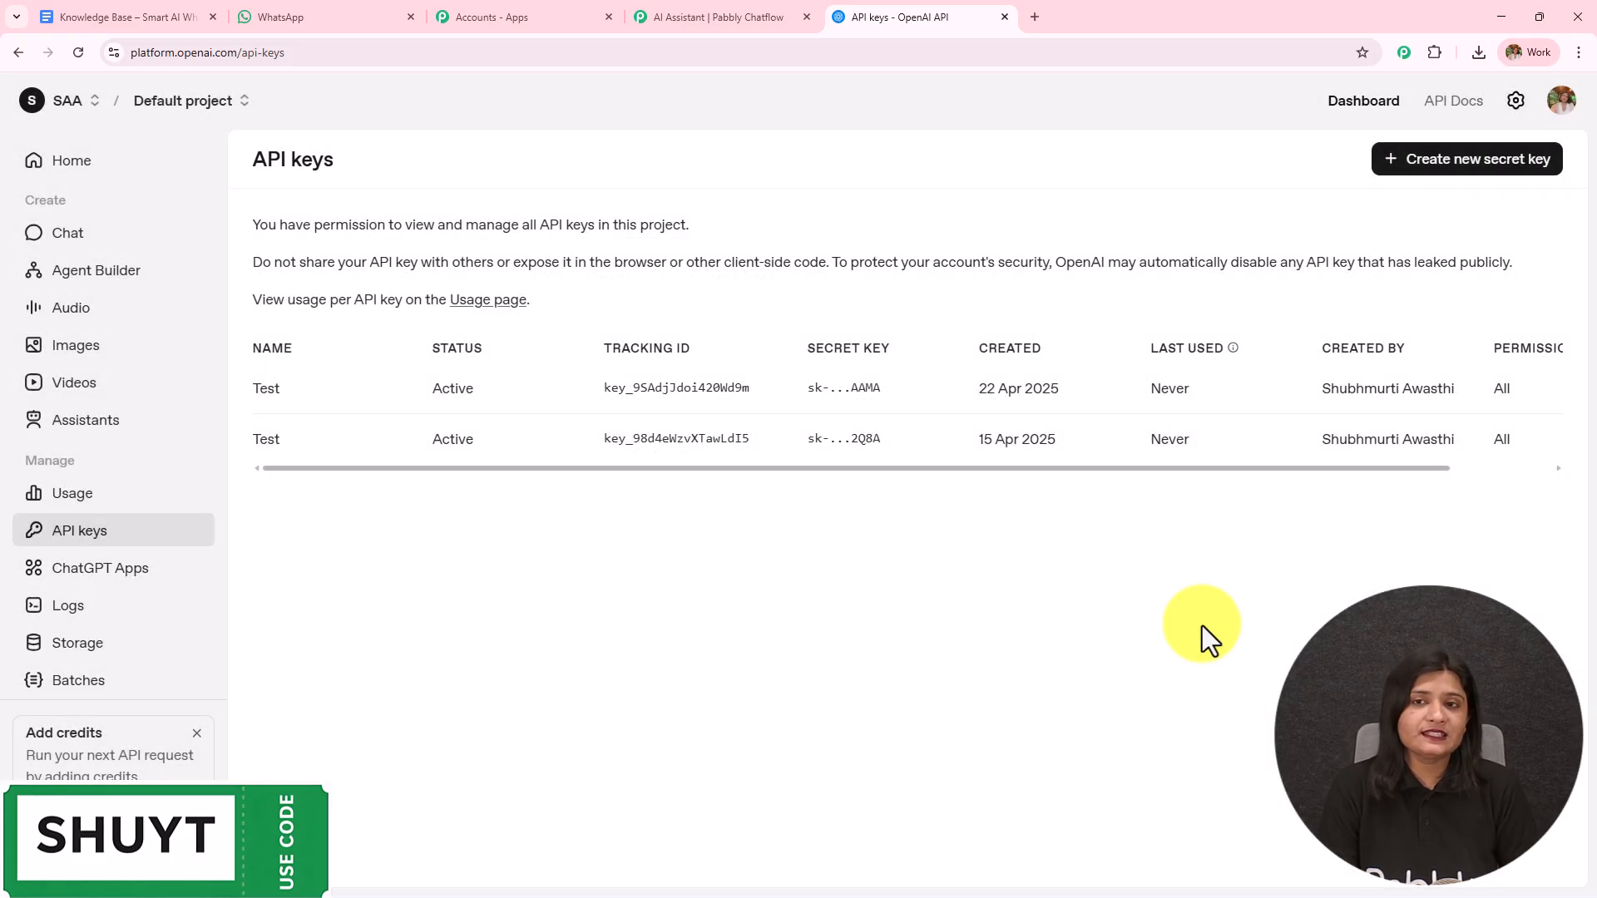
# - Return to the AI assistant in Pabbly Chatflow and connect OpenAI with the API key
pyautogui.click(670, 15)
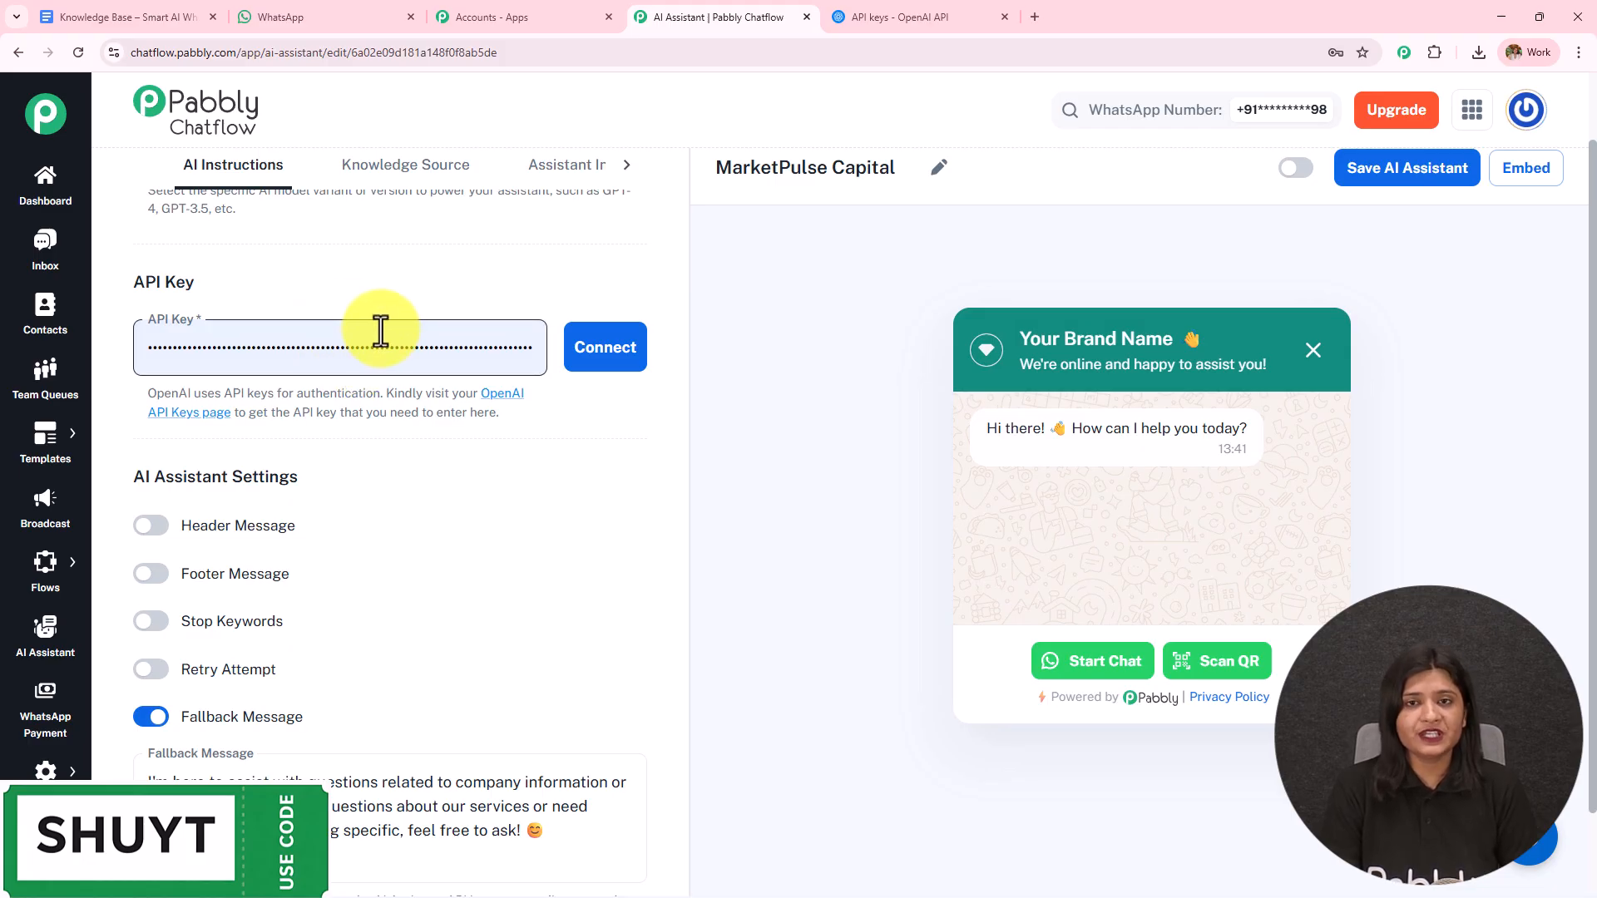
pyautogui.click(608, 359)
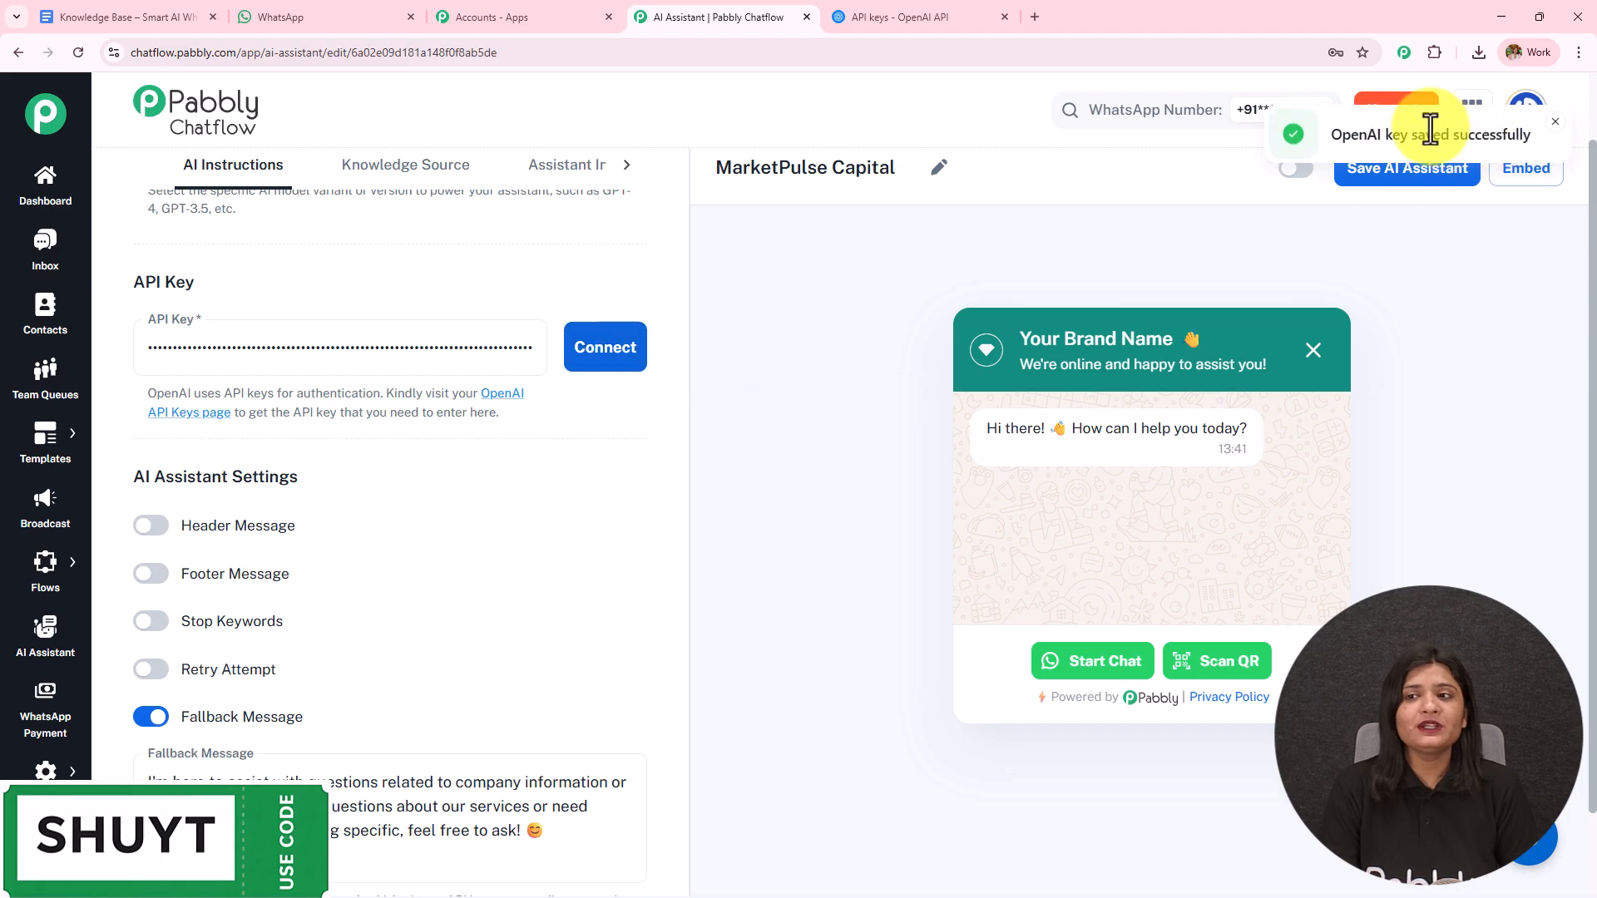
# - Turn on the header message and footer message in the AI Assistant Settings, leaving their texts blank
pyautogui.scroll(-1, 462, 425)
pyautogui.moveTo(135, 376); pyautogui.dragTo(317, 378)
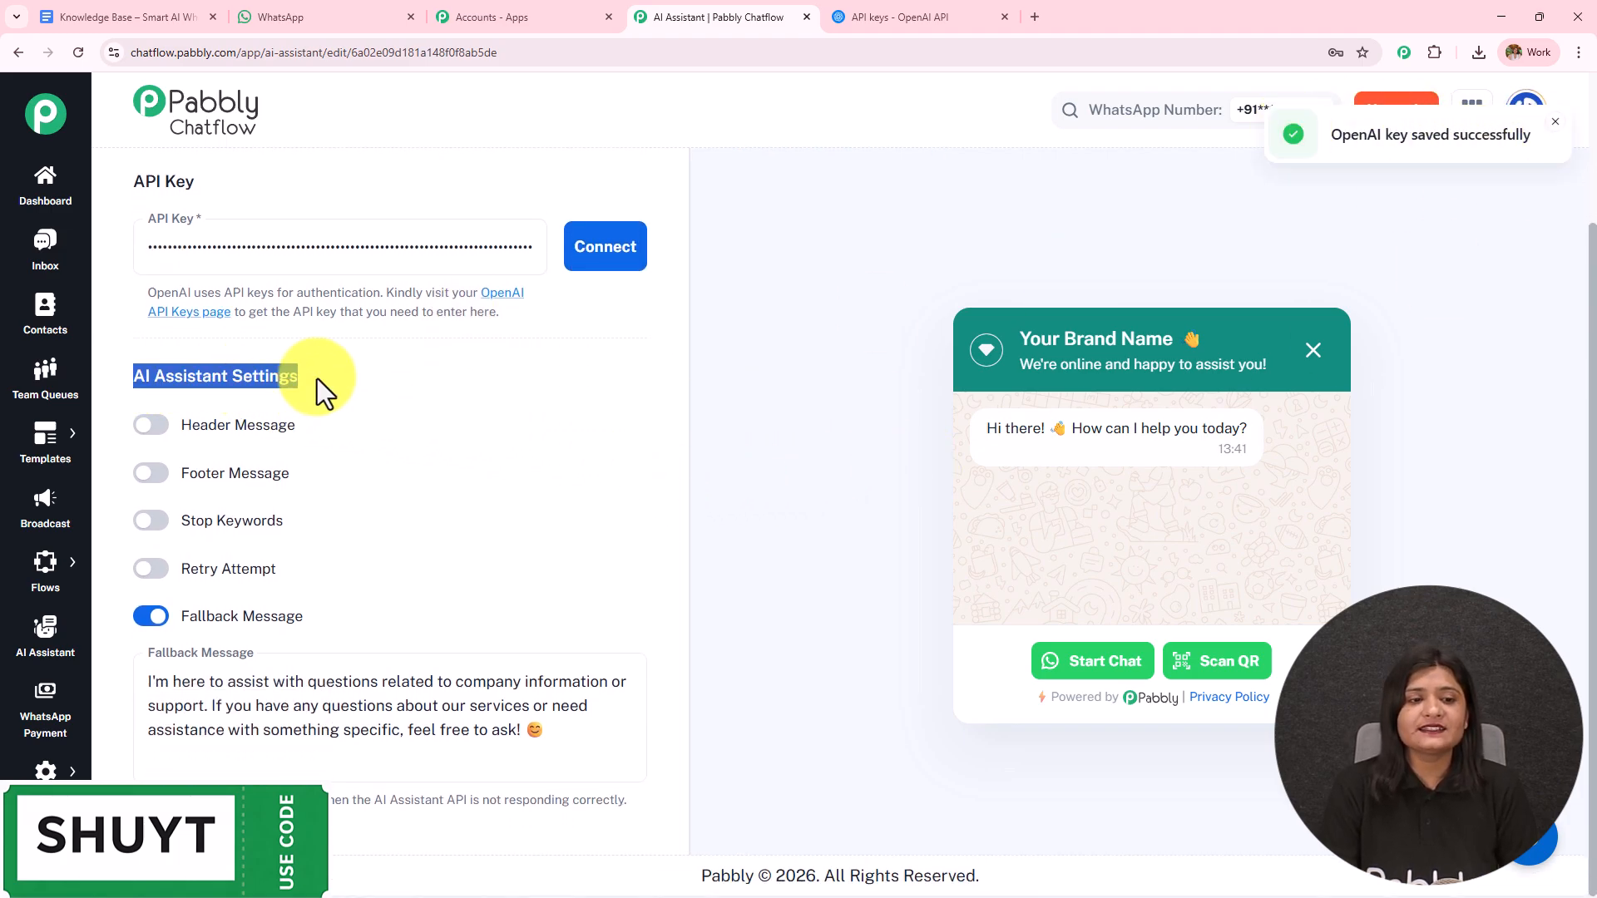
pyautogui.click(154, 425)
pyautogui.click(155, 601)
pyautogui.scroll(-3, 349, 458)
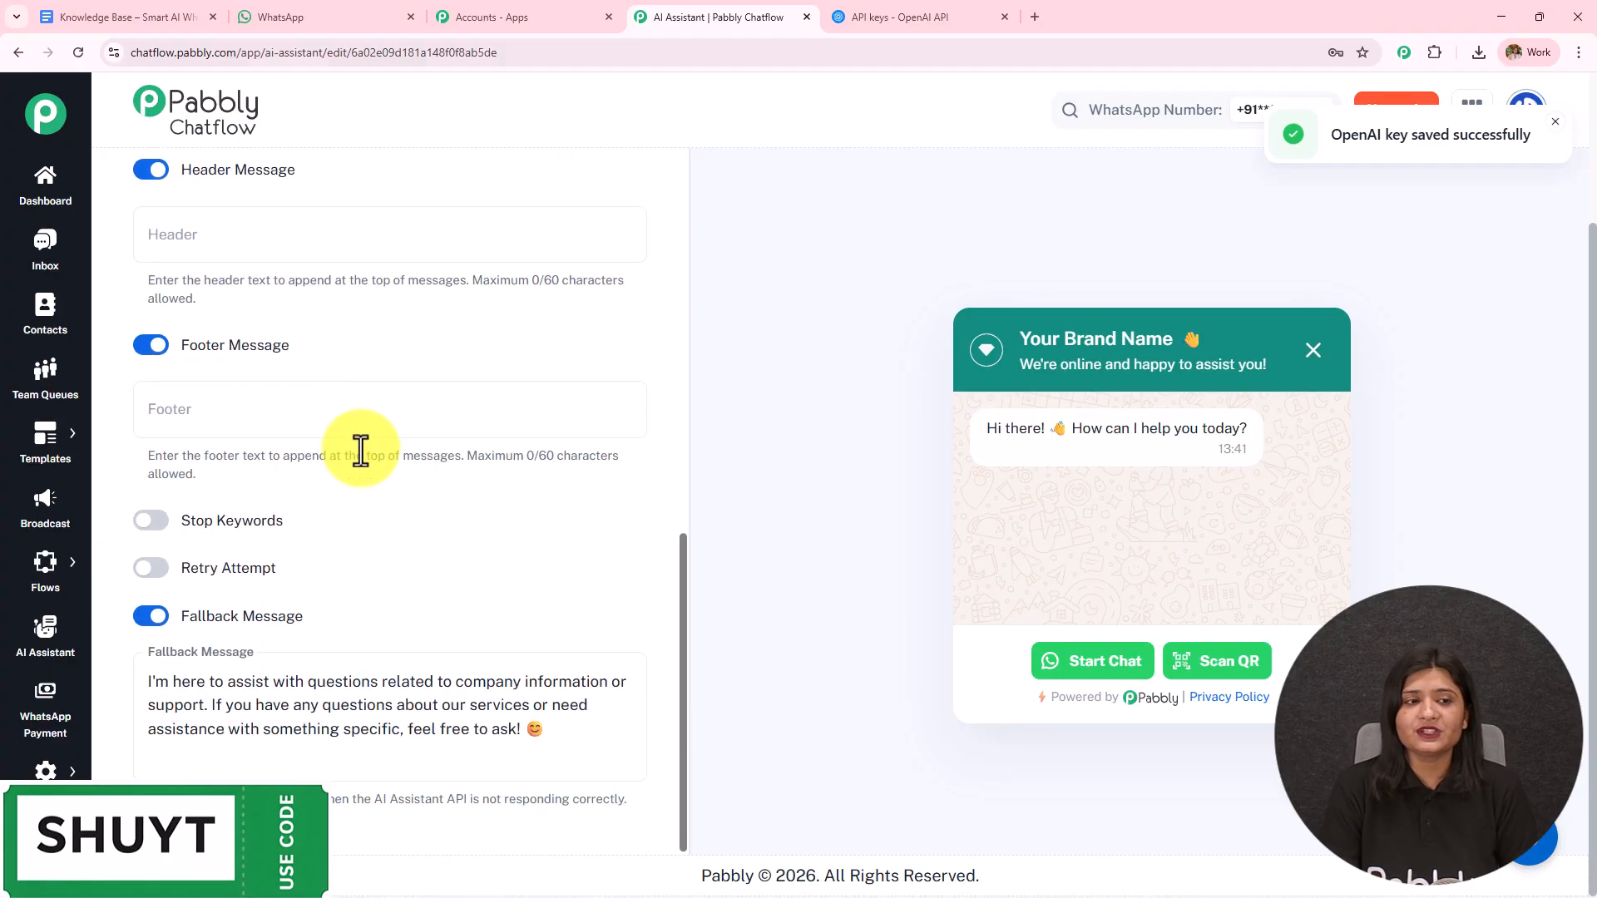
pyautogui.click(182, 429)
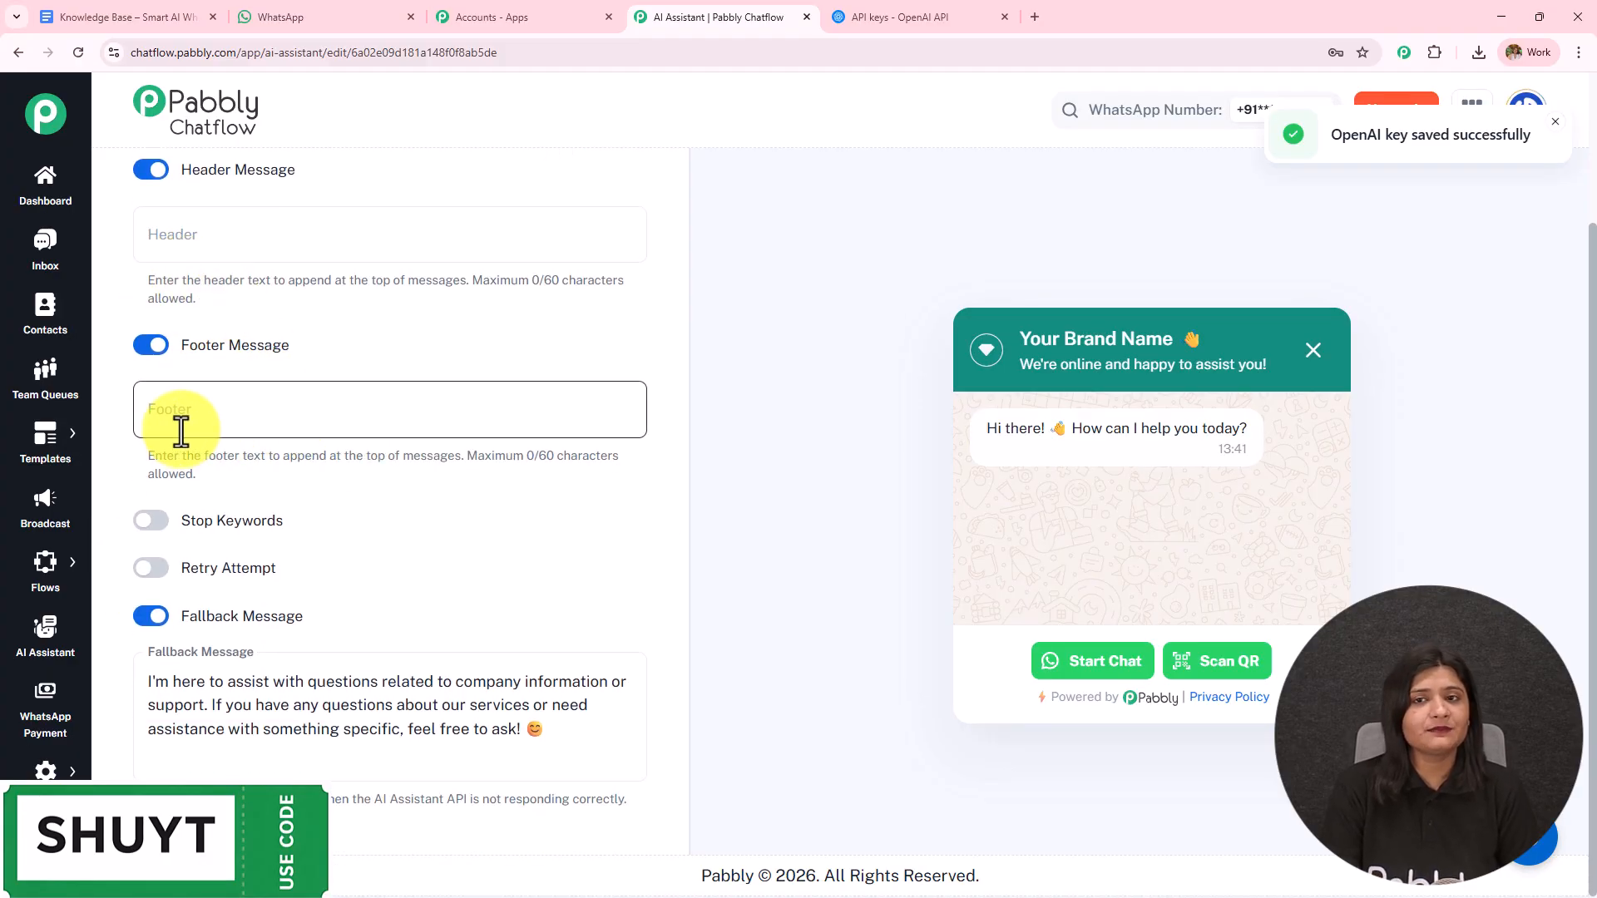
# - Enable stop keywords with the keyword "Stop", and turn on retry attempts with 1 attempt
pyautogui.click(152, 520)
pyautogui.scroll(-2, 361, 392)
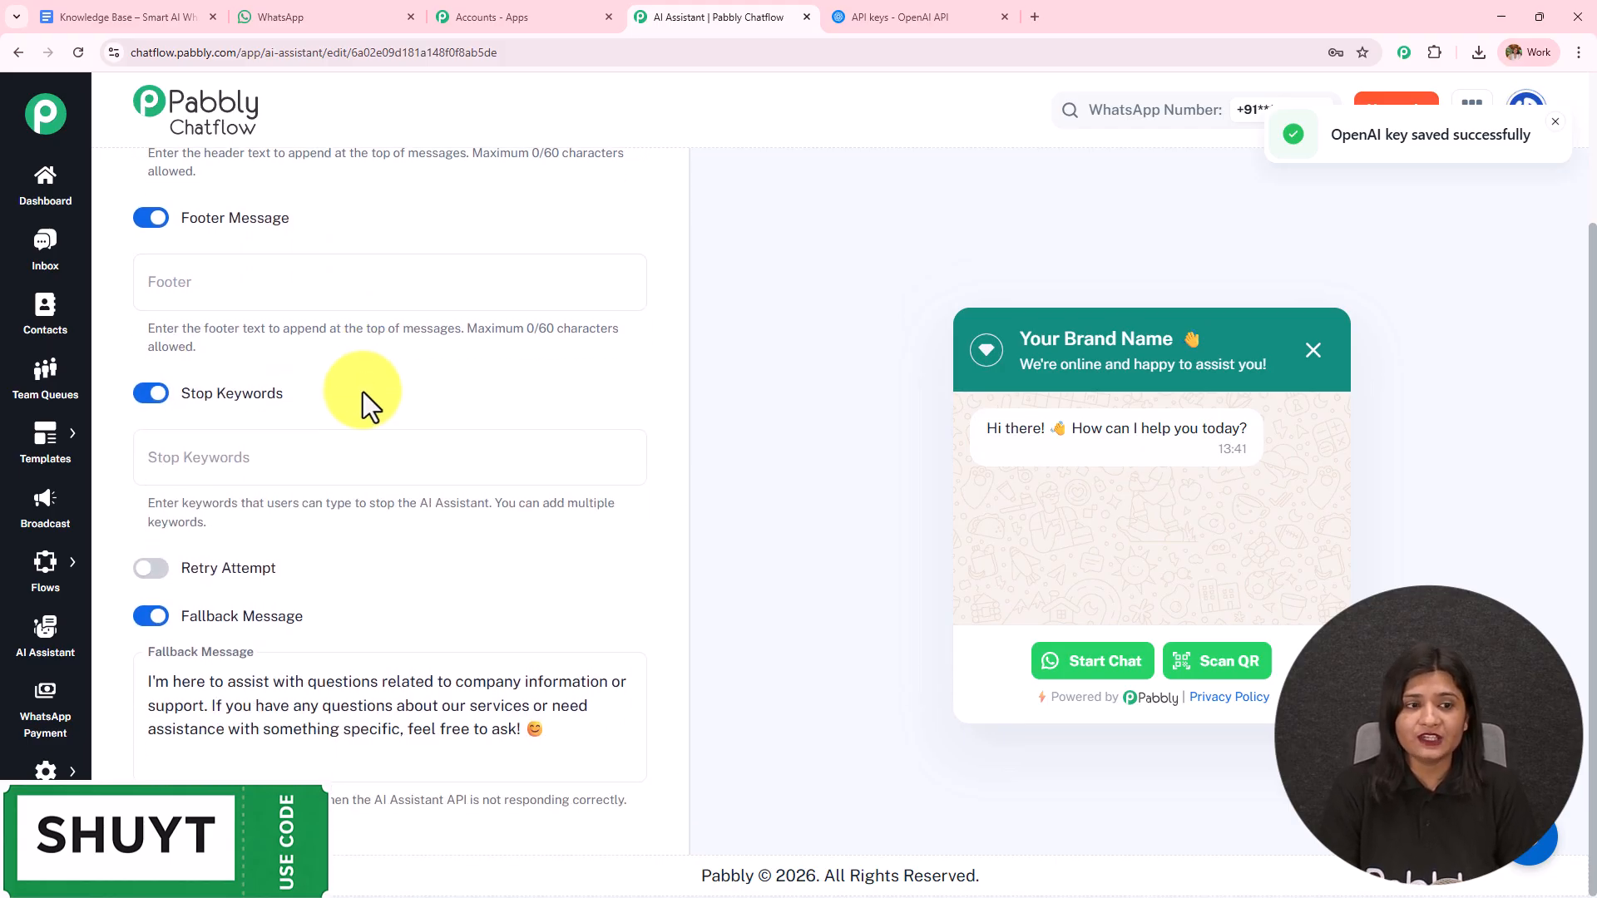
pyautogui.click(257, 456)
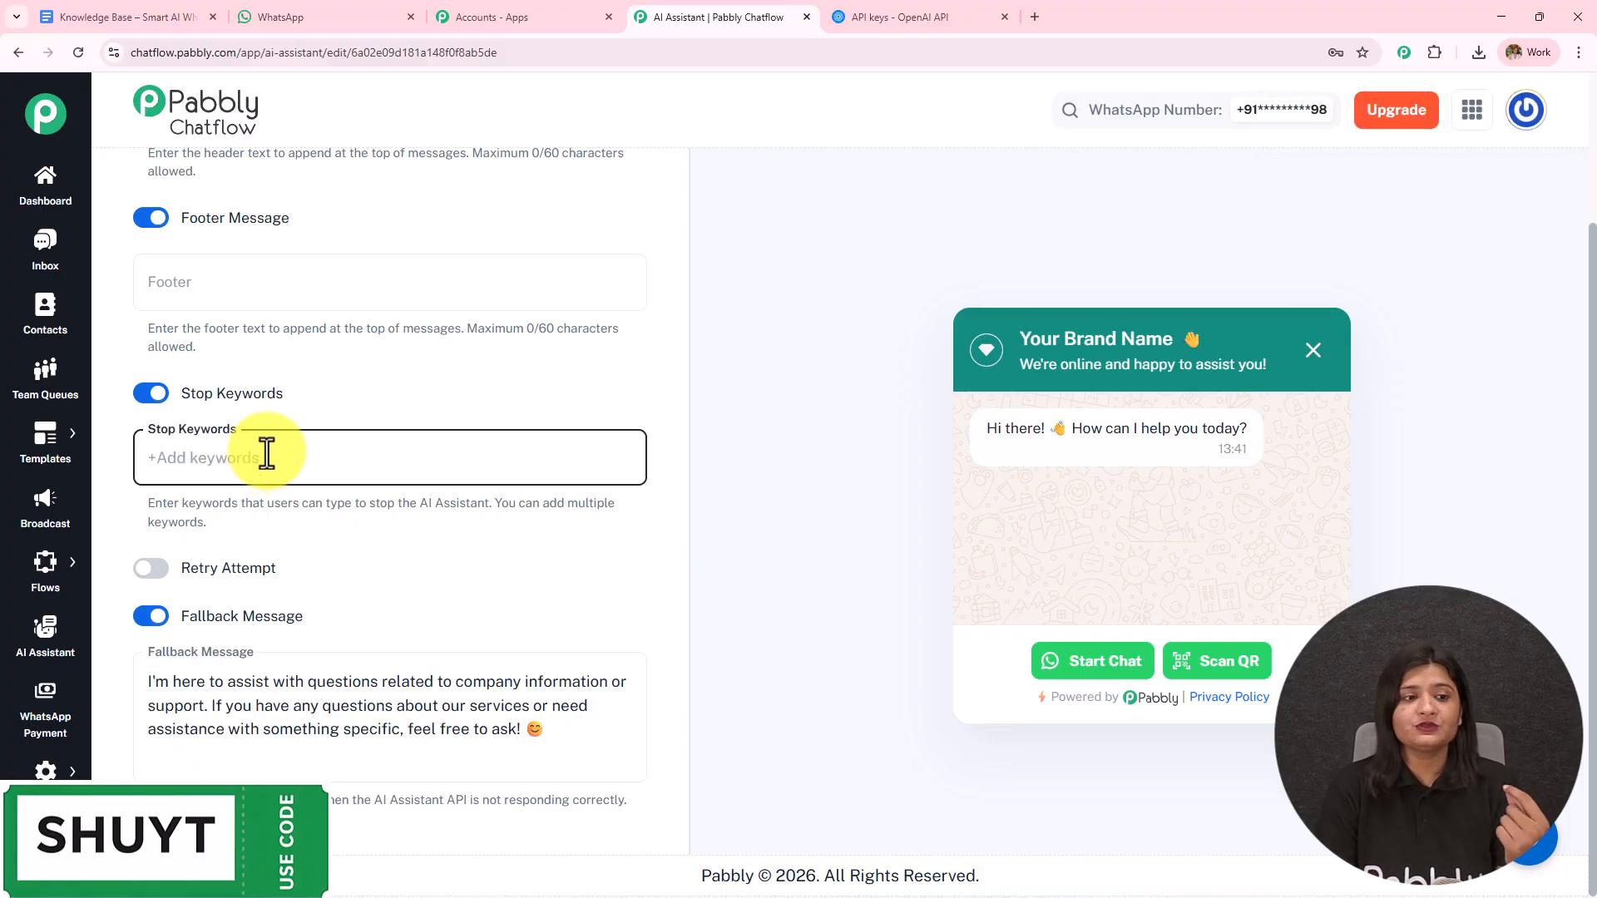
pyautogui.write('S')
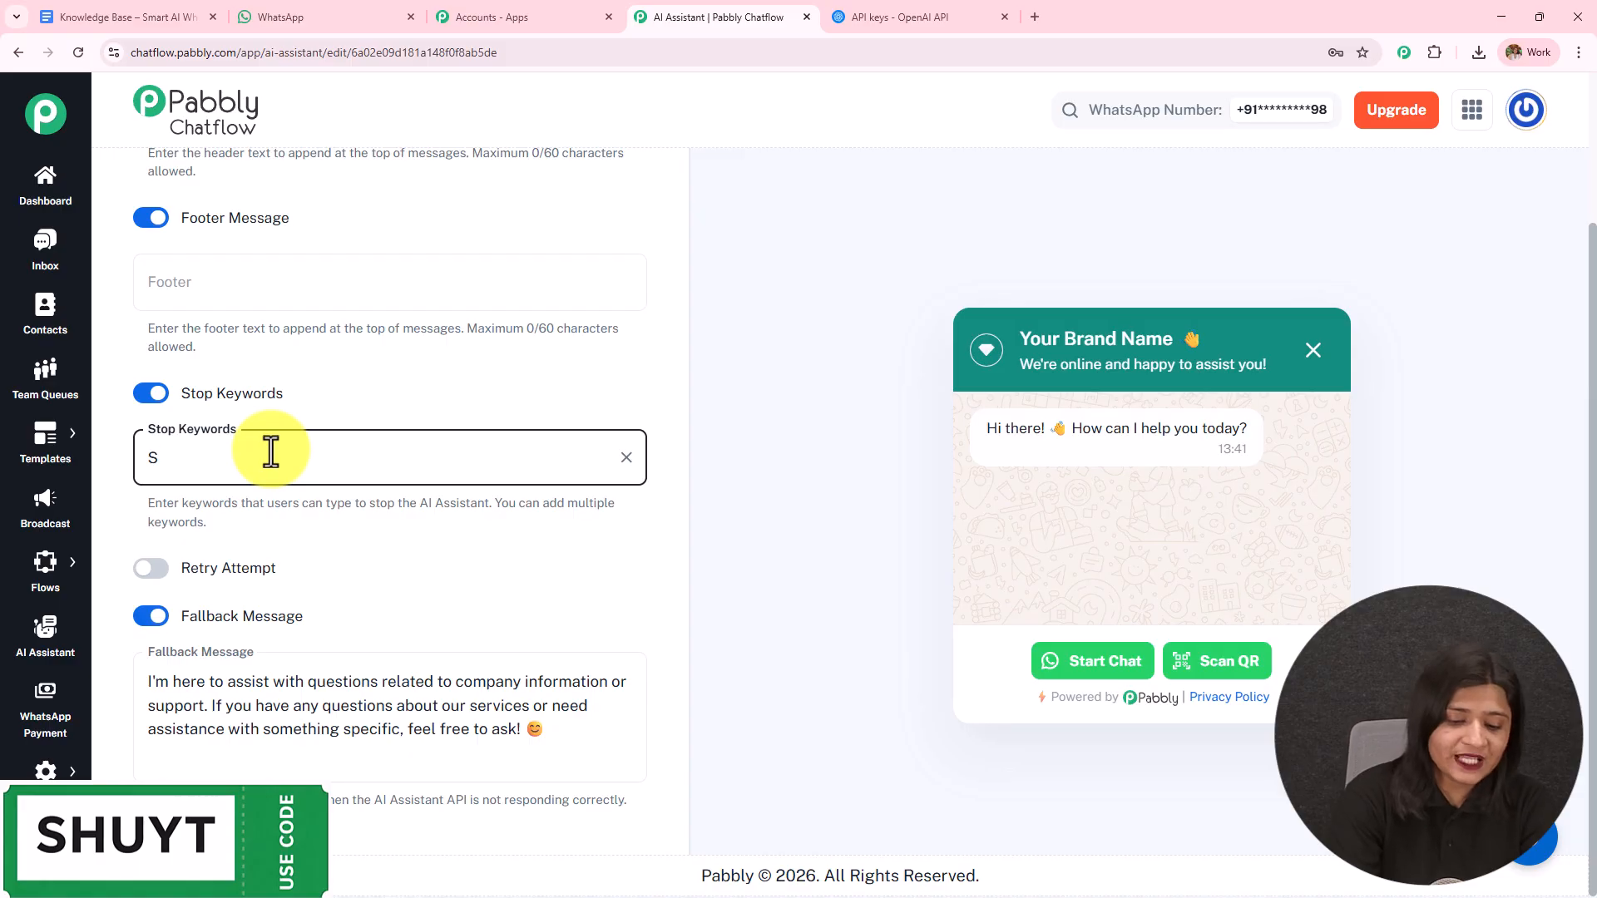
pyautogui.write('top')
pyautogui.press('Return')
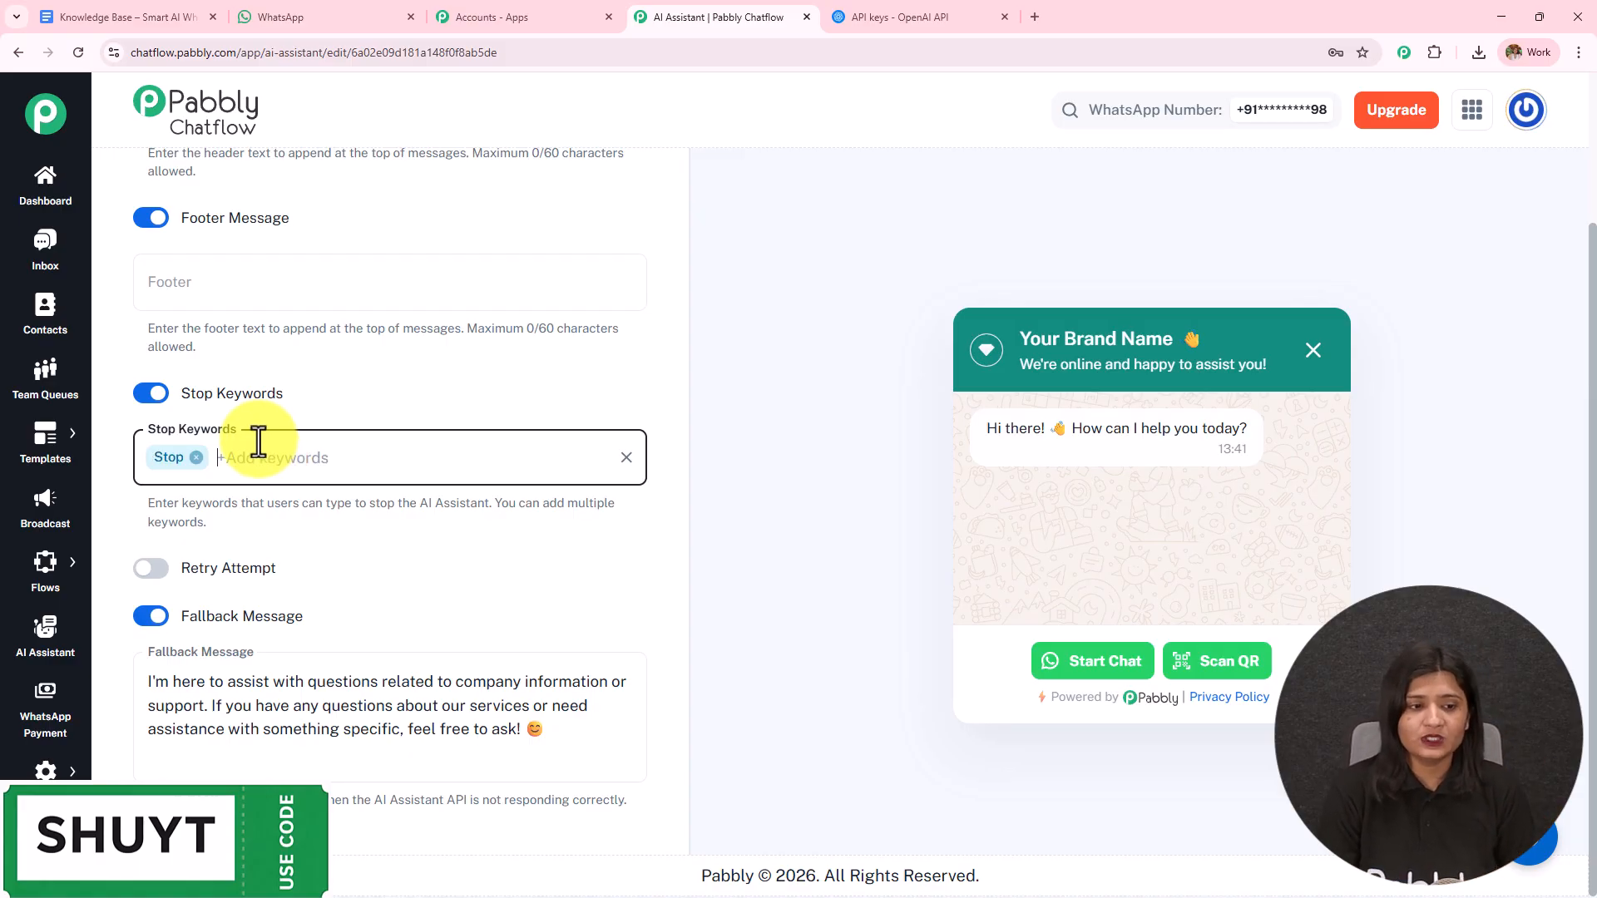
pyautogui.click(155, 569)
pyautogui.scroll(-1, 332, 457)
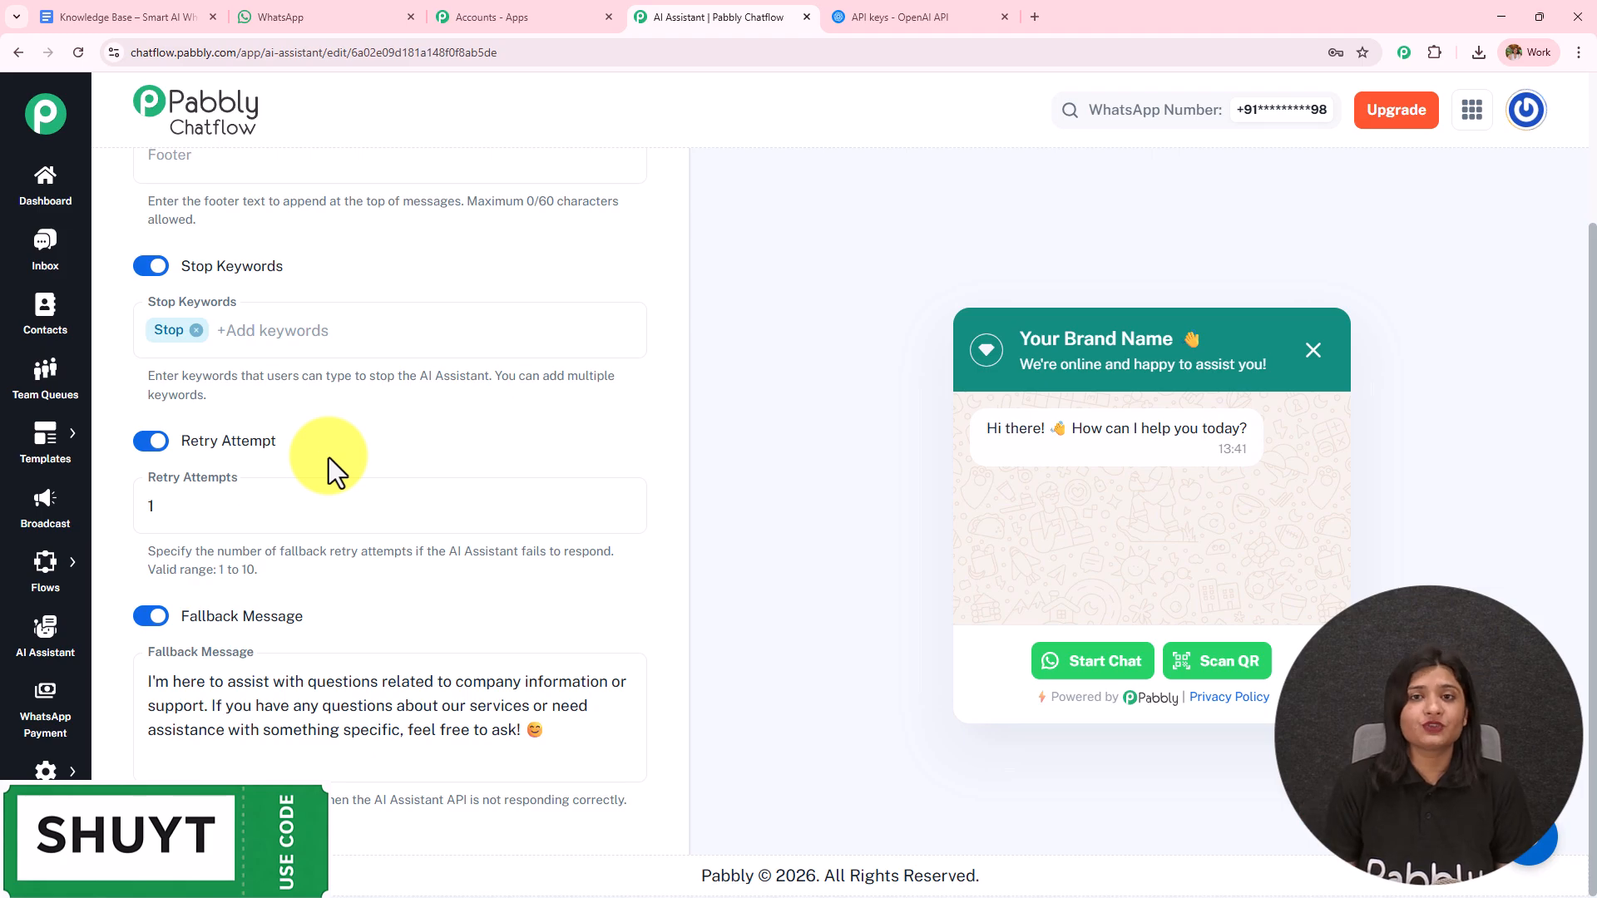
# - Turn off the retry attempt, footer message, stop keywords and header message in the AI Assistant Settings, leaving only the fallback message enabled
pyautogui.moveTo(146, 551); pyautogui.dragTo(323, 588)
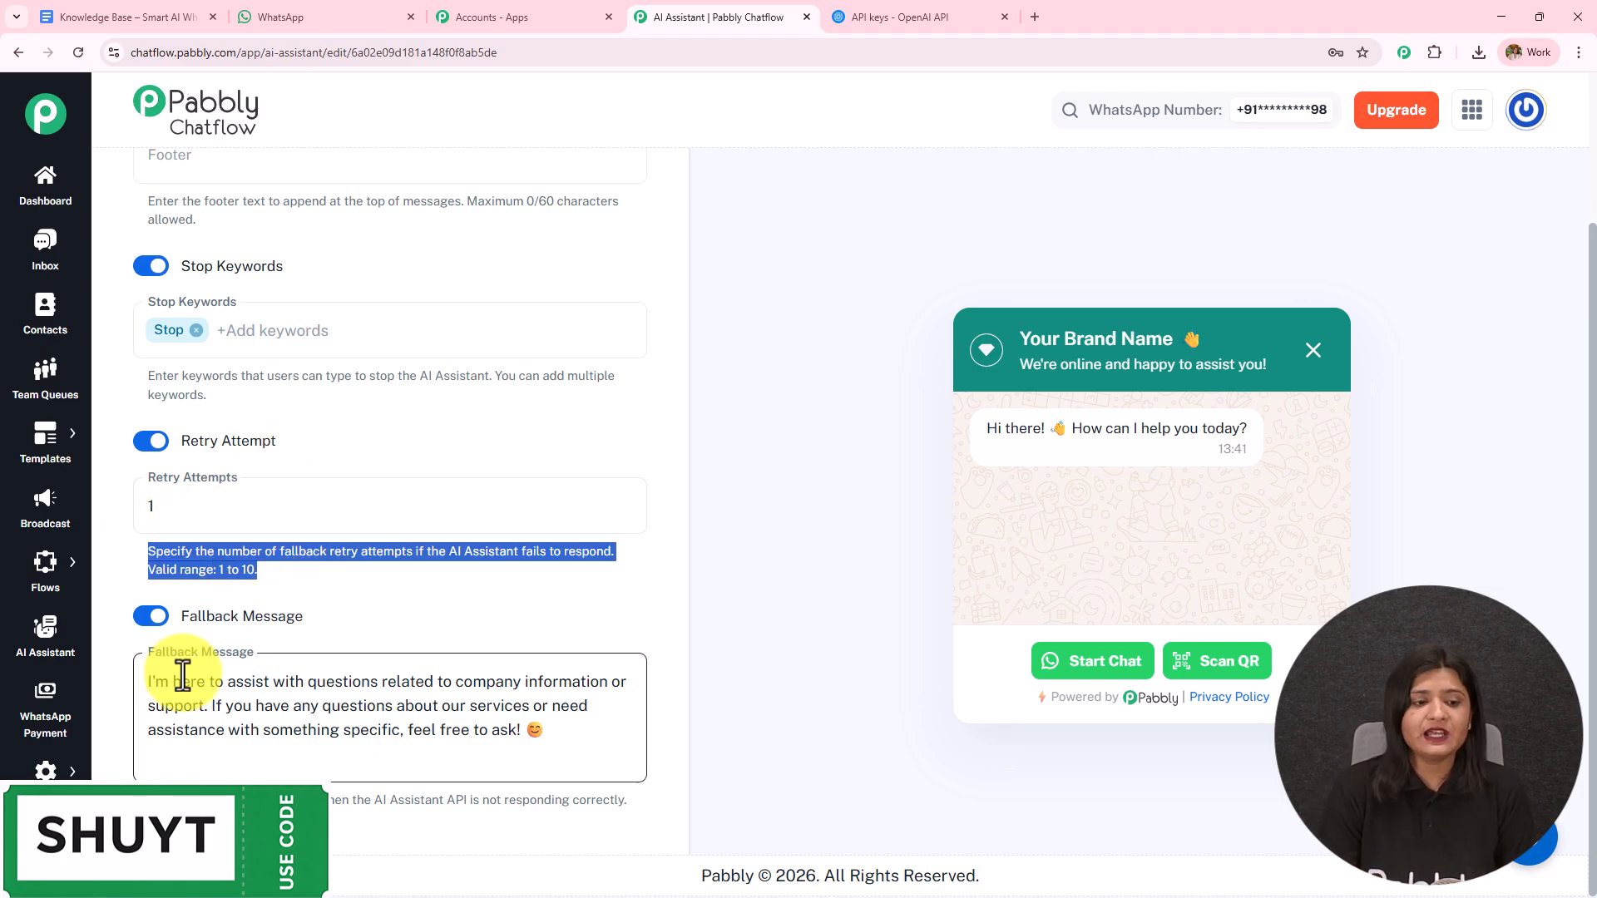
pyautogui.moveTo(522, 730); pyautogui.dragTo(147, 681)
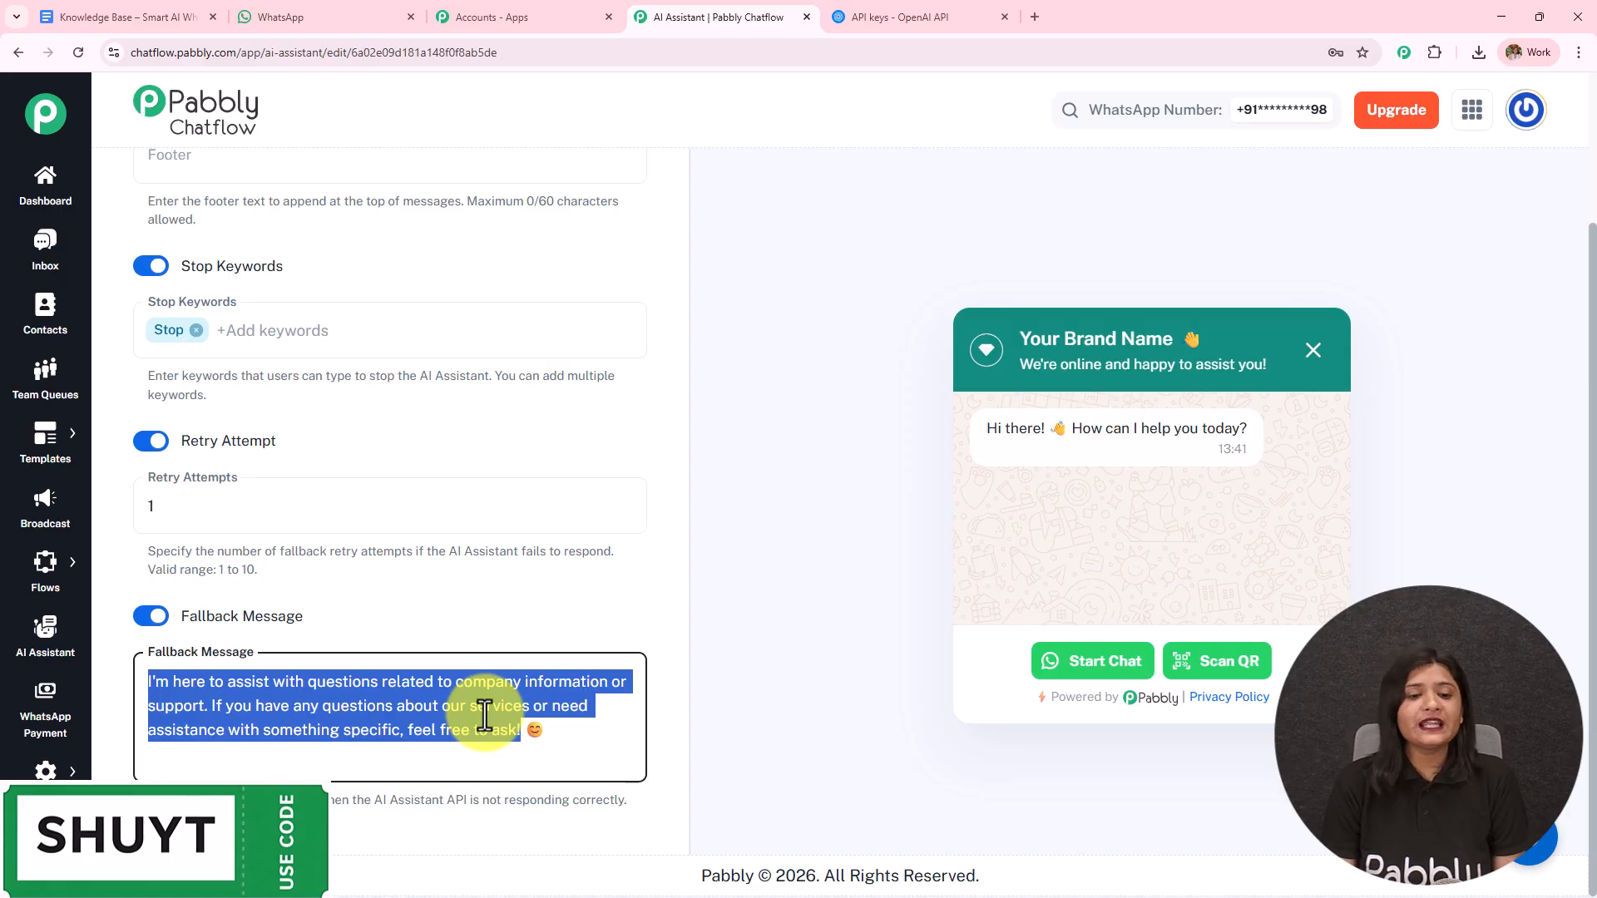
pyautogui.click(152, 441)
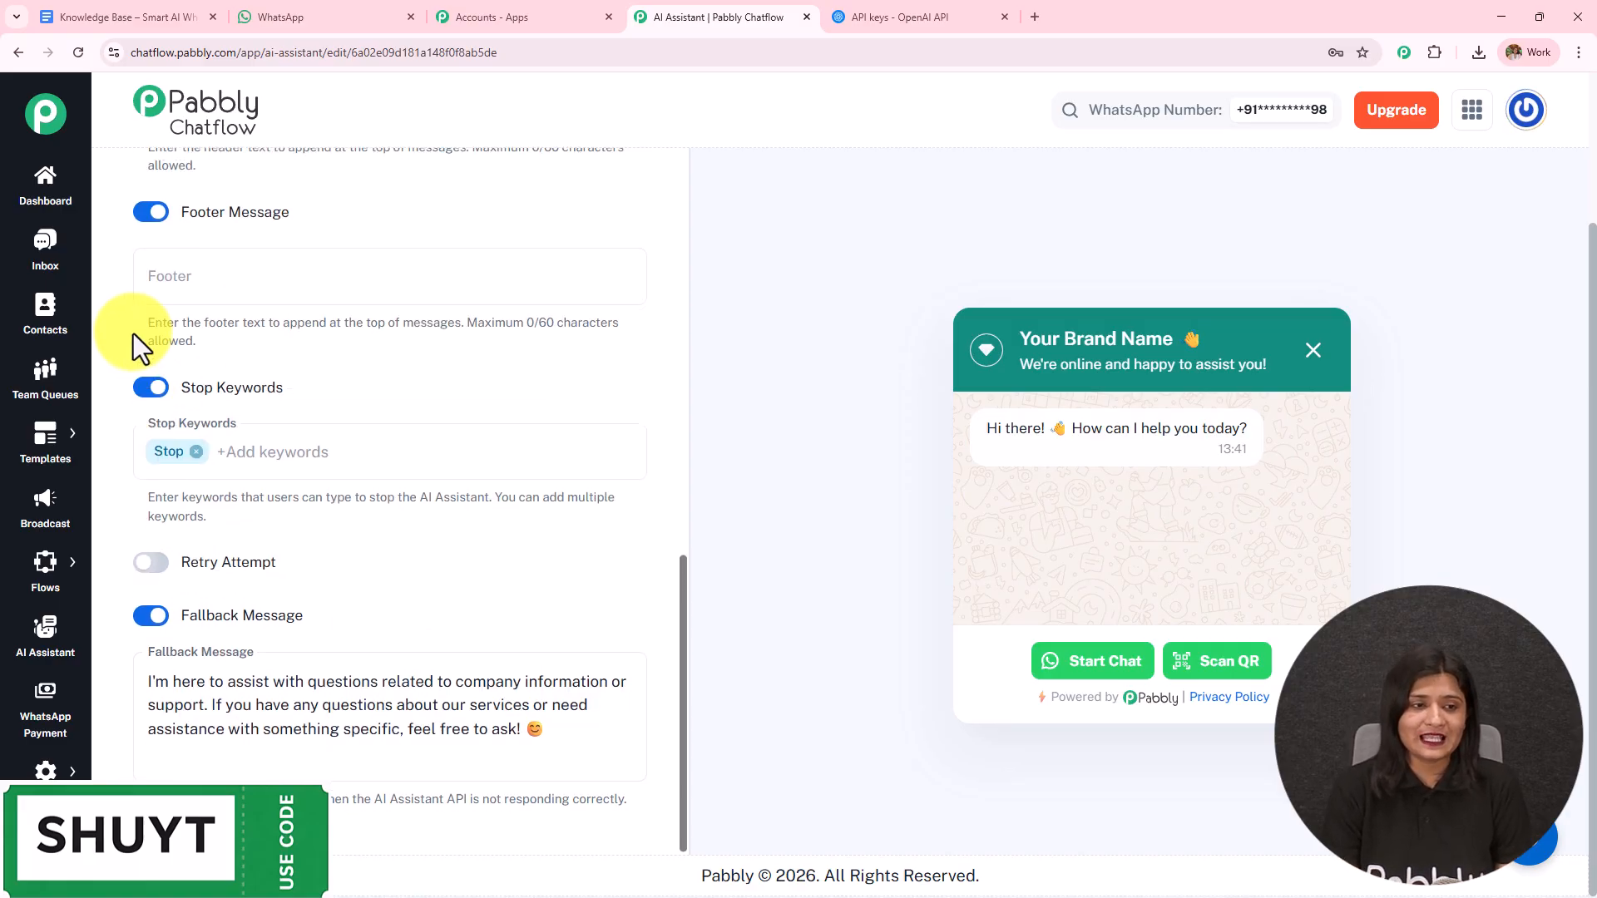
pyautogui.click(150, 219)
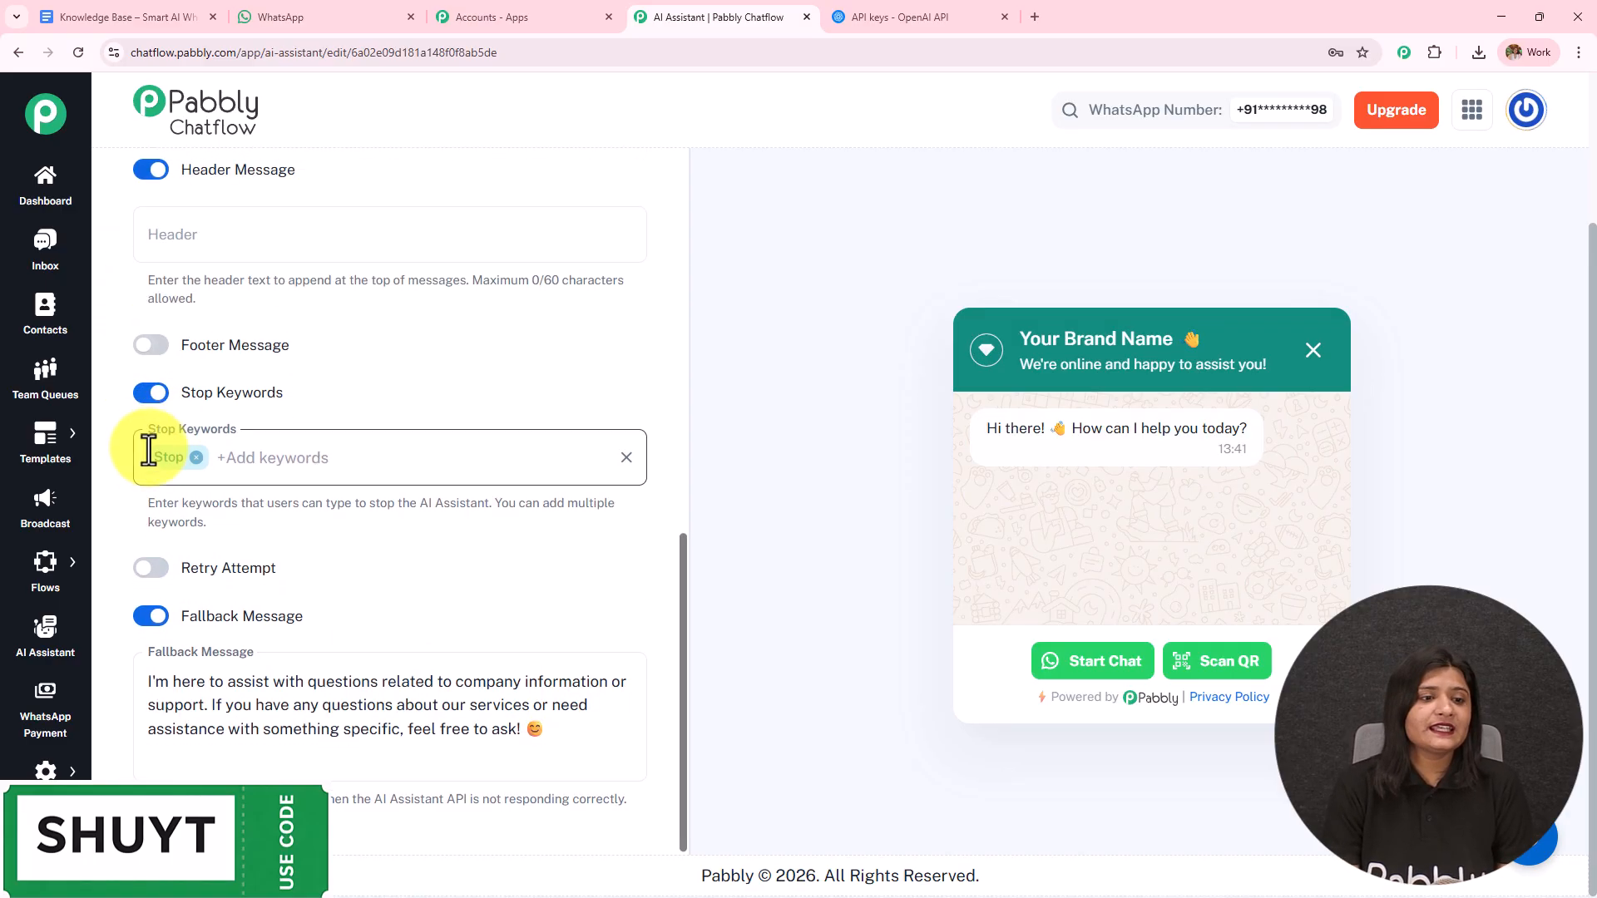
pyautogui.click(152, 392)
pyautogui.click(149, 296)
# - Set the assistant's knowledge source to Upload File and open the knowledge base file selection
pyautogui.scroll(6, 398, 374)
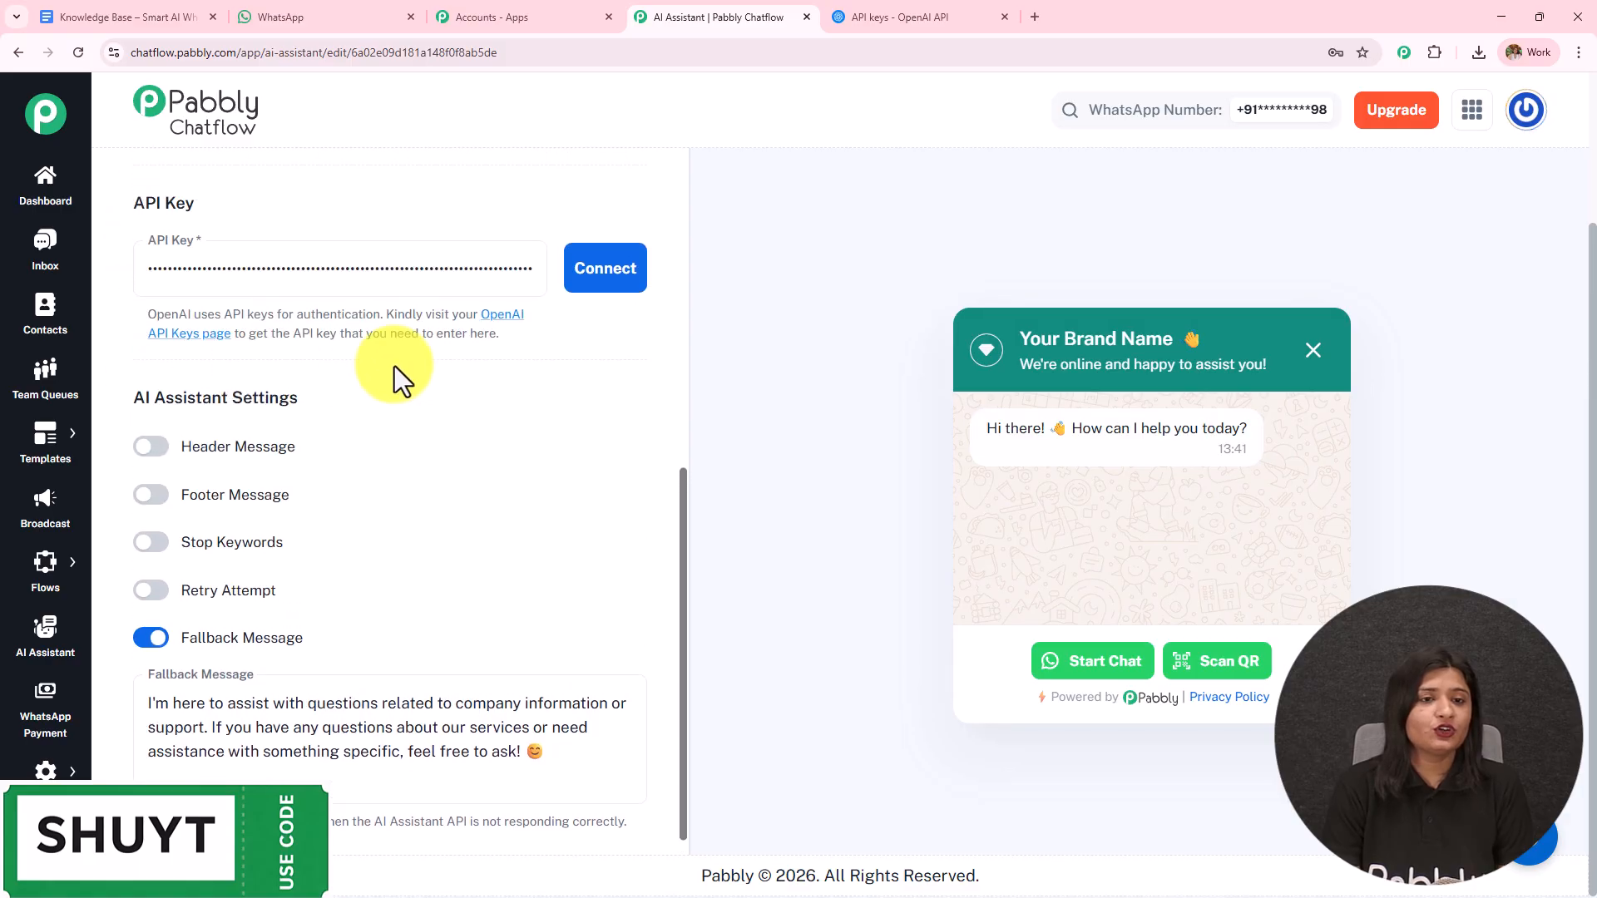
pyautogui.scroll(6, 398, 374)
pyautogui.click(374, 171)
pyautogui.click(337, 264)
pyautogui.click(258, 321)
pyautogui.click(379, 417)
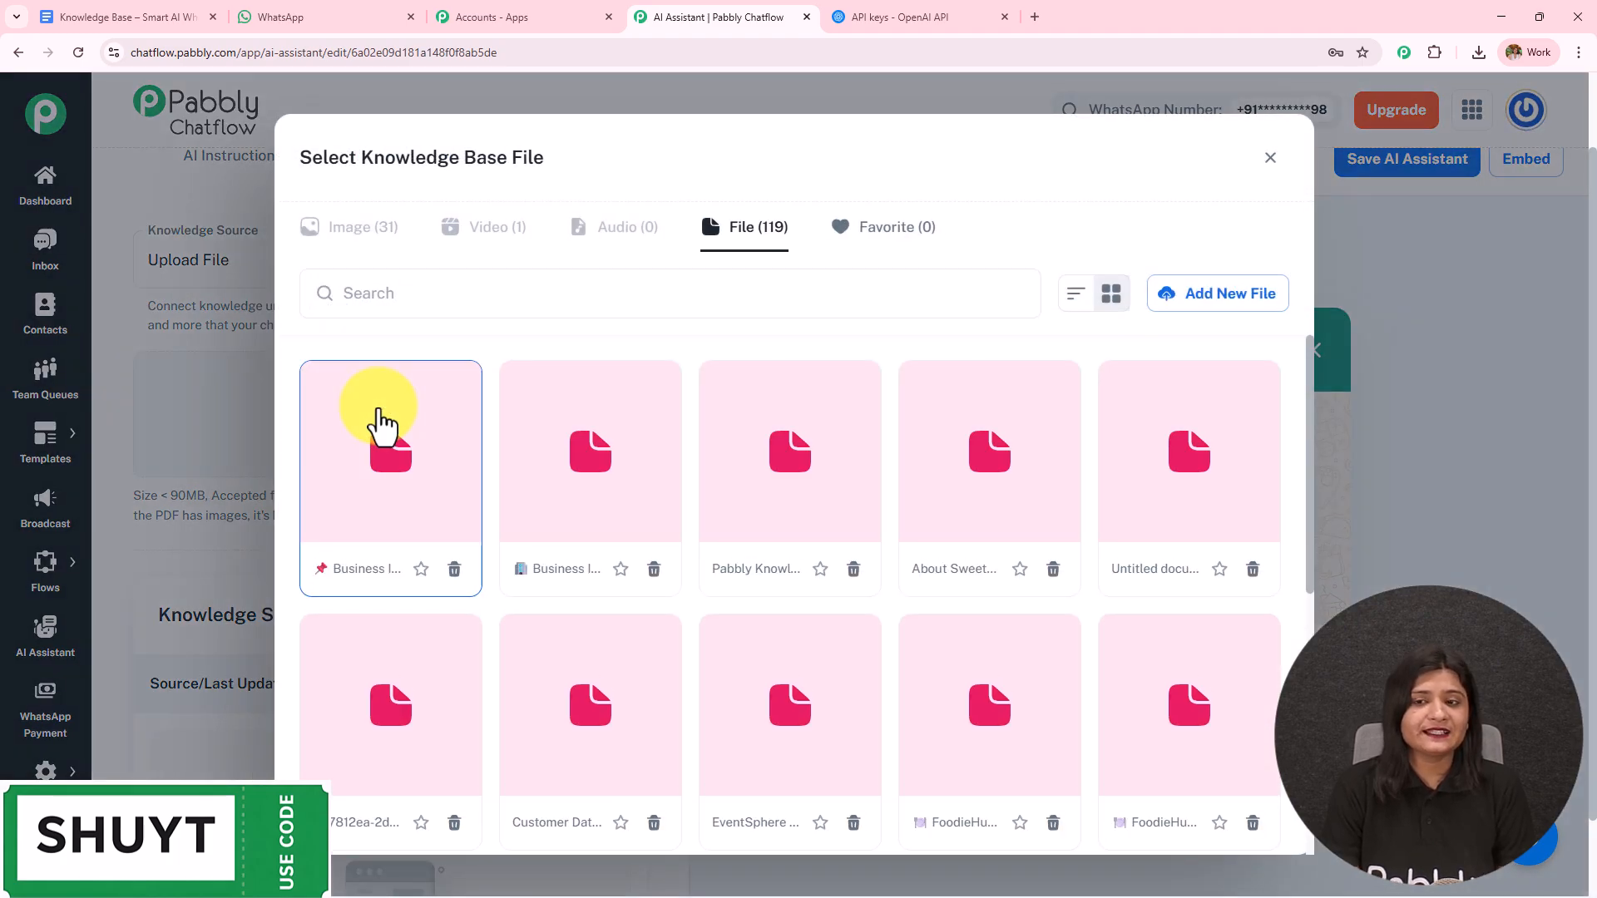
# - Upload the file "Knowledge Base – Smart AI WhatsApp Chatbot for Stock Market Business" from the Downloads folder to the media files
pyautogui.click(1248, 309)
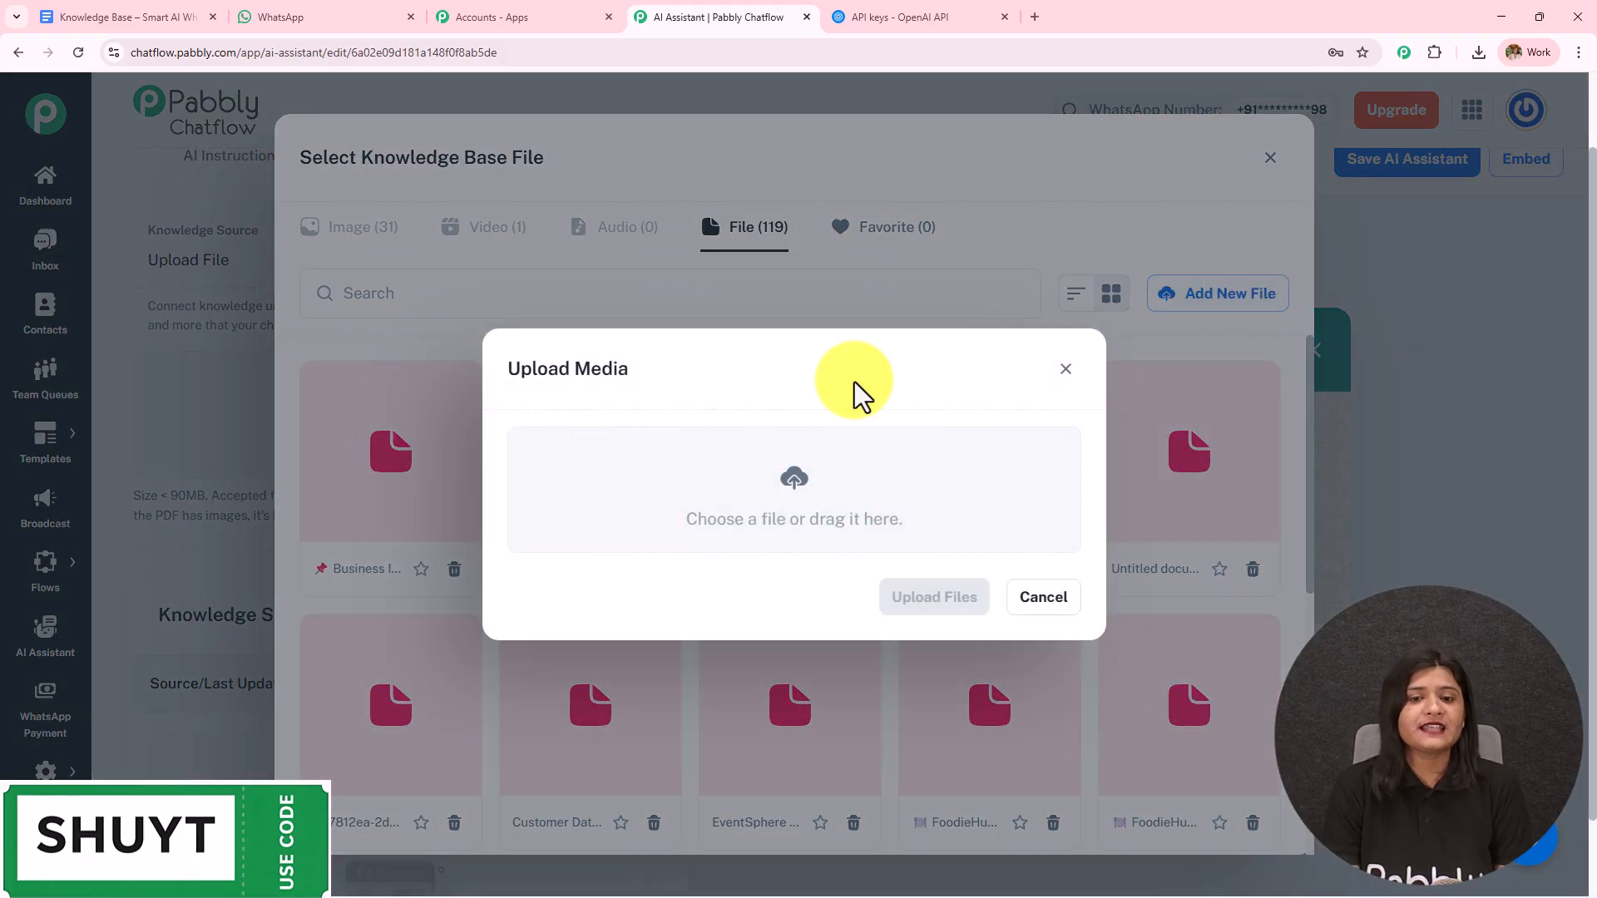
pyautogui.click(792, 492)
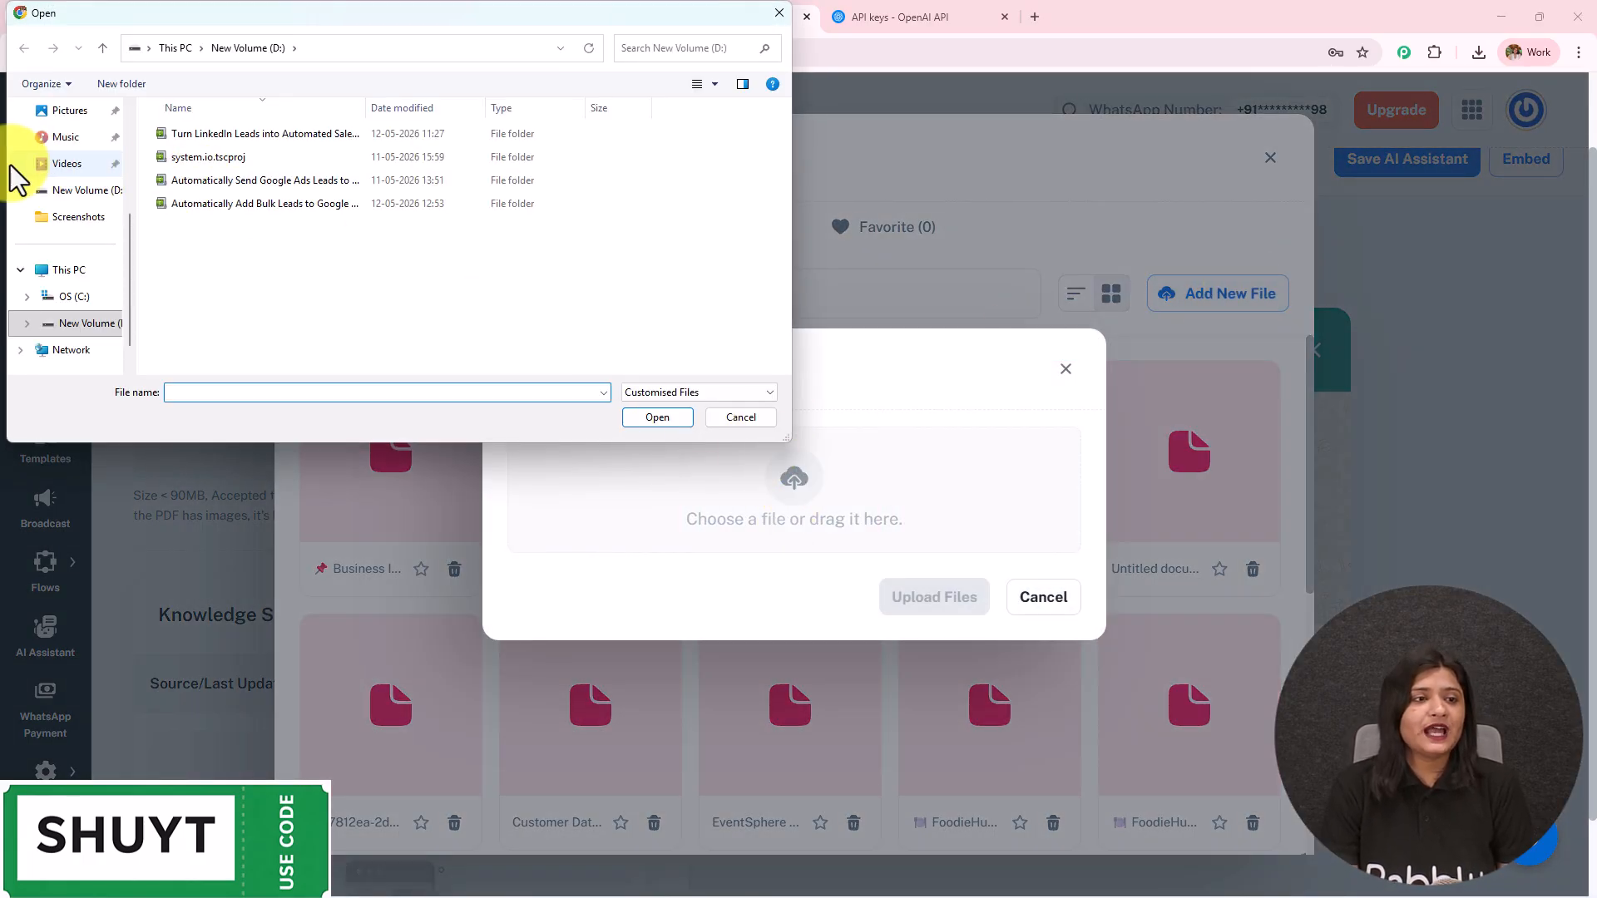
pyautogui.scroll(3, 58, 283)
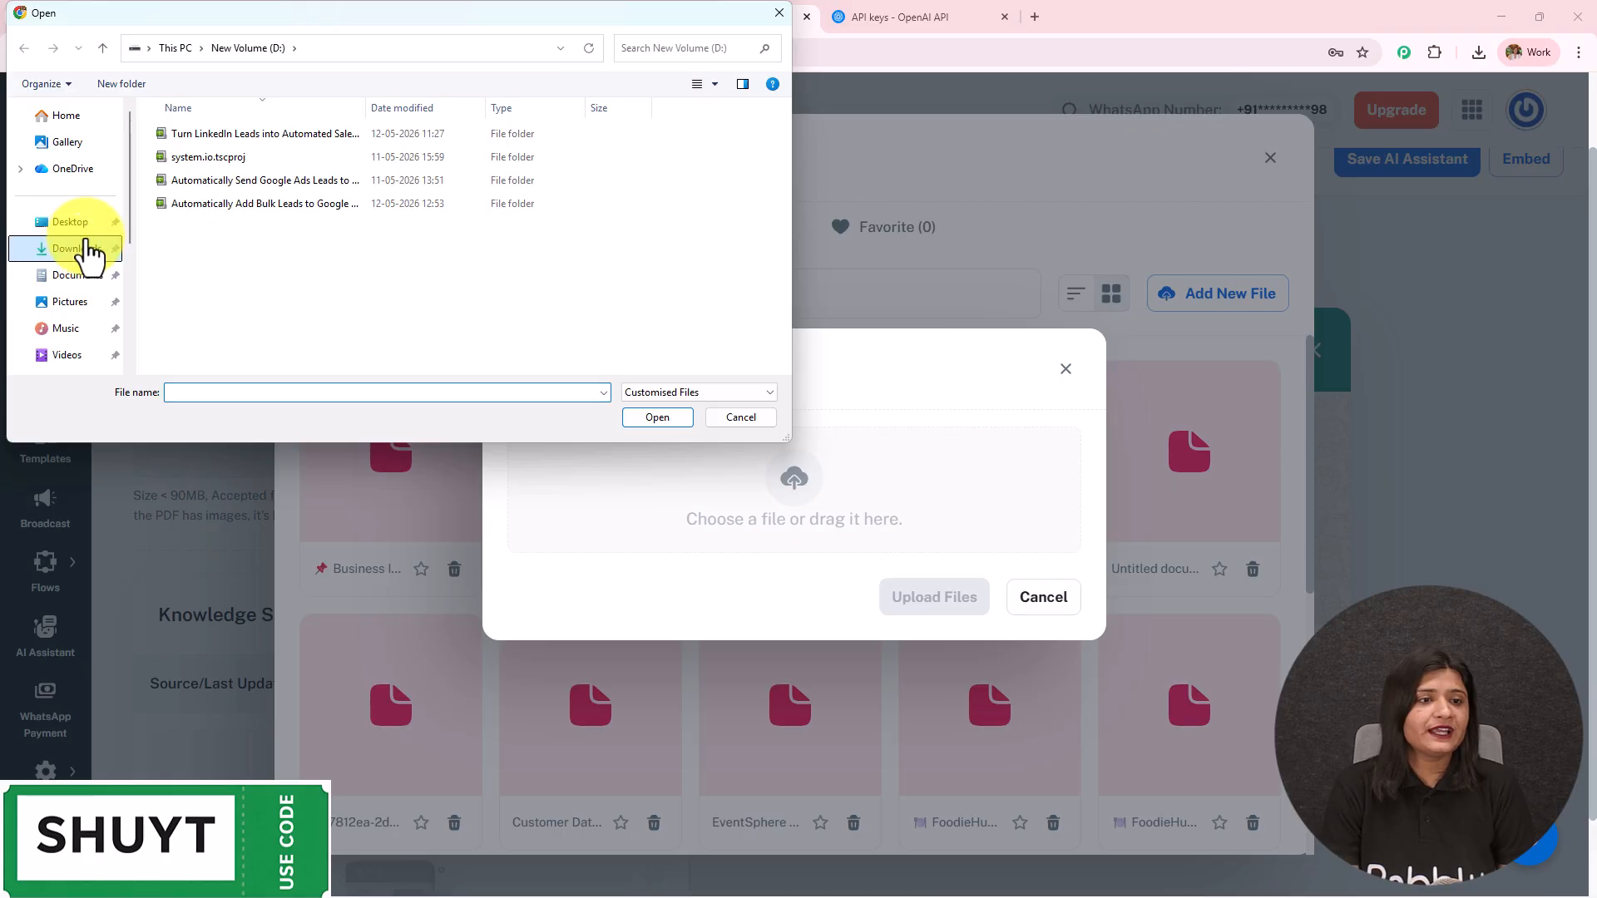
pyautogui.click(66, 249)
pyautogui.click(186, 168)
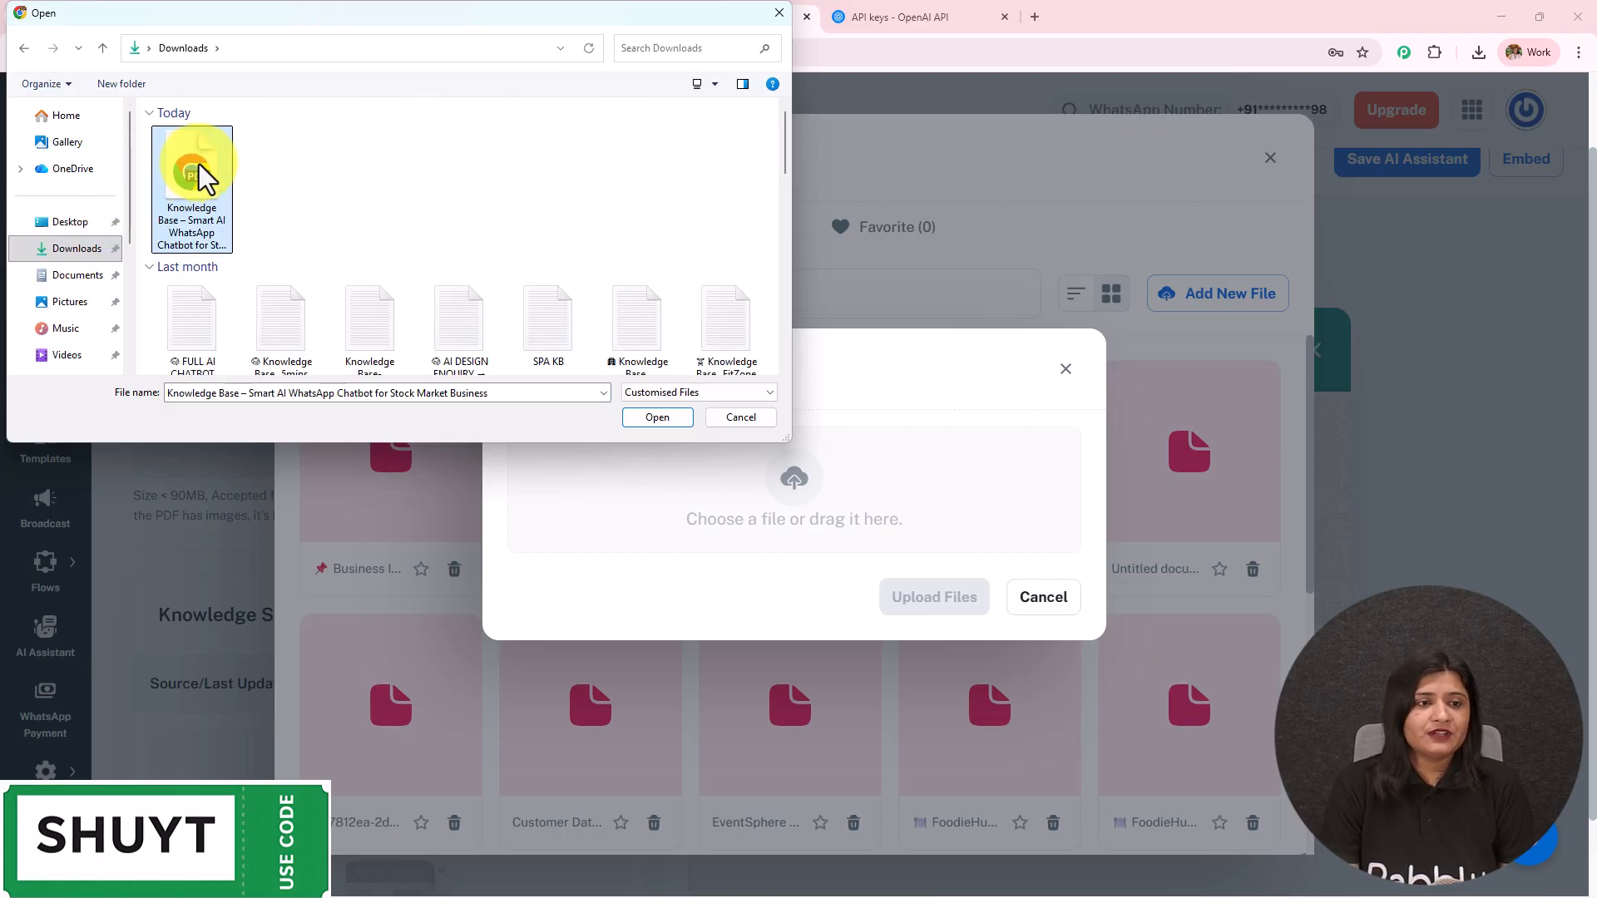
pyautogui.click(670, 416)
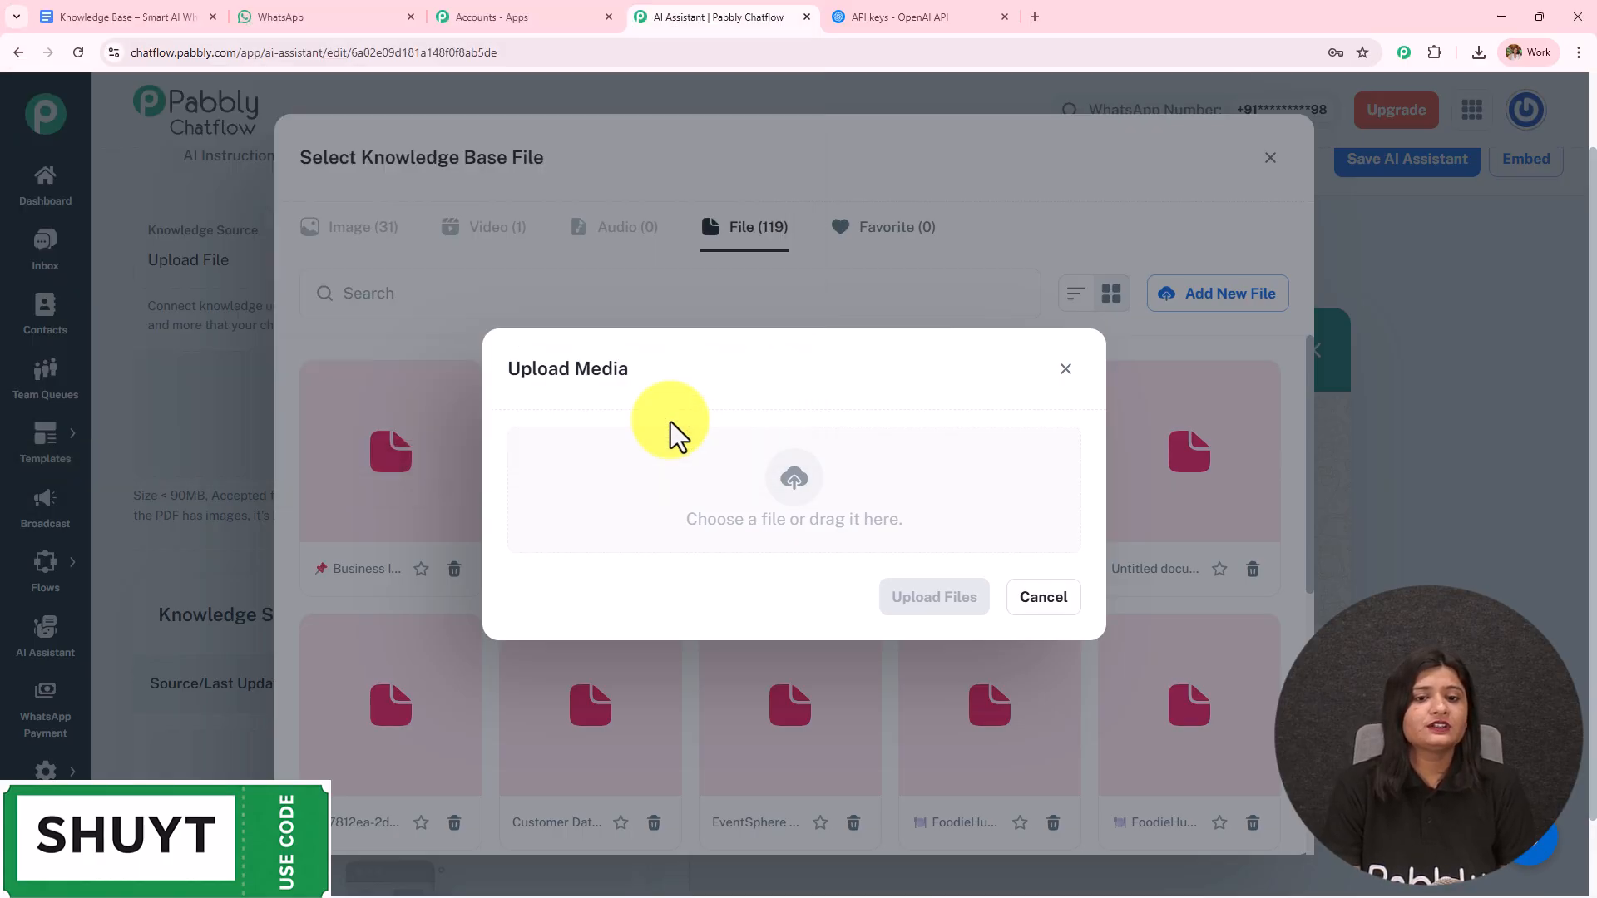
pyautogui.click(922, 634)
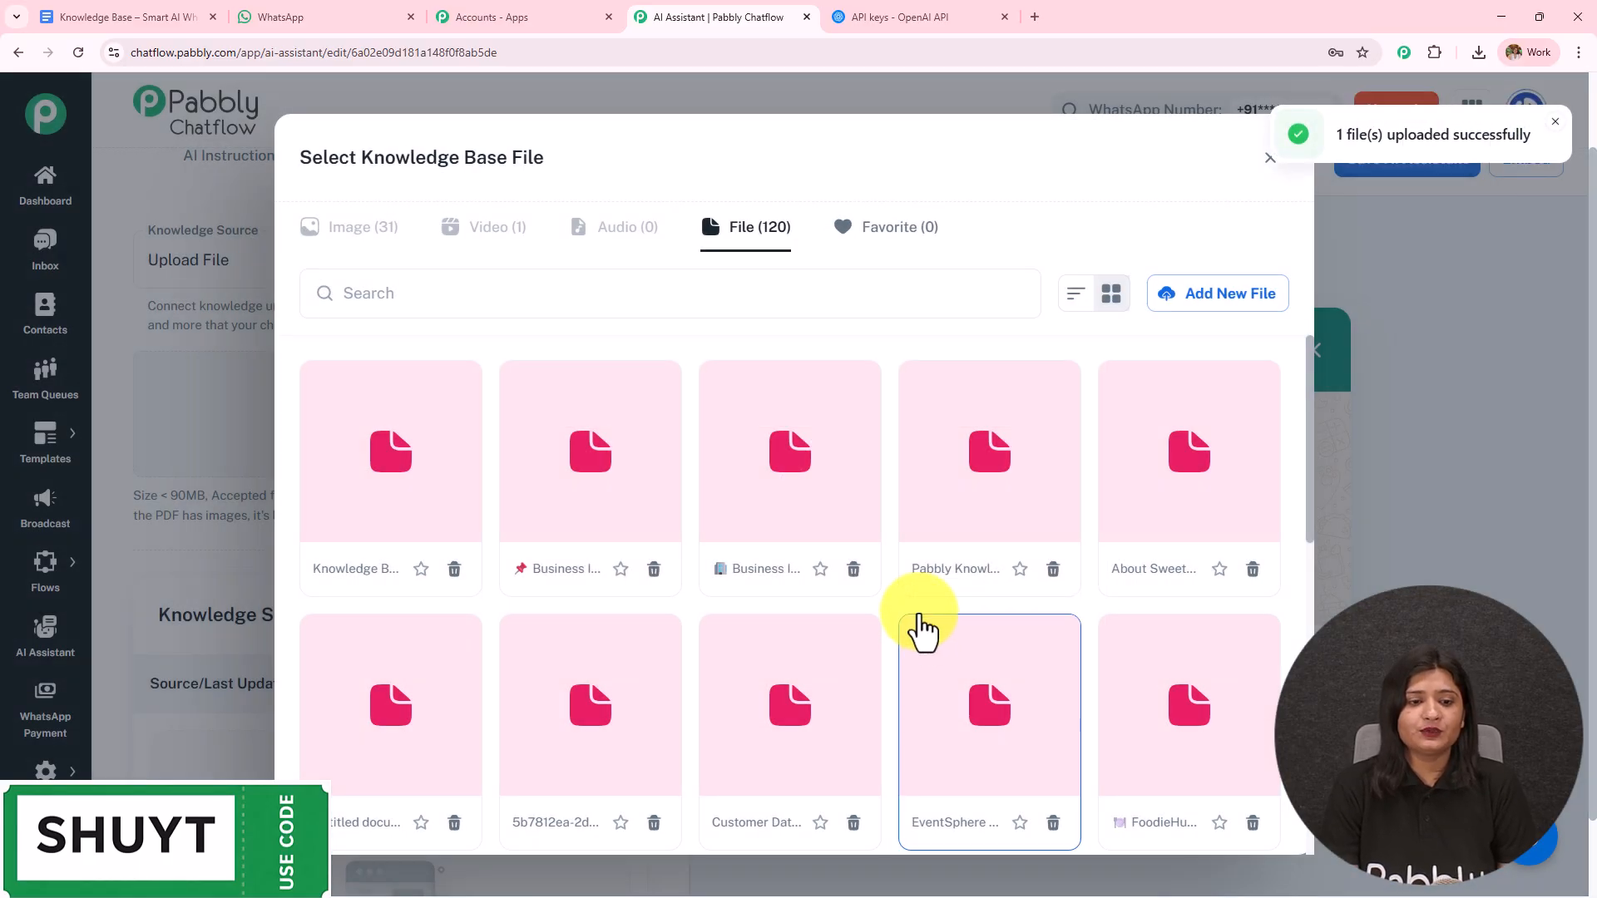
# - Insert the newly uploaded Knowledge Base file as the assistant's knowledge source and dismiss the notification
pyautogui.click(387, 452)
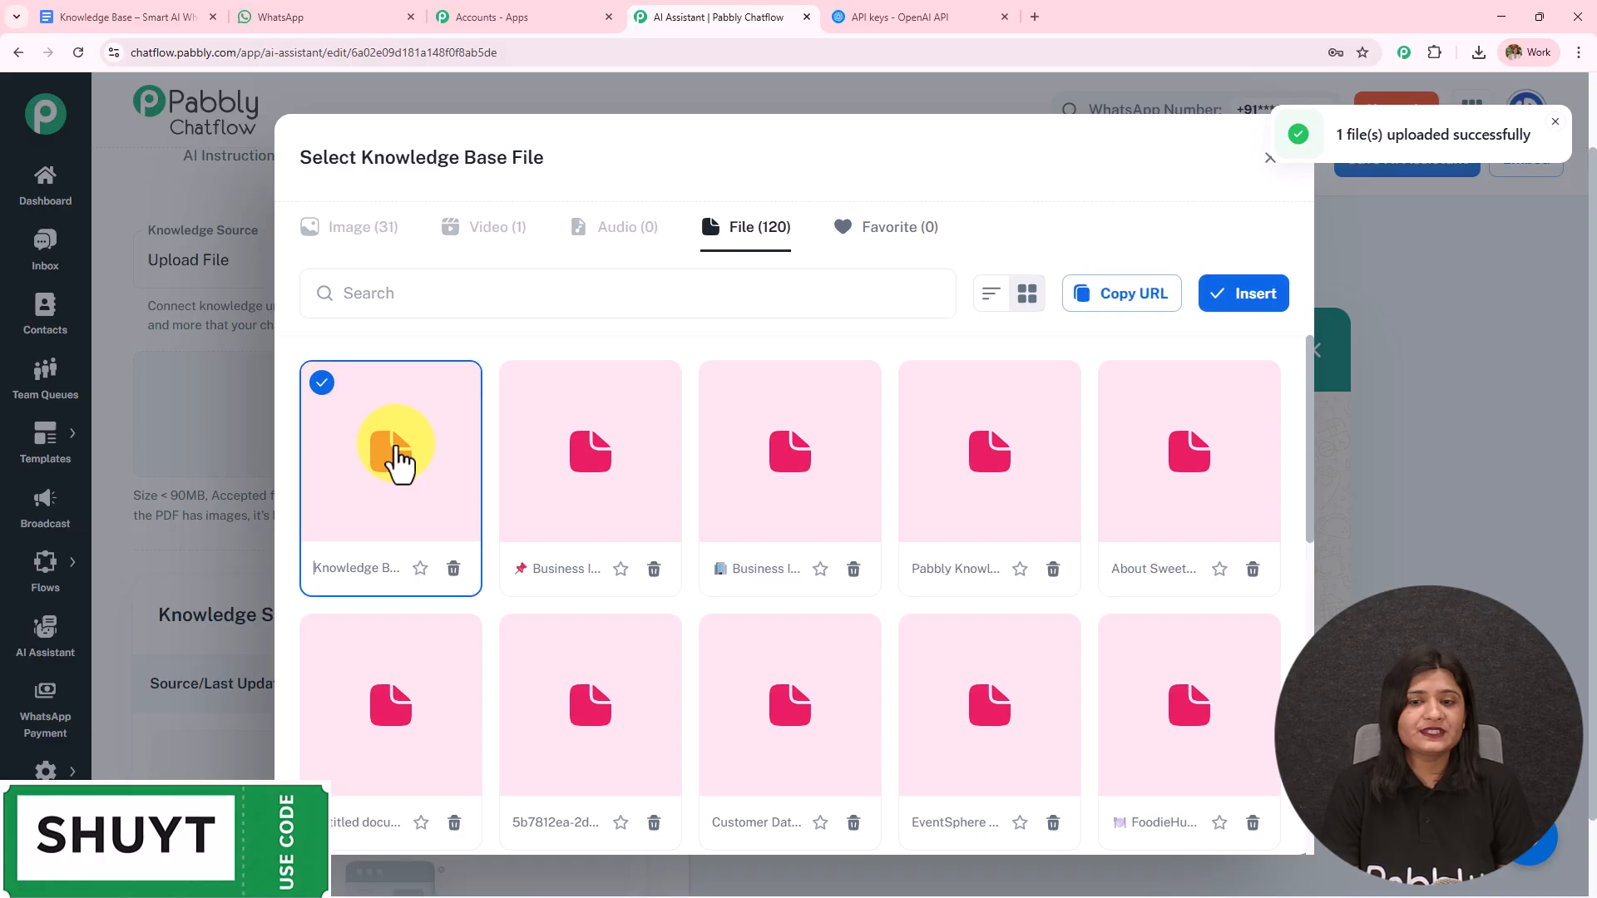
pyautogui.click(1215, 299)
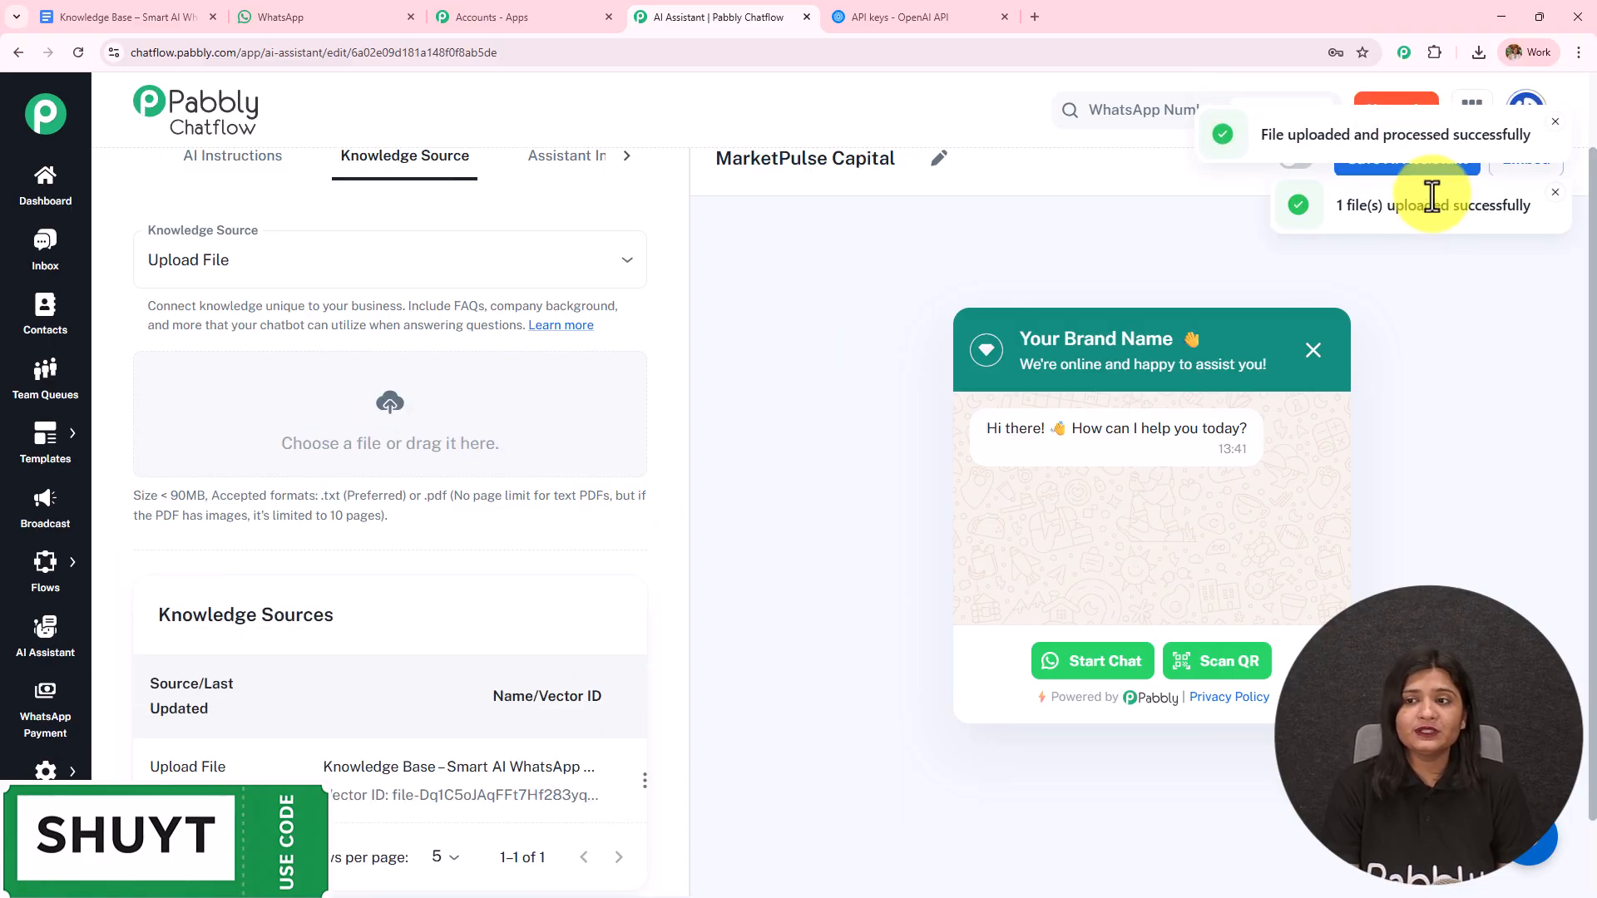
pyautogui.click(1555, 122)
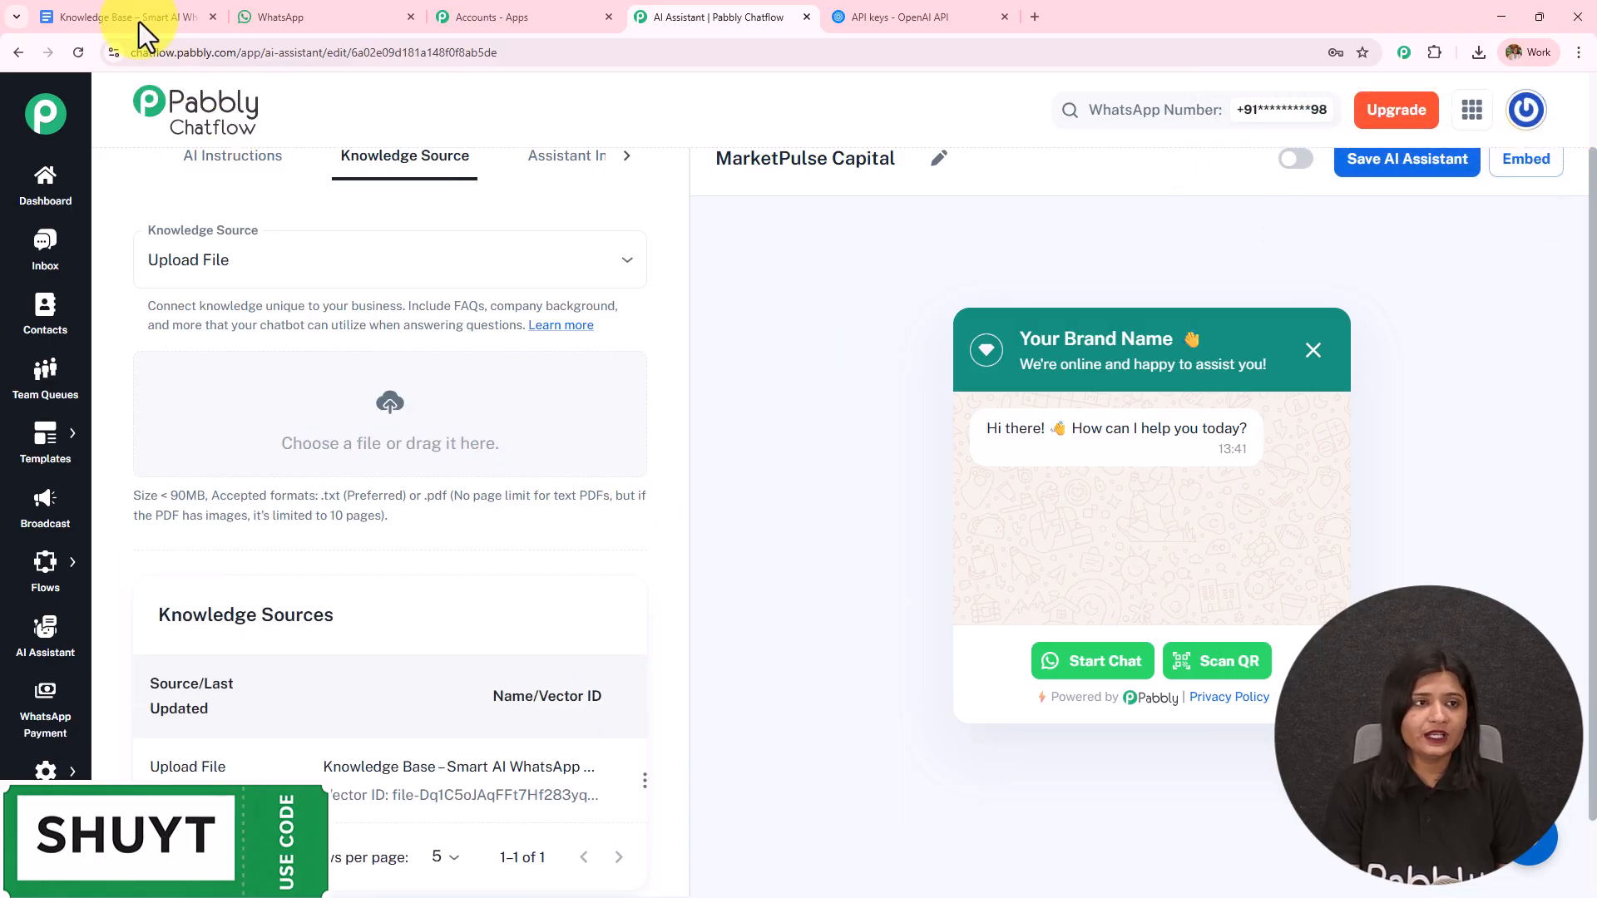
# - Switch to the knowledge base document in Google Docs and examine its title and Company Overview section
pyautogui.click(133, 18)
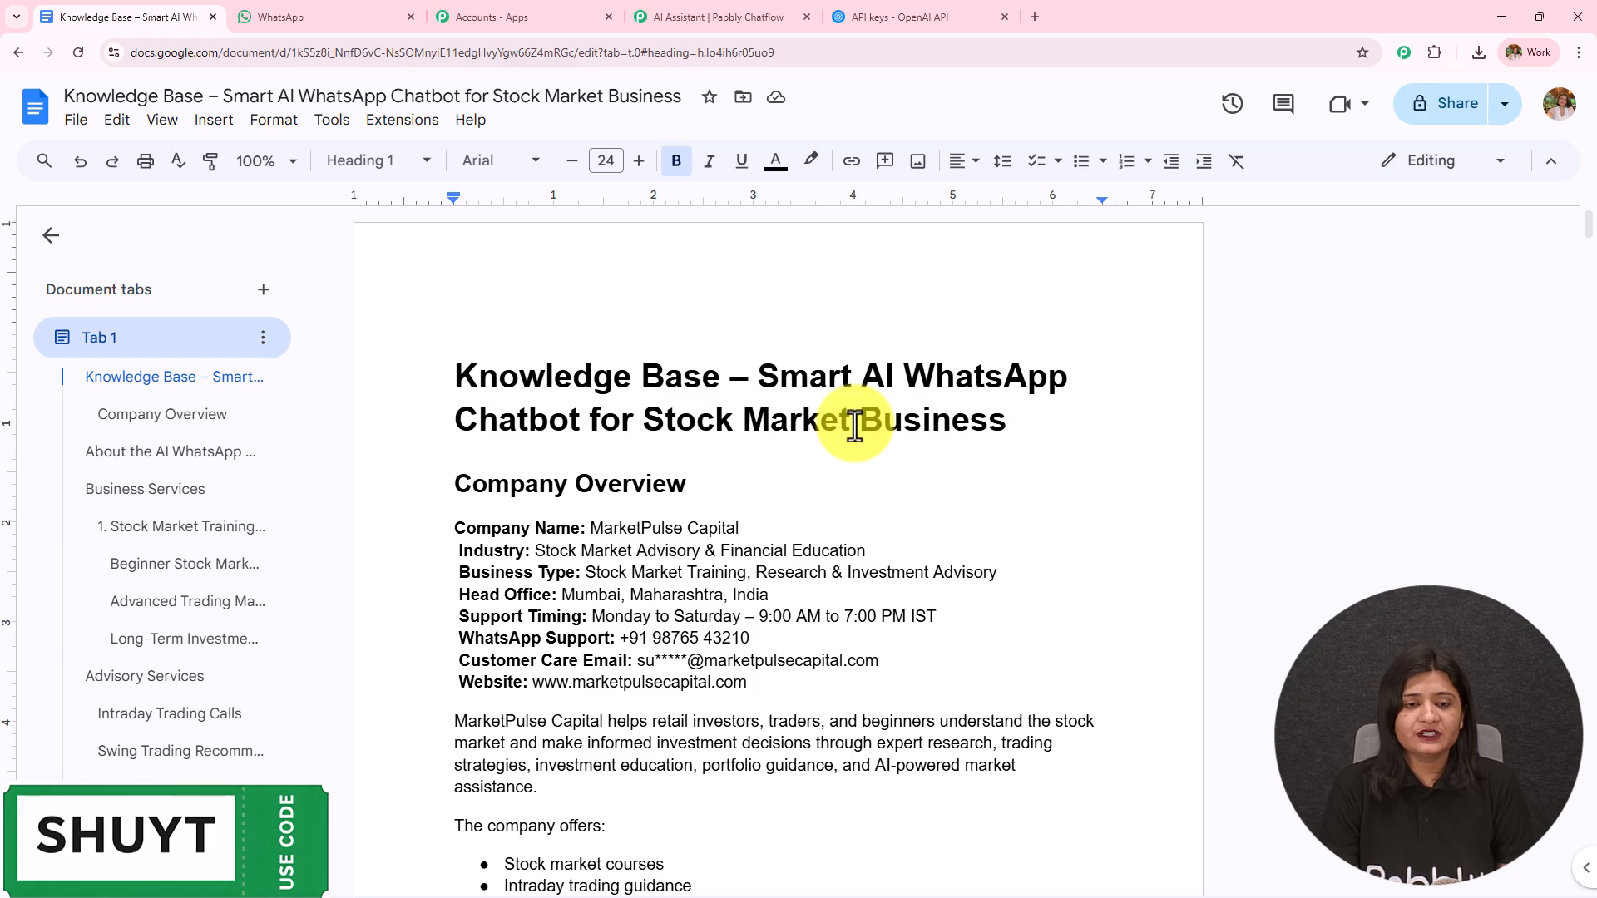
pyautogui.moveTo(457, 357); pyautogui.dragTo(1164, 463)
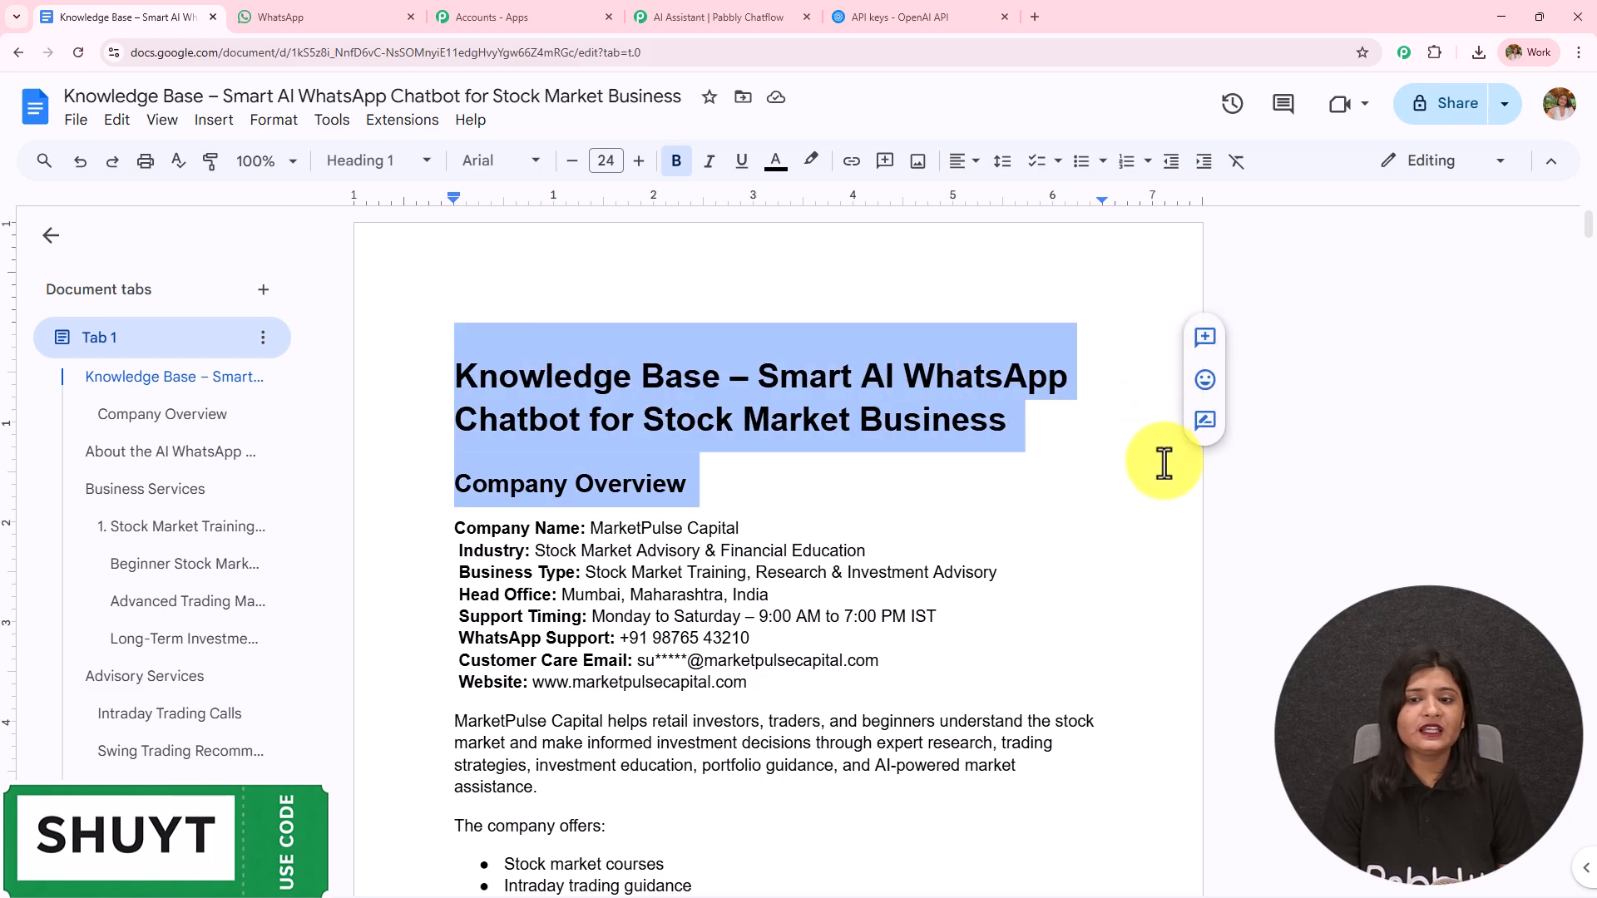
pyautogui.click(837, 565)
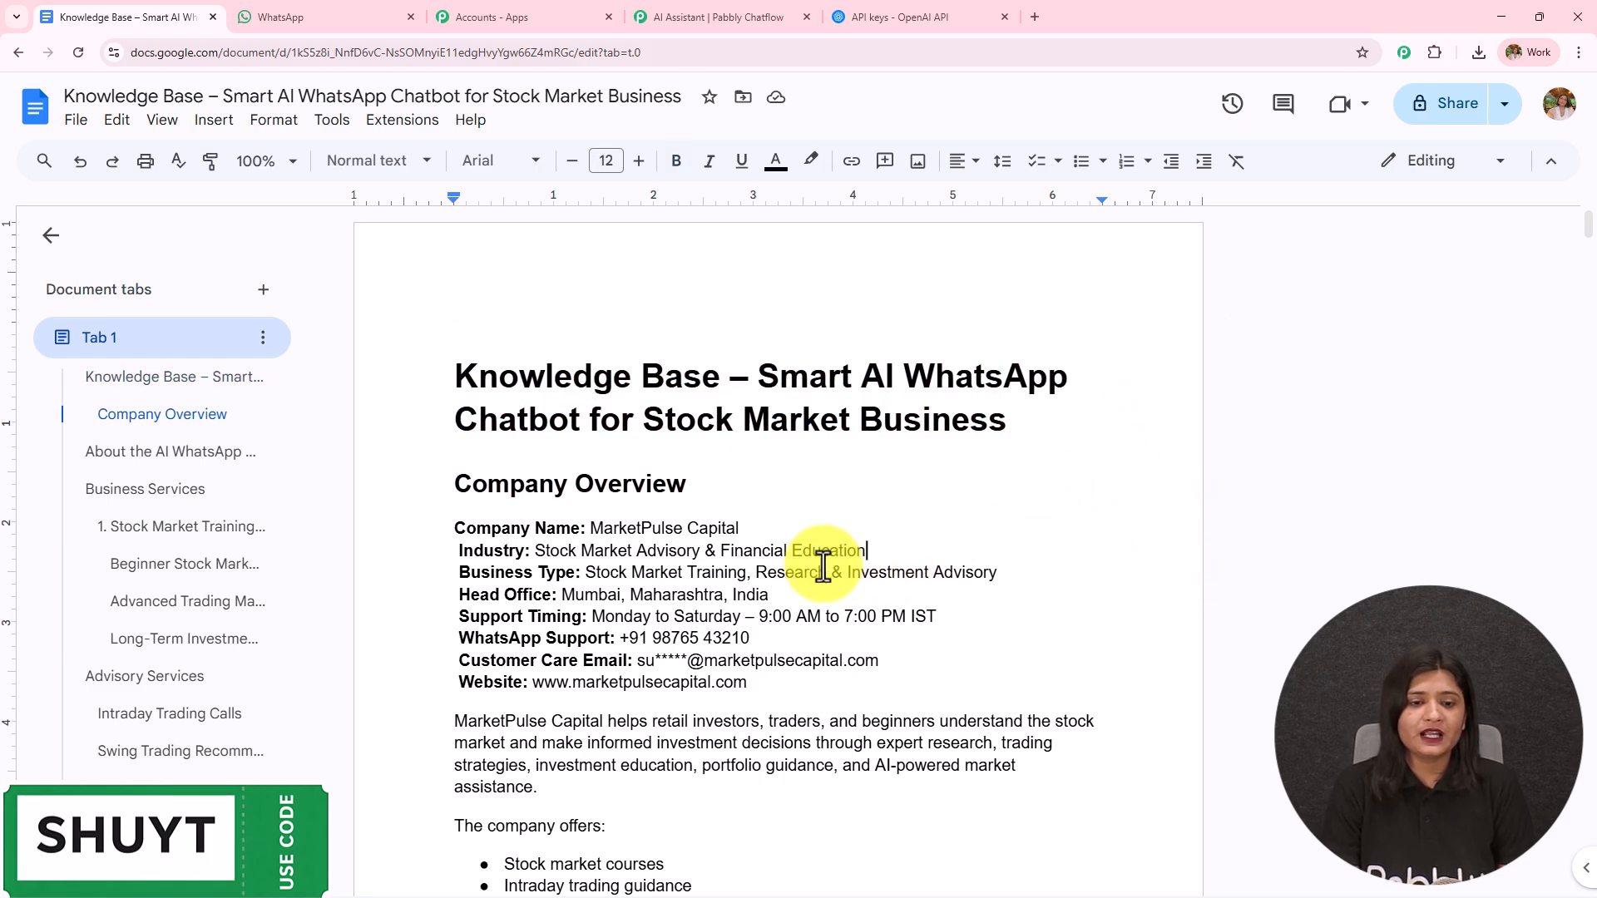
pyautogui.scroll(-3, 837, 565)
pyautogui.moveTo(593, 278); pyautogui.dragTo(1098, 663)
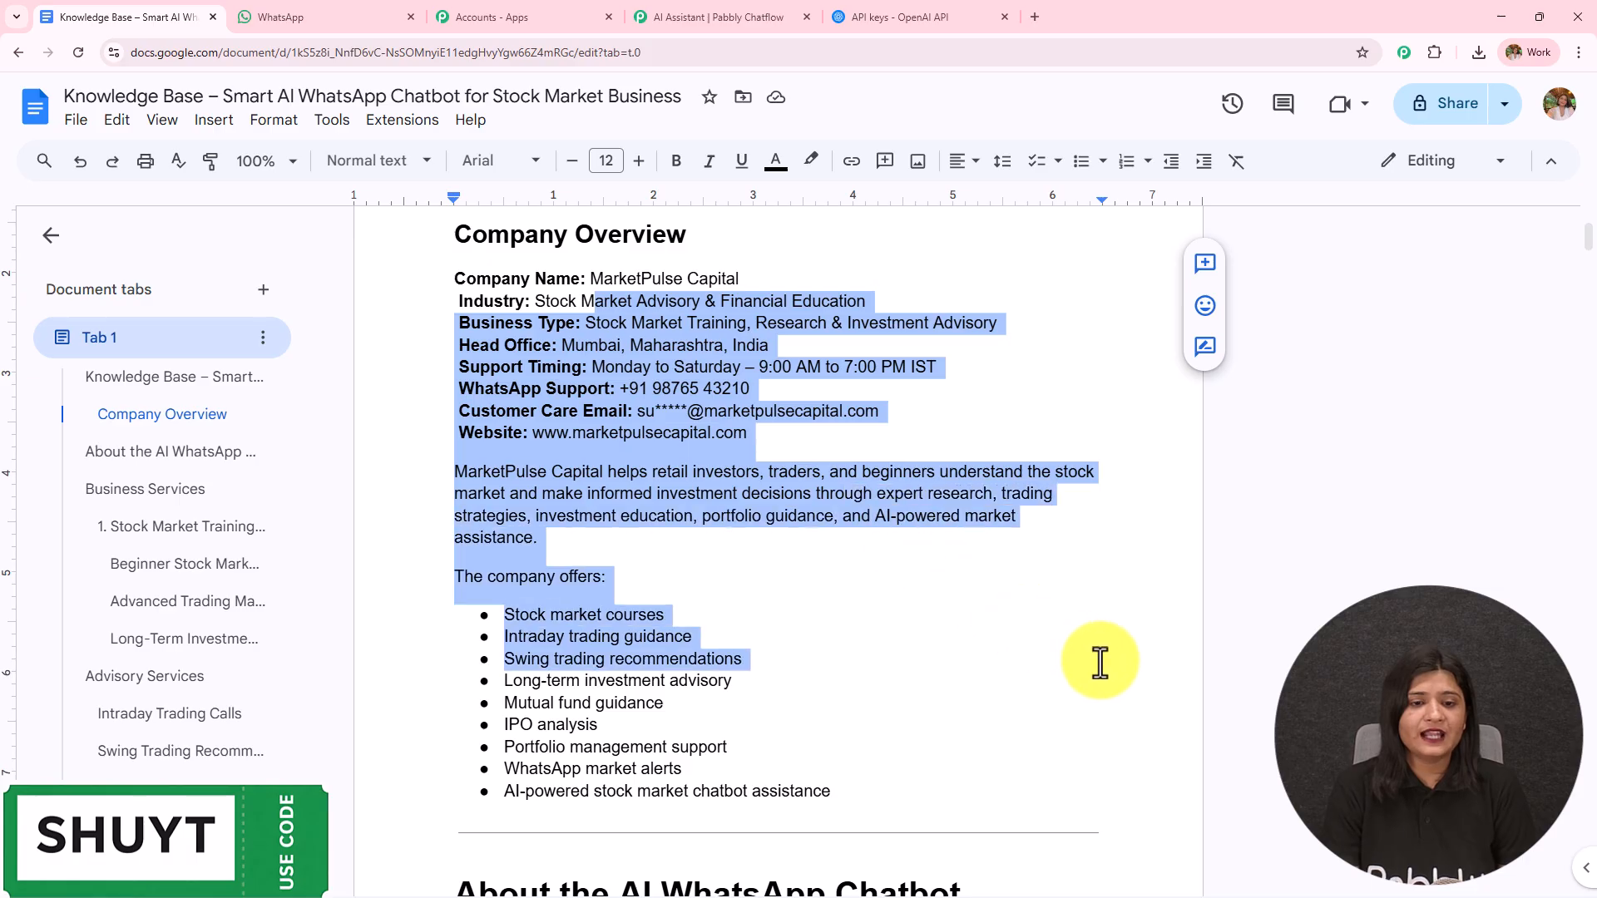
pyautogui.scroll(-3, 1331, 582)
pyautogui.click(813, 641)
# - Examine the document's sections on the chatbot's abilities, training programs, advisory services and subscription plans
pyautogui.scroll(-15, 813, 641)
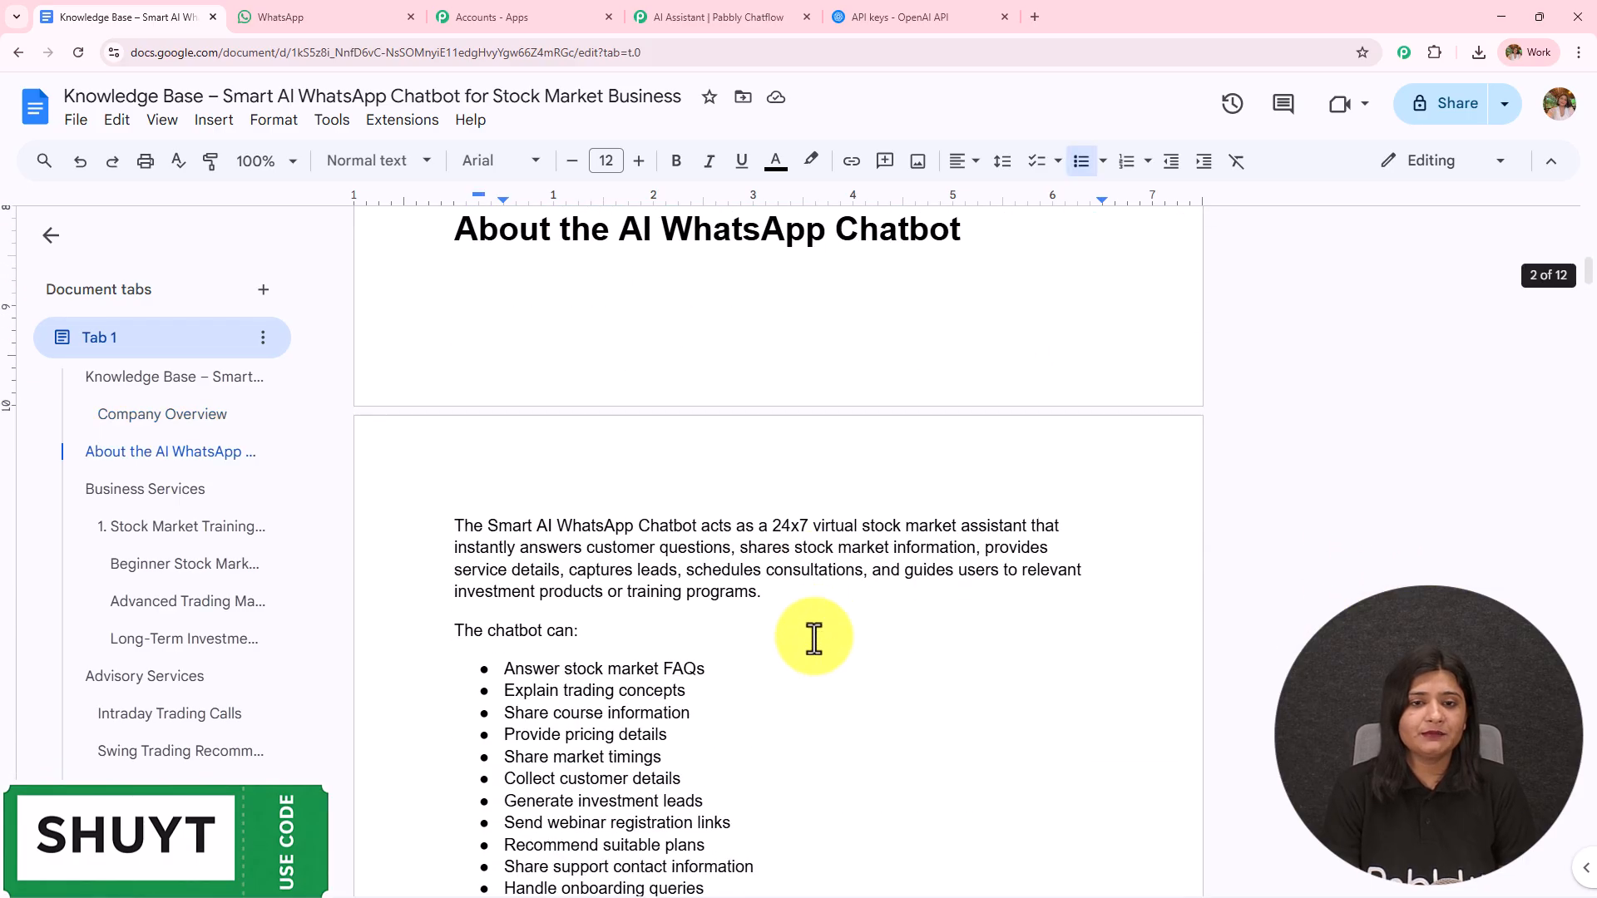
pyautogui.scroll(-12, 812, 638)
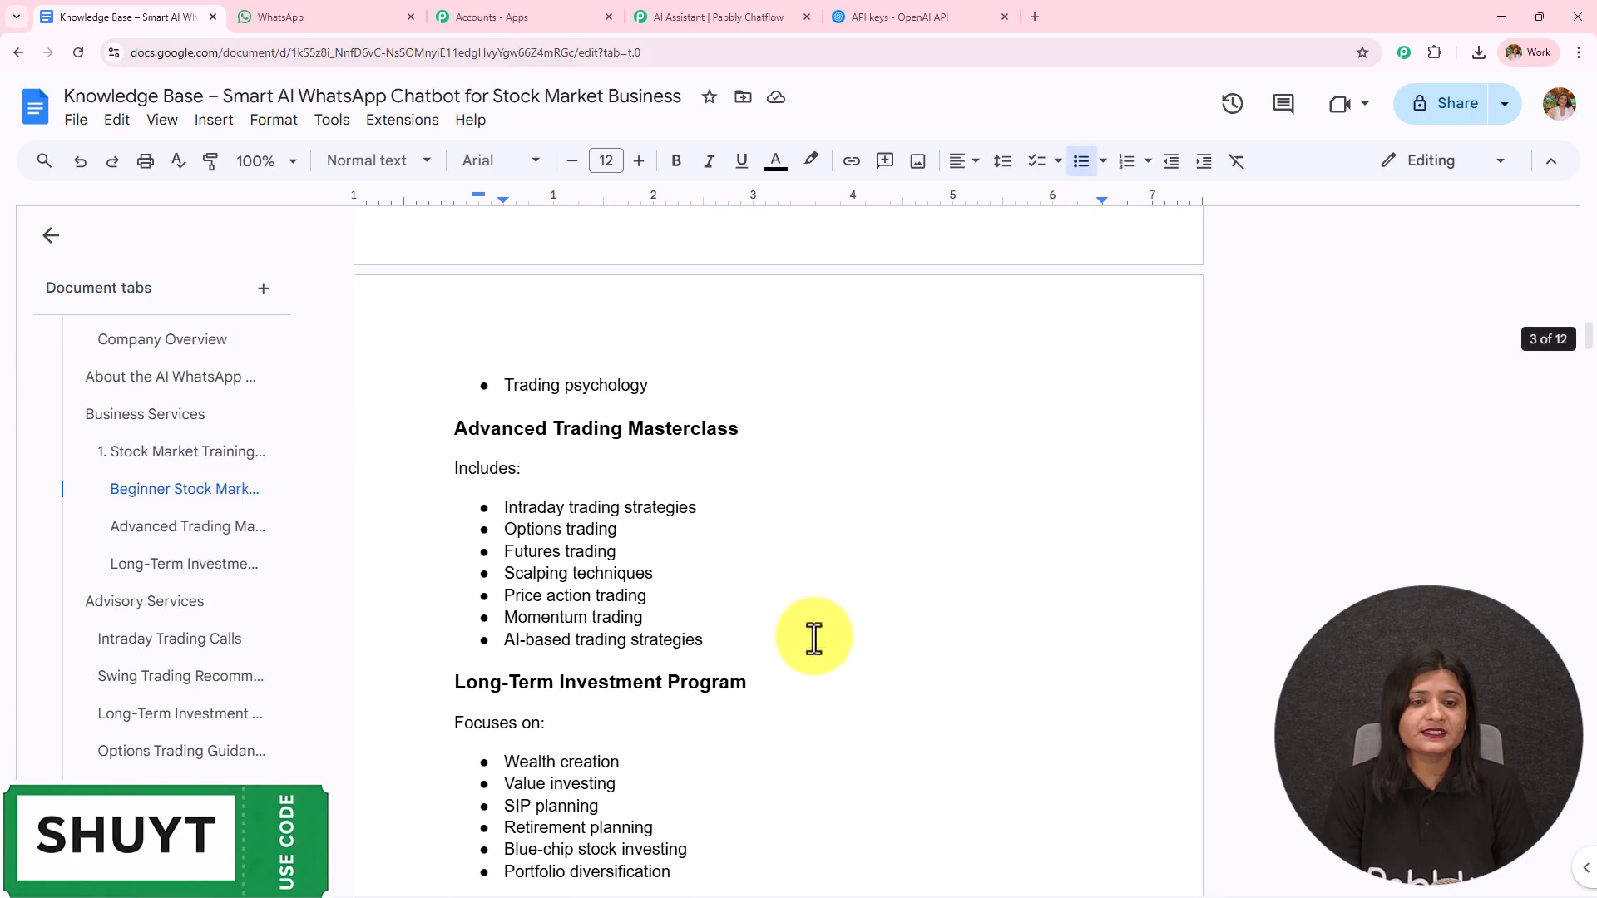
pyautogui.scroll(-2, 812, 639)
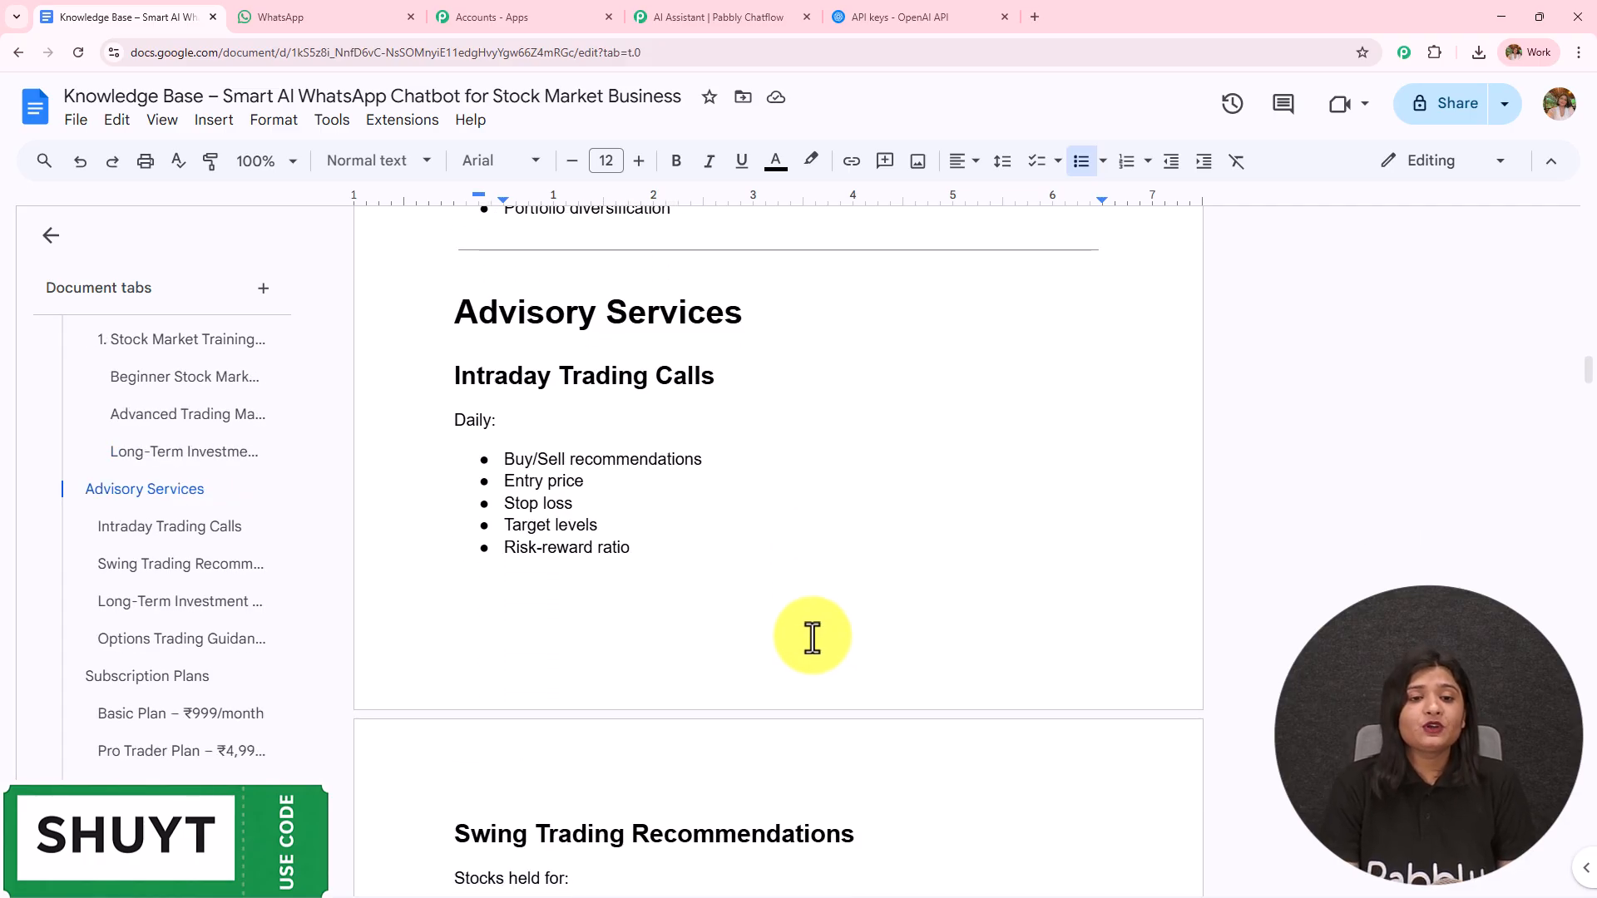
pyautogui.scroll(-7, 813, 639)
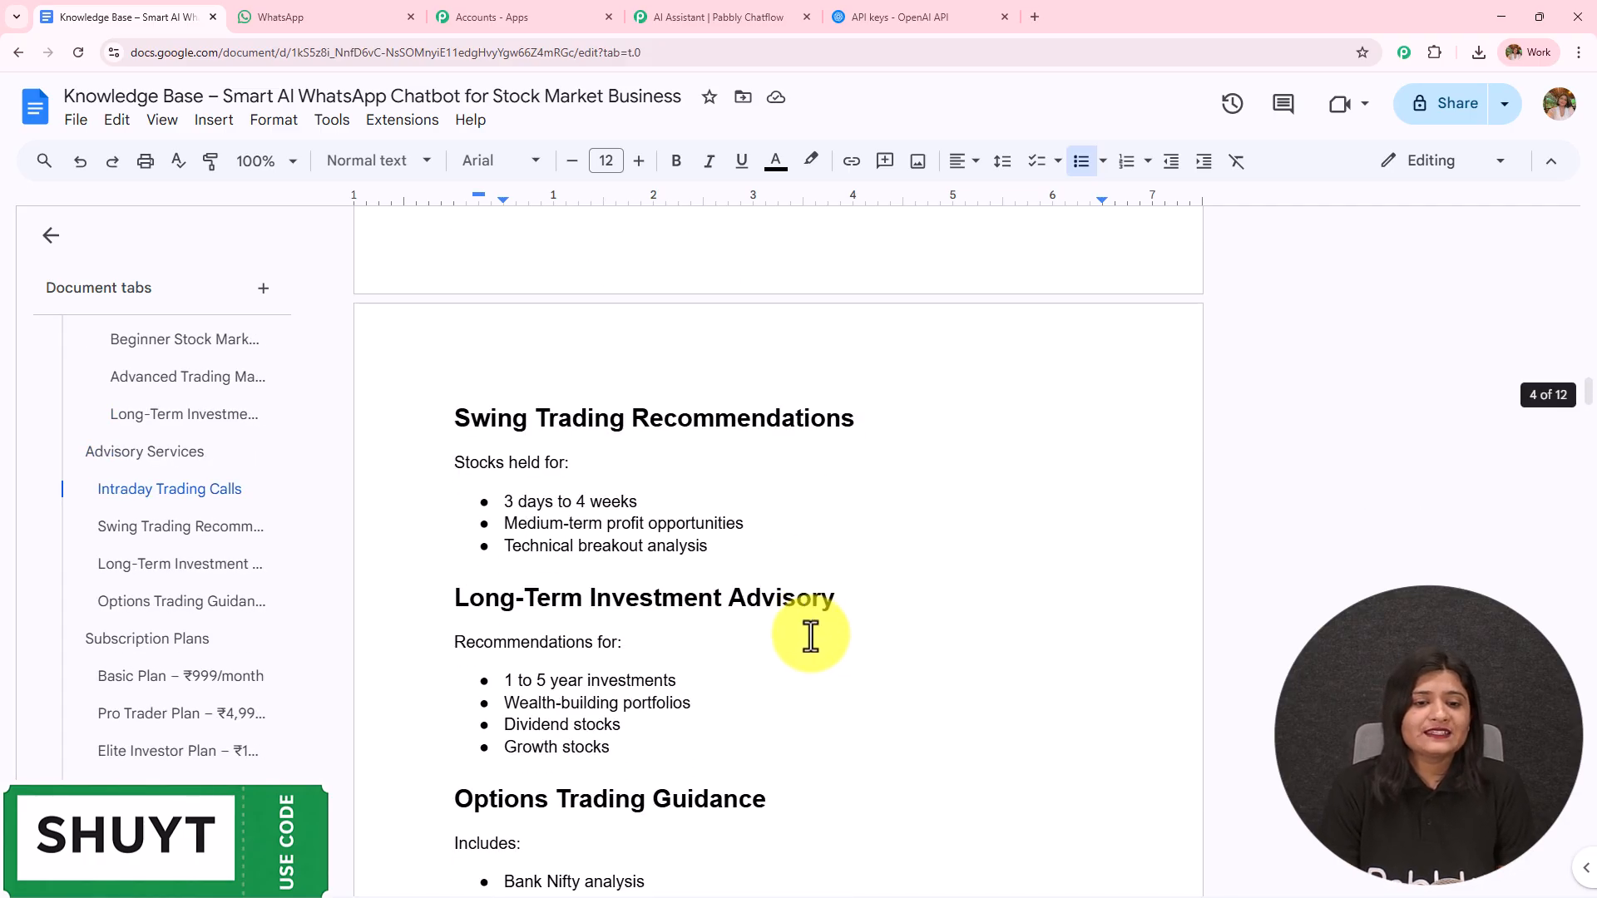
pyautogui.scroll(-10, 811, 638)
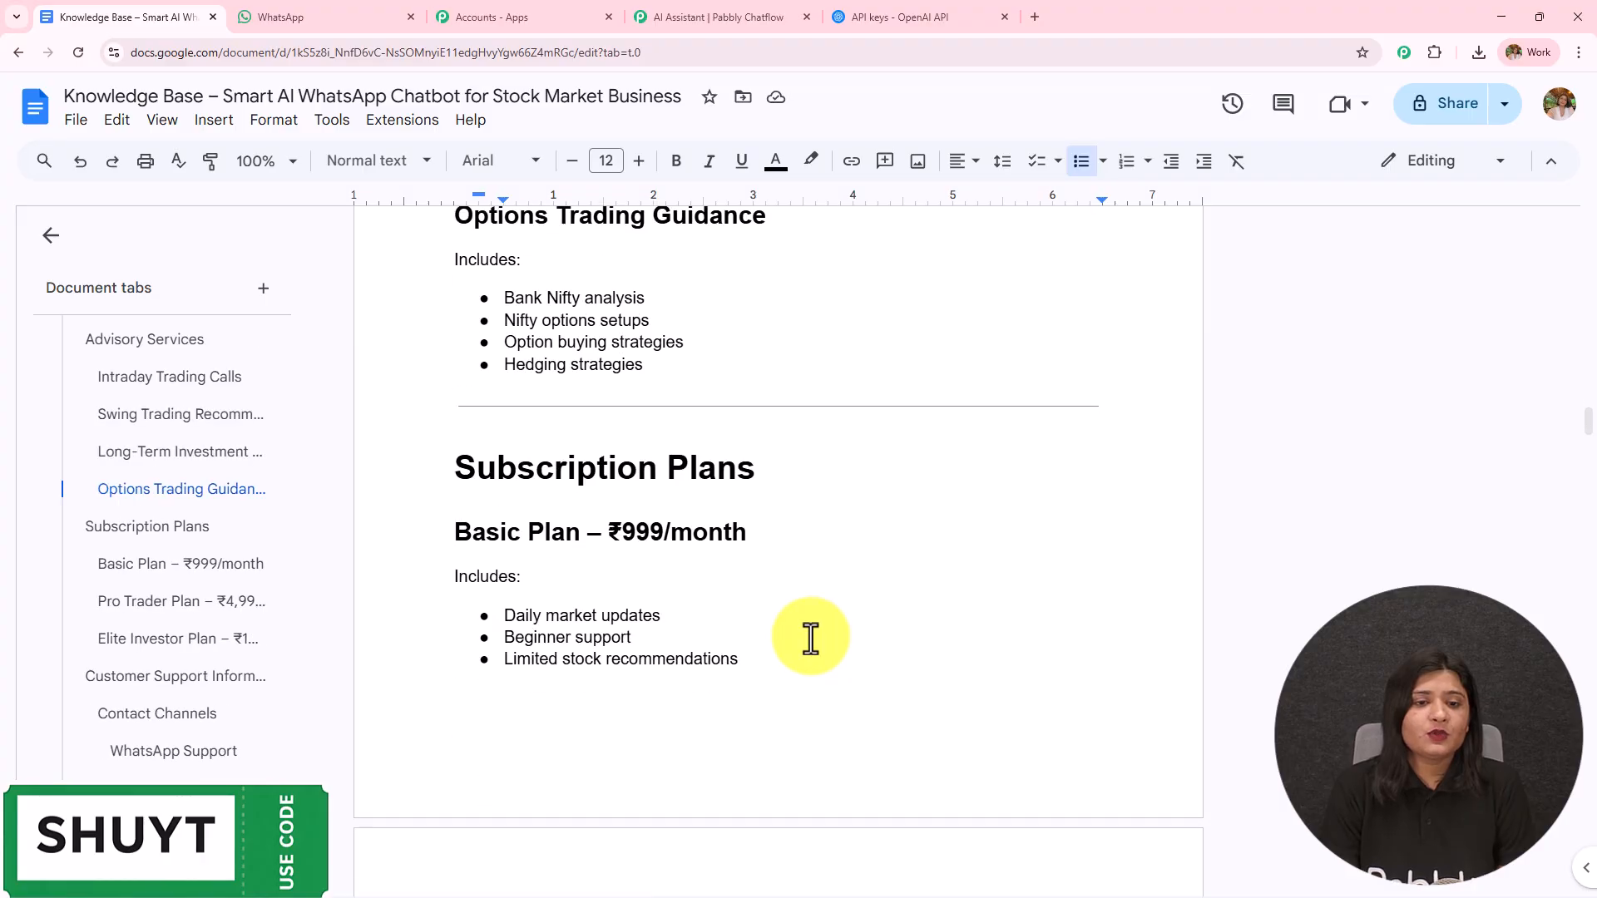
pyautogui.scroll(-3, 811, 637)
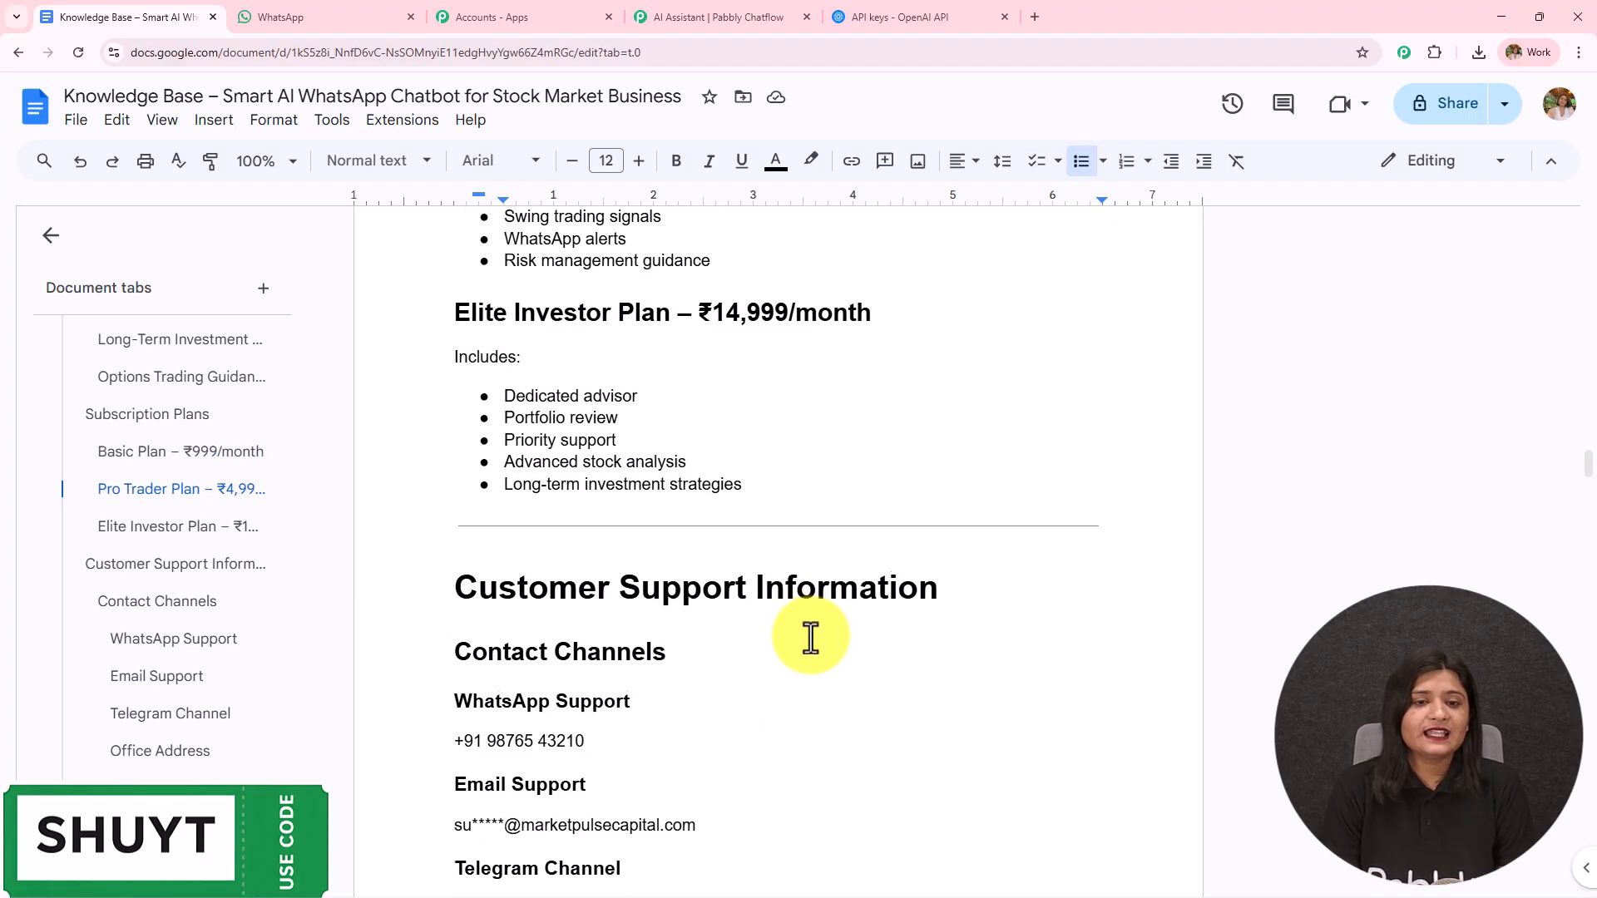
pyautogui.scroll(6, 811, 637)
pyautogui.scroll(-7, 811, 637)
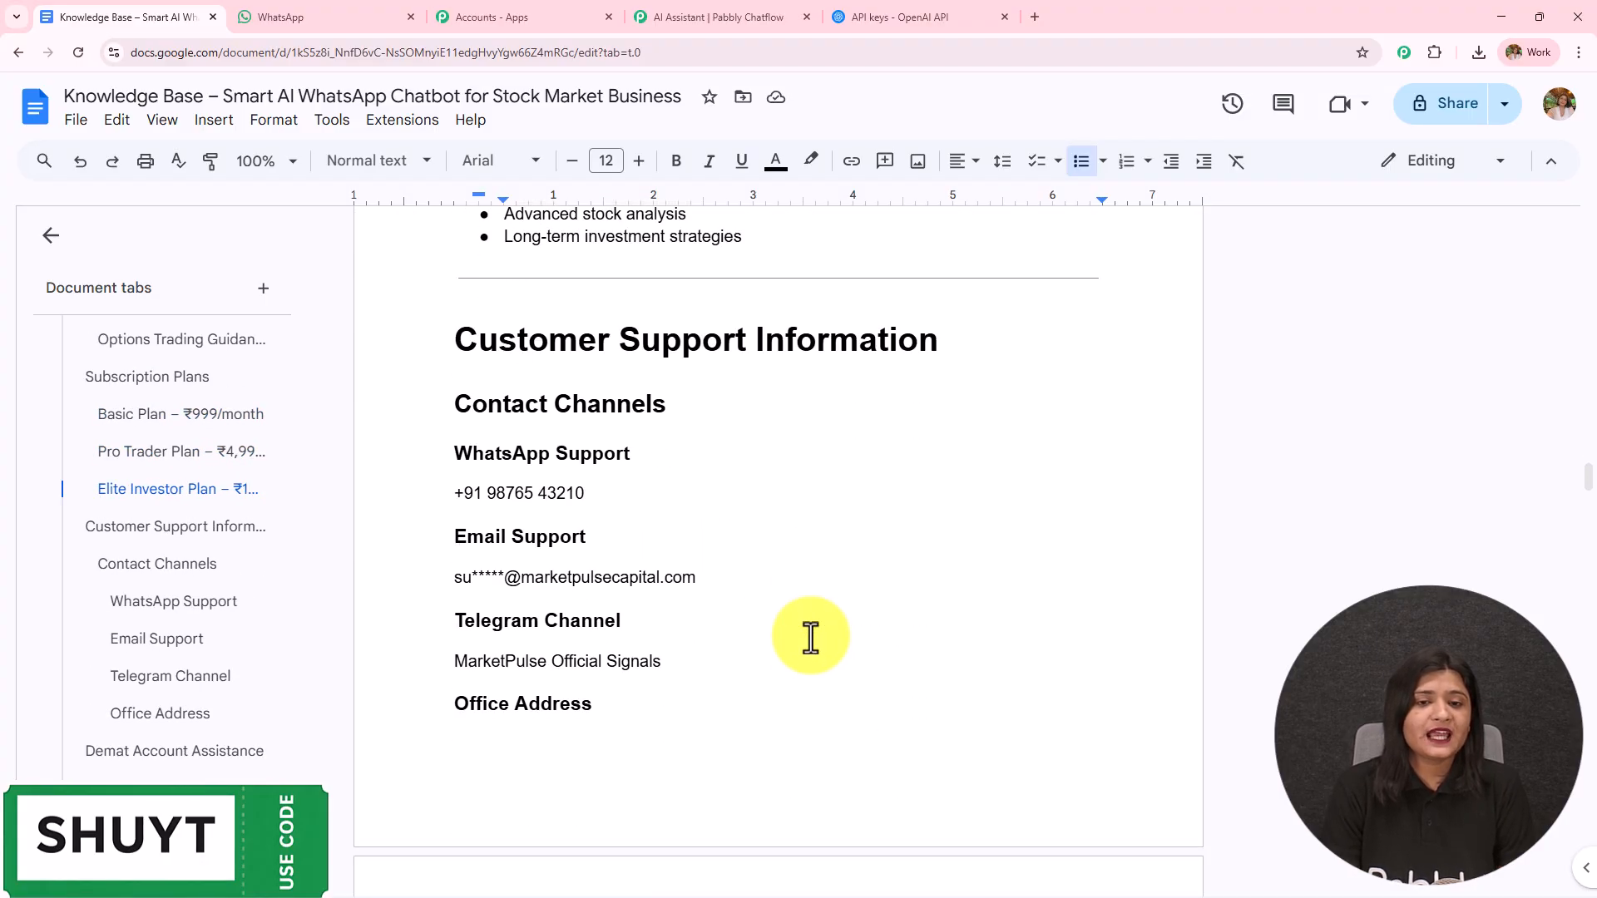
# - Review the rest of the document, from Demat and IPO assistance through the risk disclaimer and example questions to the chatbot's business goals
pyautogui.scroll(-10, 811, 637)
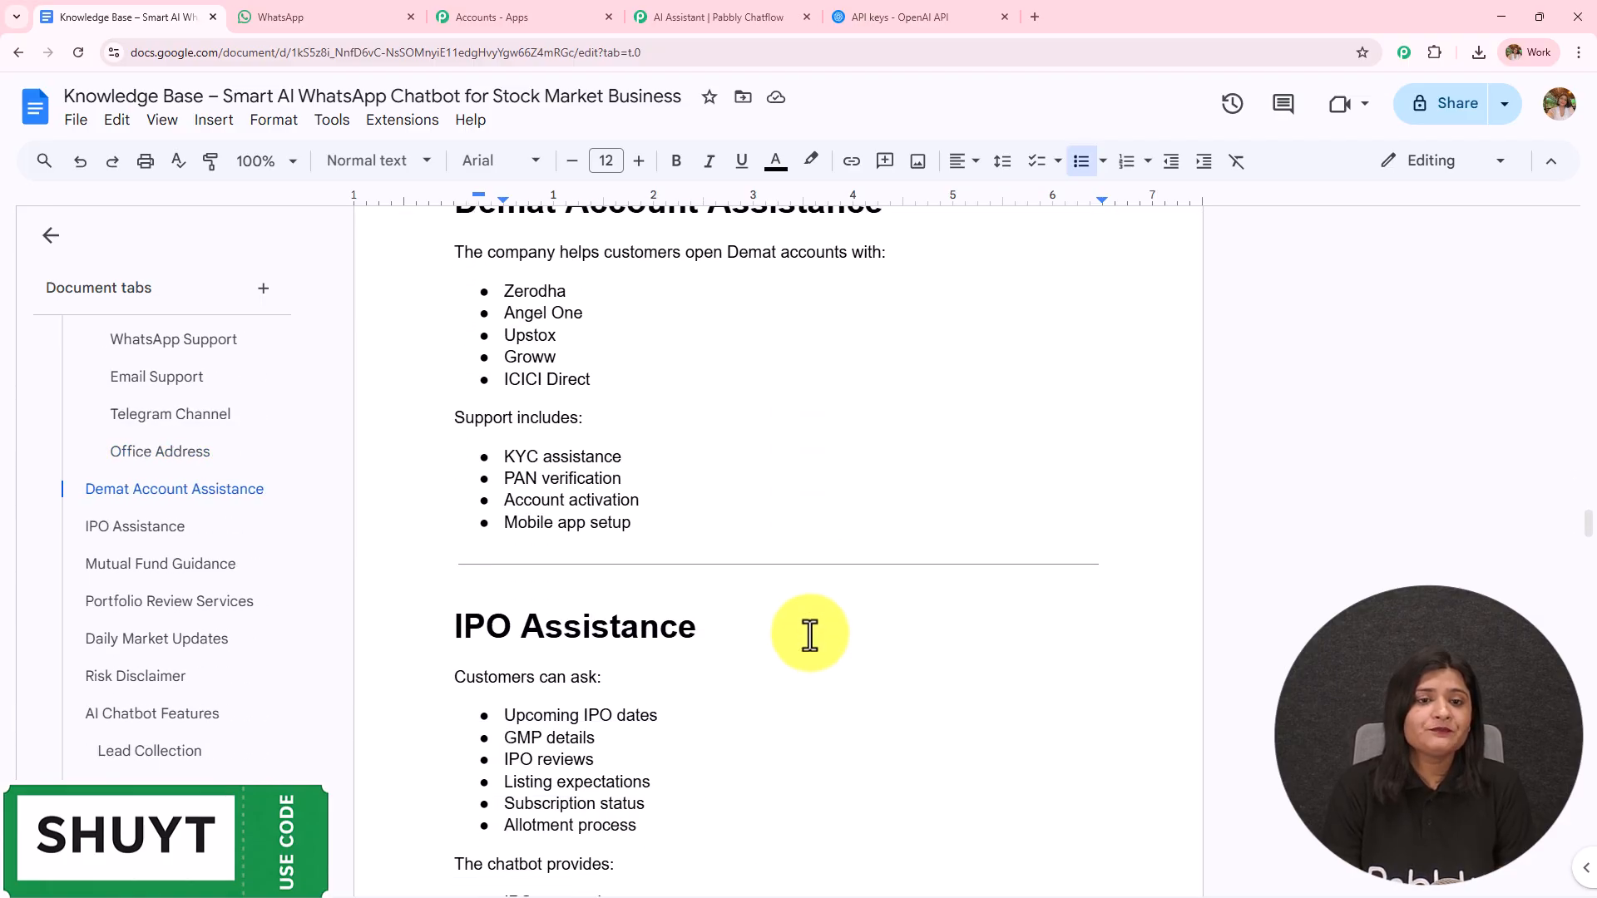
pyautogui.scroll(1, 809, 635)
pyautogui.scroll(-8, 810, 635)
pyautogui.scroll(-11, 810, 634)
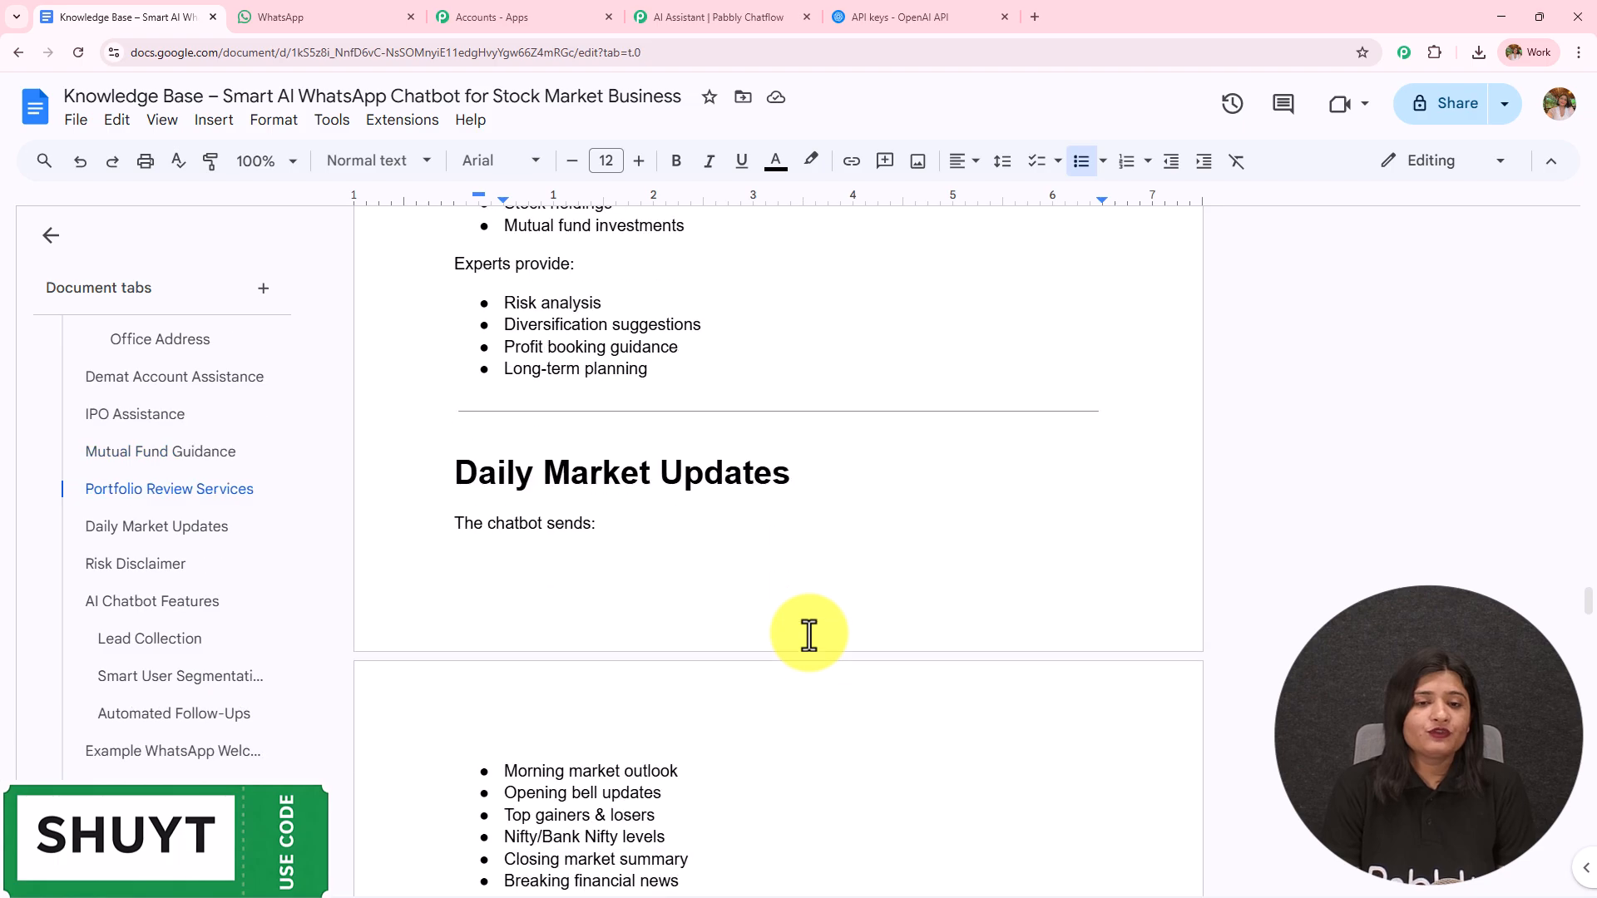
pyautogui.scroll(2, 809, 635)
pyautogui.scroll(-15, 809, 635)
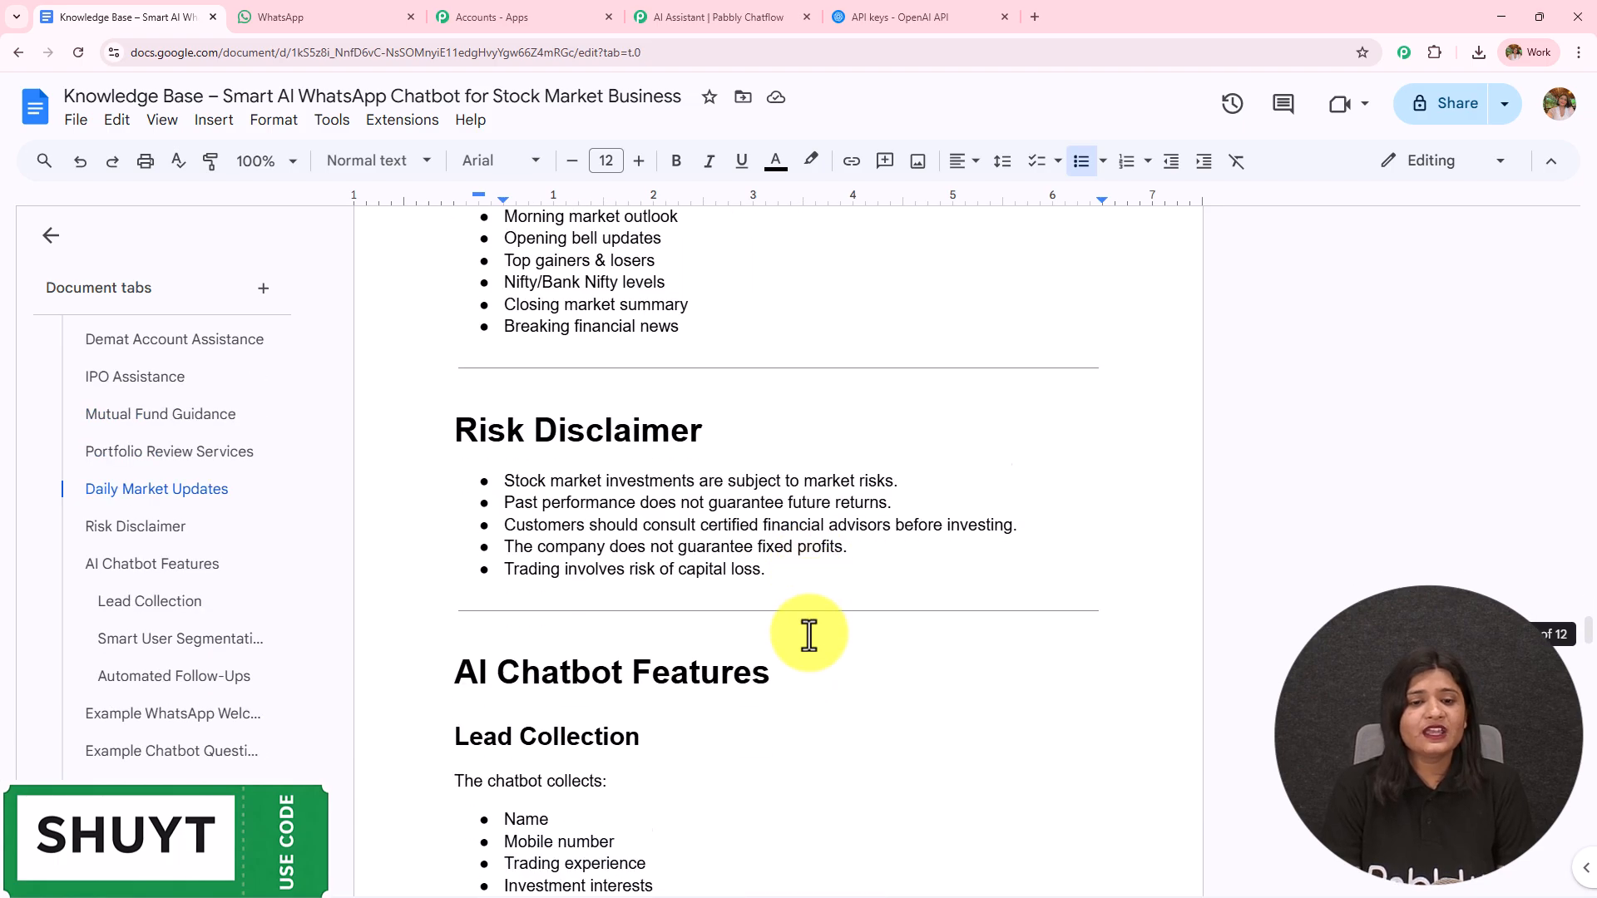
pyautogui.scroll(-20, 809, 634)
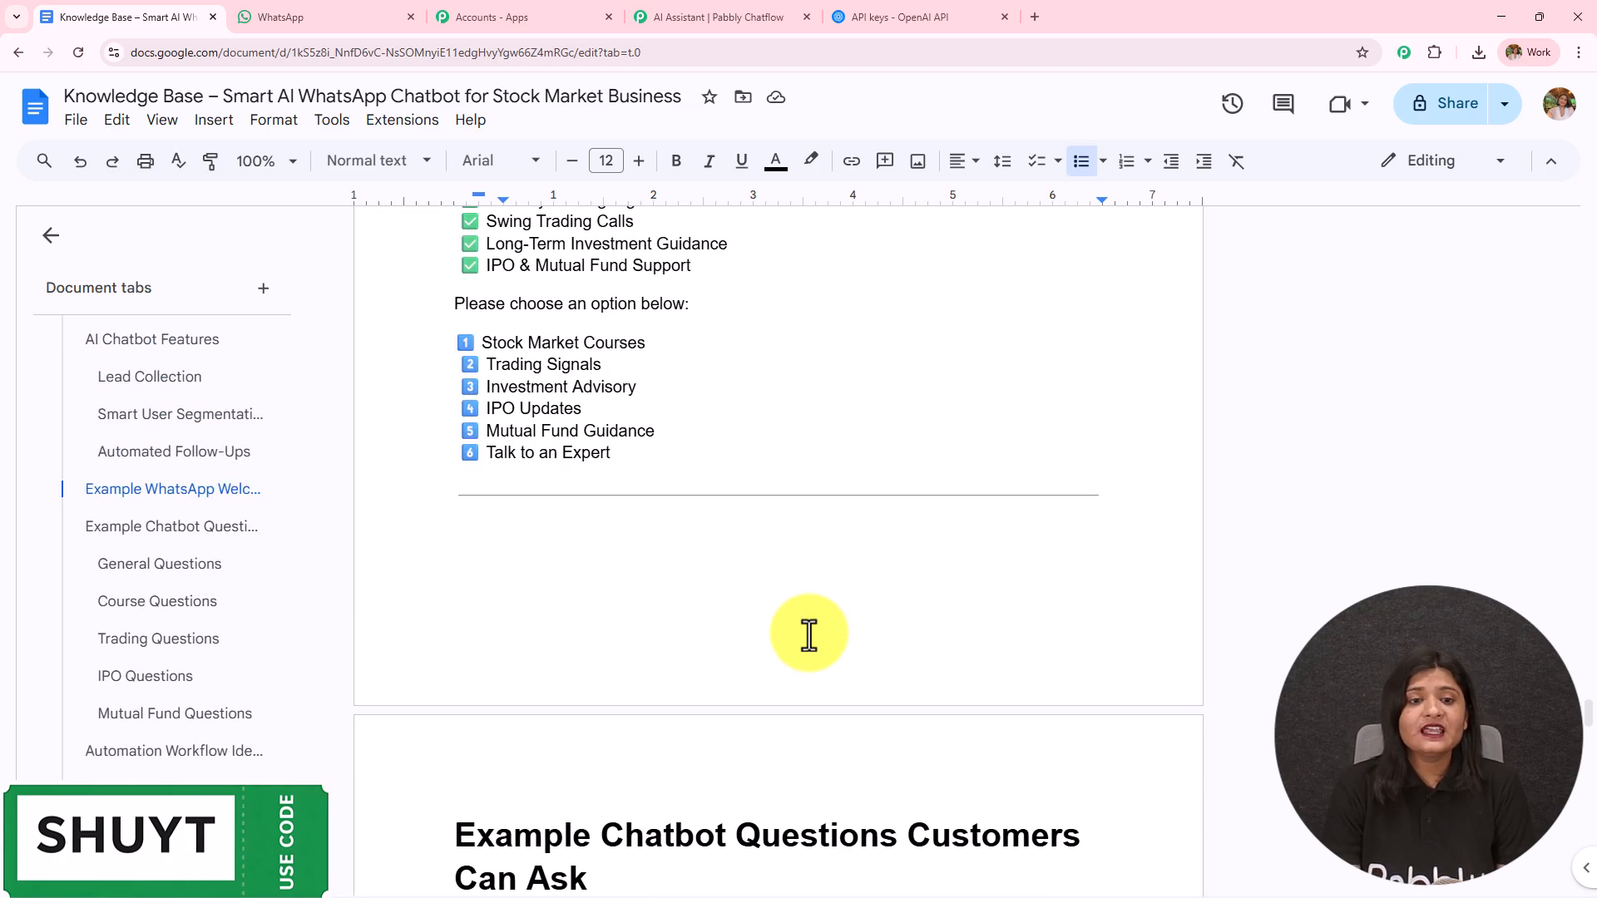
pyautogui.scroll(-10, 810, 635)
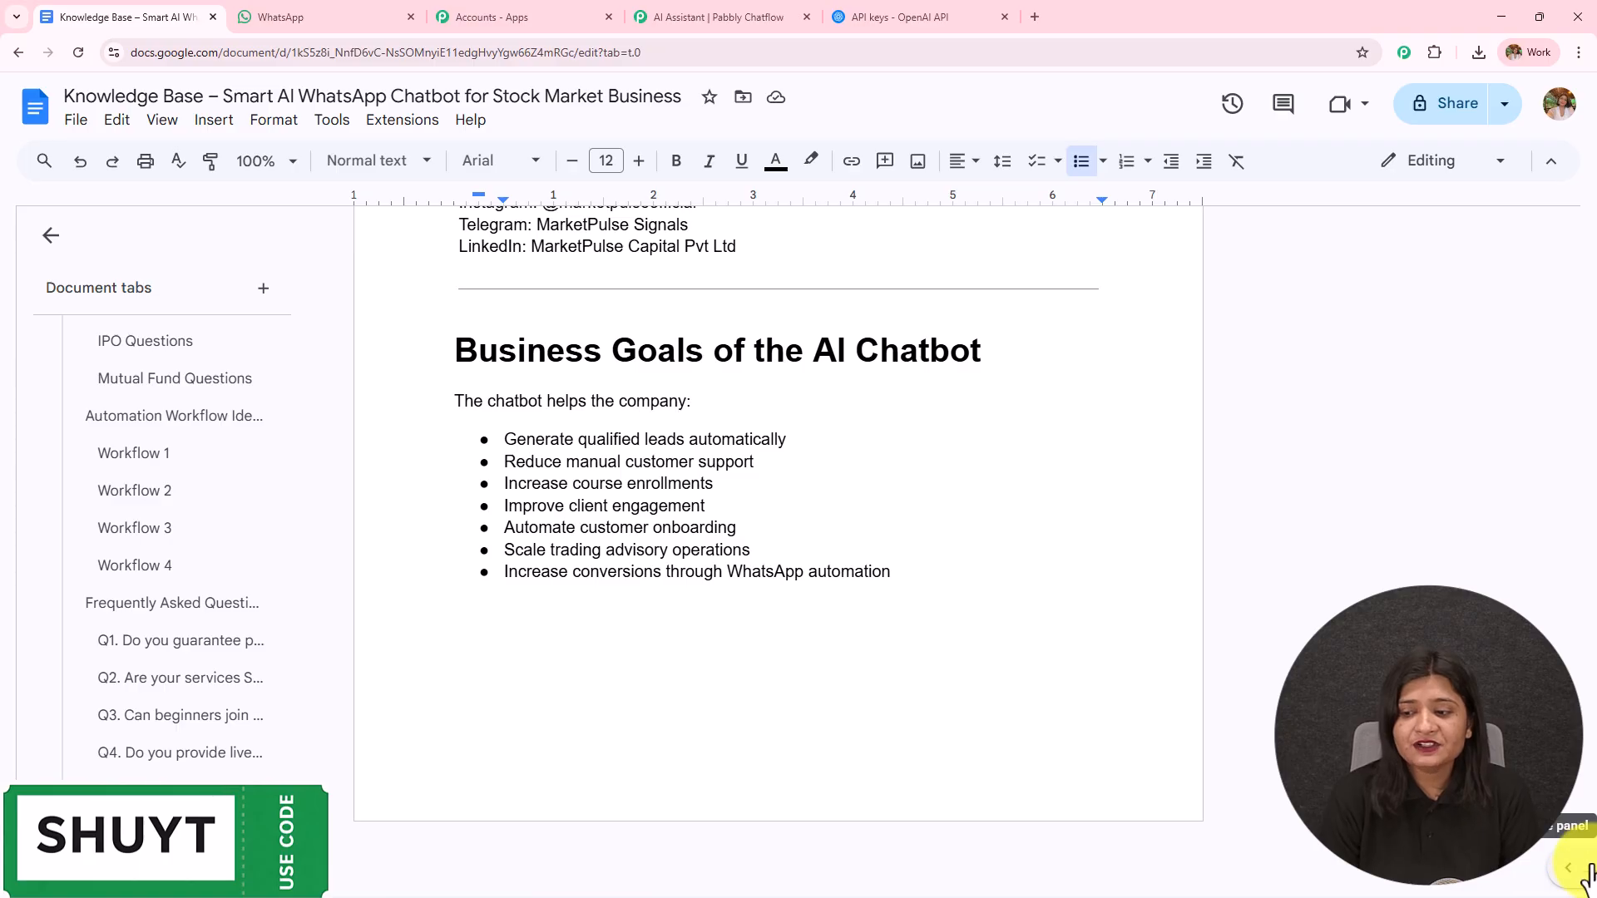
pyautogui.scroll(20, 1580, 666)
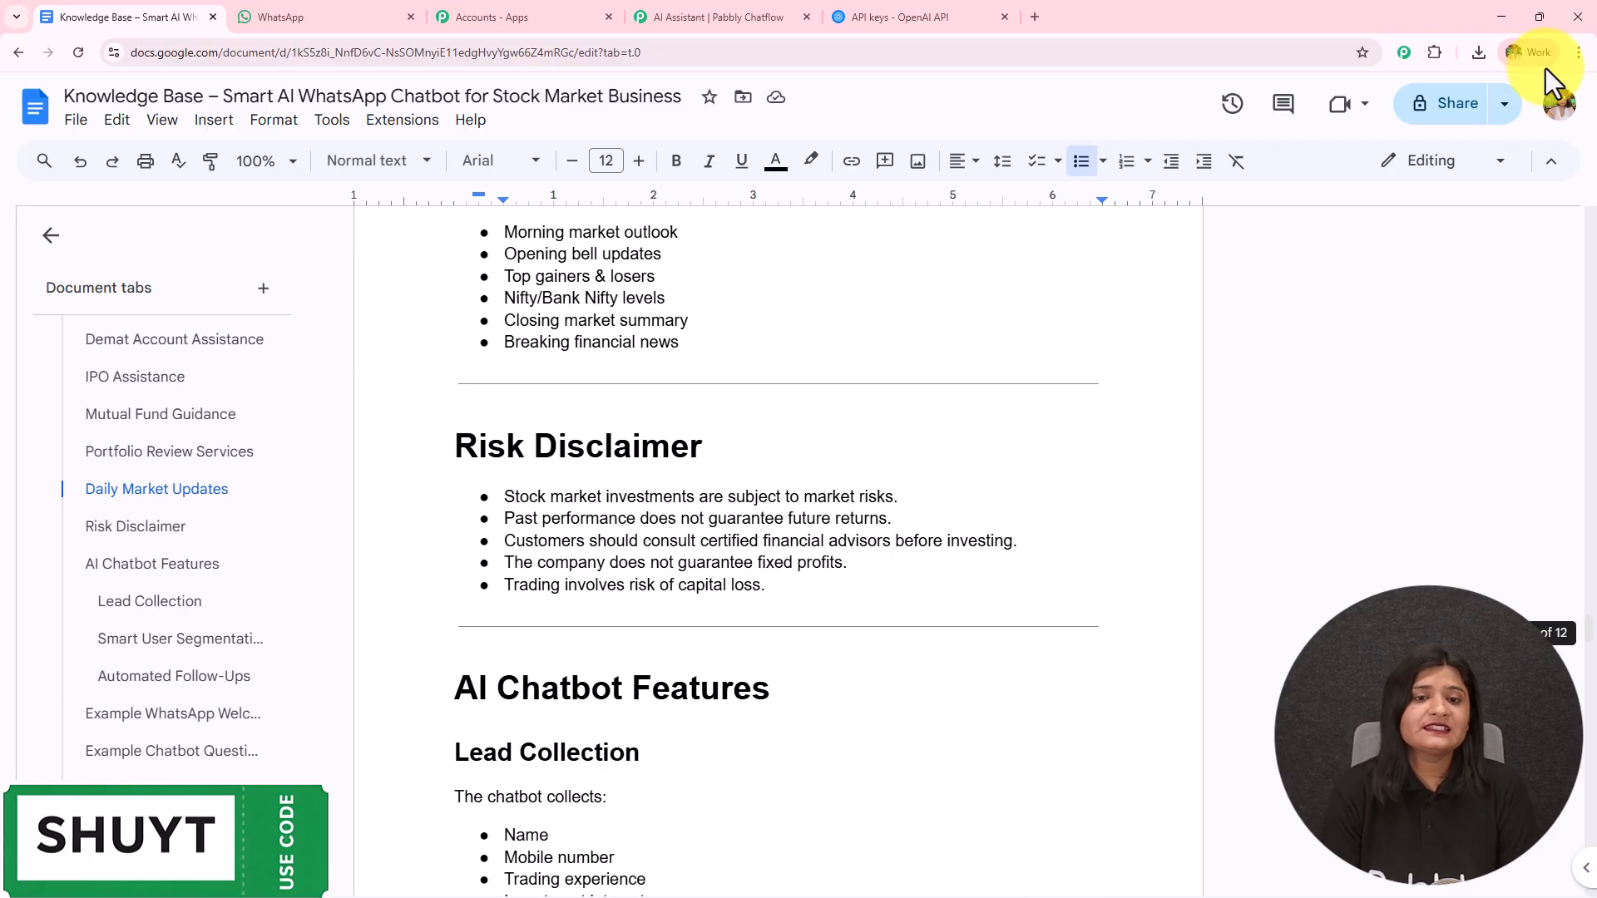
pyautogui.scroll(20, 1568, 233)
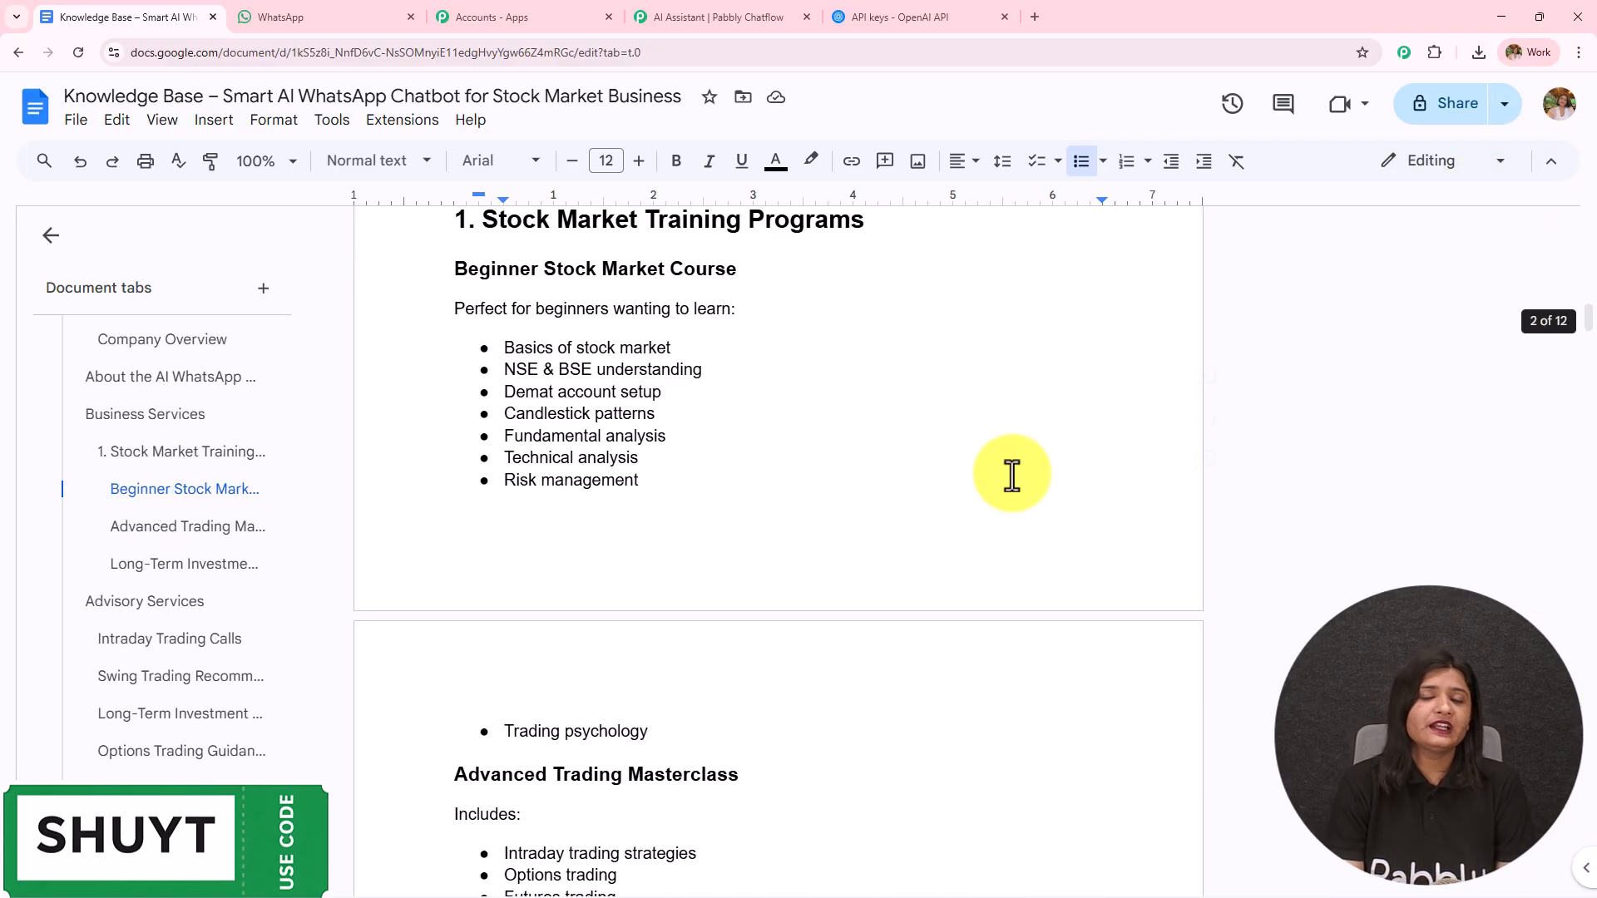
pyautogui.scroll(8, 919, 481)
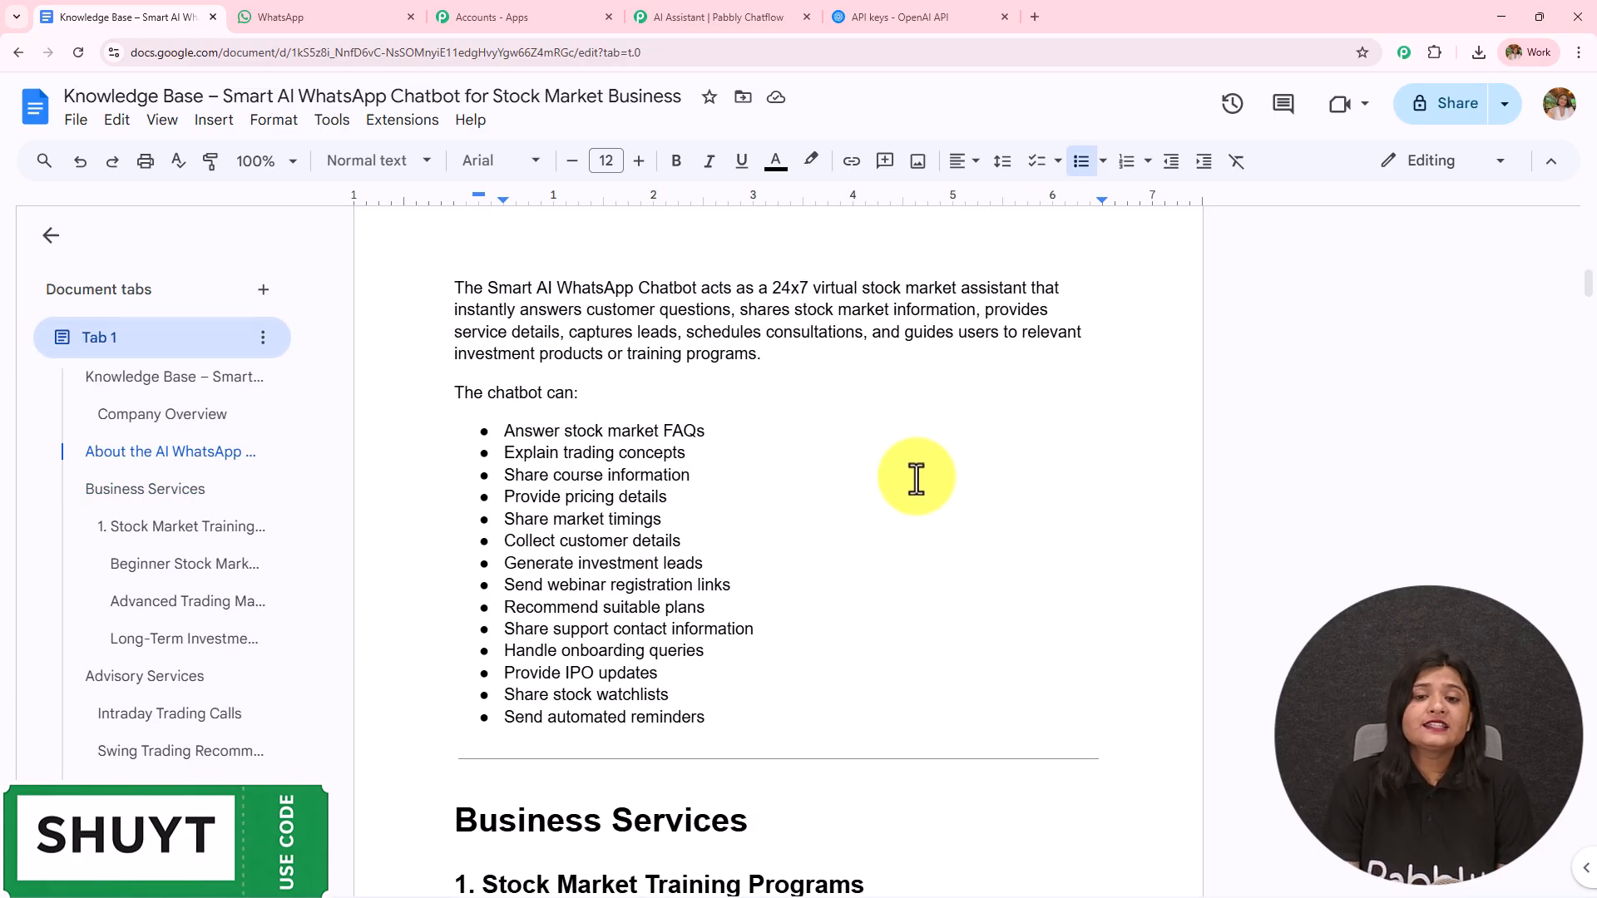
pyautogui.scroll(15, 948, 516)
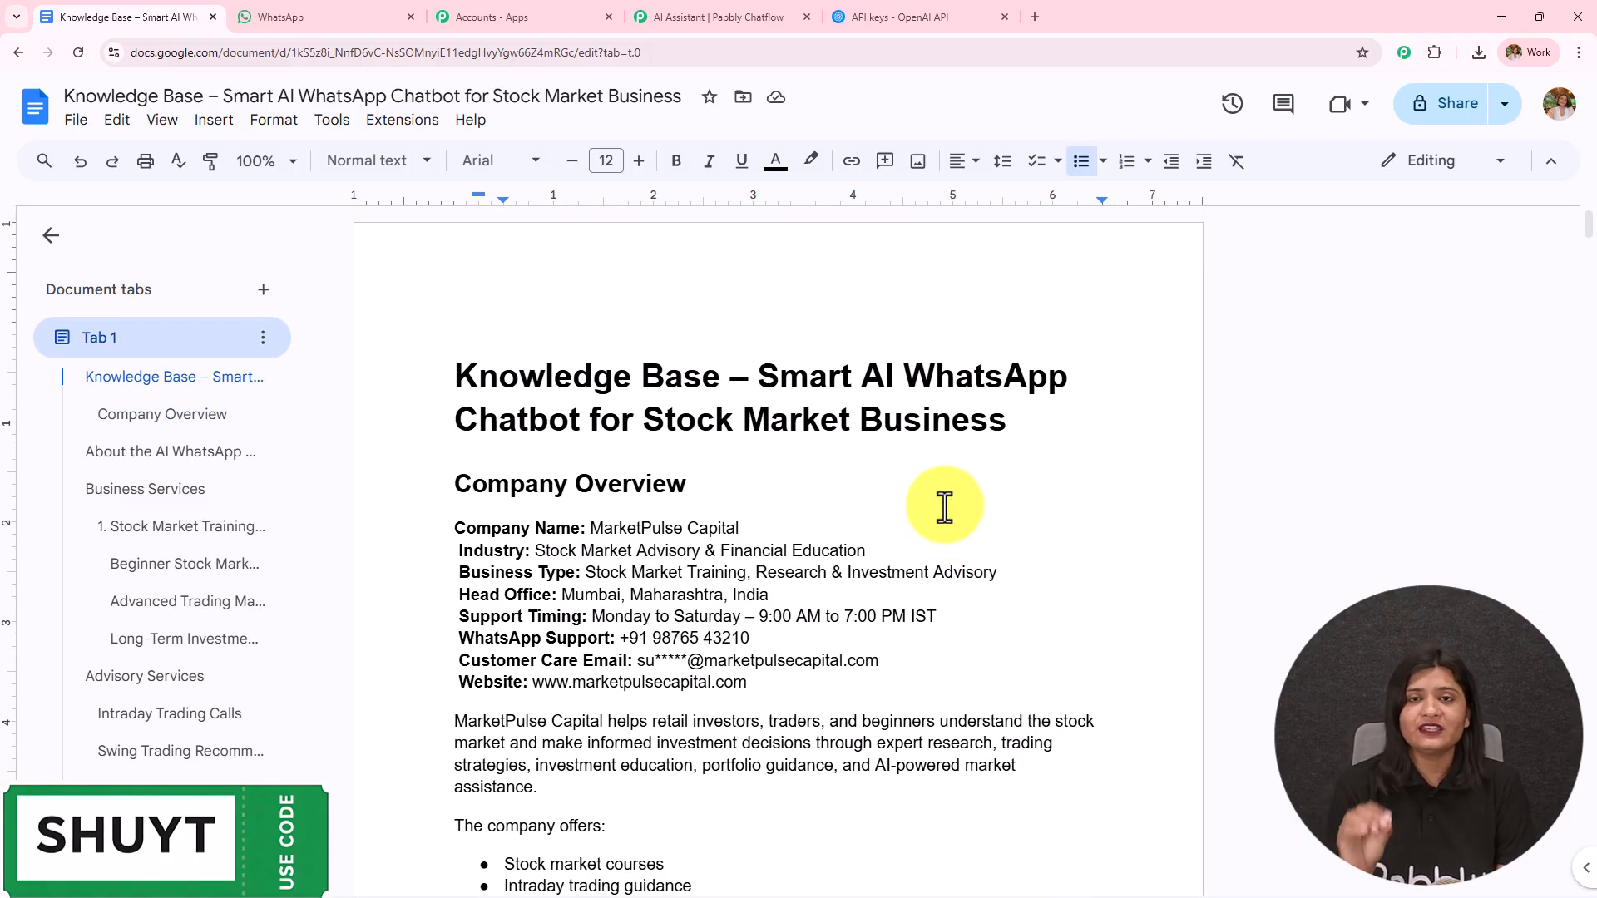
# - Return to the knowledge base document in Google Docs and look up its download option
pyautogui.click(677, 15)
pyautogui.click(566, 172)
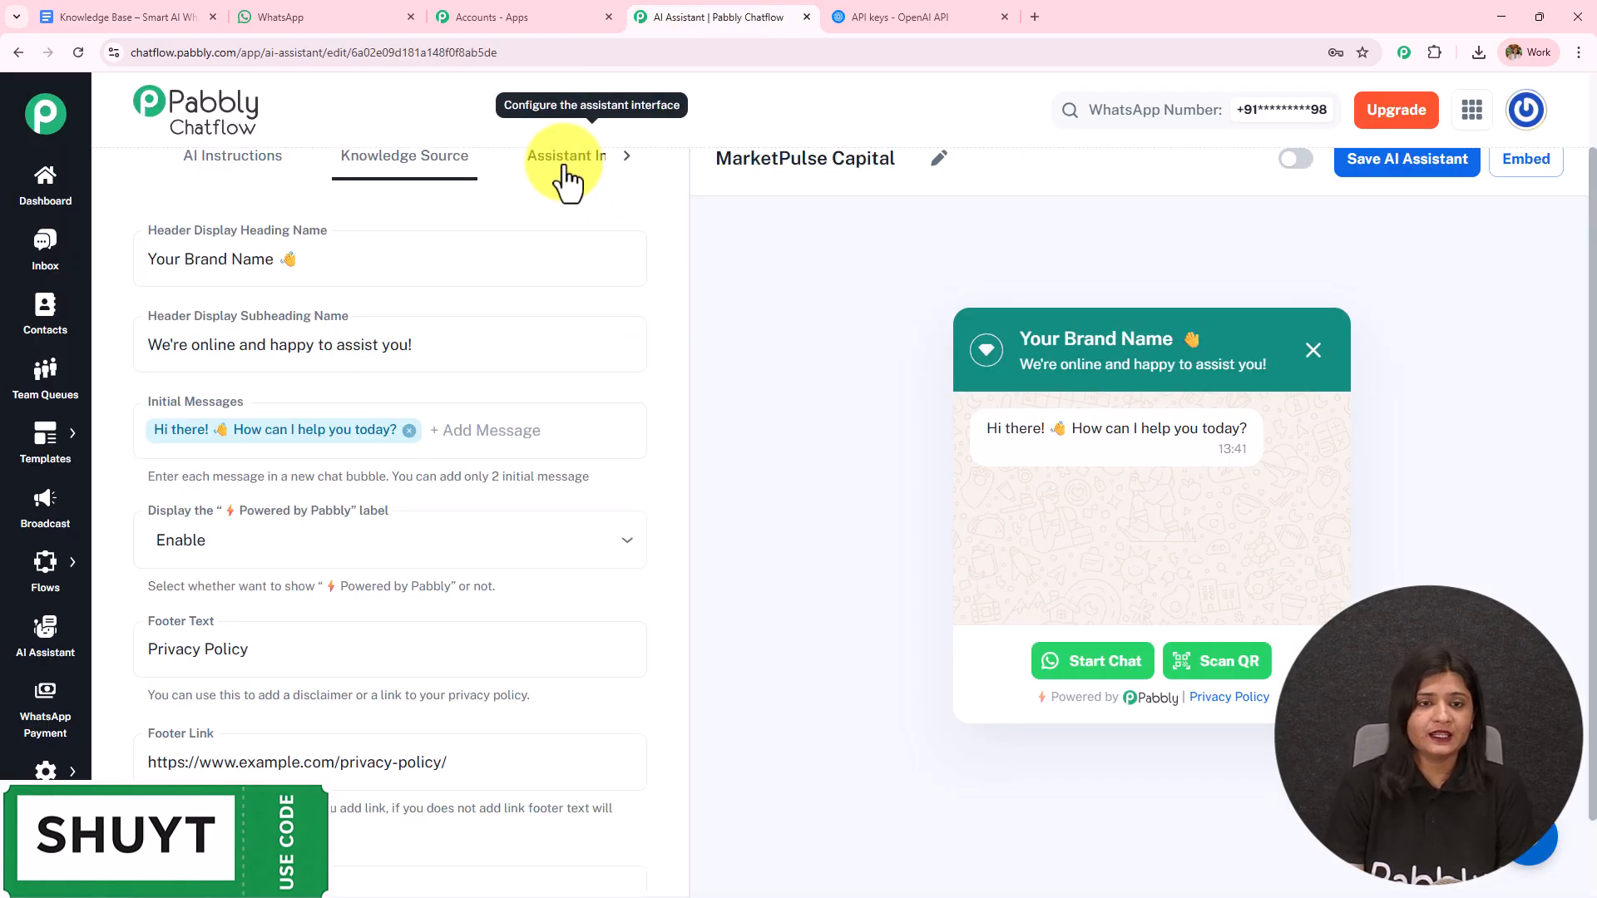
pyautogui.click(176, 15)
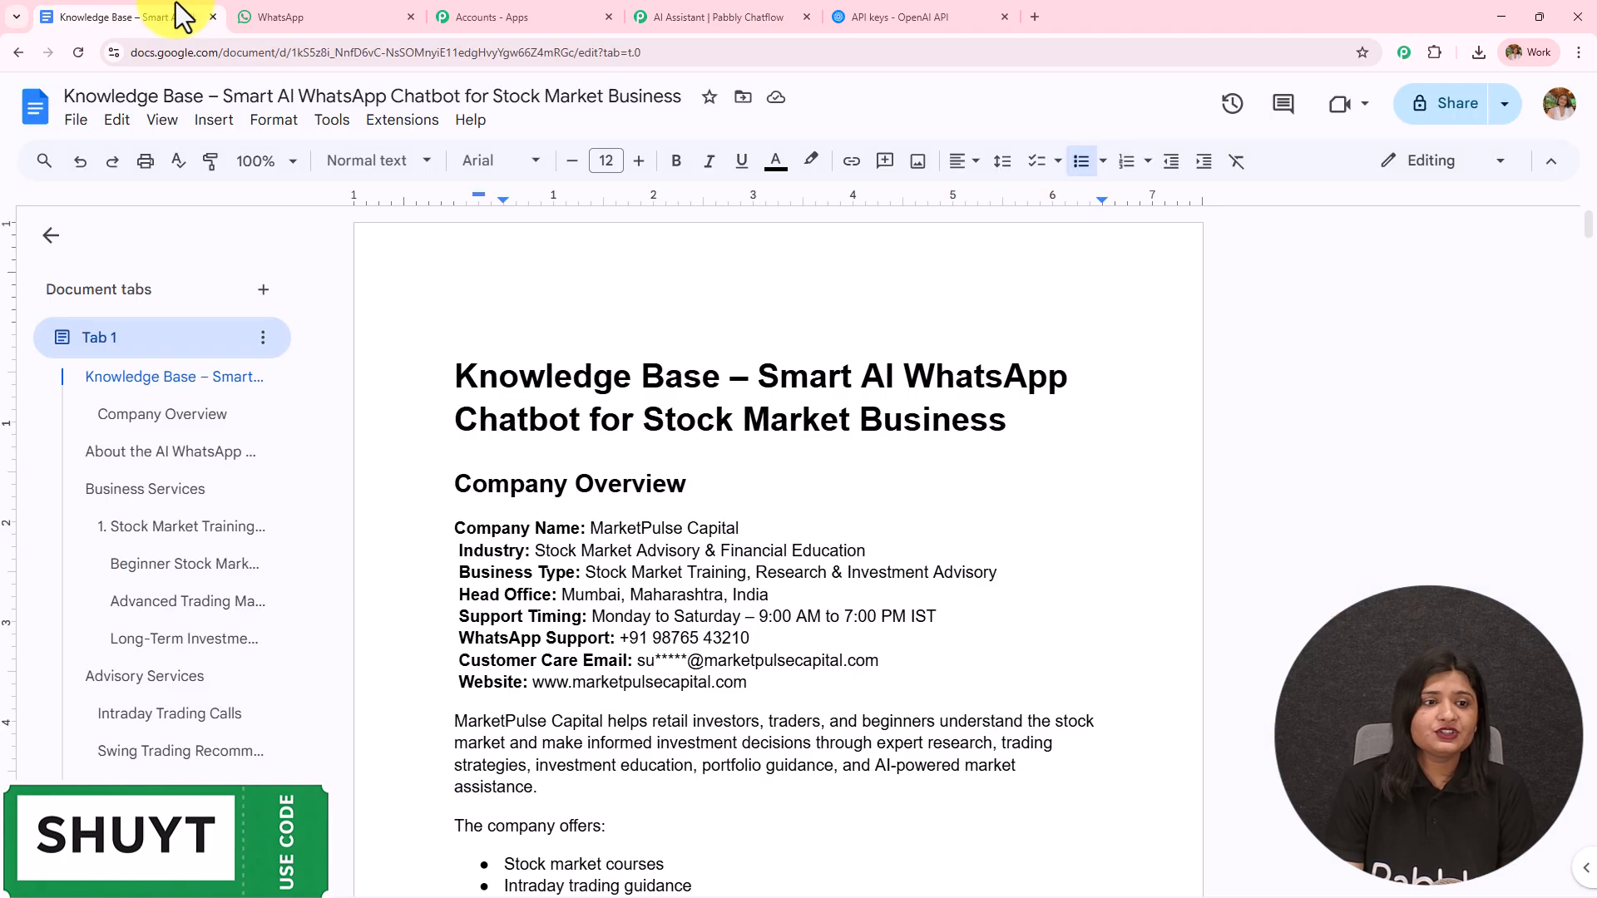
pyautogui.click(76, 119)
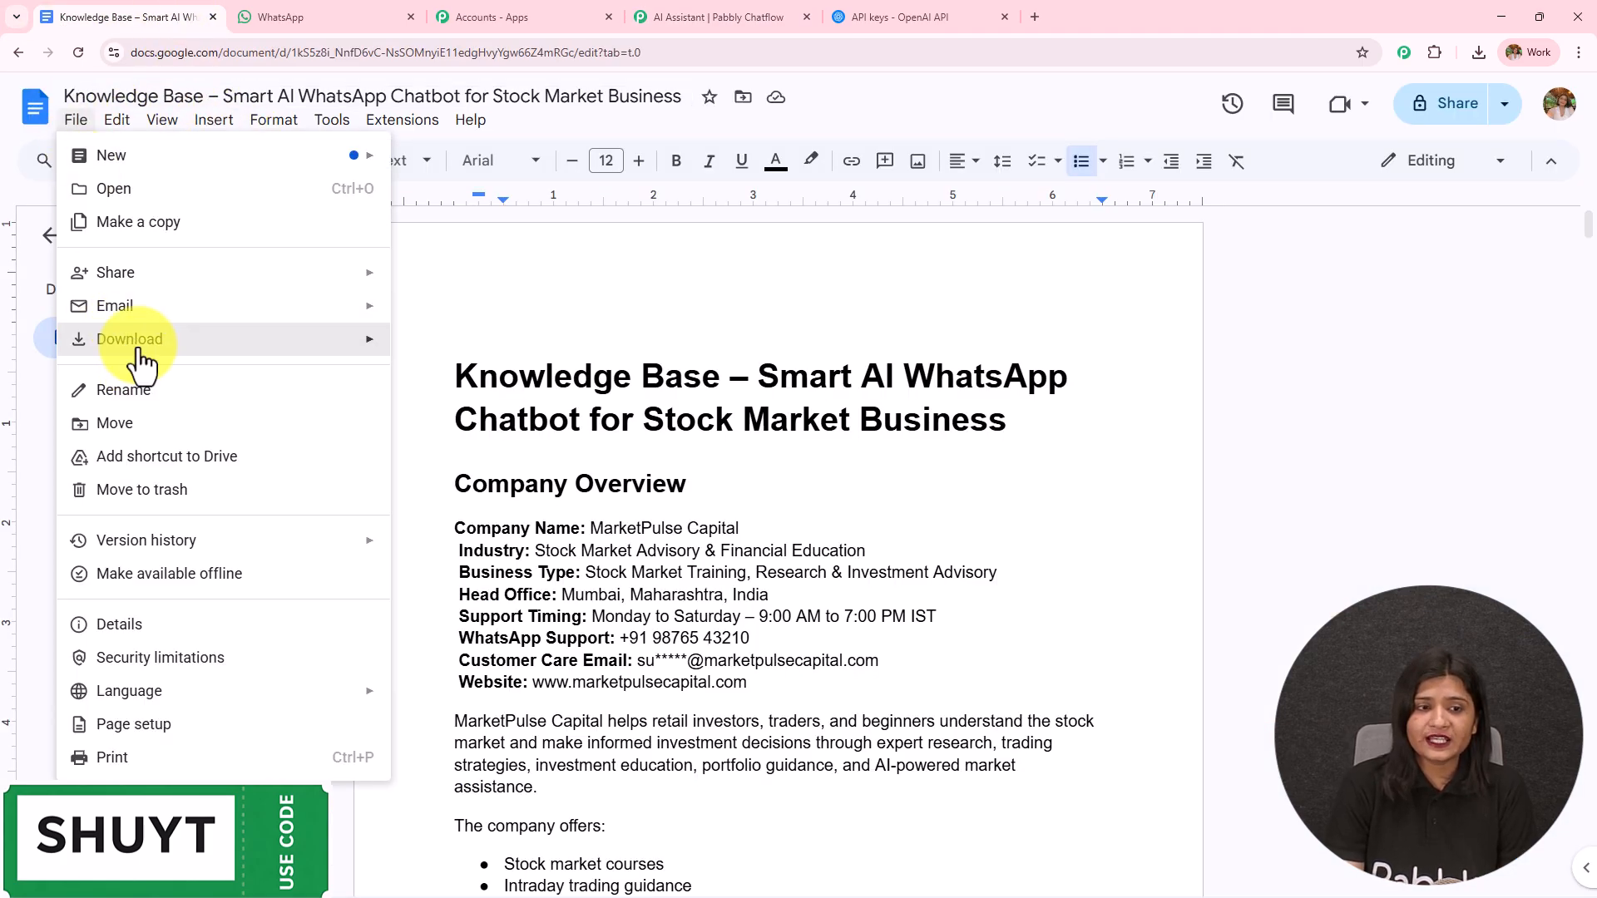
pyautogui.moveTo(139, 350)
# - Switch to Pabbly Chatflow and review the accepted file formats for the assistant's knowledge source upload
pyautogui.click(677, 17)
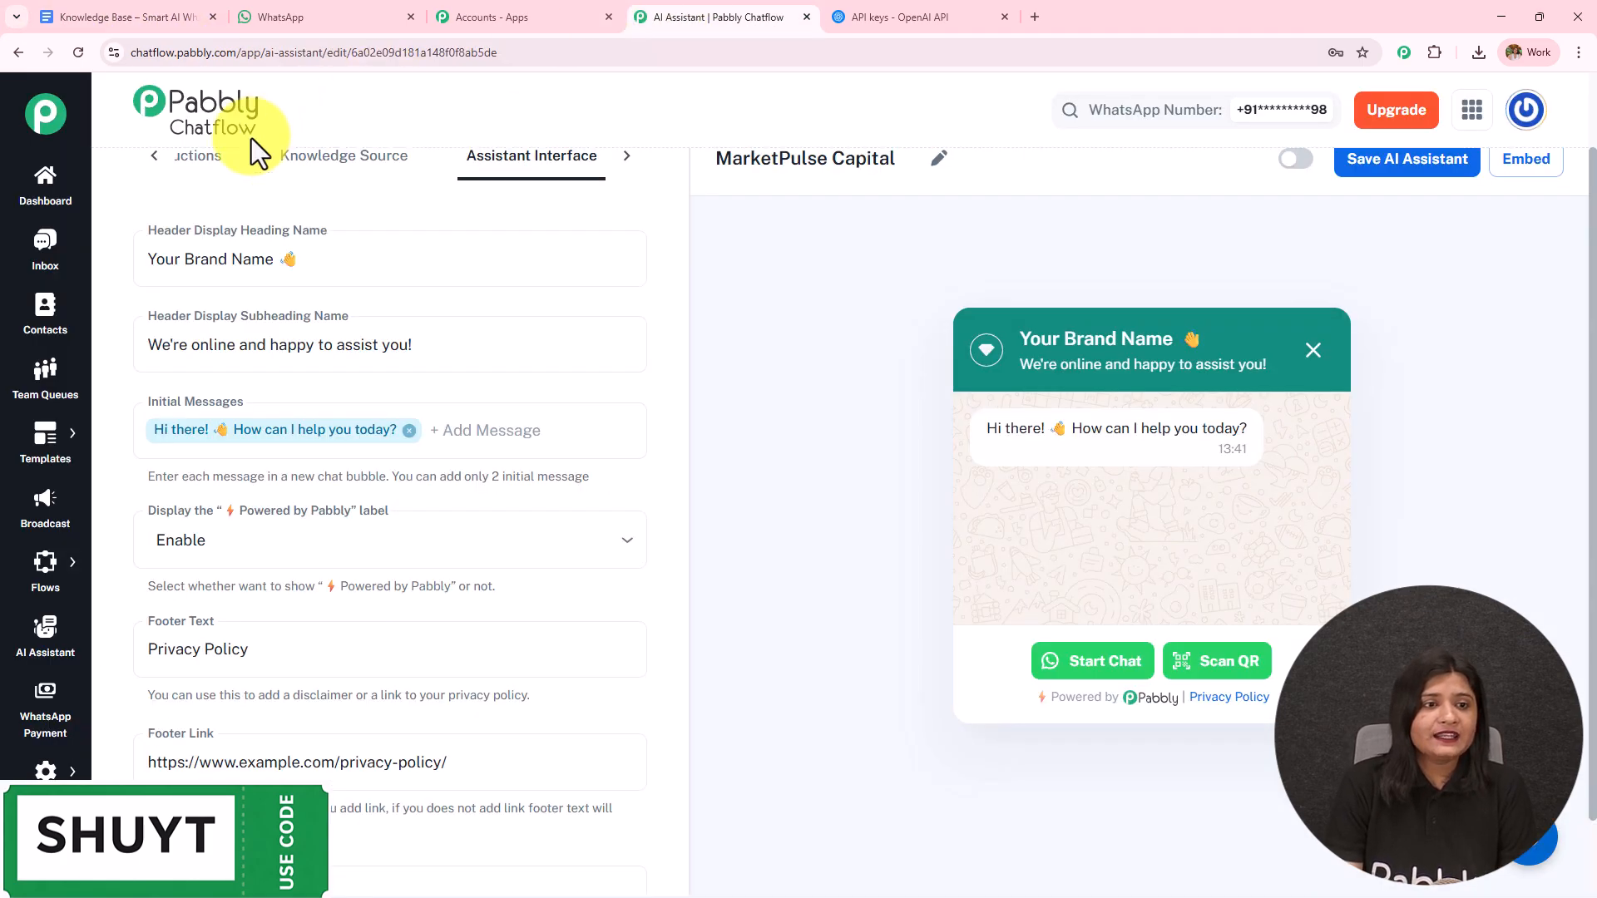
pyautogui.click(300, 158)
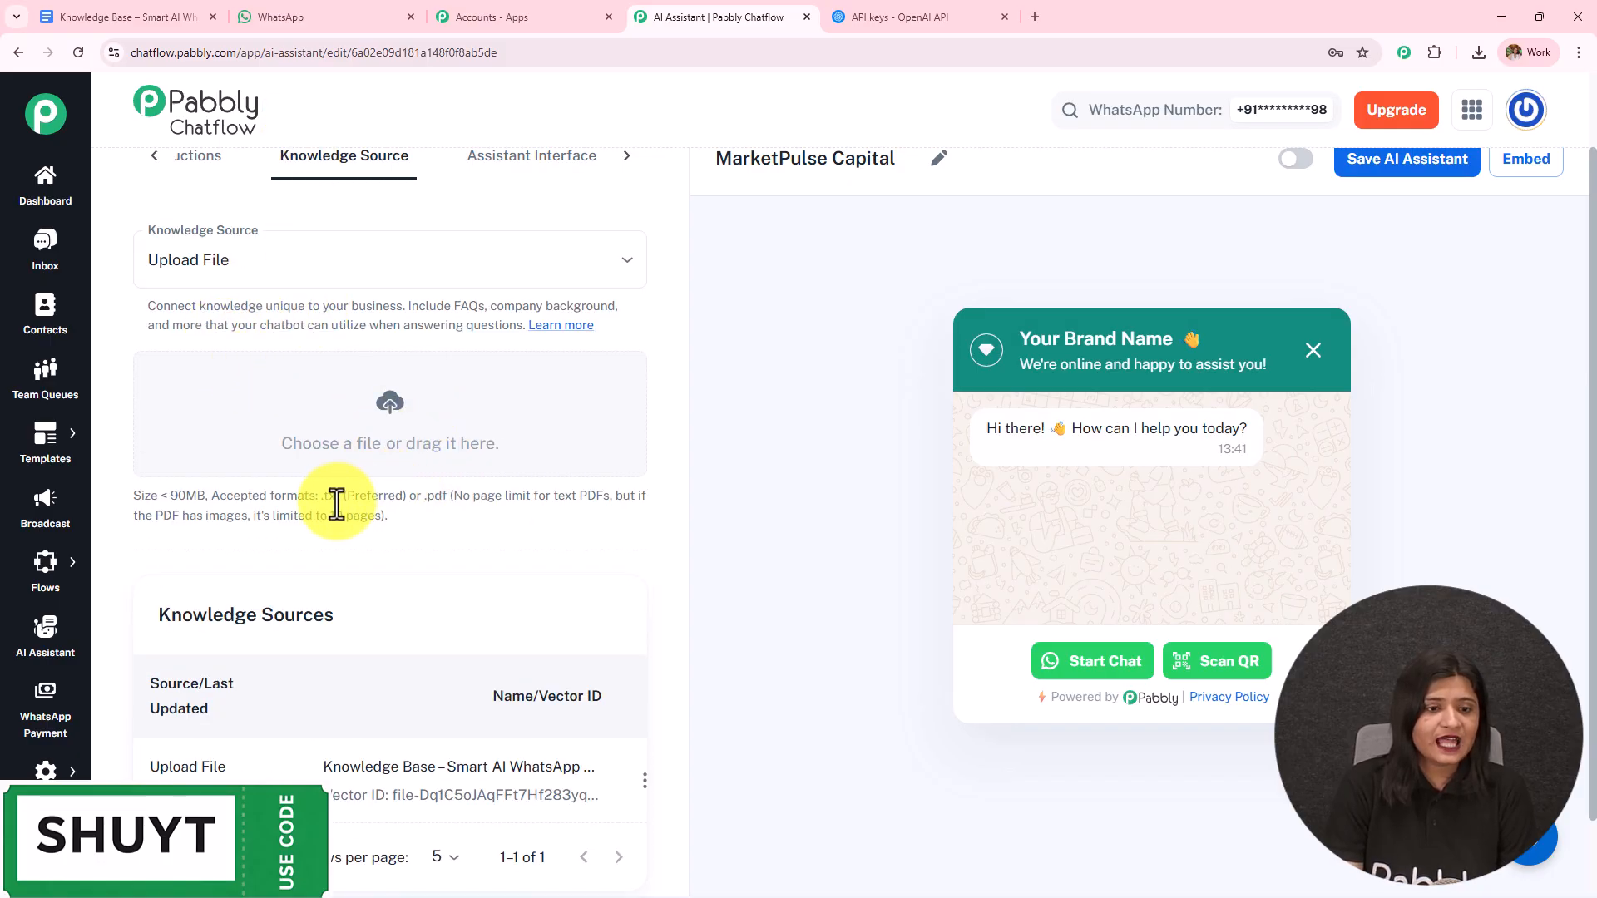
pyautogui.moveTo(336, 497)
pyautogui.mouseDown()
pyautogui.moveTo(307, 546)
pyautogui.moveTo(343, 508)
pyautogui.mouseUp()
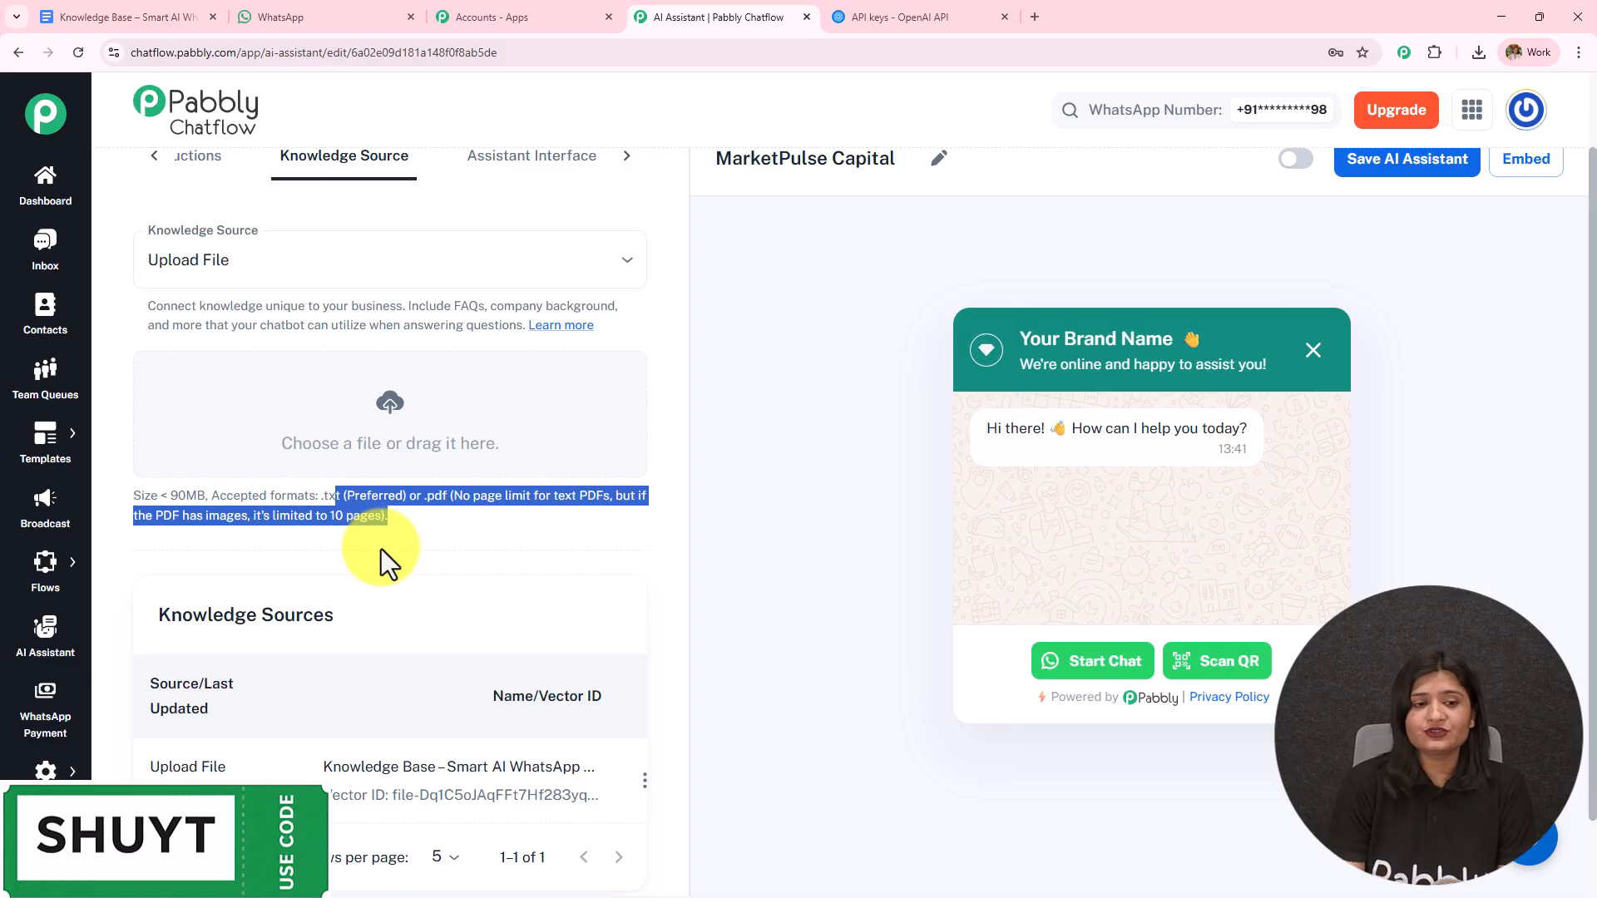
# - Replace the text before the emoji in the assistant interface's header display heading with "Name" and check the chat preview
pyautogui.click(514, 166)
pyautogui.moveTo(278, 260); pyautogui.dragTo(4, 272)
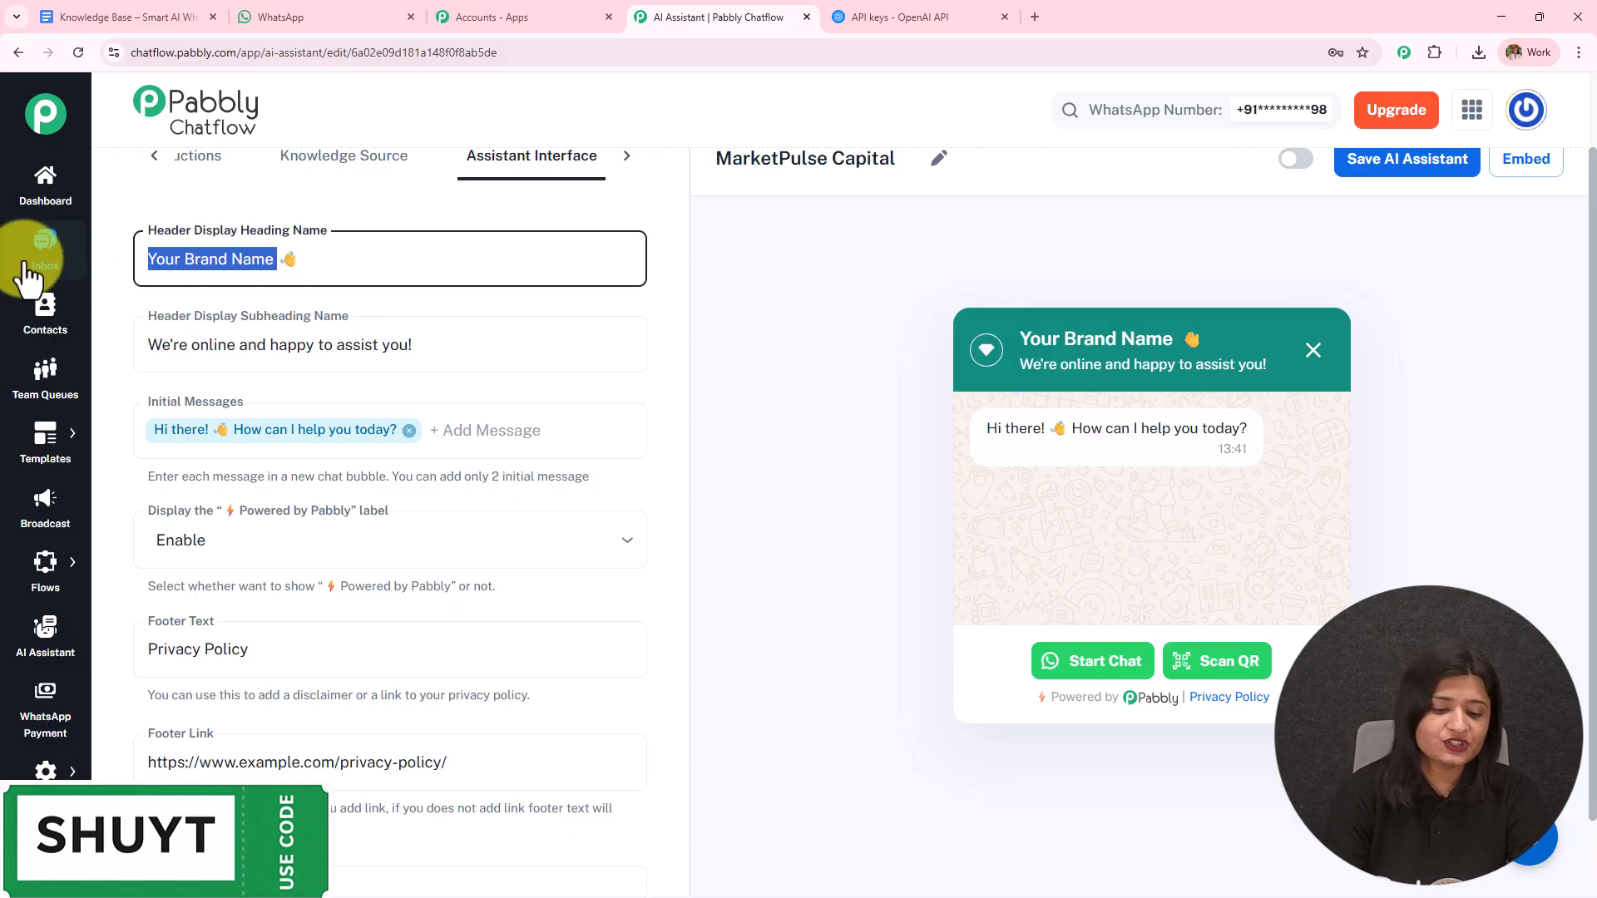
pyautogui.write('N')
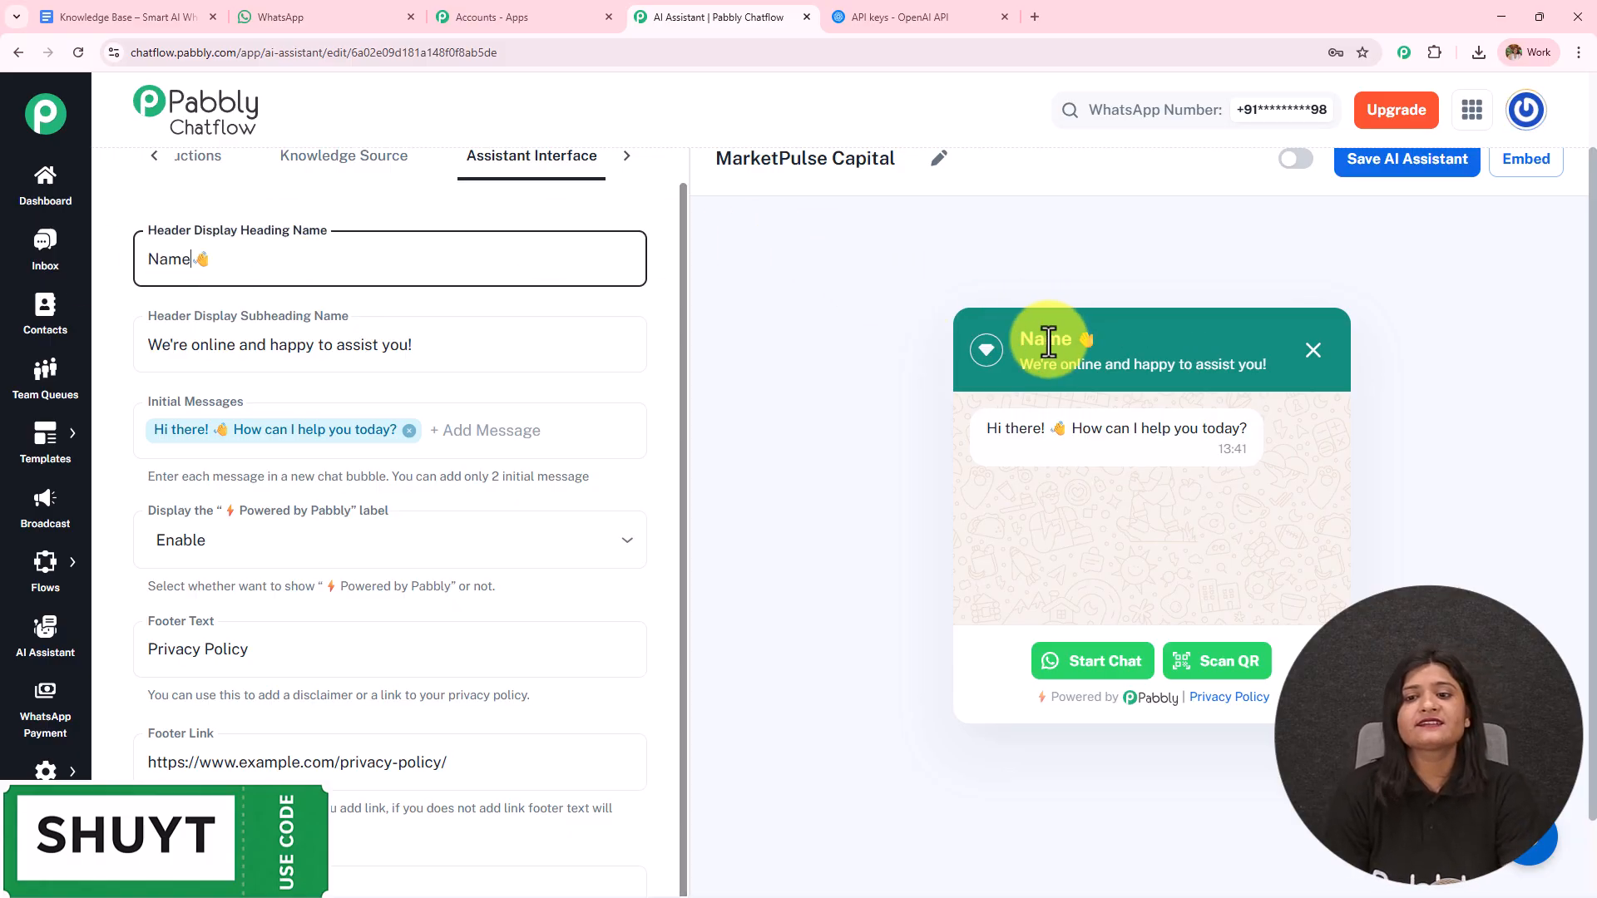
pyautogui.doubleClick(996, 343)
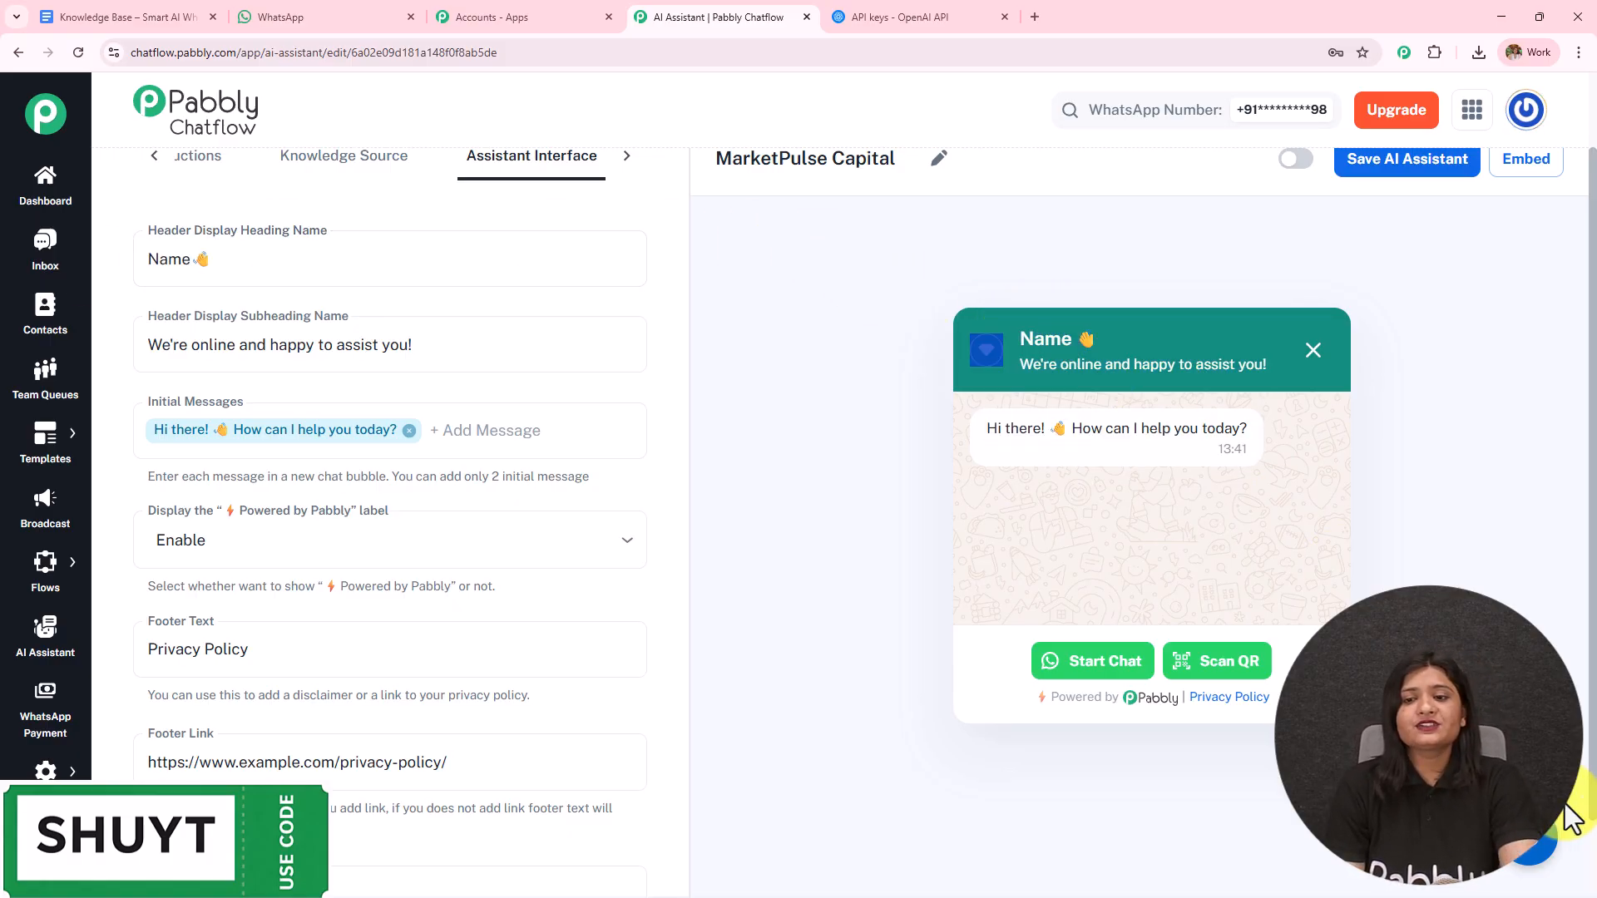
pyautogui.moveTo(1565, 804); pyautogui.dragTo(1414, 665)
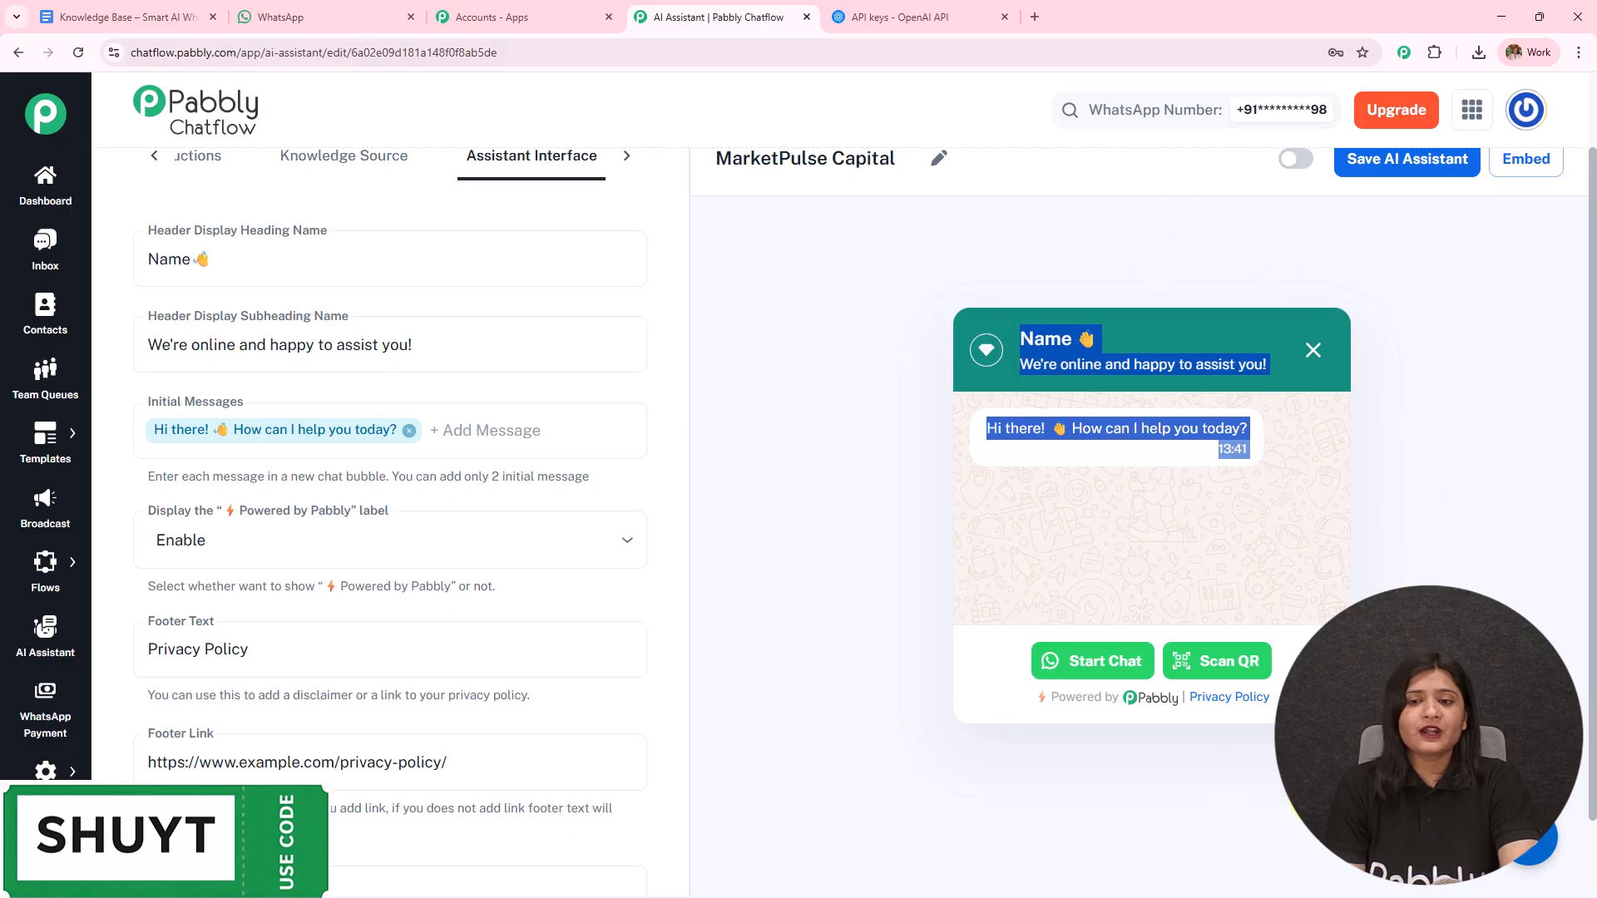
# - Try clearing the header display subheading and undo the deletion
pyautogui.click(488, 342)
pyautogui.moveTo(489, 342); pyautogui.dragTo(17, 356)
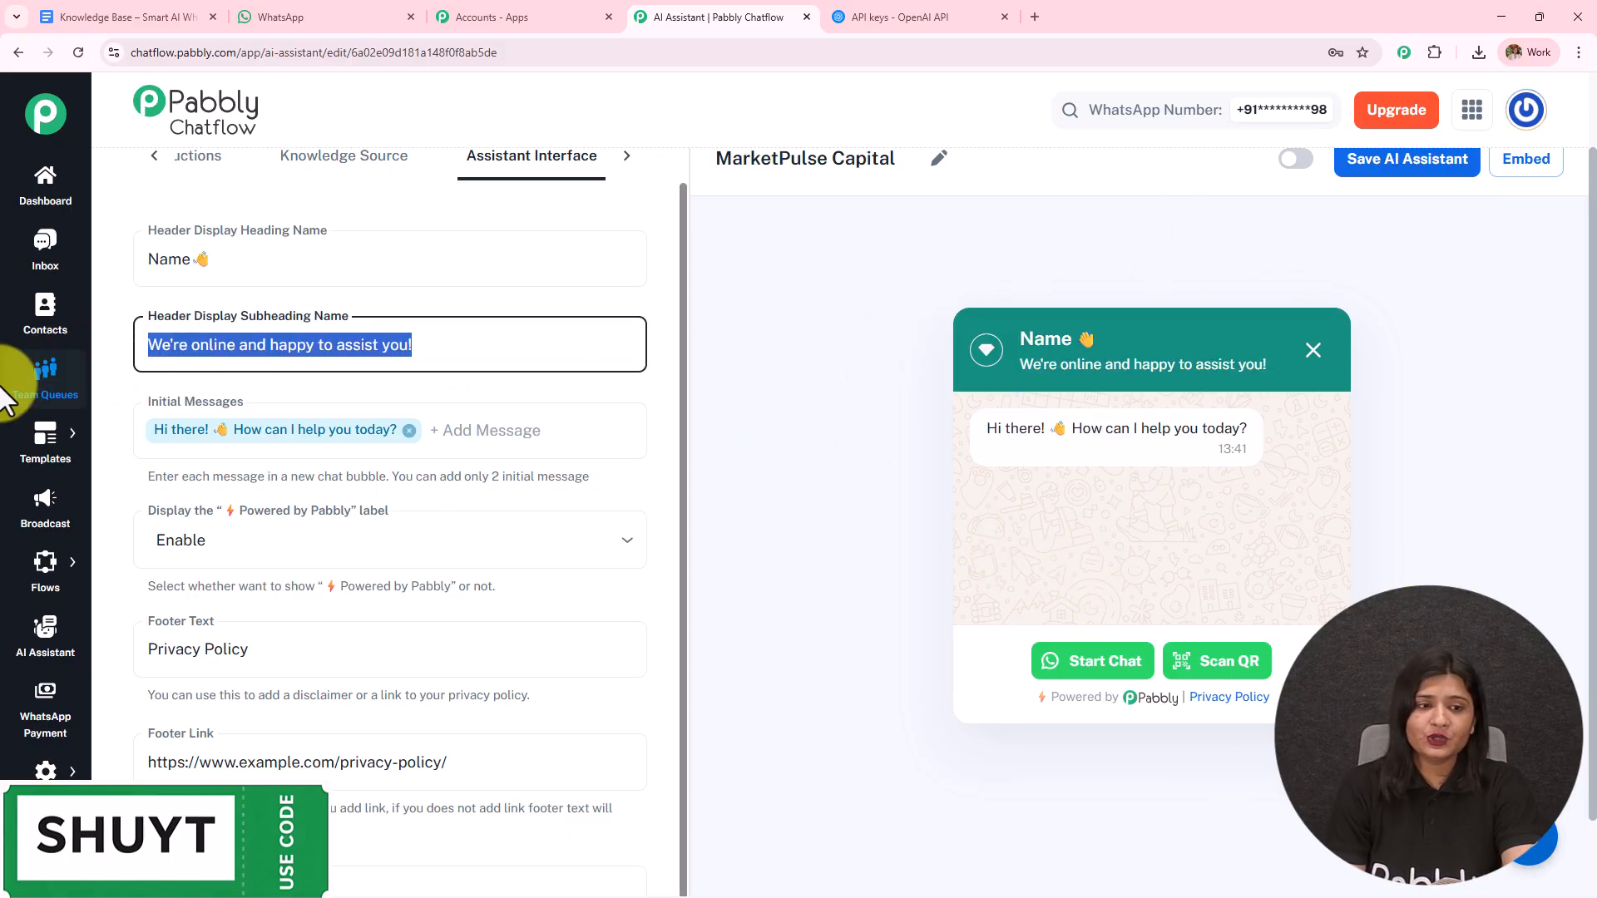
pyautogui.press('BackSpace')
pyautogui.hotkey('ctrl', 'z')
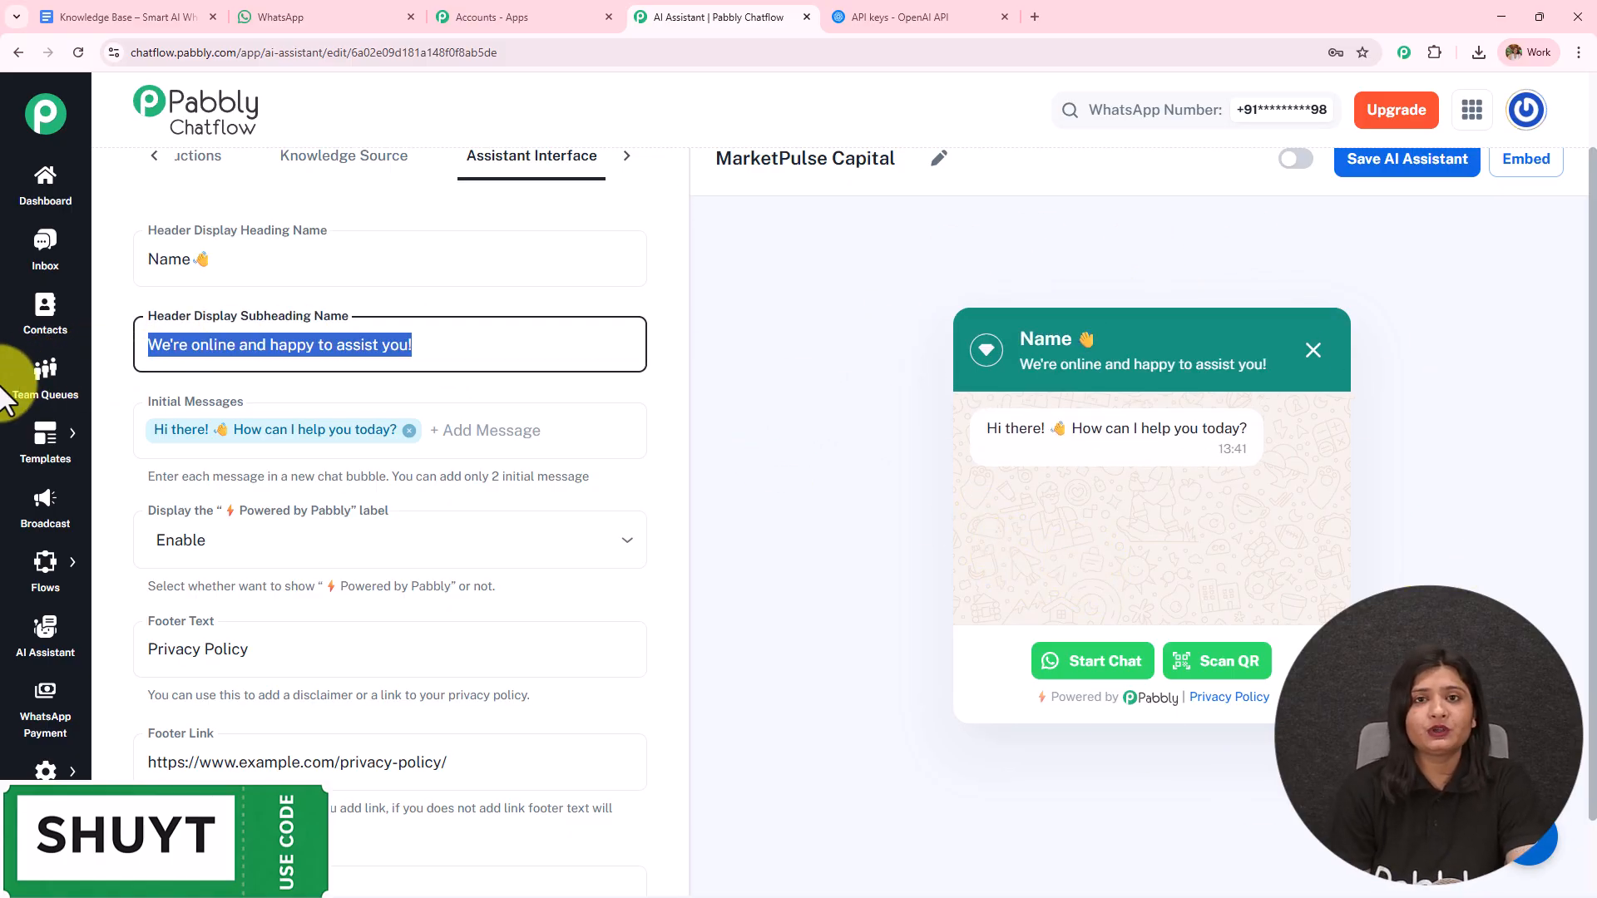
# - Examine the Initial Messages field and the interface settings below it
pyautogui.click(358, 438)
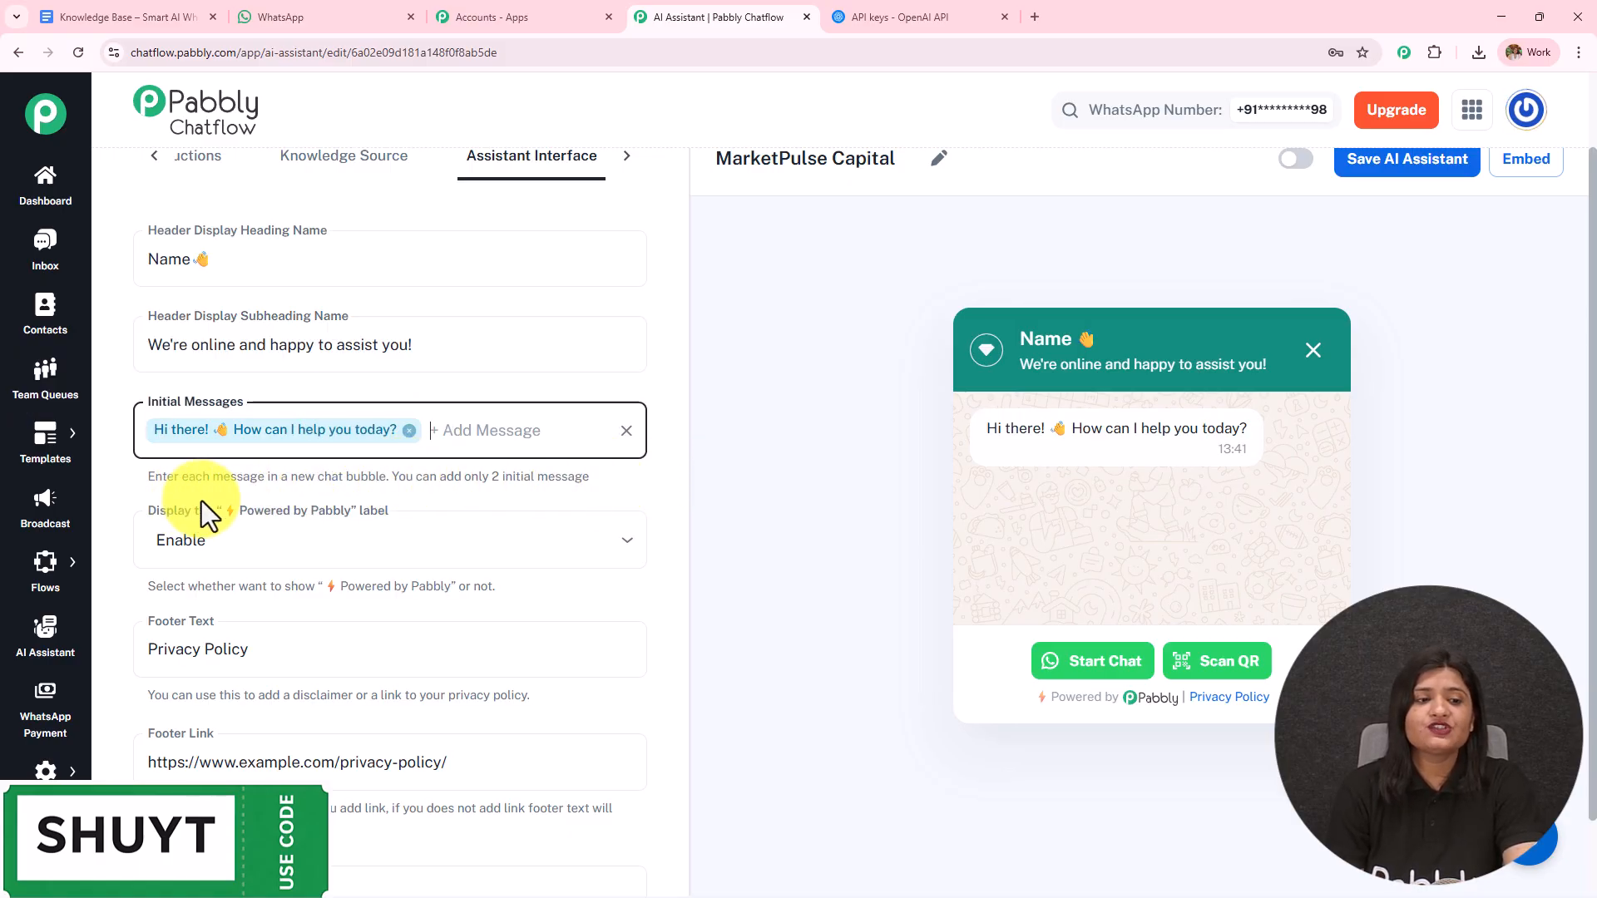
pyautogui.scroll(-1, 539, 485)
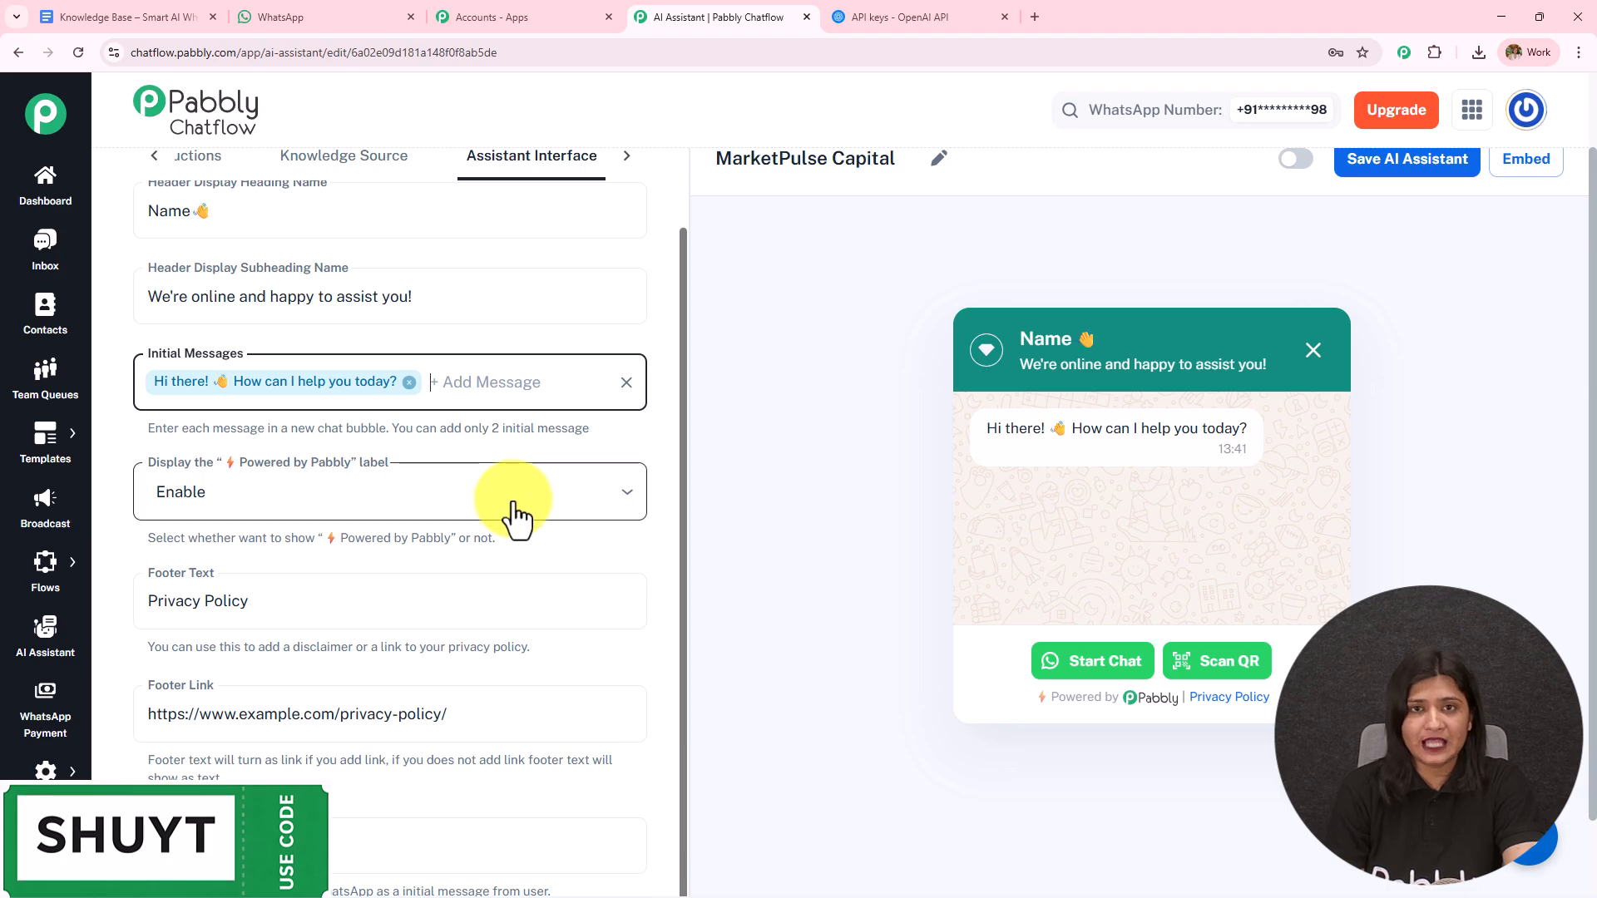
pyautogui.scroll(-1, 499, 516)
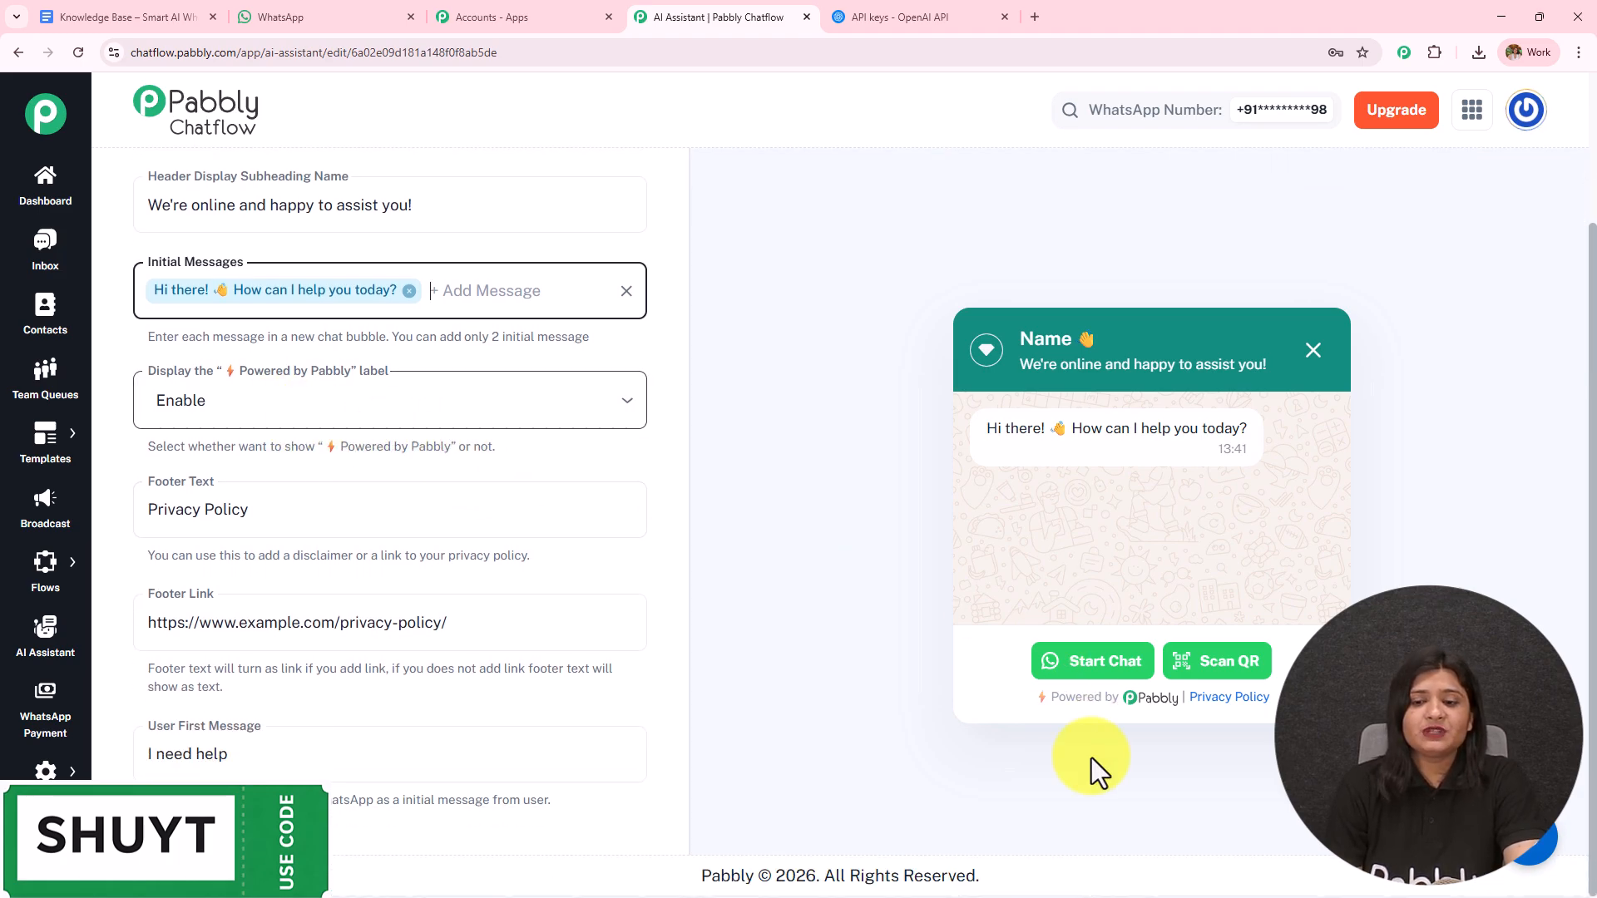
# - Try disabling the "Powered by Pabbly" label in the chat preview's footer and set it back to Enable
pyautogui.moveTo(1028, 712); pyautogui.dragTo(1273, 694)
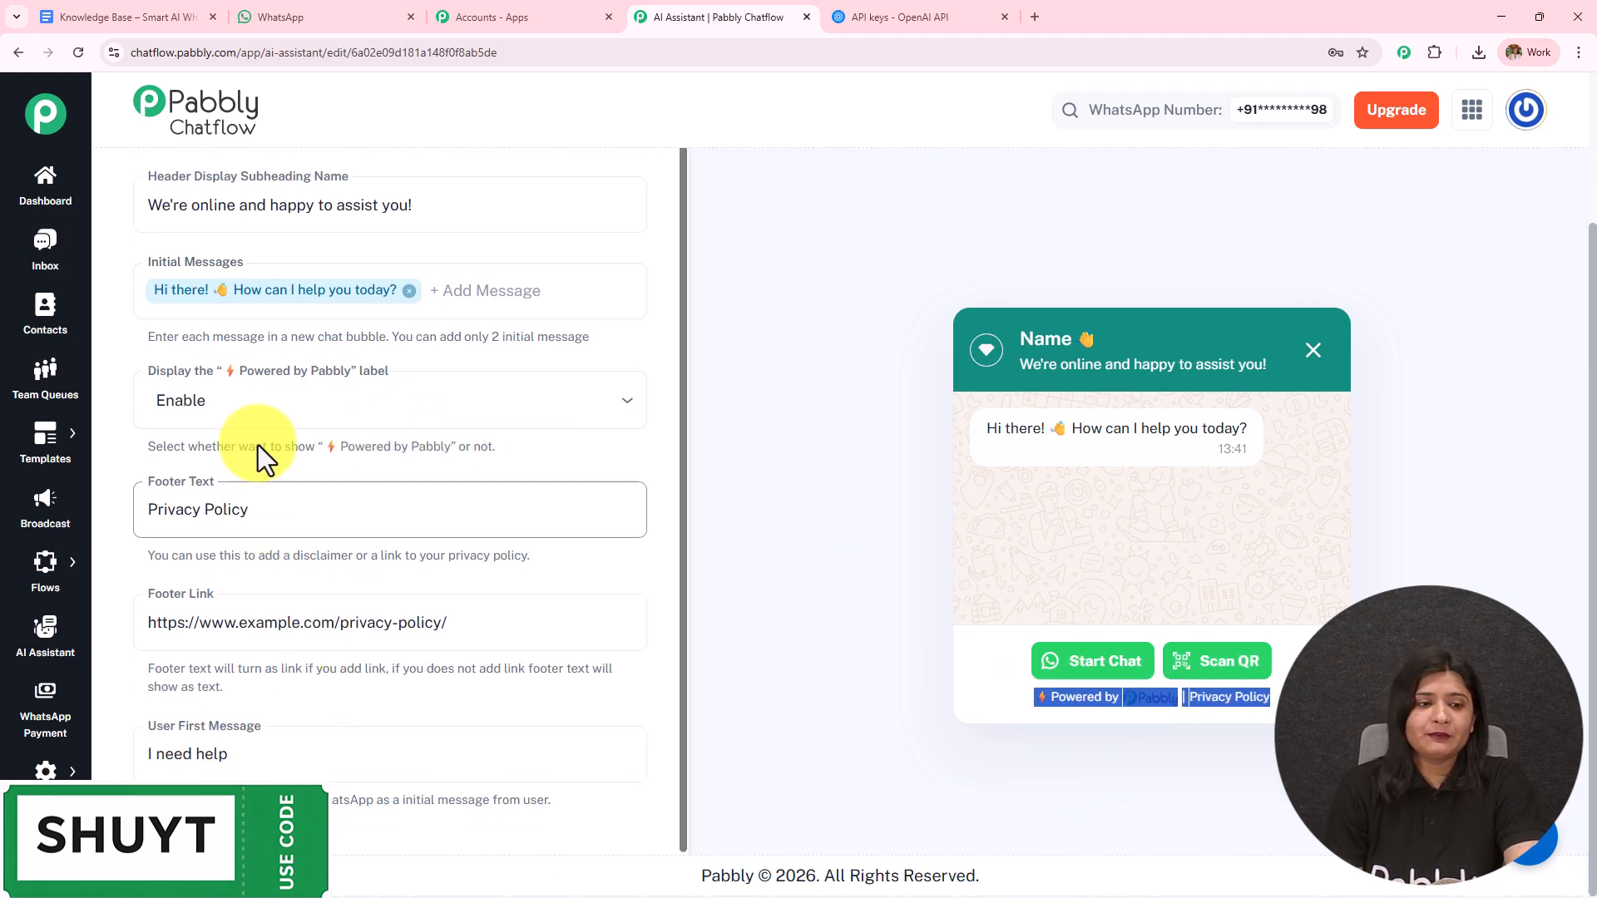
pyautogui.click(259, 381)
pyautogui.click(260, 381)
pyautogui.click(239, 491)
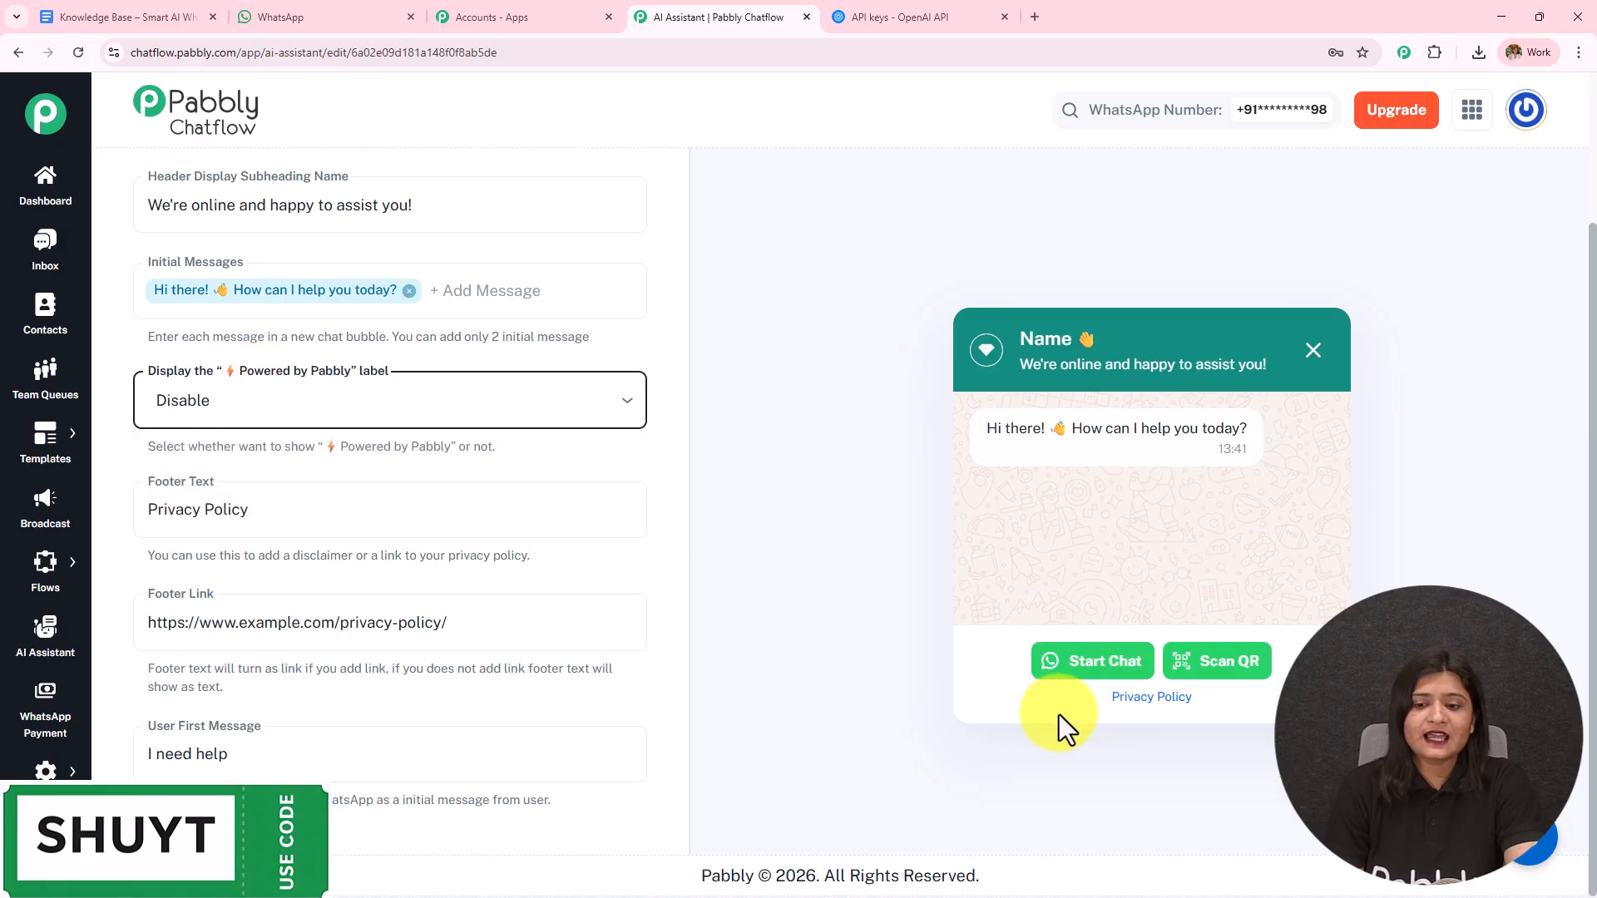
pyautogui.click(254, 401)
pyautogui.click(257, 457)
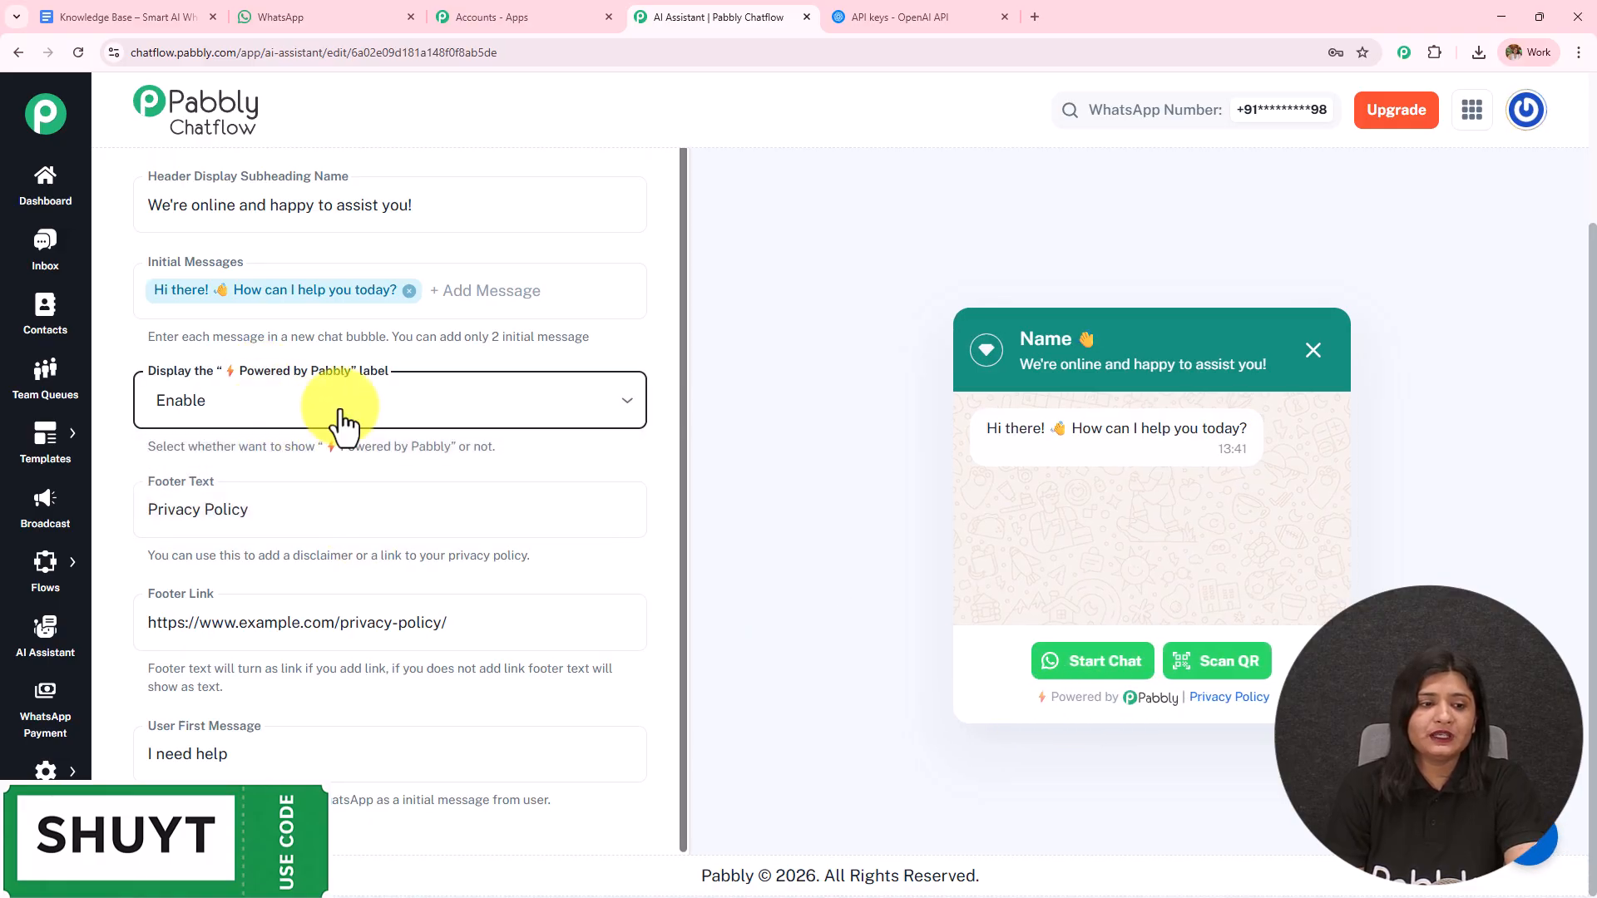
# - Review the assistant interface's Footer Text, Footer Link and User First Message fields
pyautogui.tripleClick(272, 506)
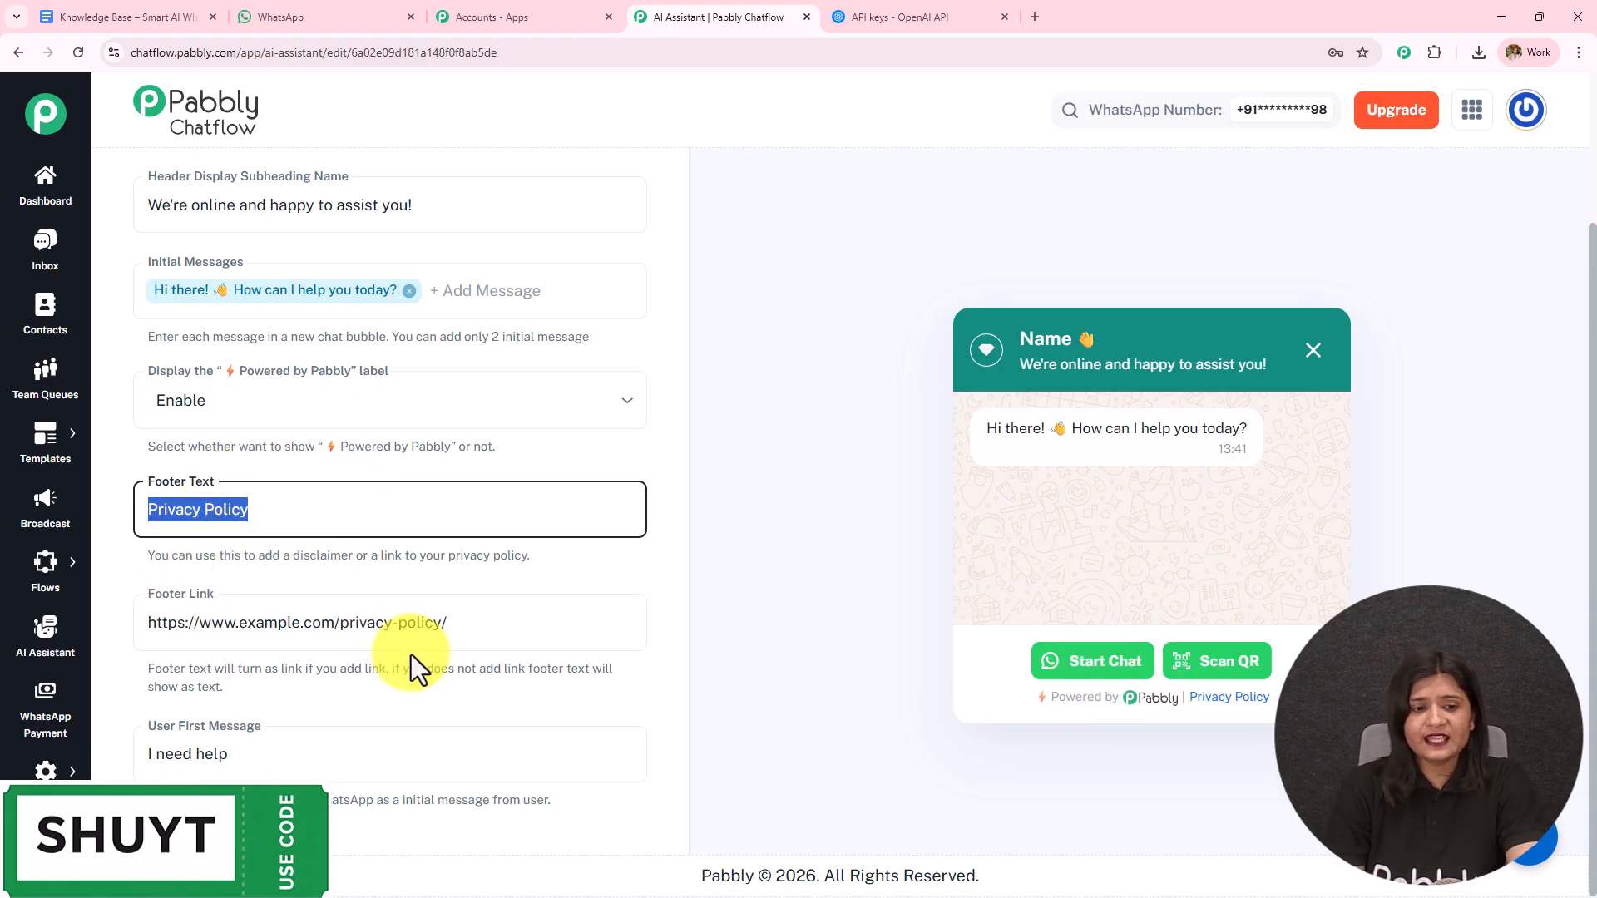
pyautogui.moveTo(483, 622); pyautogui.dragTo(142, 624)
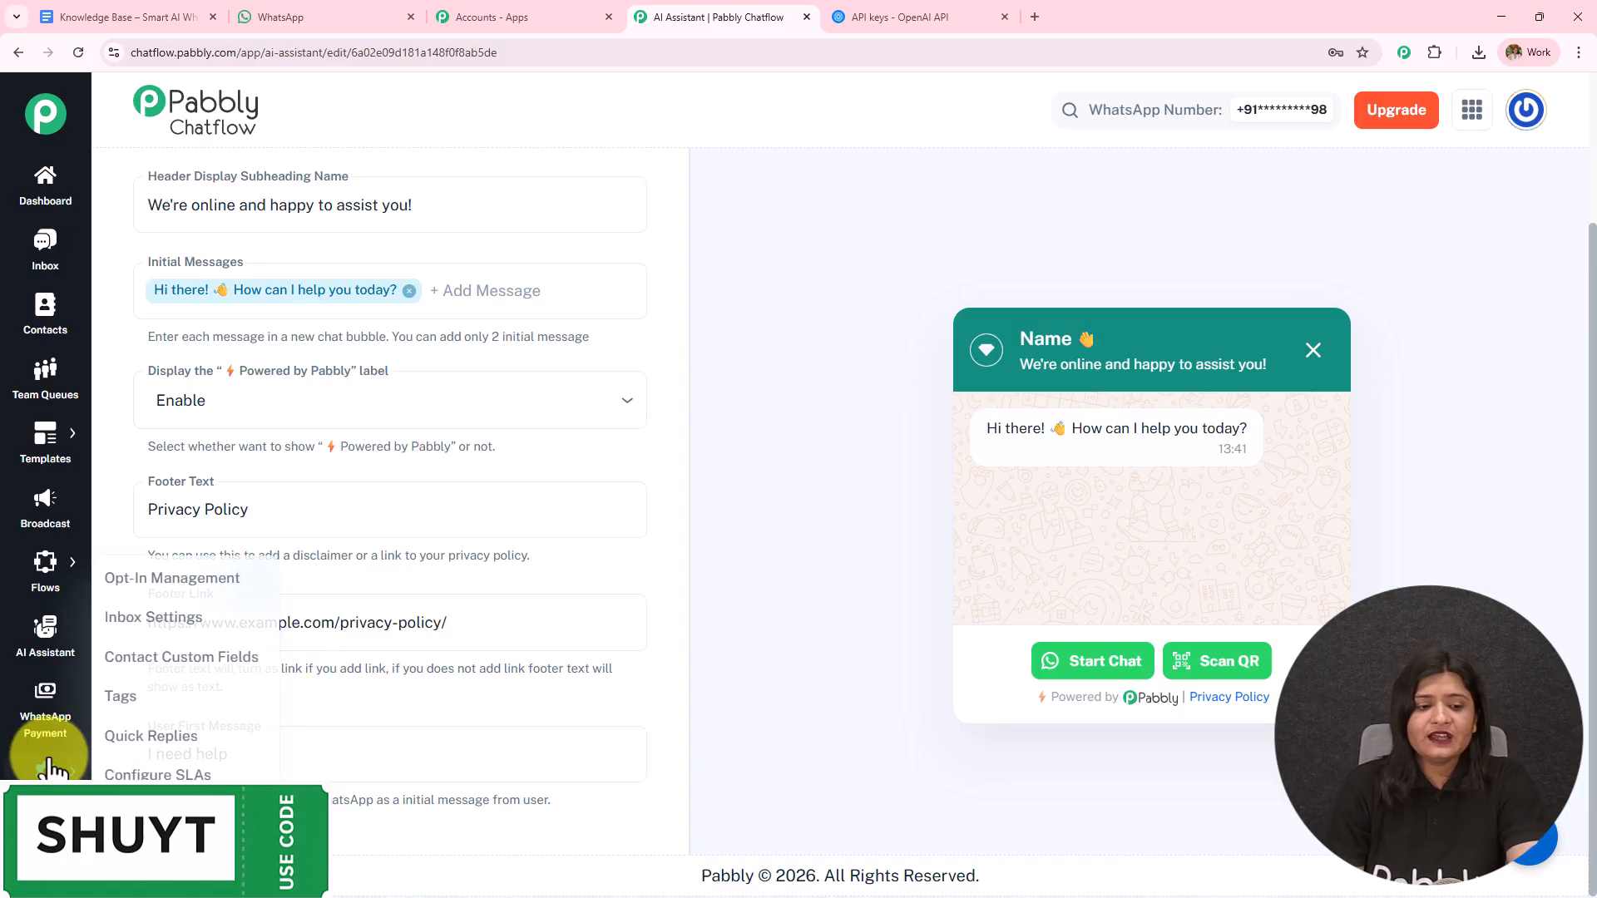
pyautogui.moveTo(146, 754); pyautogui.dragTo(492, 740)
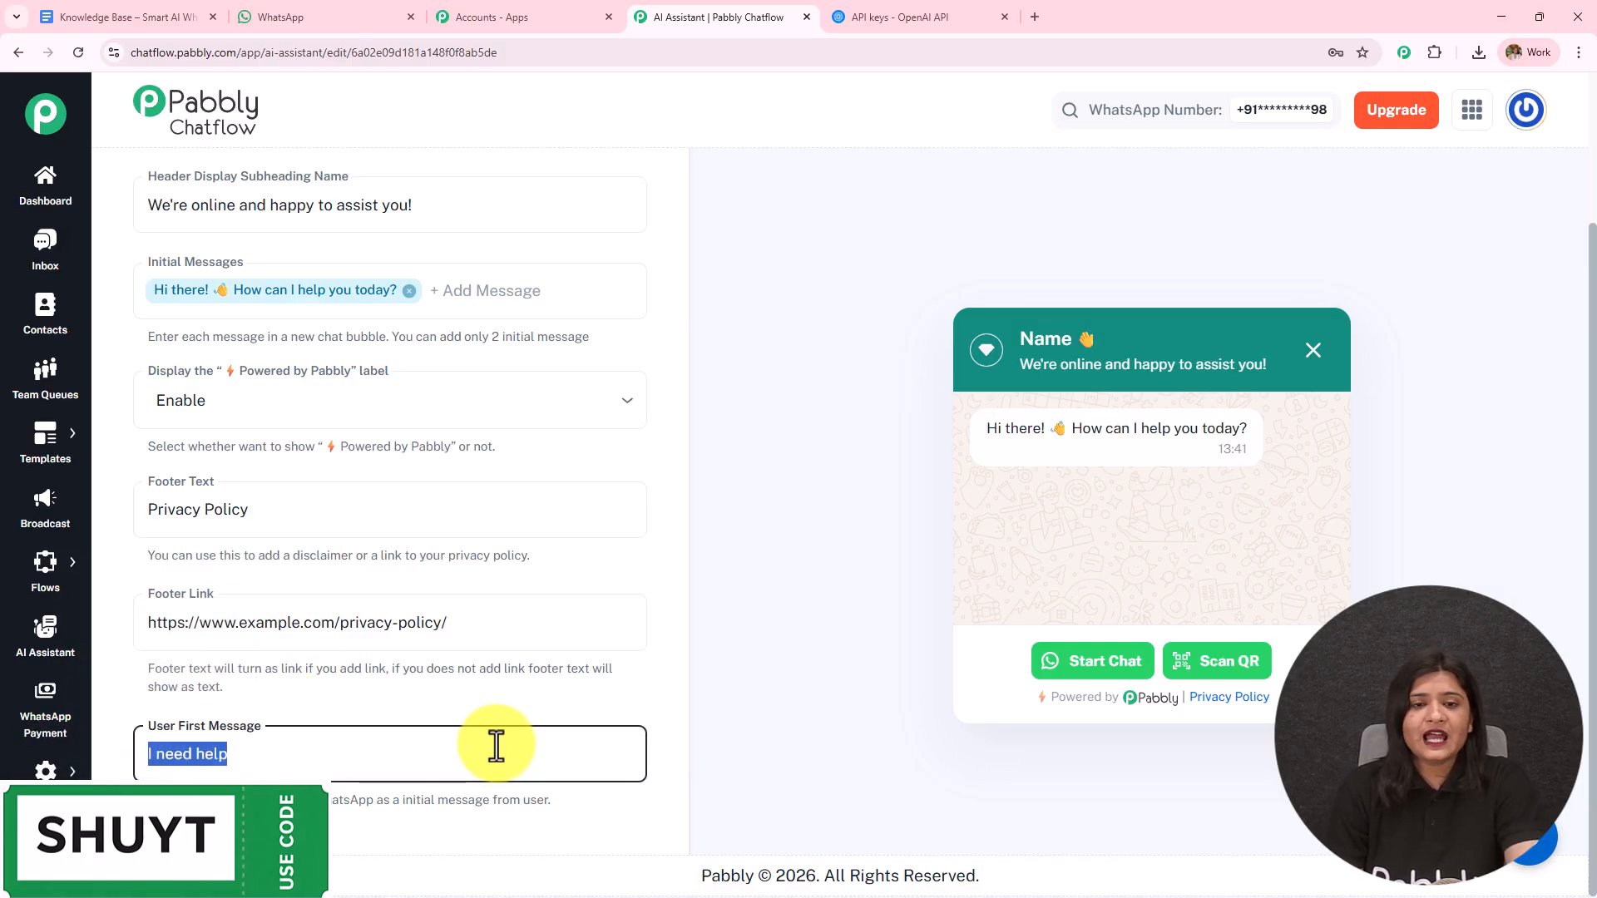
pyautogui.scroll(1, 1580, 257)
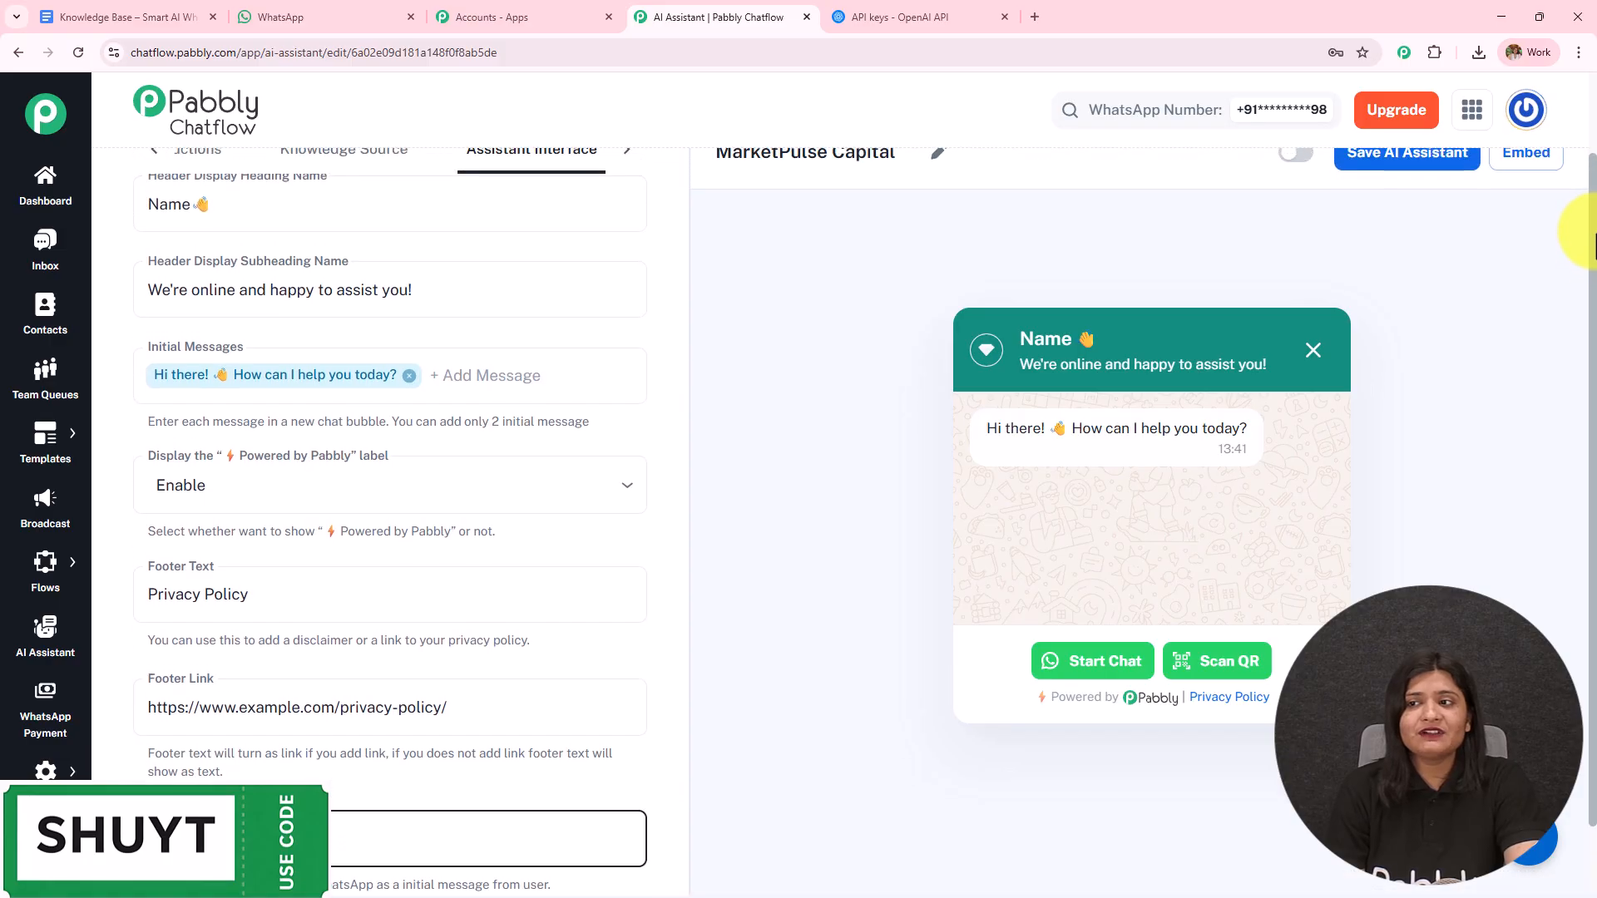
pyautogui.scroll(1, 1593, 242)
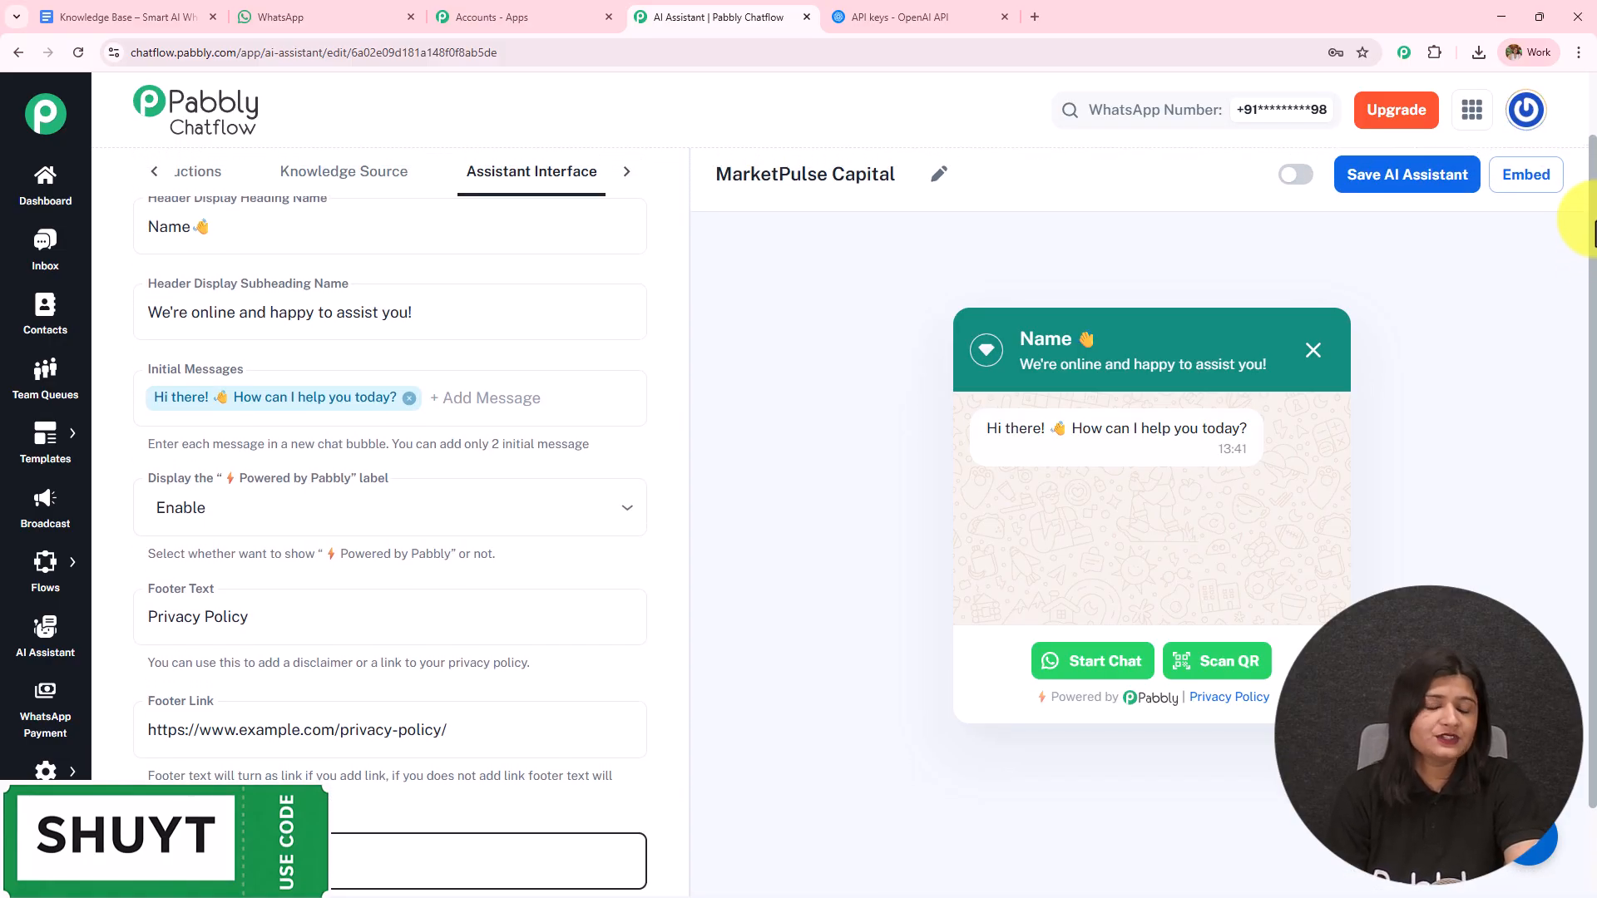
# - Open the assistant's styling settings, try the Dark theme mode and switch it back to Light
pyautogui.click(626, 173)
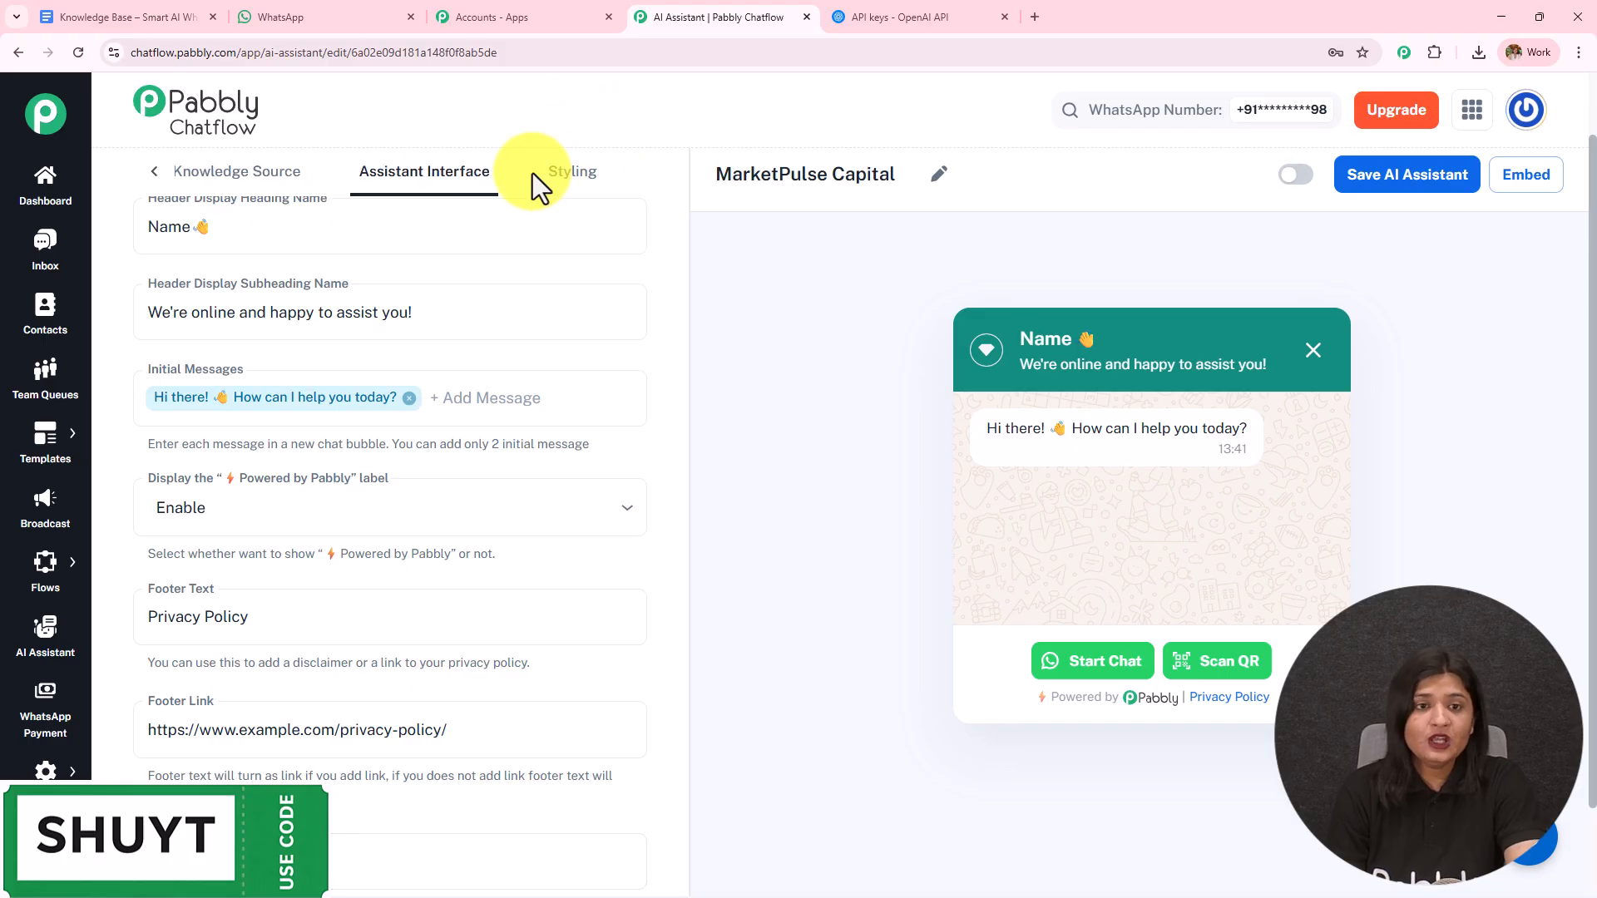
pyautogui.click(581, 178)
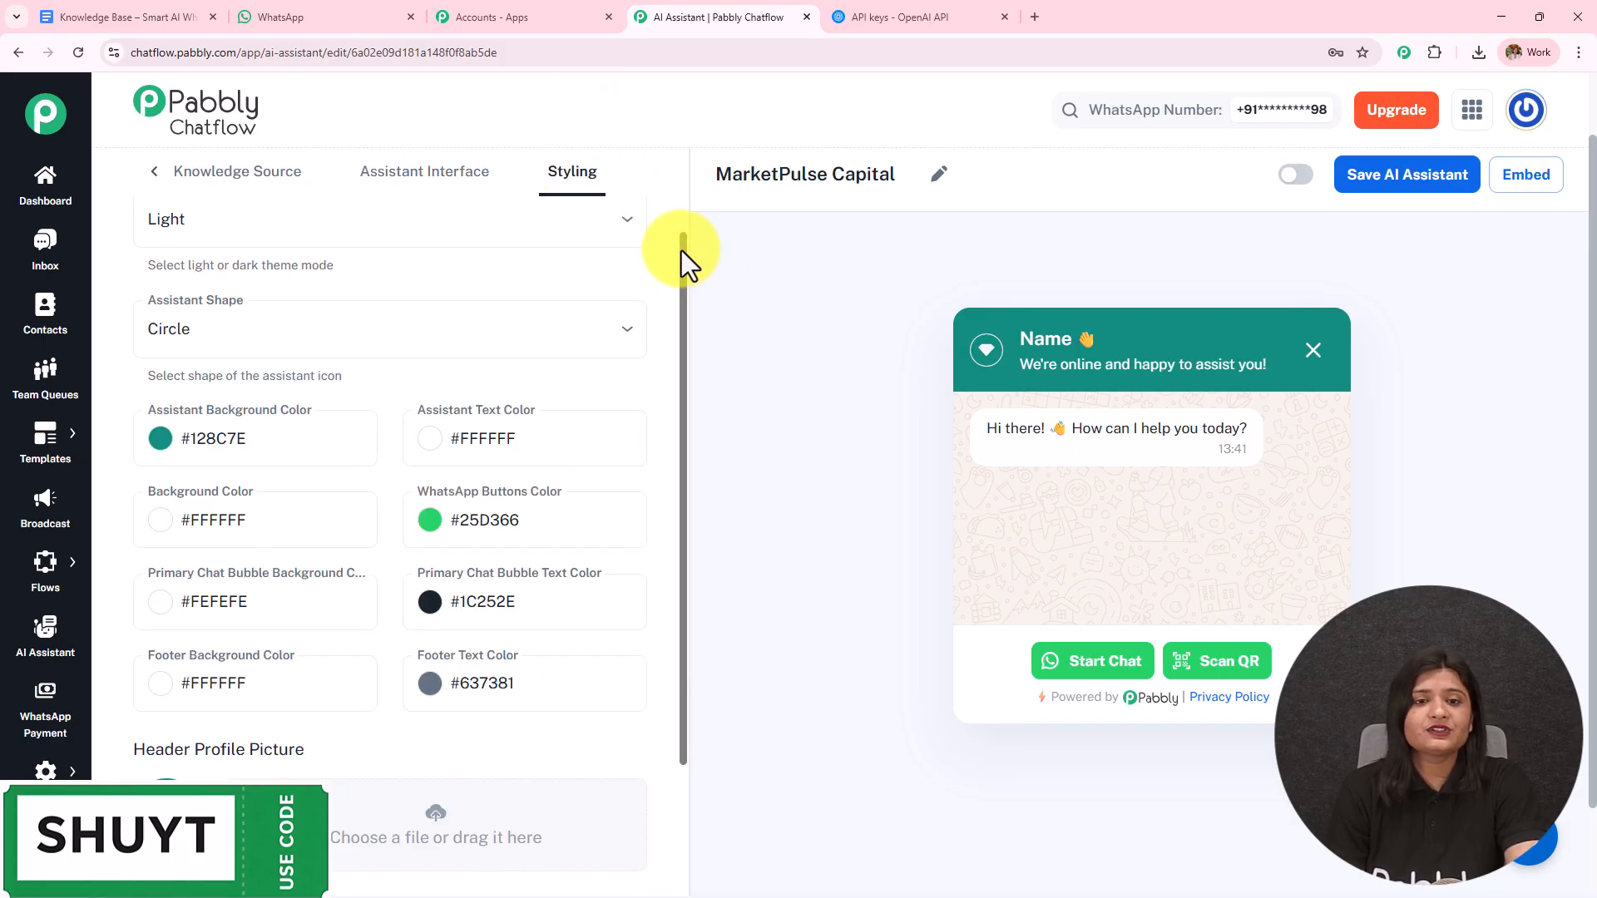
pyautogui.scroll(1, 681, 251)
pyautogui.click(292, 271)
pyautogui.click(242, 362)
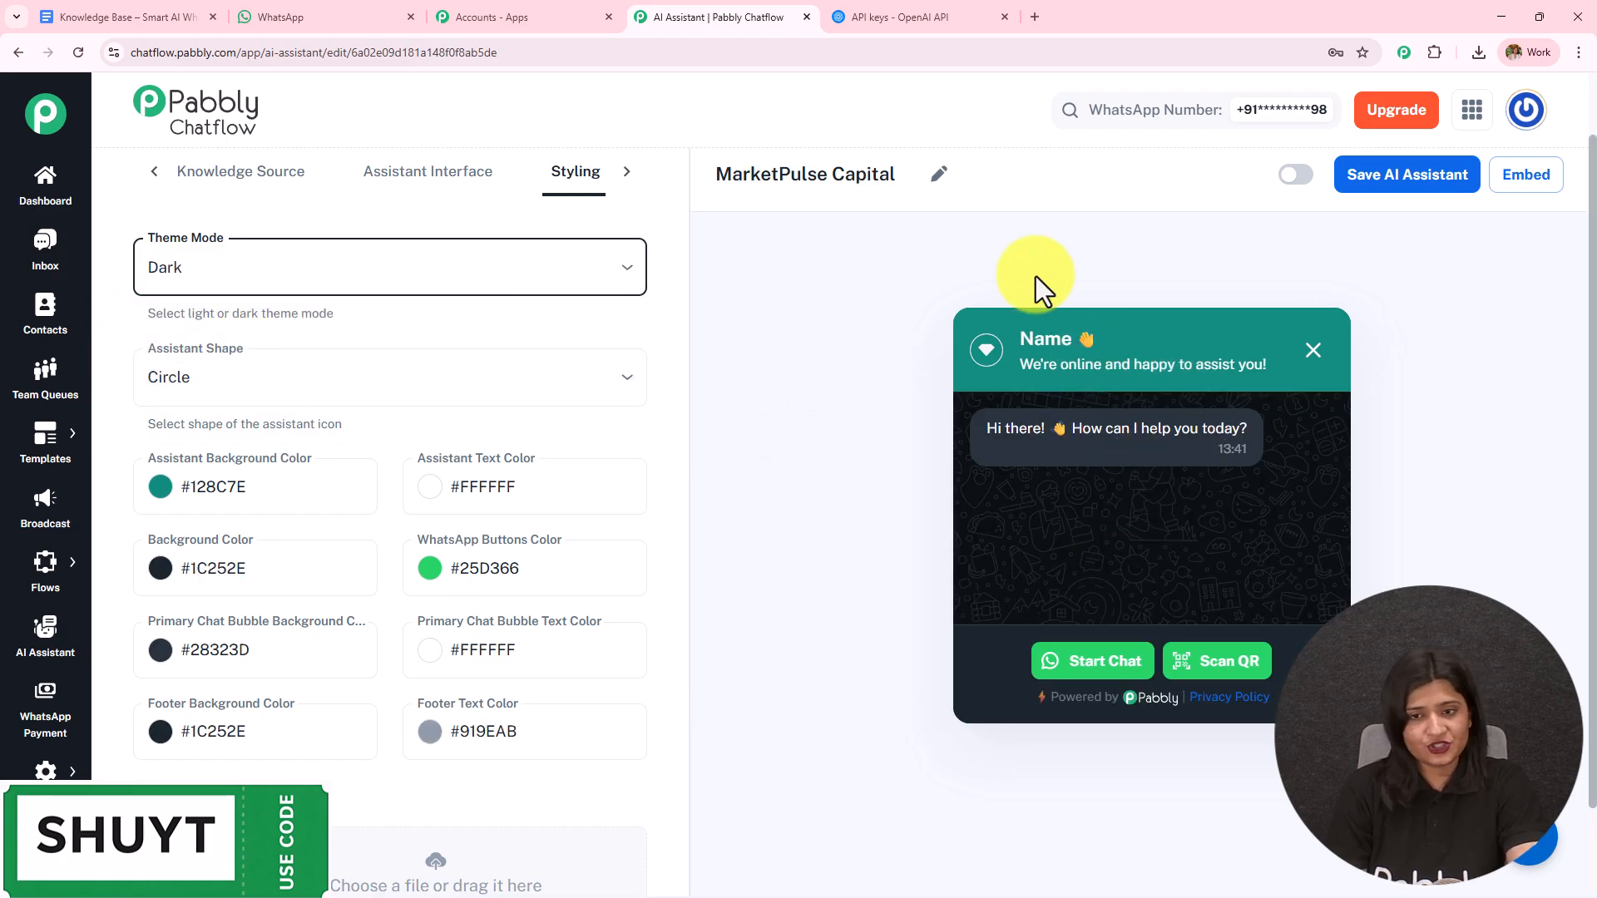
pyautogui.click(386, 283)
pyautogui.click(287, 319)
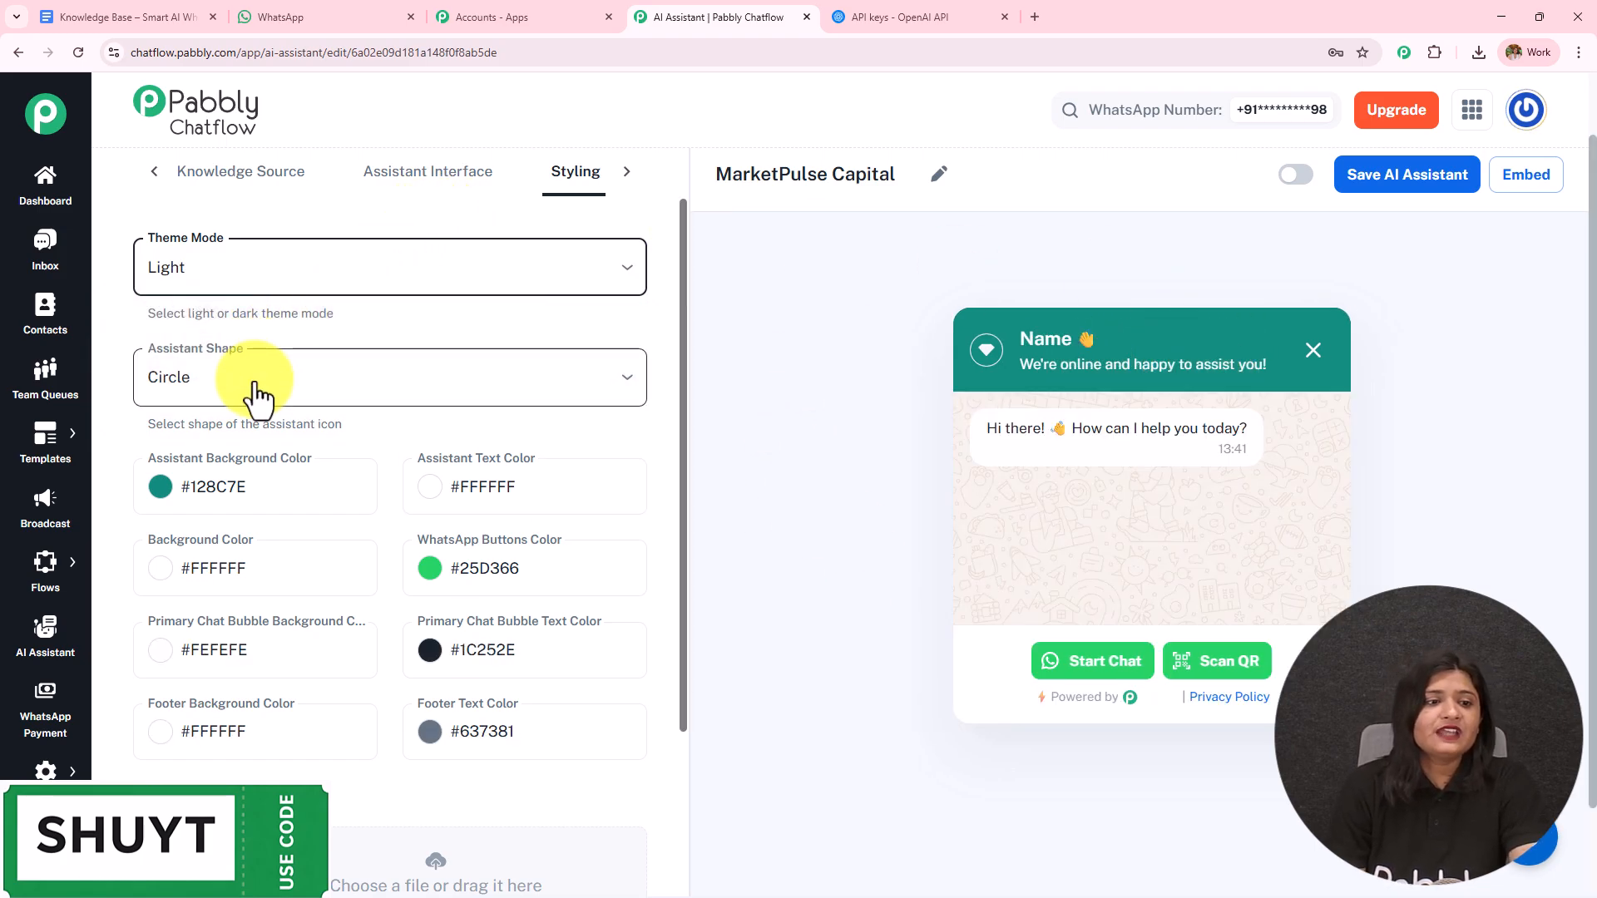
# - Try the Square and Rounded Square assistant shapes and return the shape to Circle
pyautogui.click(250, 390)
pyautogui.click(349, 466)
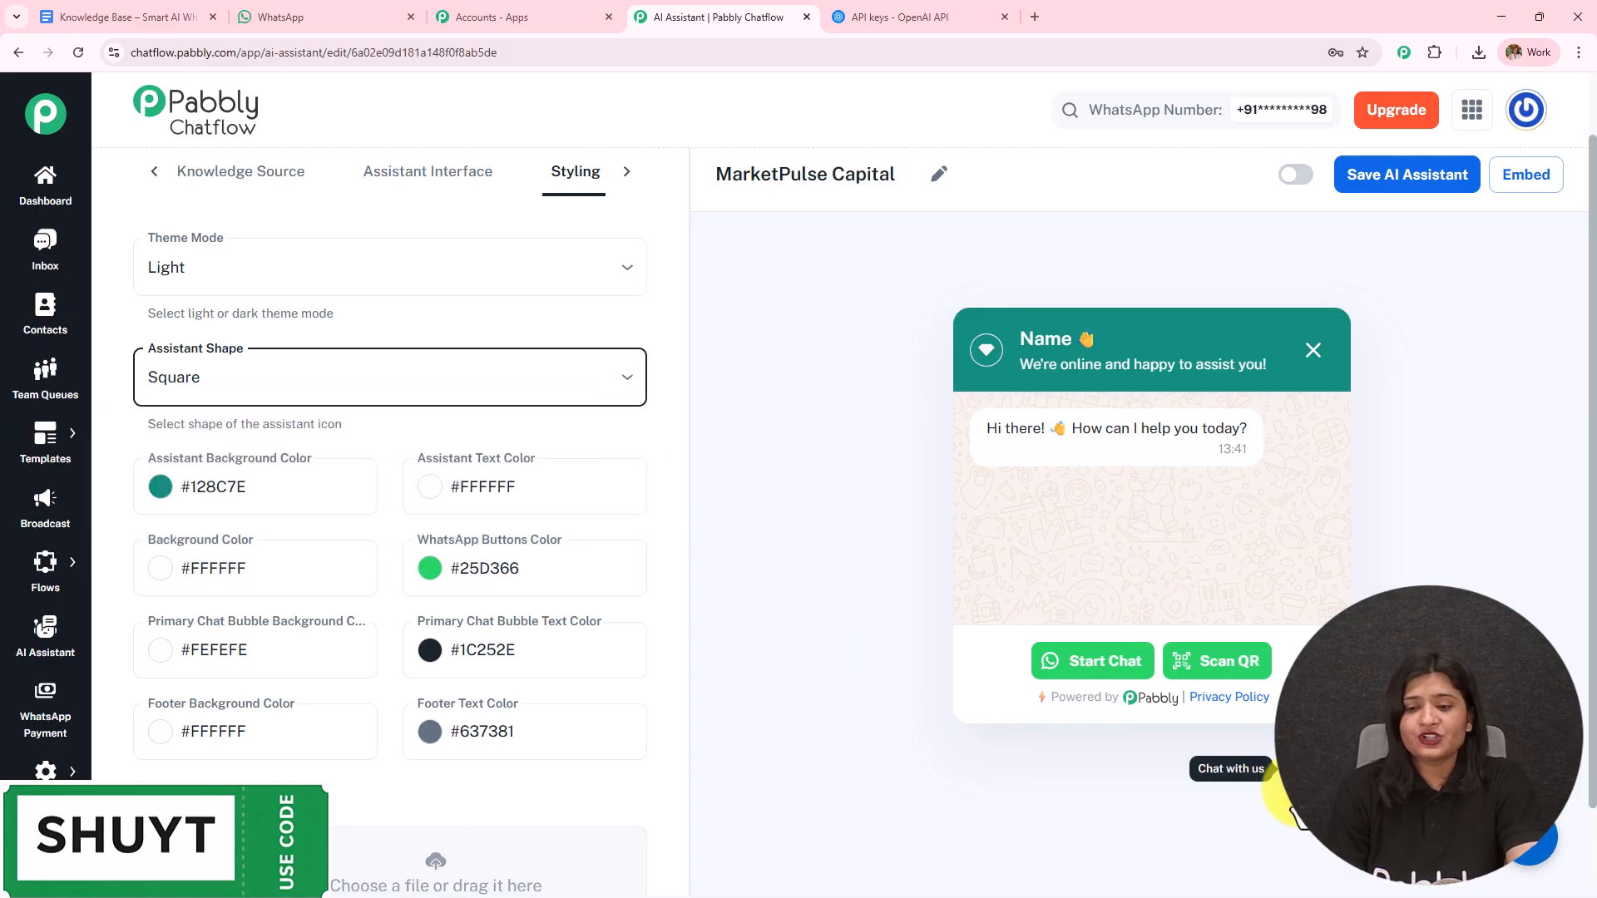
pyautogui.click(261, 382)
pyautogui.click(266, 502)
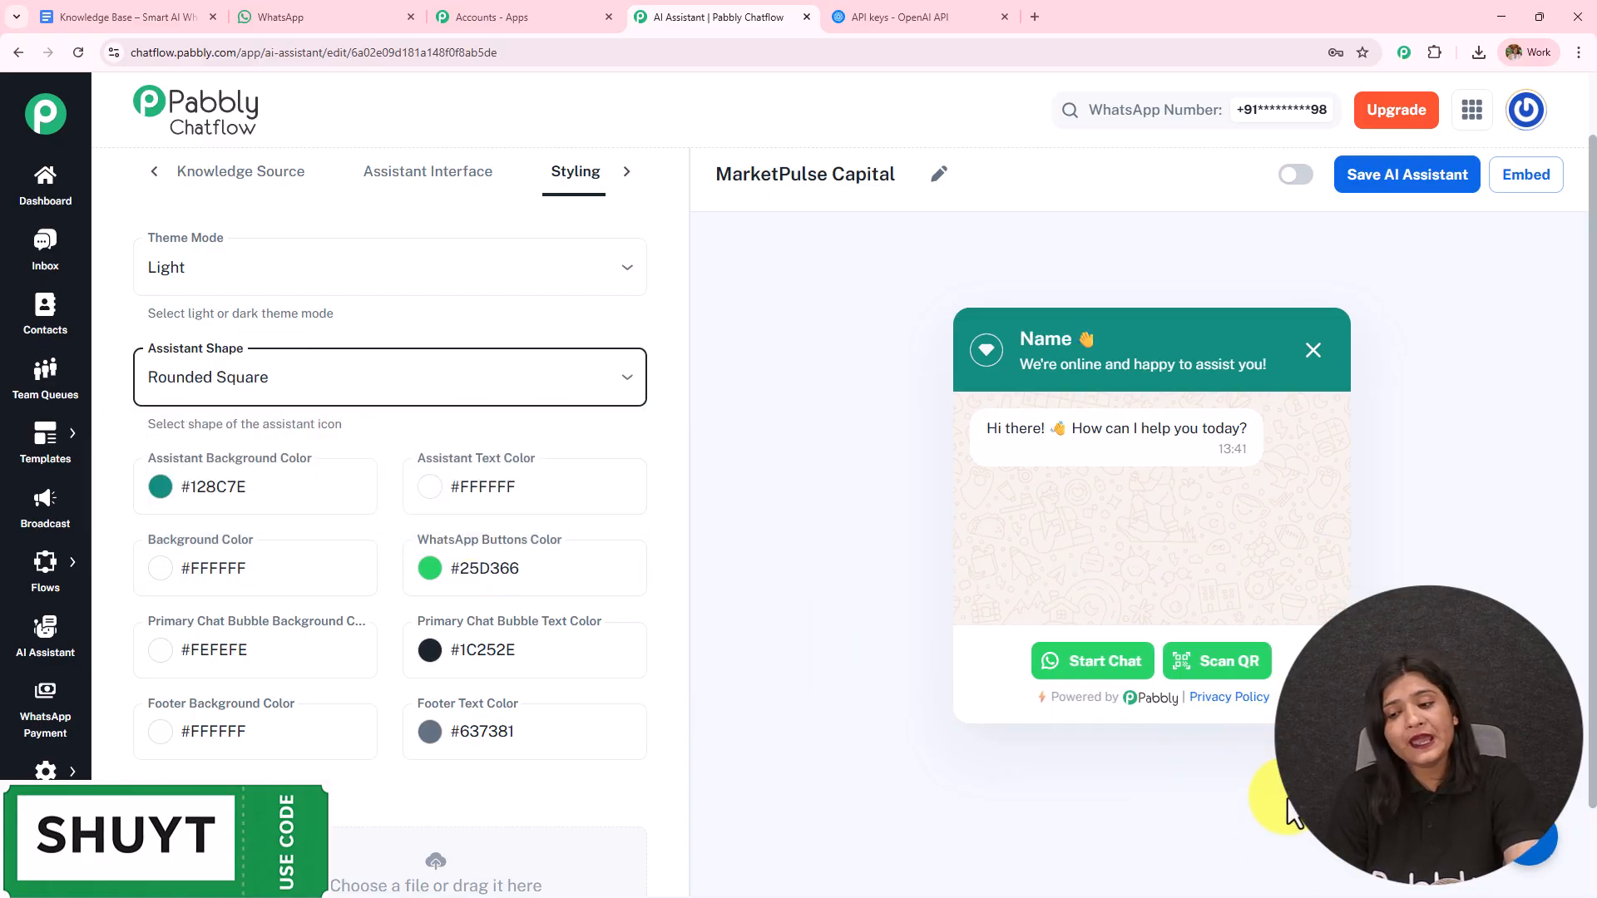
pyautogui.click(346, 397)
pyautogui.click(308, 432)
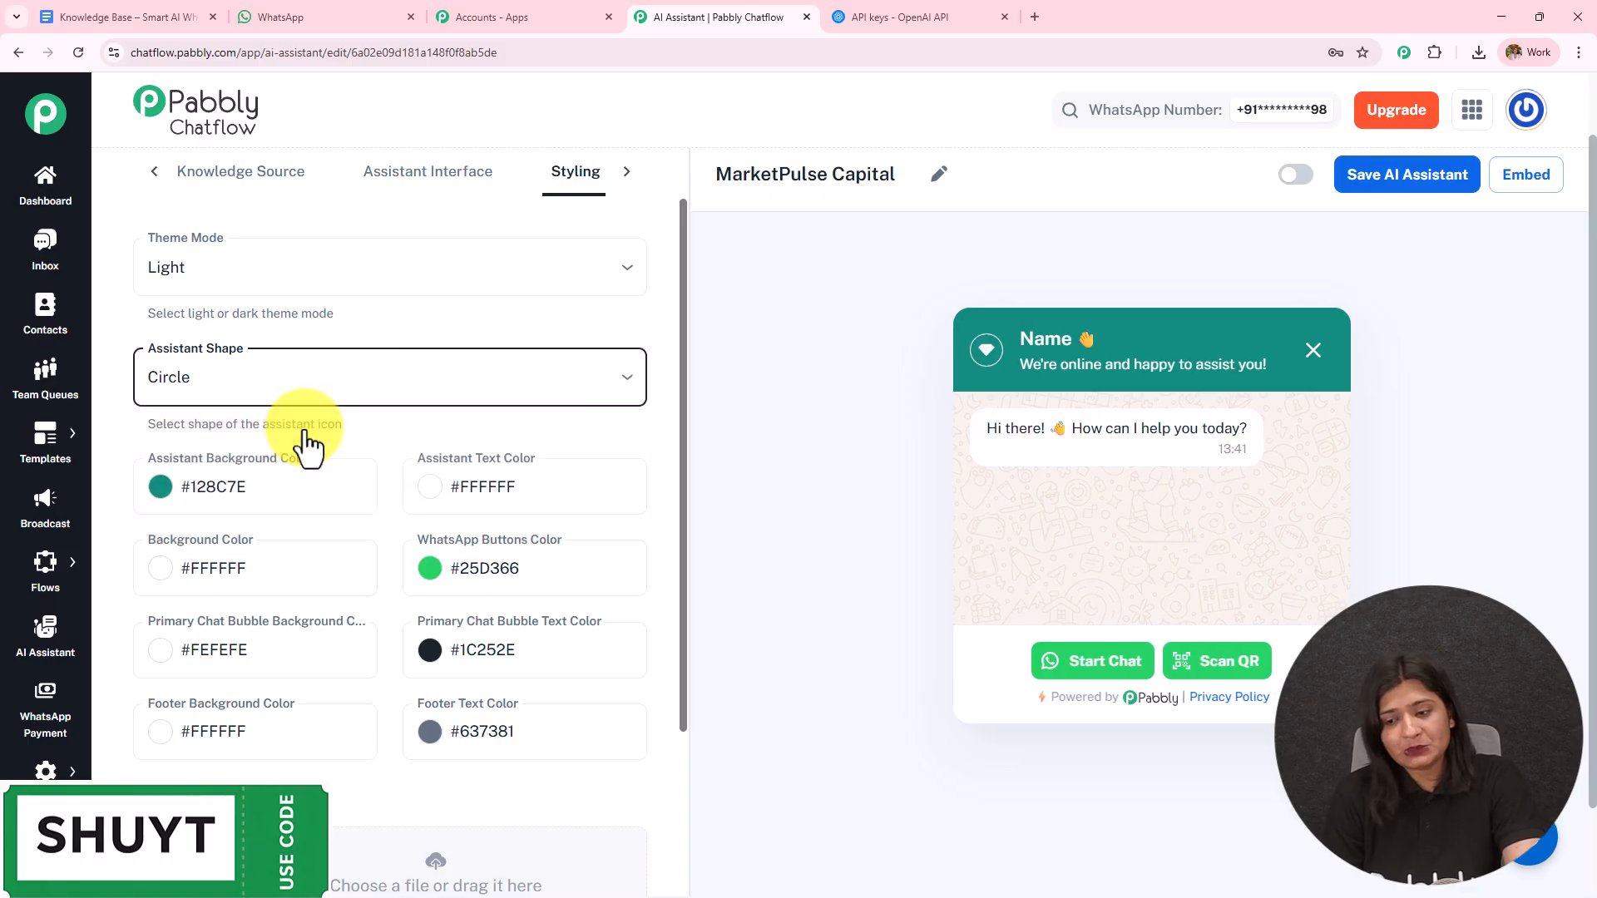
# - Examine the assistant's color settings and the header profile, assistant profile and background picture options
pyautogui.scroll(-3, 307, 432)
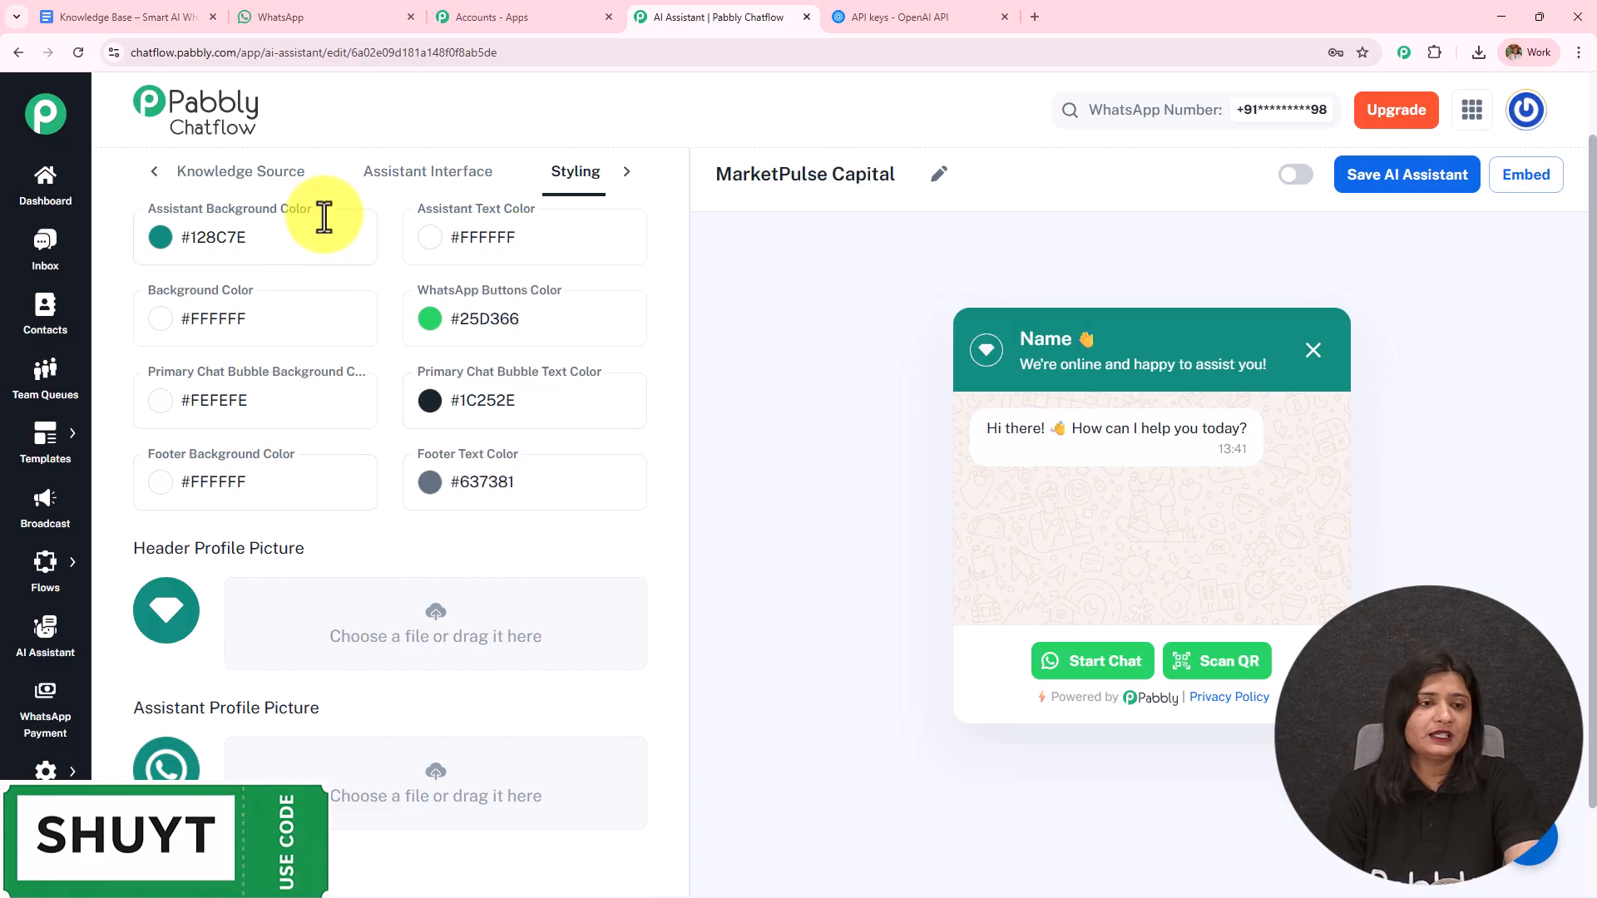
pyautogui.scroll(-1, 450, 433)
pyautogui.scroll(2, 375, 333)
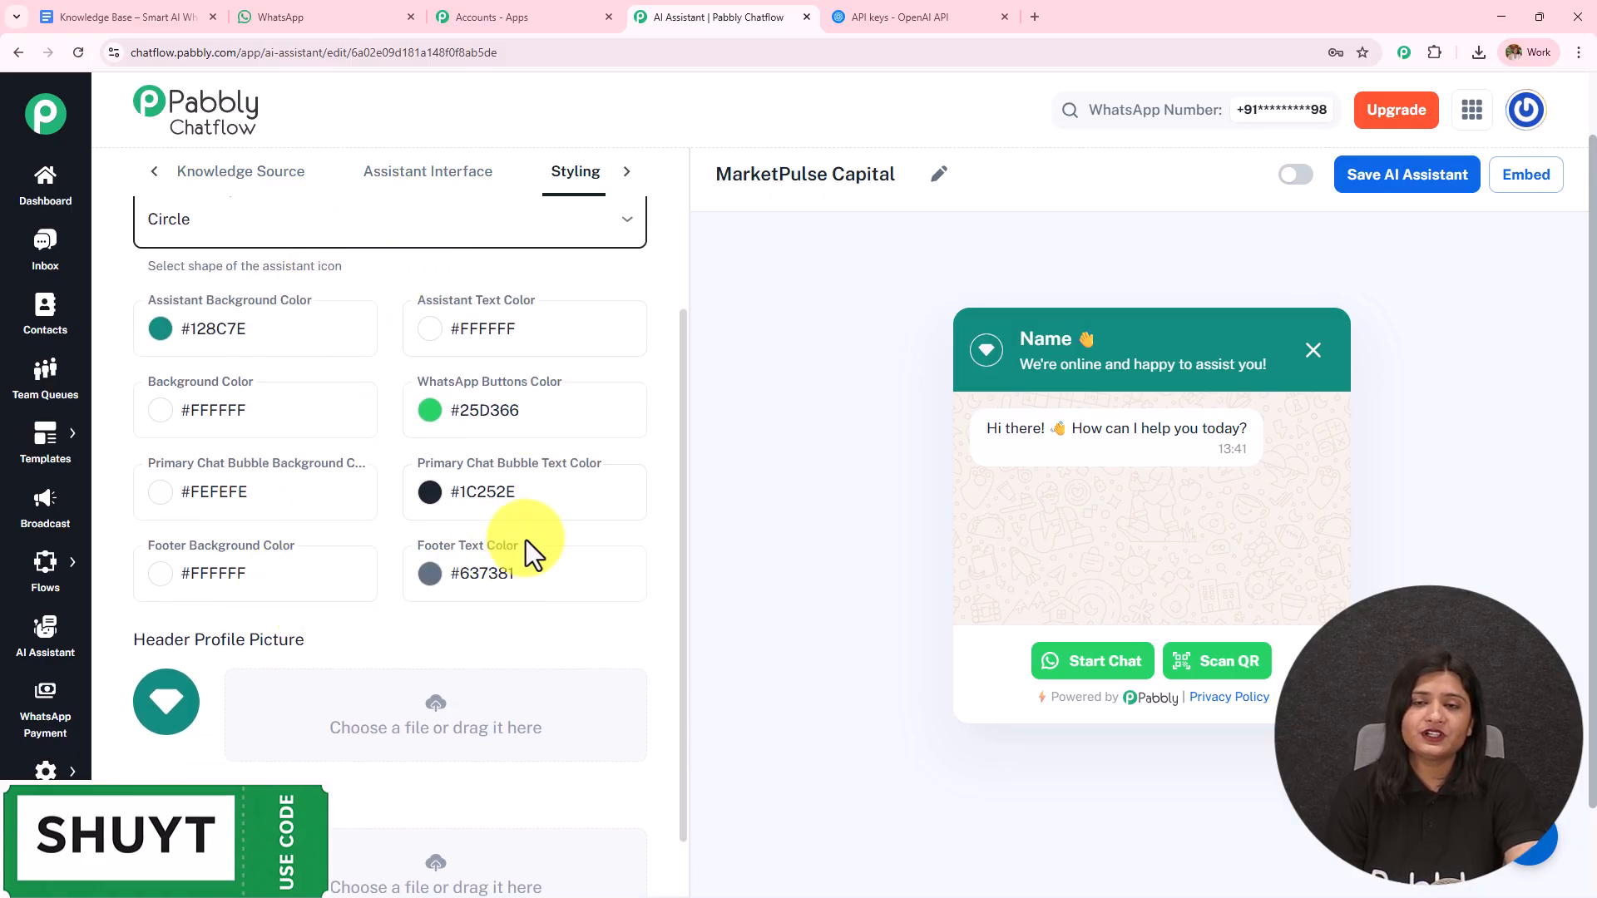
pyautogui.scroll(-2, 510, 547)
pyautogui.scroll(-2, 529, 552)
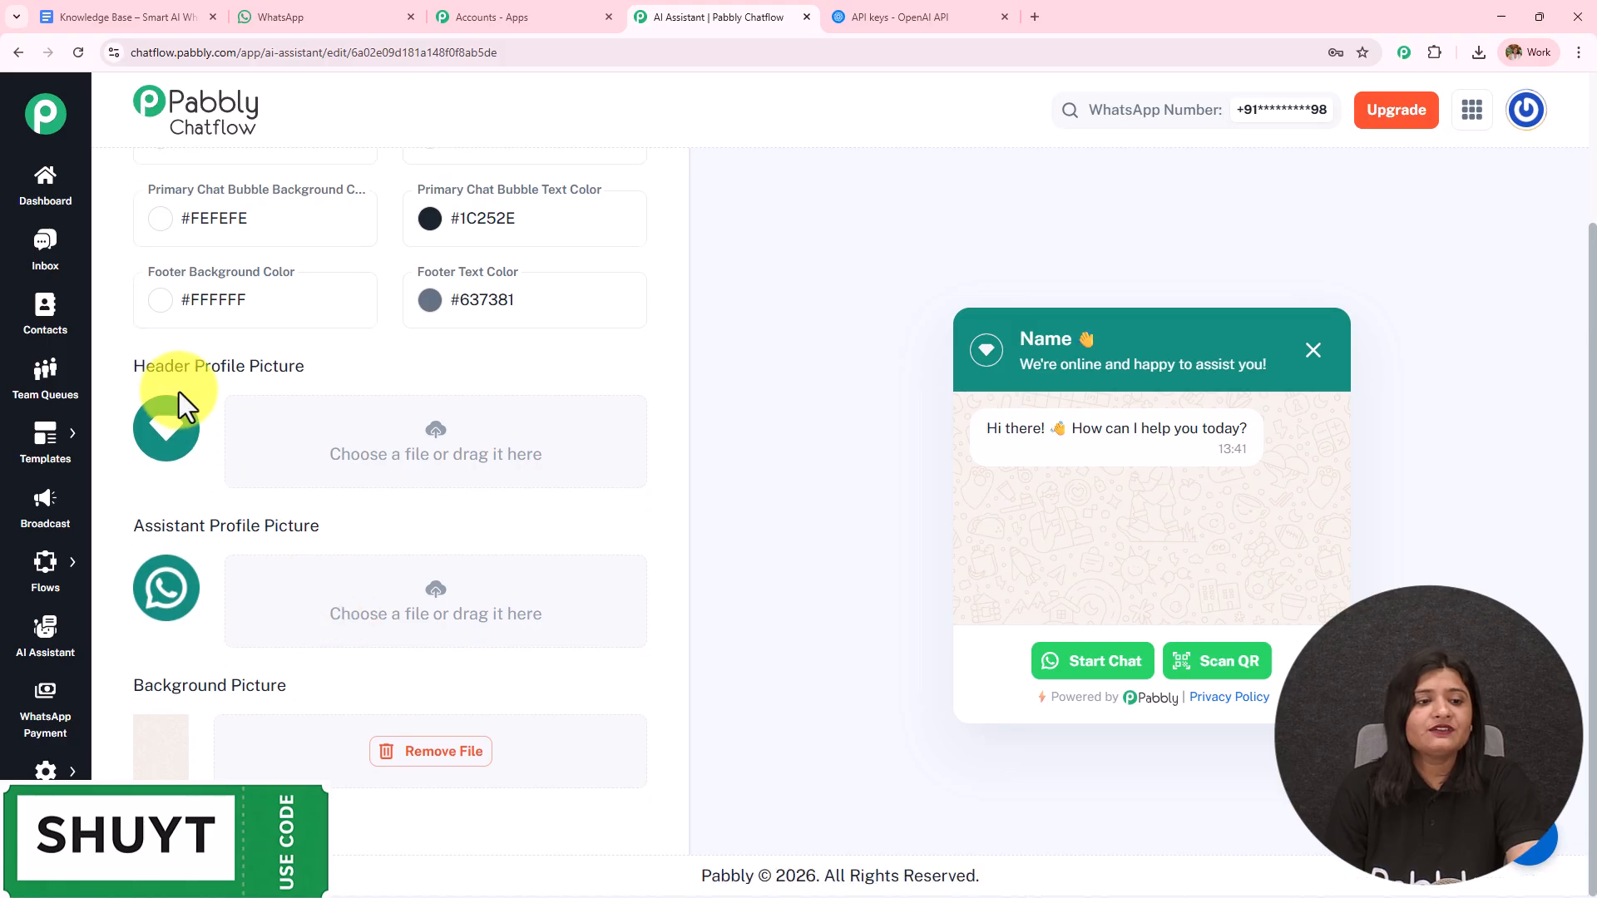
pyautogui.moveTo(138, 364); pyautogui.dragTo(312, 366)
pyautogui.moveTo(146, 523); pyautogui.dragTo(324, 529)
pyautogui.moveTo(137, 686); pyautogui.dragTo(343, 677)
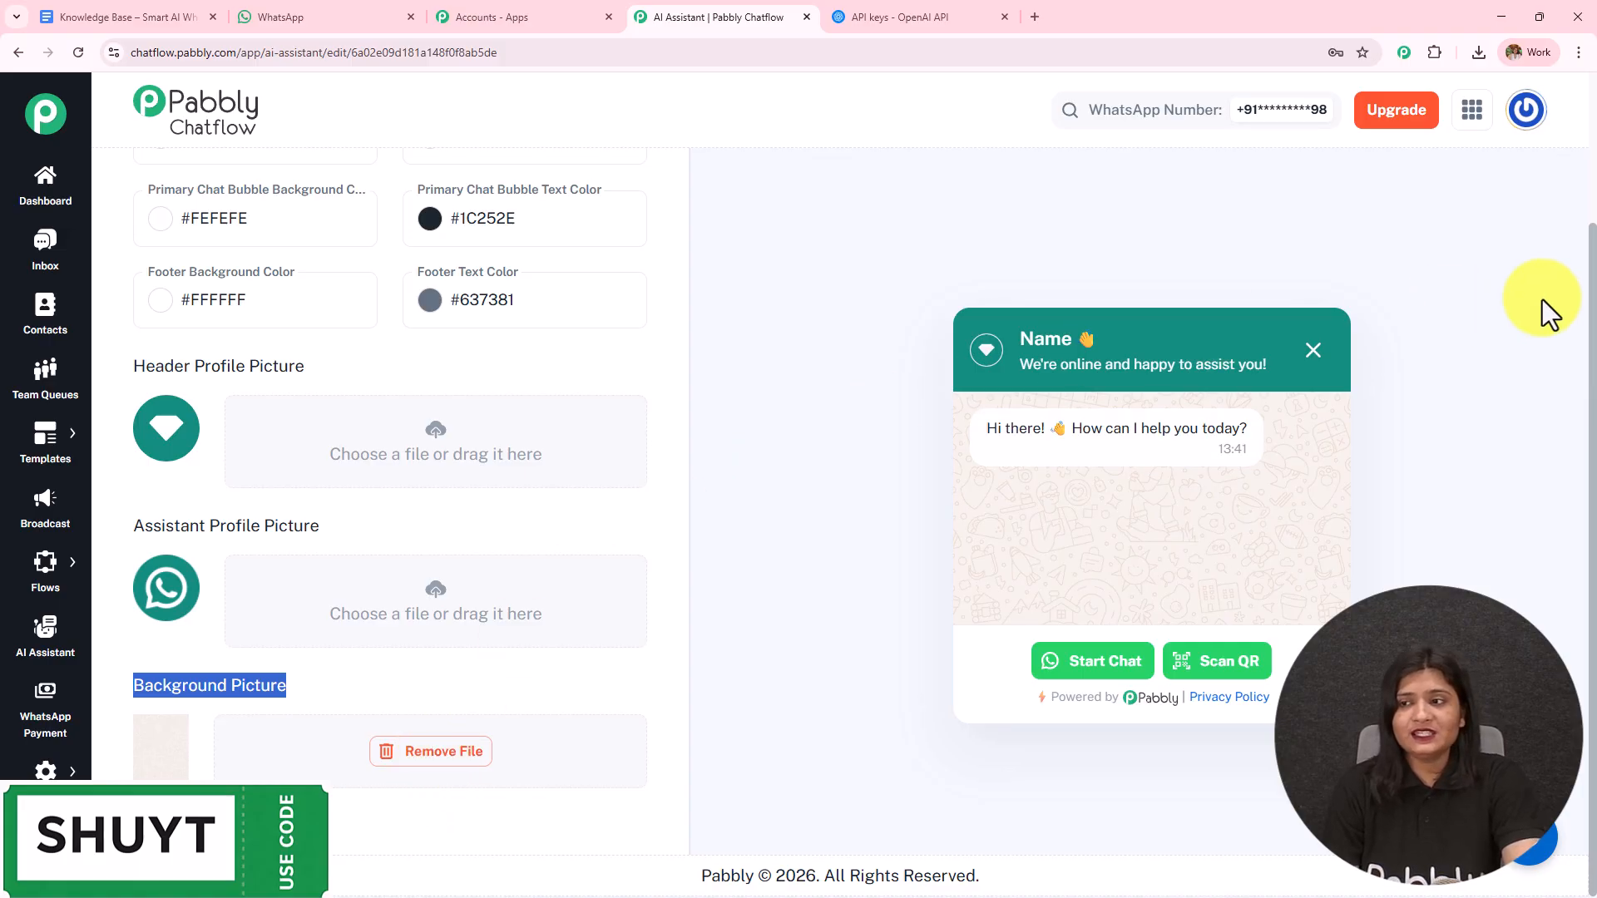
pyautogui.scroll(2, 1580, 296)
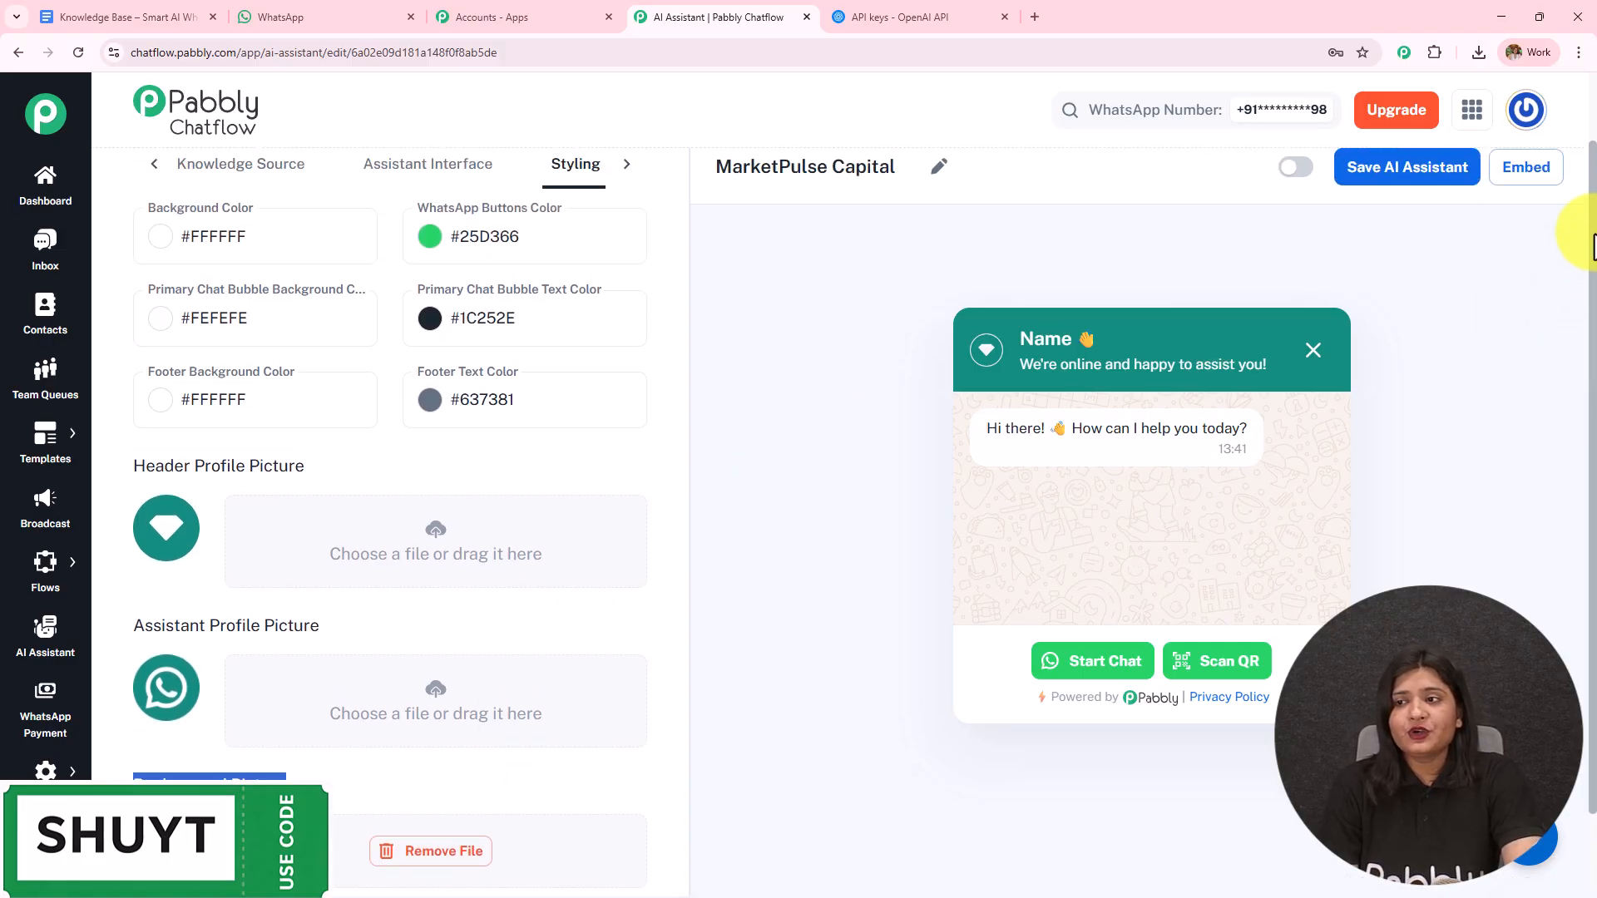
# - Activate the MarketPulse Capital assistant and save it
pyautogui.click(1295, 172)
pyautogui.click(1405, 179)
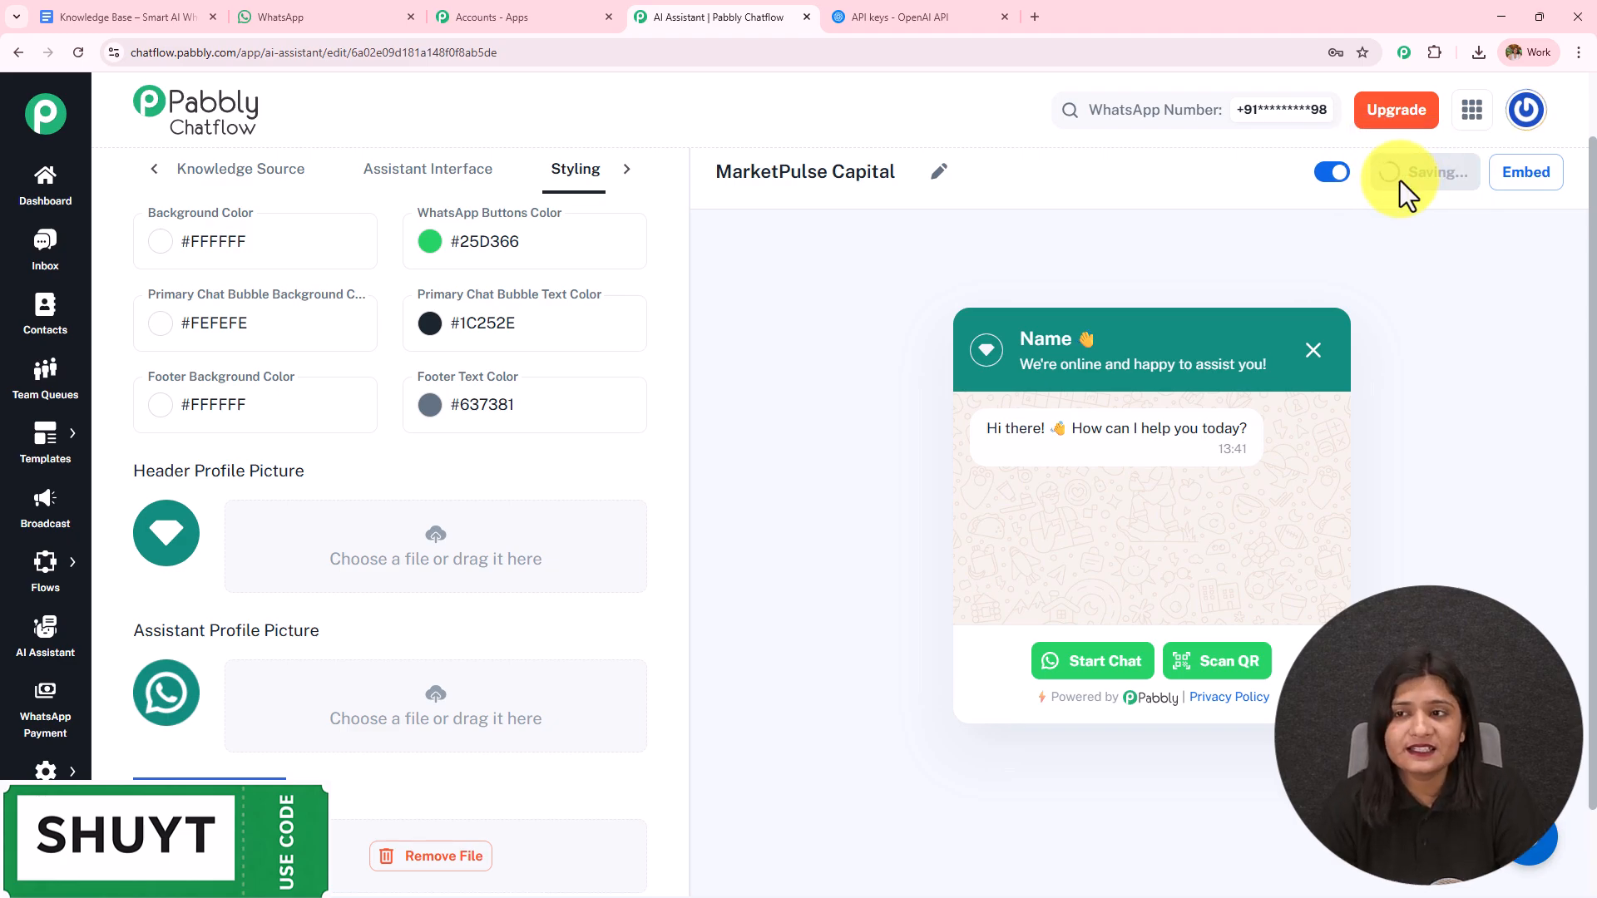
pyautogui.moveTo(1332, 135); pyautogui.dragTo(1535, 133)
# - Open the assistant's embed code, review the whole script and close it again
pyautogui.click(1526, 179)
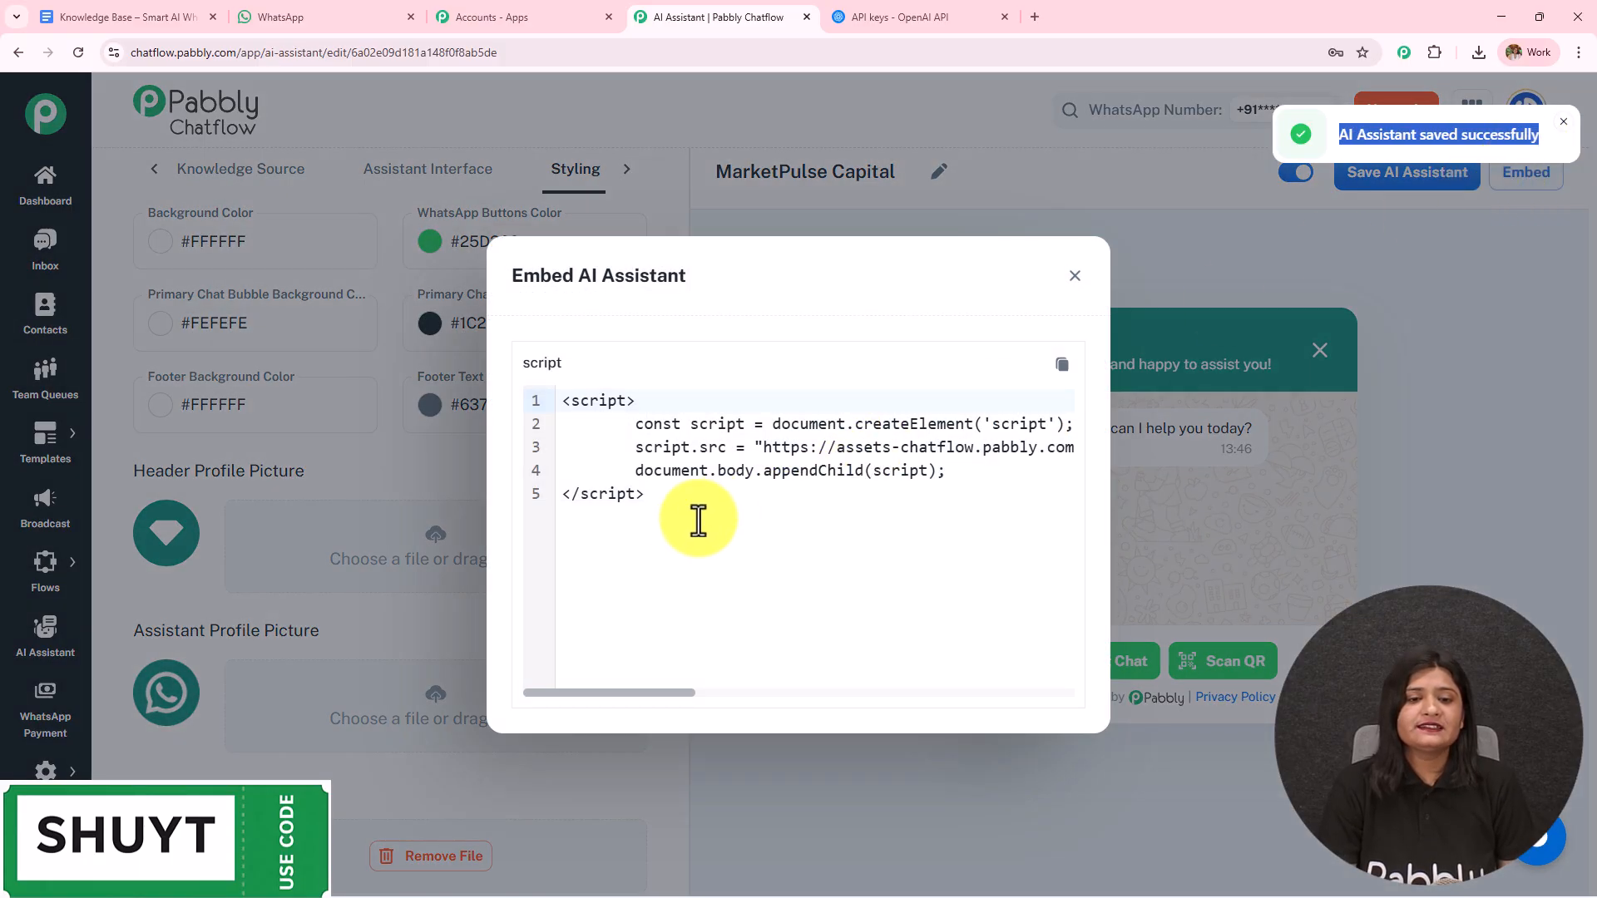
pyautogui.moveTo(705, 517); pyautogui.dragTo(520, 404)
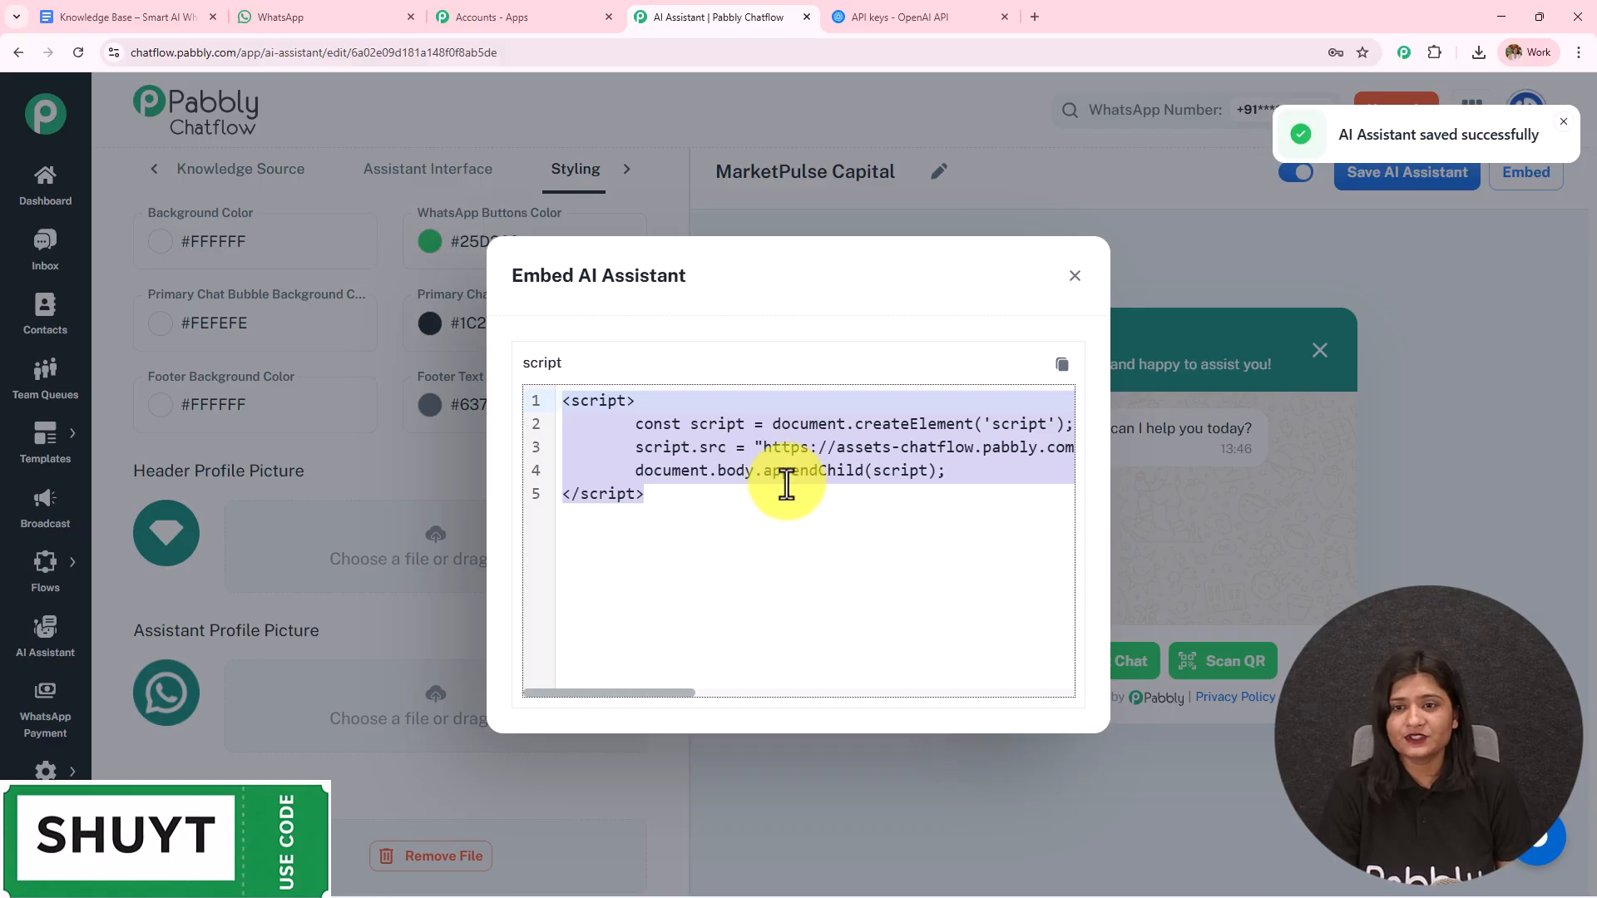
pyautogui.click(1076, 276)
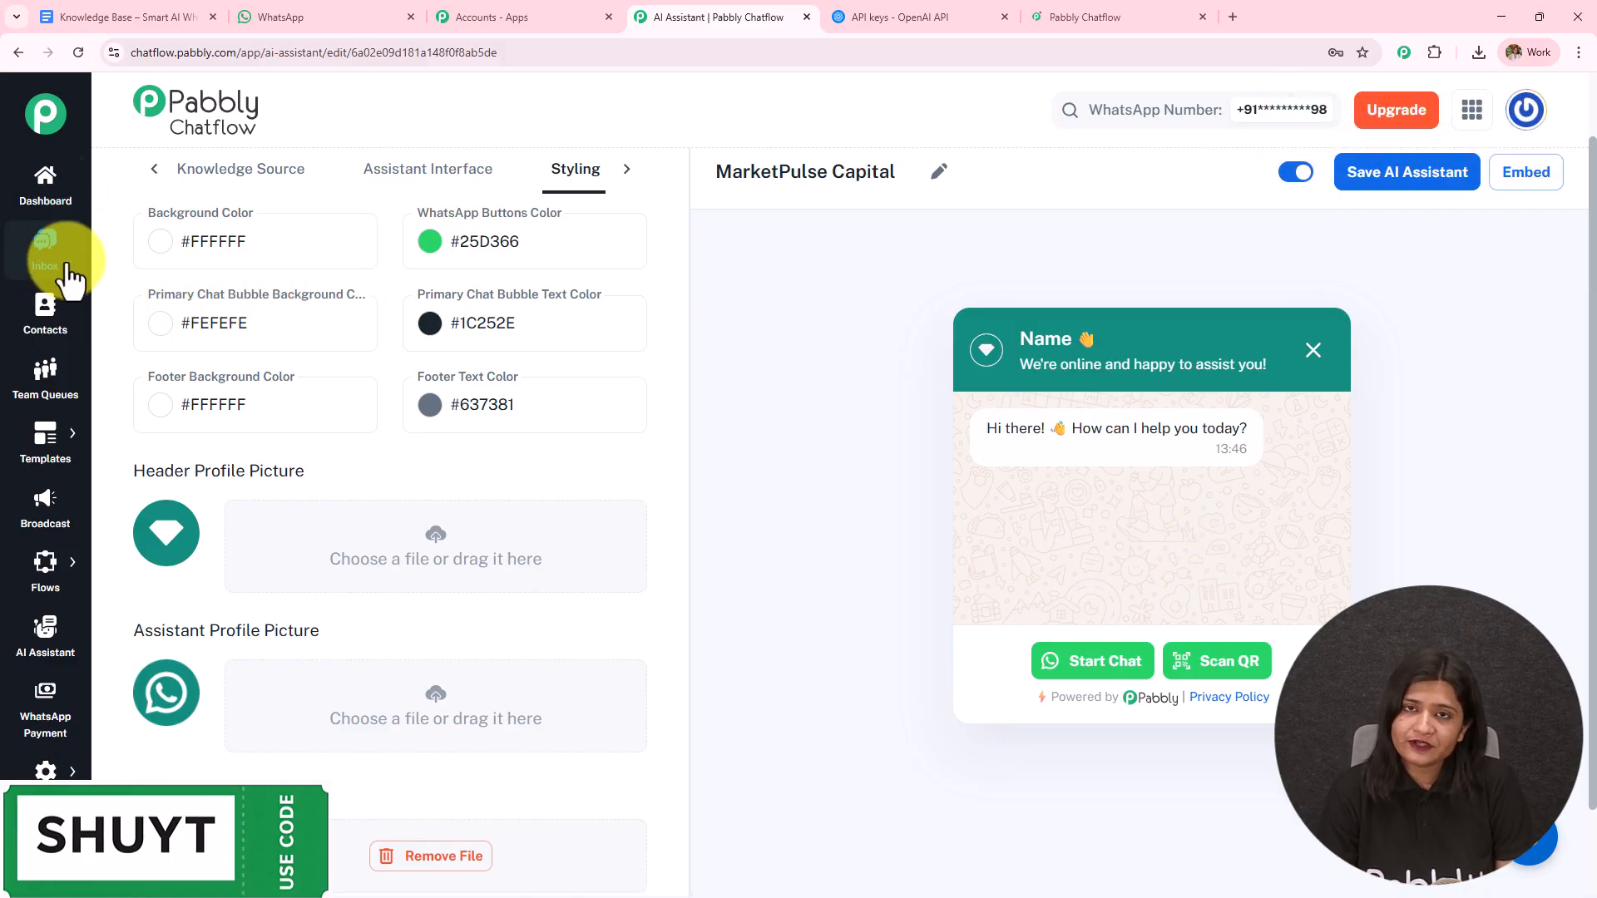
# - In the inbox, enable the MarketPulse Capital AI assistant for the Latest Lead chat
pyautogui.click(1131, 17)
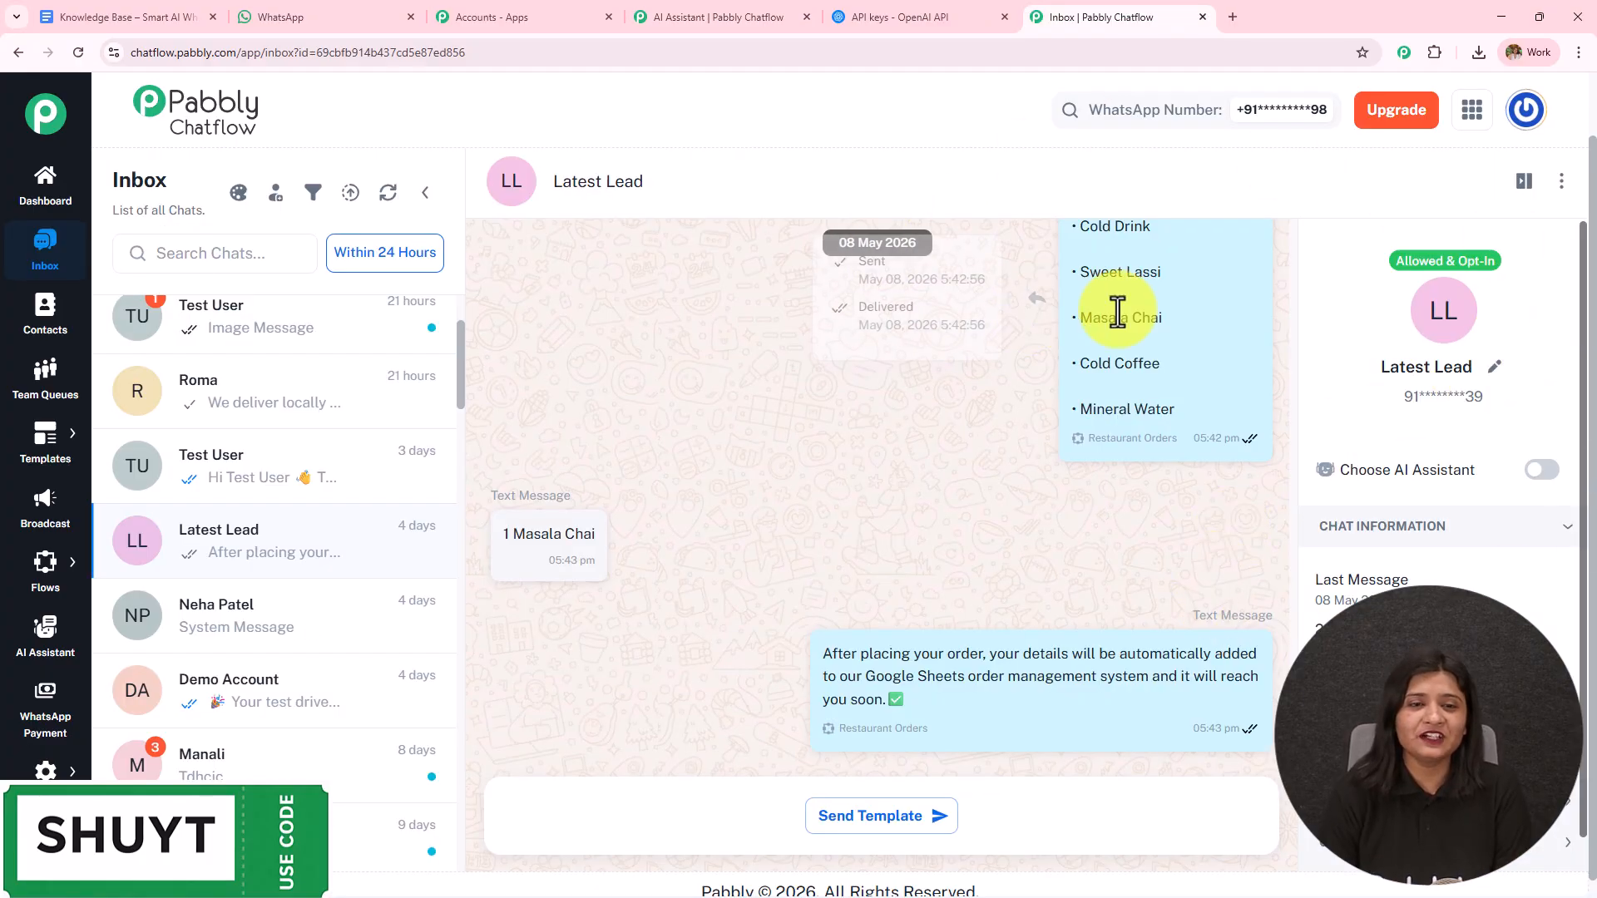
pyautogui.click(1543, 474)
pyautogui.click(589, 425)
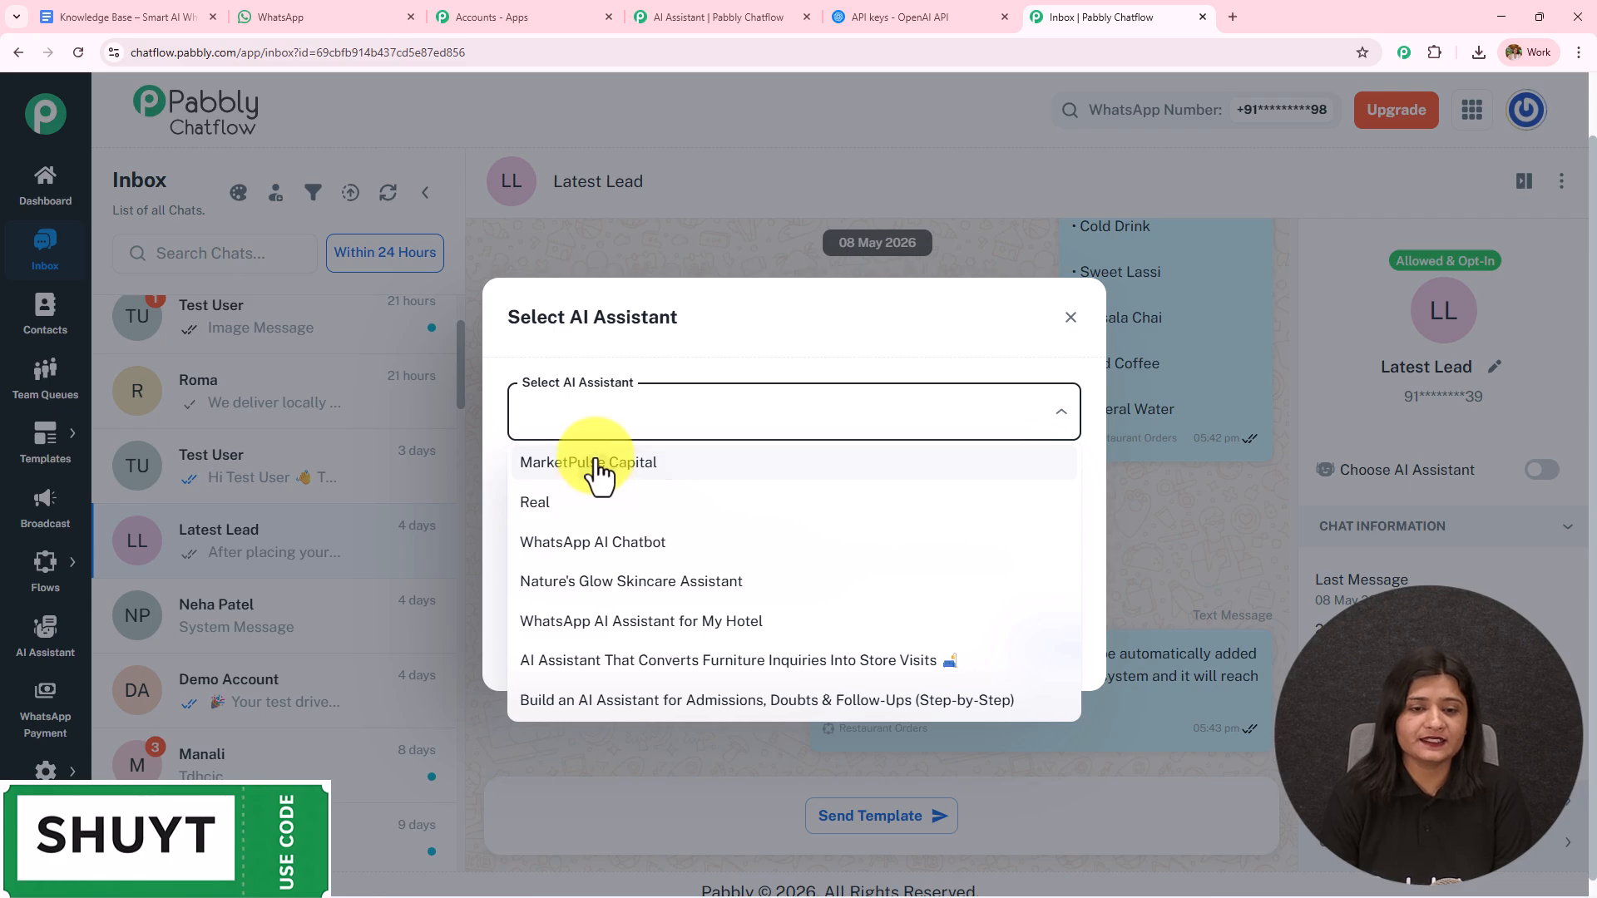
pyautogui.click(598, 466)
pyautogui.click(1065, 645)
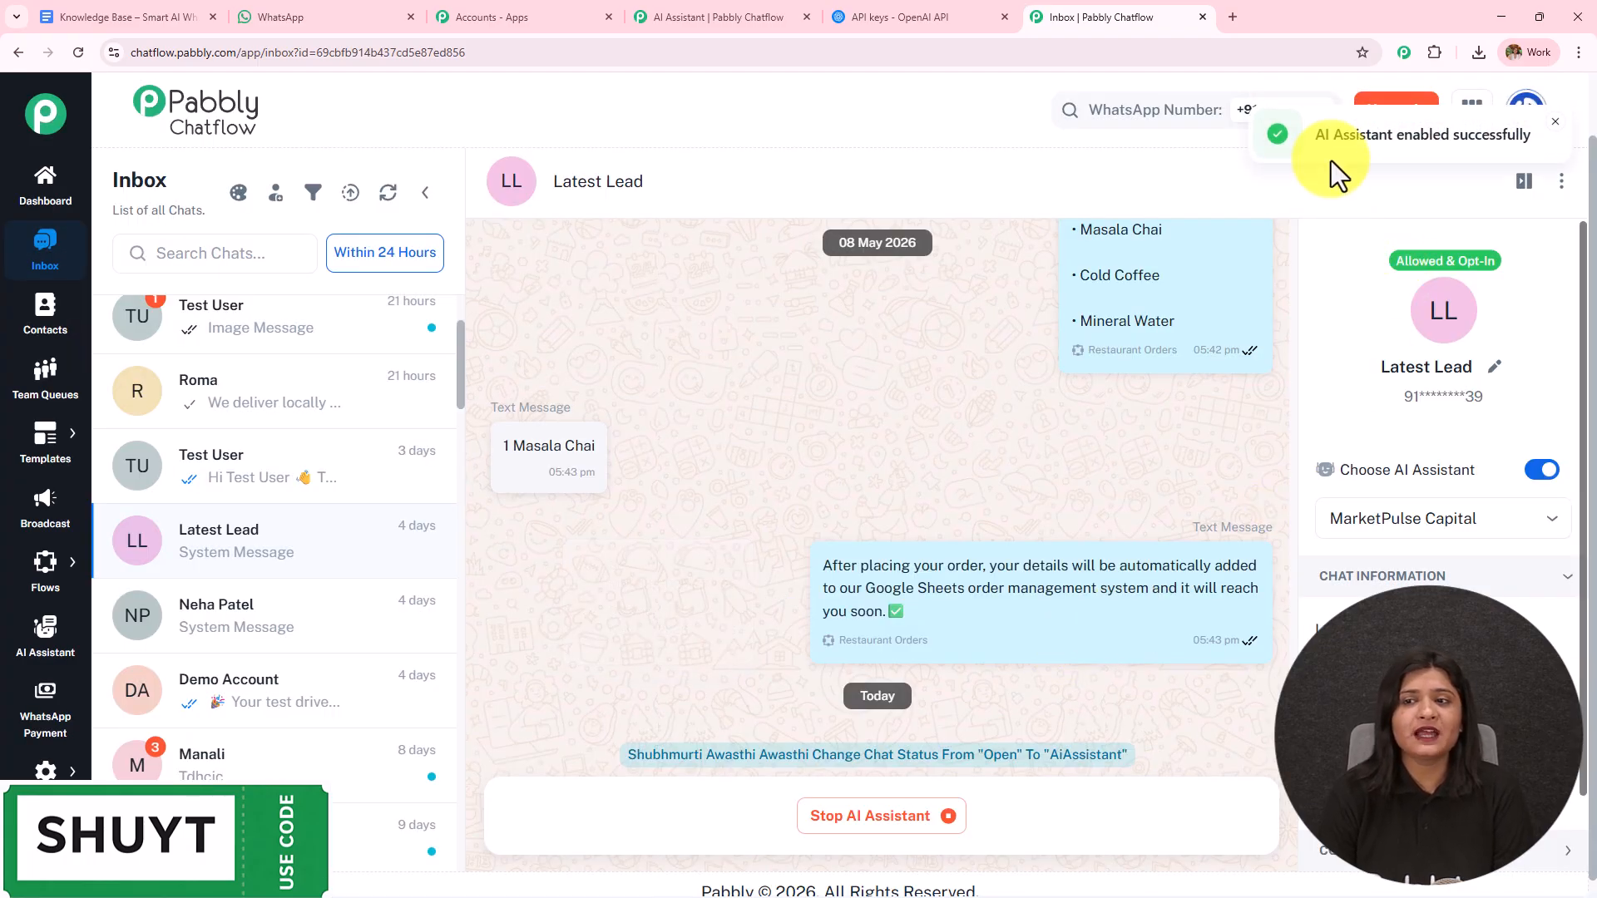
pyautogui.moveTo(1318, 134); pyautogui.dragTo(1497, 136)
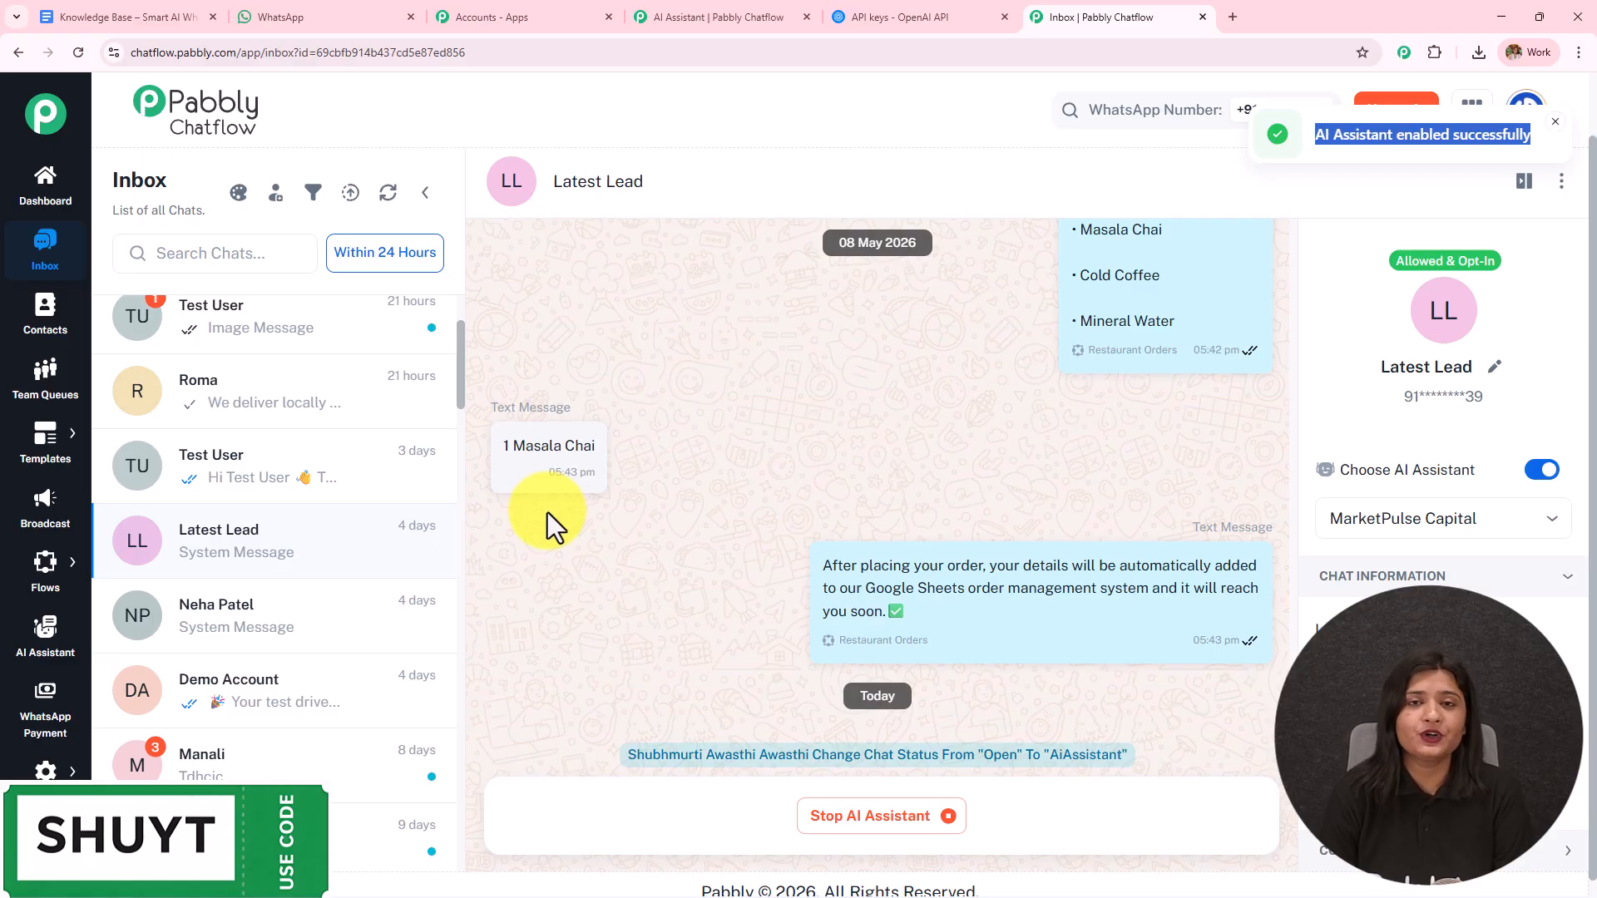
# - Open the Inbox Settings in a separate browser tab and find the AI Auto-Reply Settings section
pyautogui.click(46, 771)
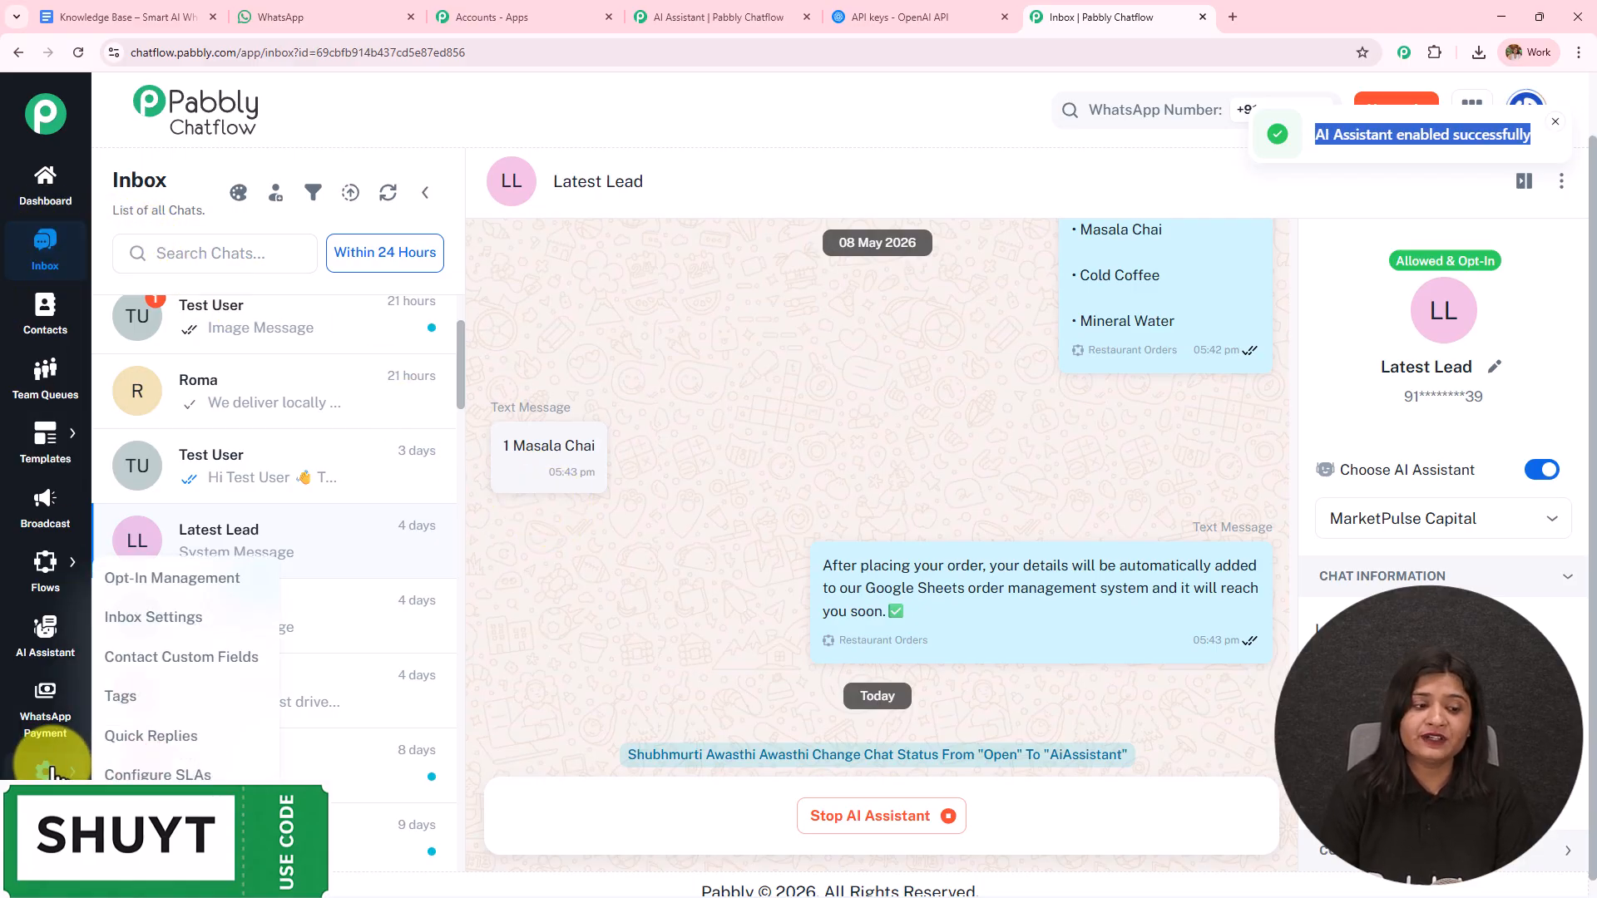
pyautogui.keyDown('ctrl'); pyautogui.click(160, 623); pyautogui.keyUp('ctrl')
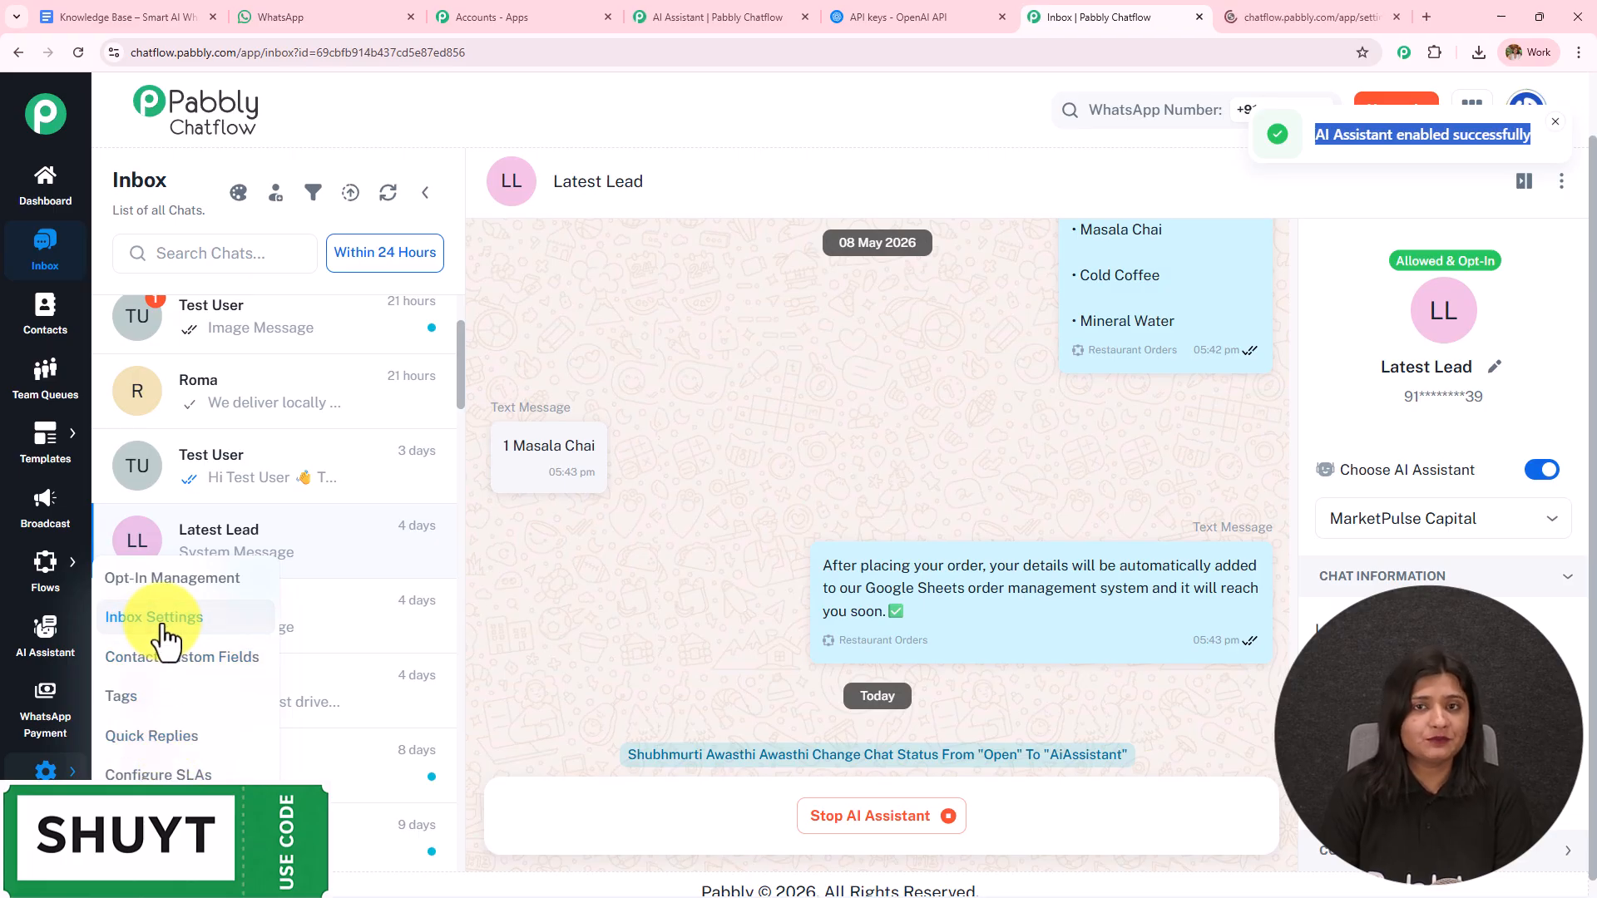
pyautogui.click(1313, 18)
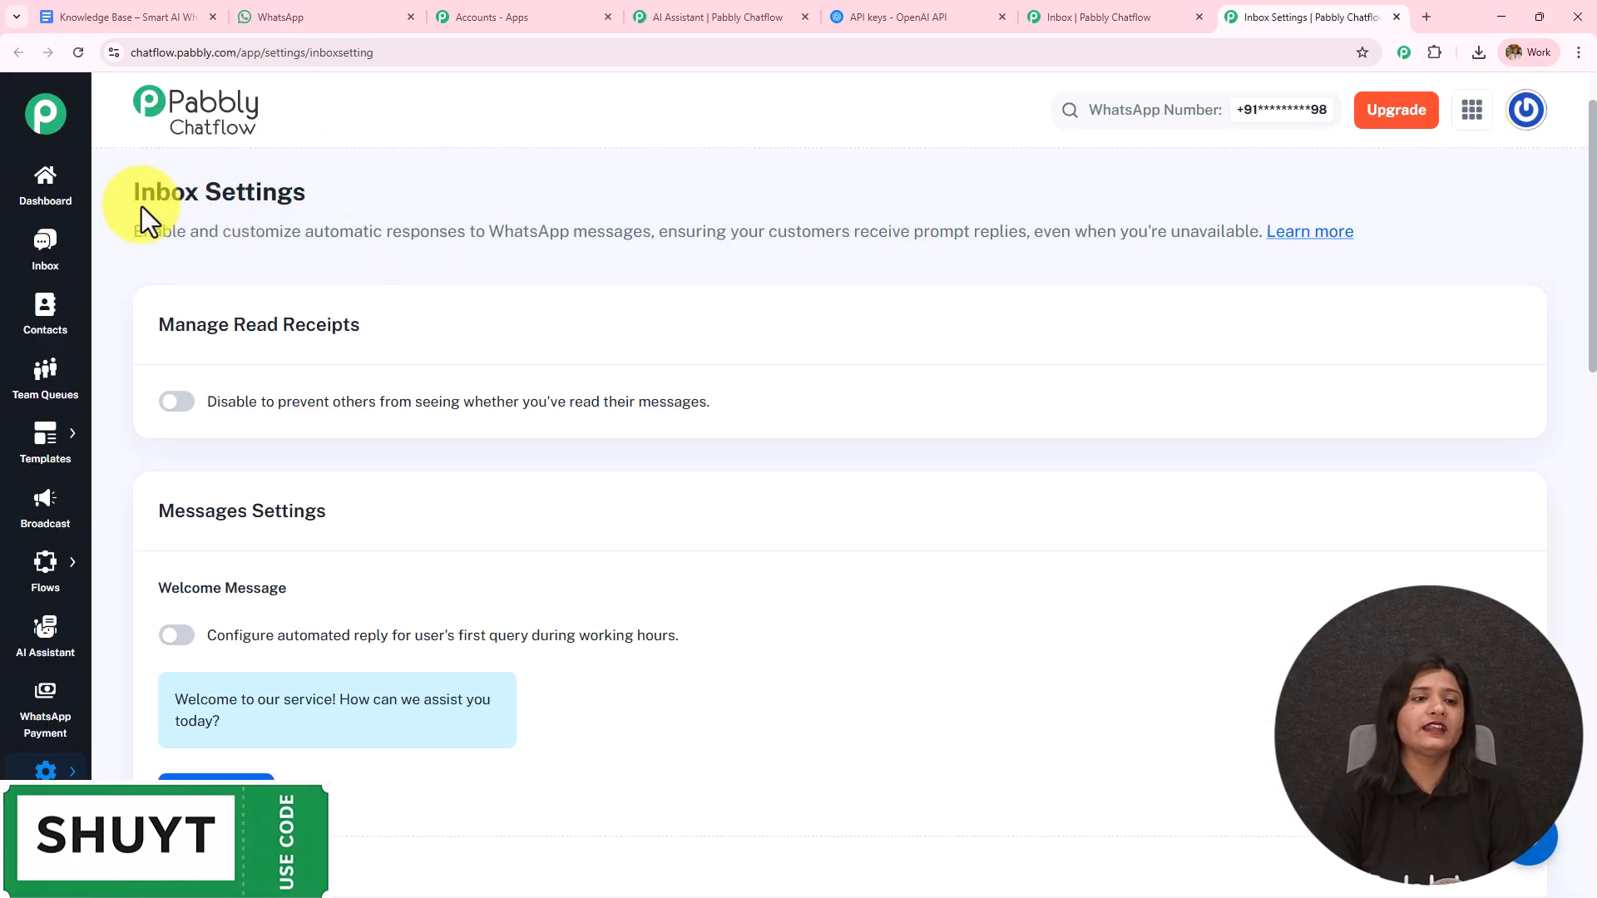
pyautogui.scroll(-7, 524, 400)
pyautogui.scroll(-10, 426, 667)
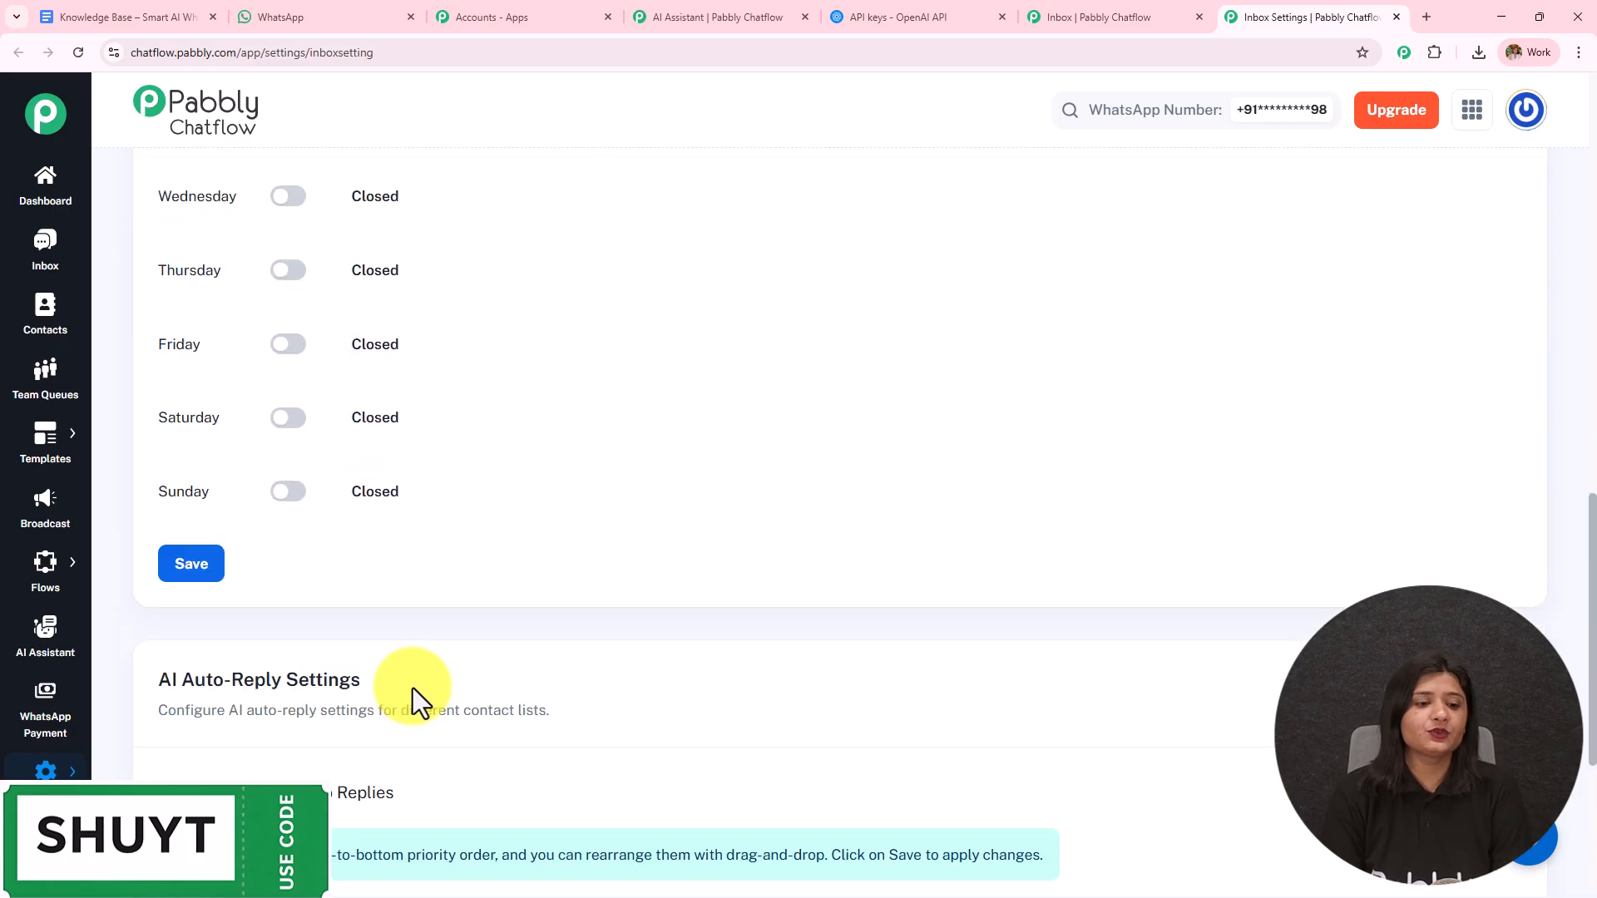
pyautogui.moveTo(160, 362); pyautogui.dragTo(360, 356)
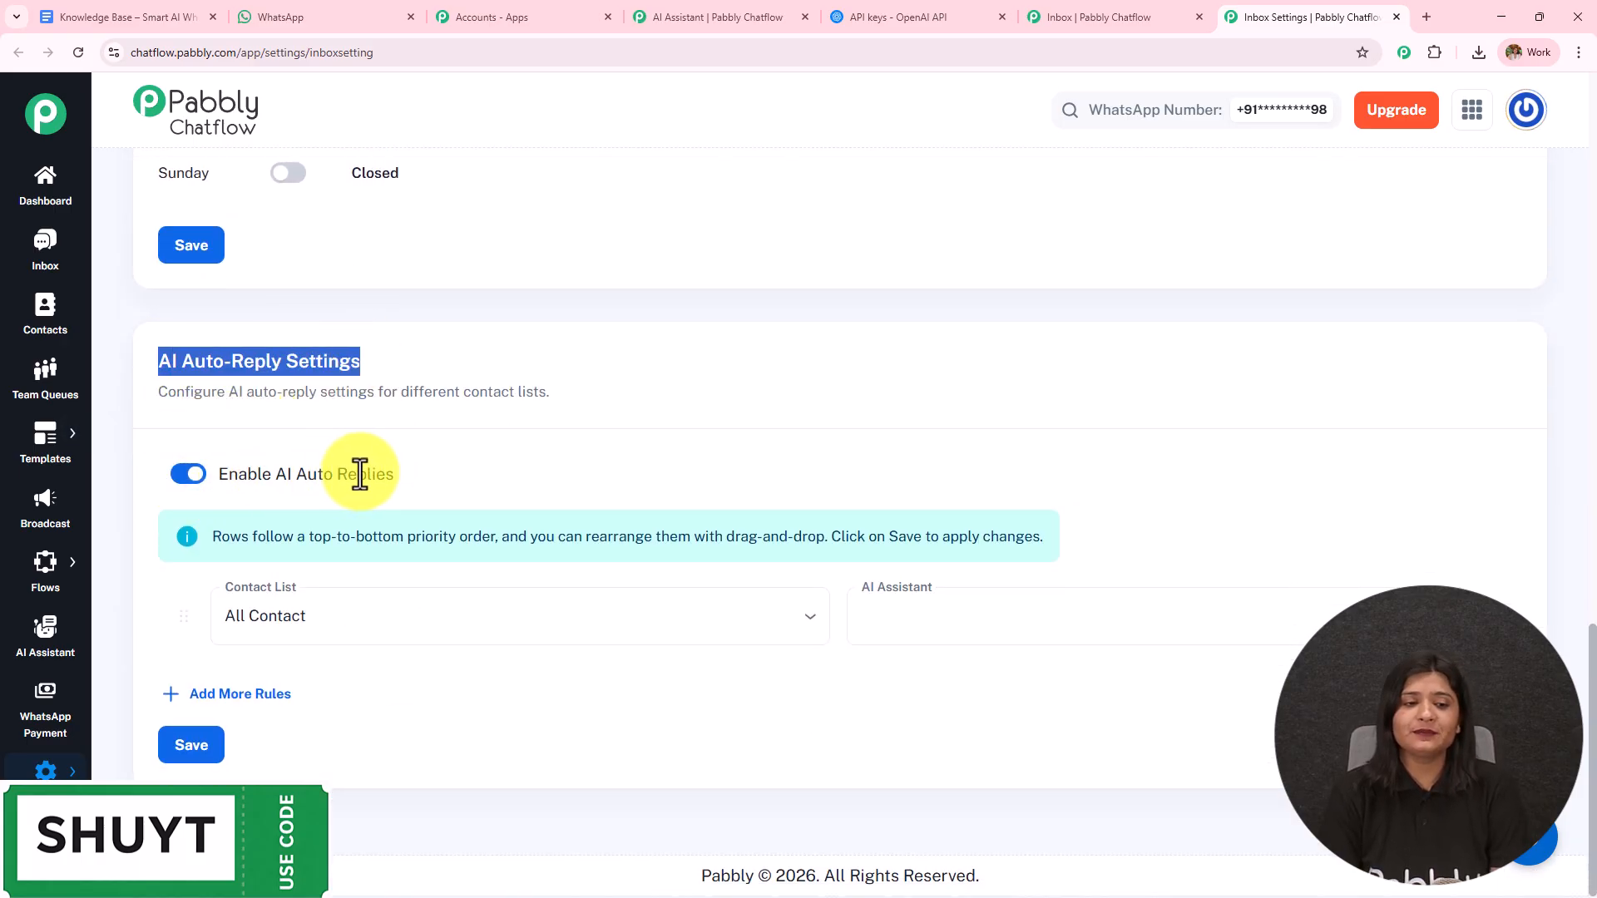
# - Set the first auto-reply rule to the contact list "new list" with MarketPulse Capital as its AI assistant
pyautogui.click(338, 611)
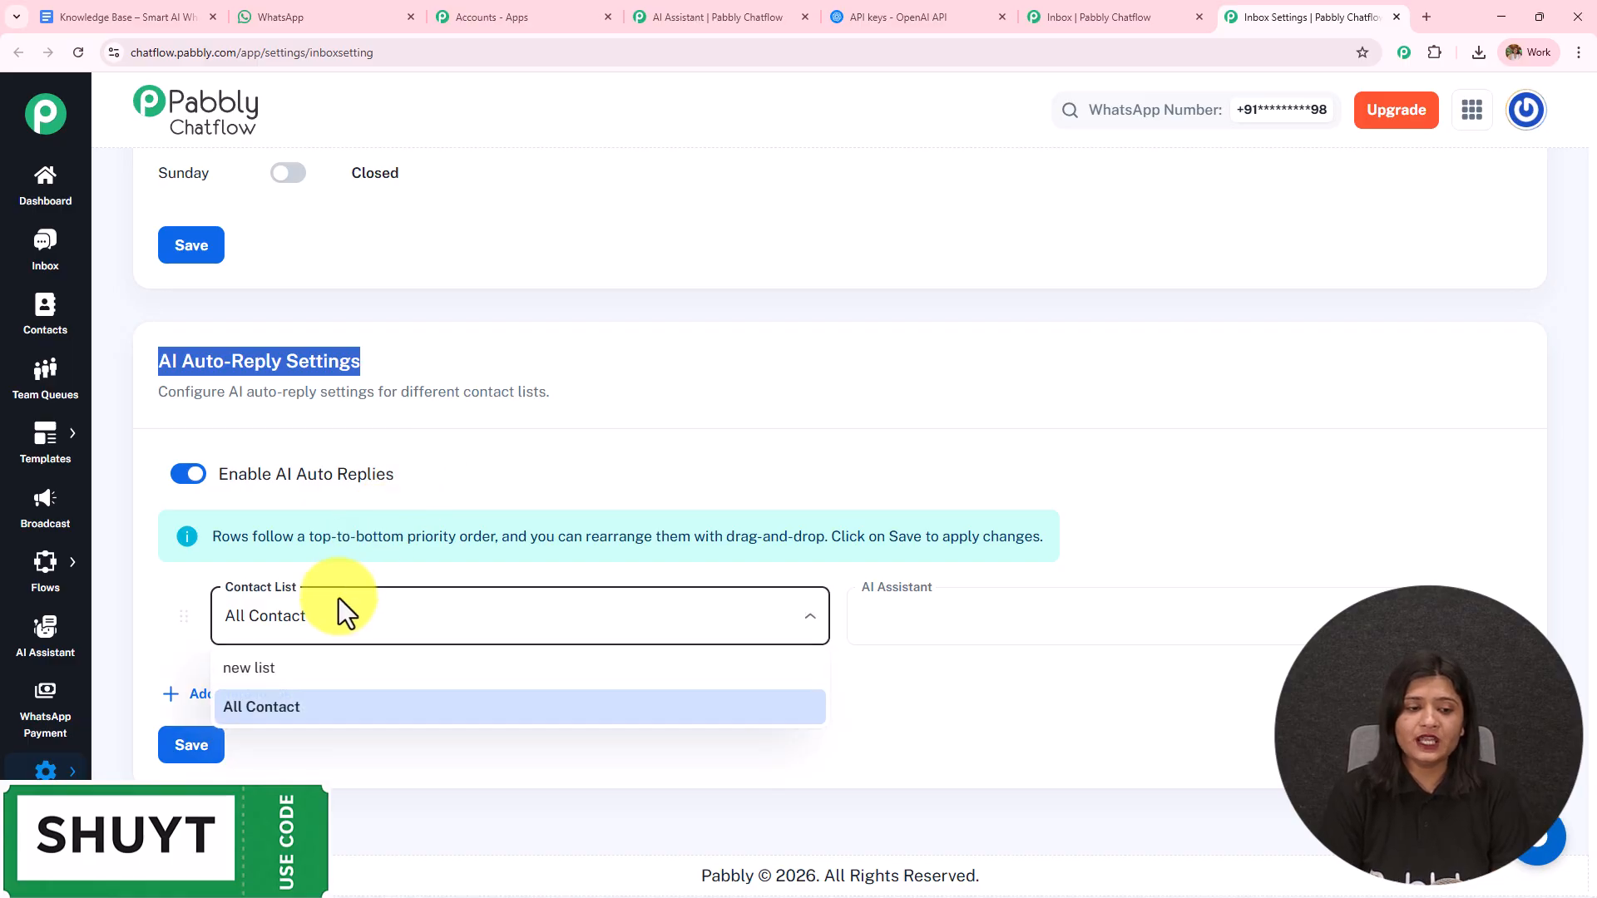
pyautogui.click(293, 665)
pyautogui.click(902, 633)
pyautogui.click(920, 667)
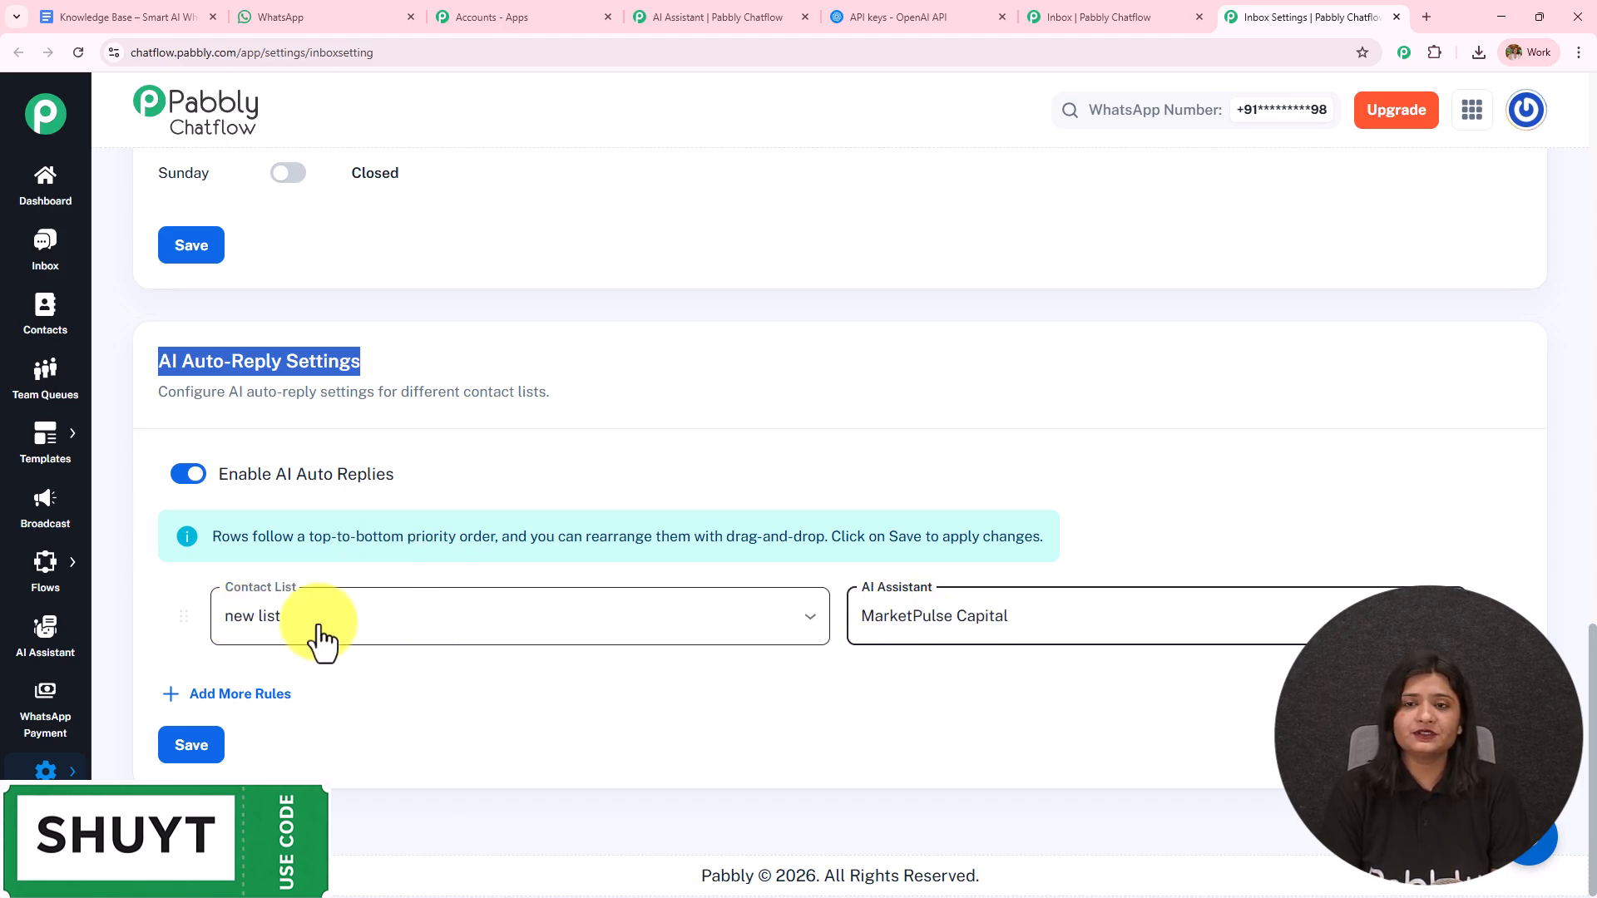
# - Add a second auto-reply rule that assigns the AI assistant Real to the All Contact list
pyautogui.click(258, 695)
pyautogui.click(272, 697)
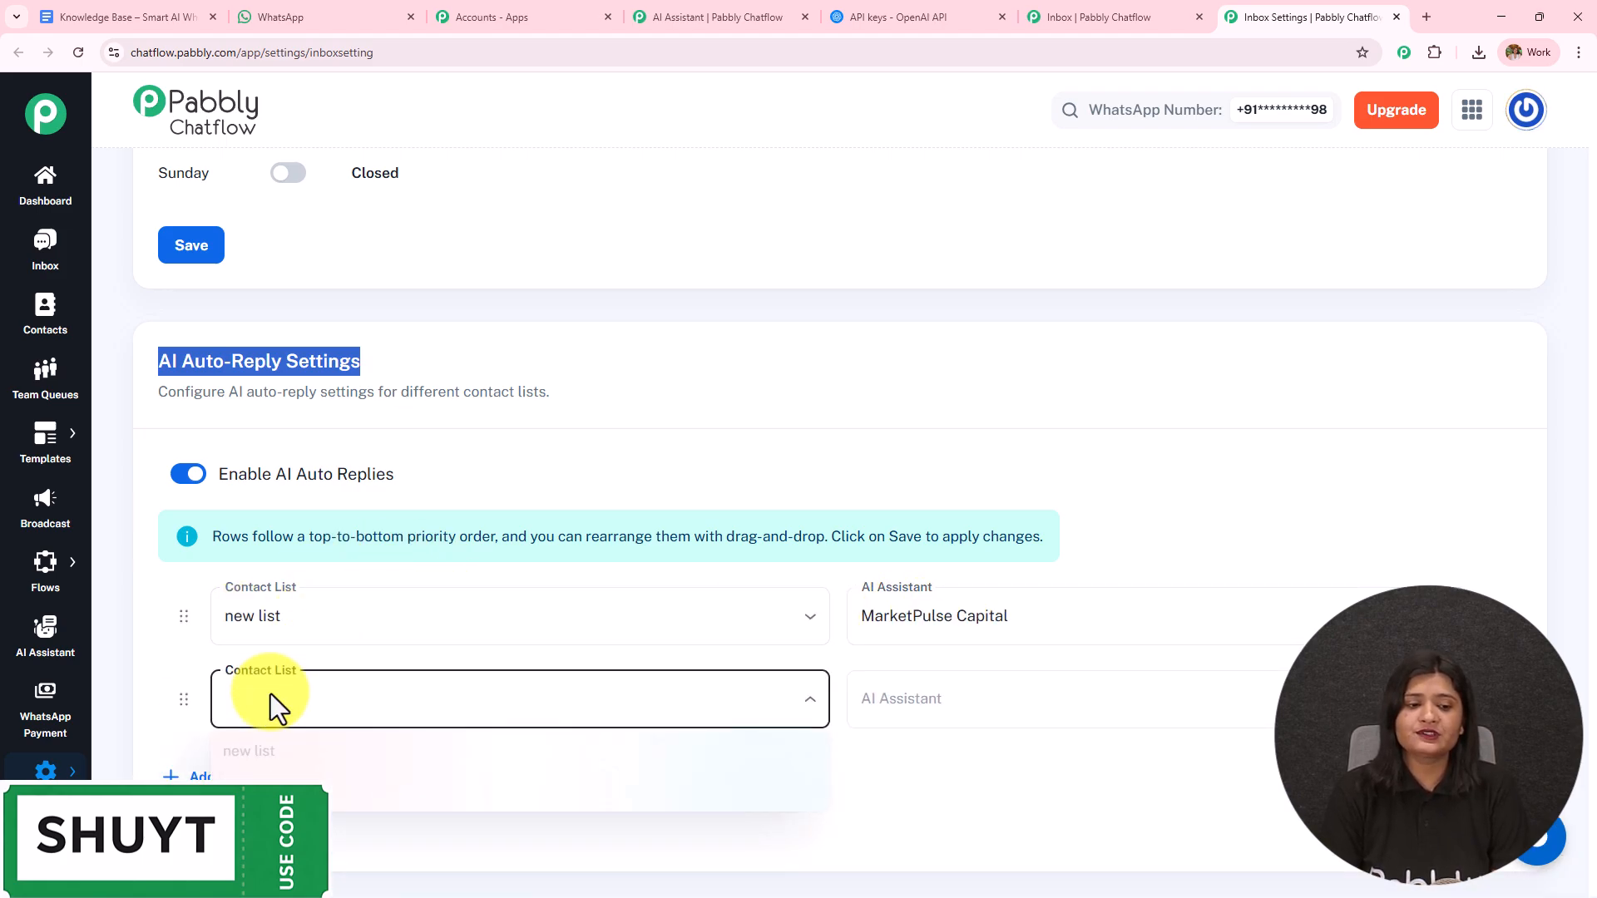
pyautogui.click(287, 789)
pyautogui.click(977, 717)
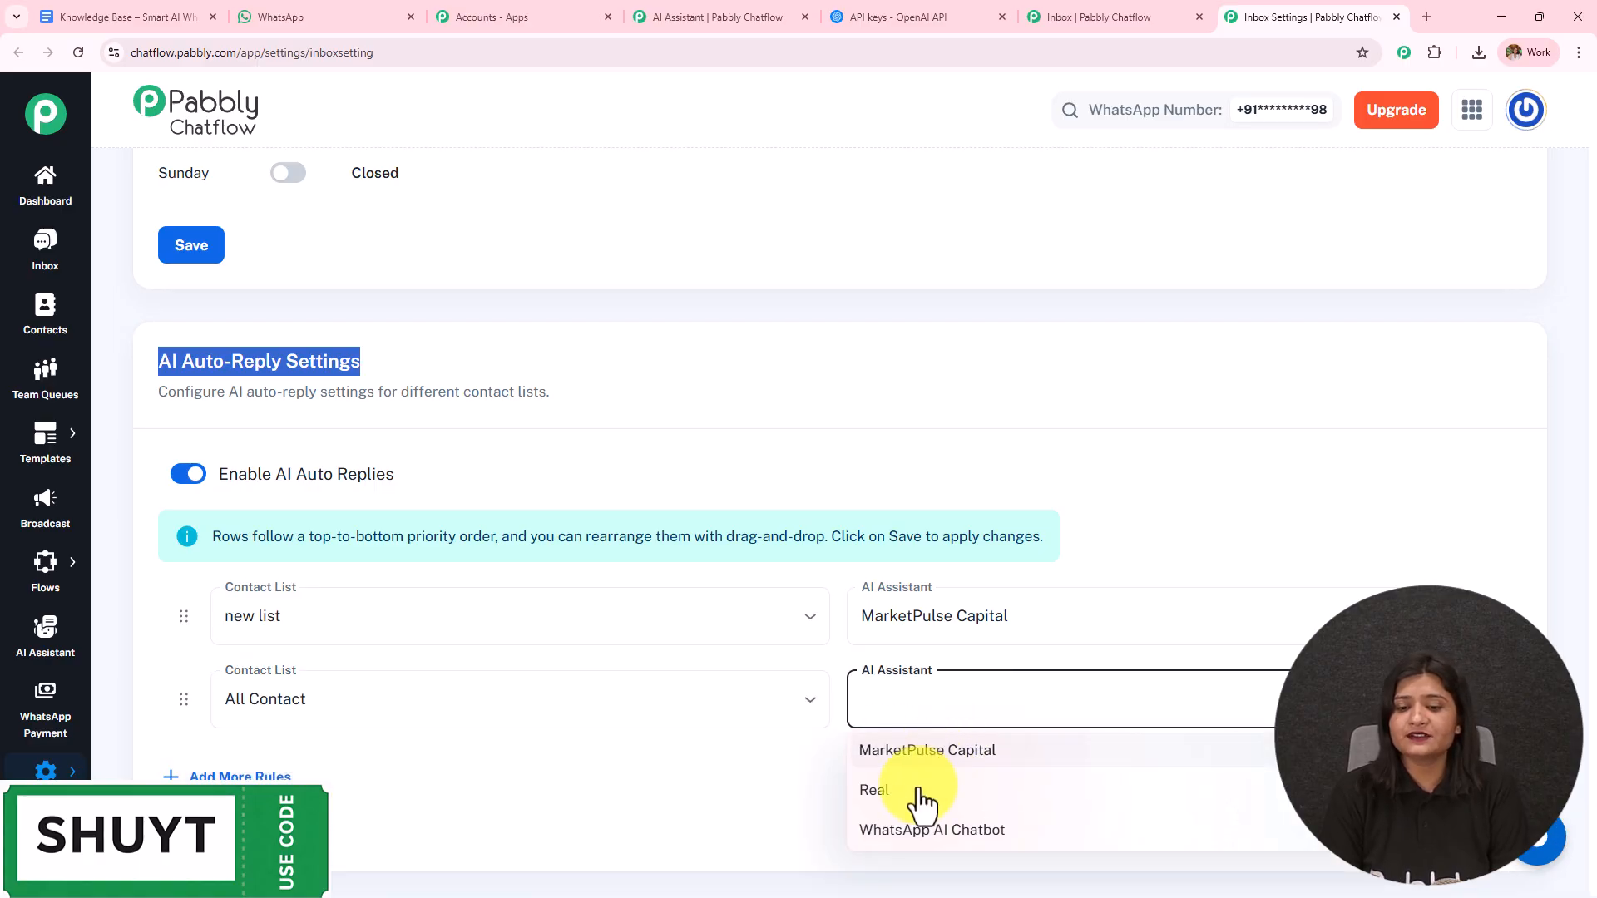
pyautogui.click(920, 792)
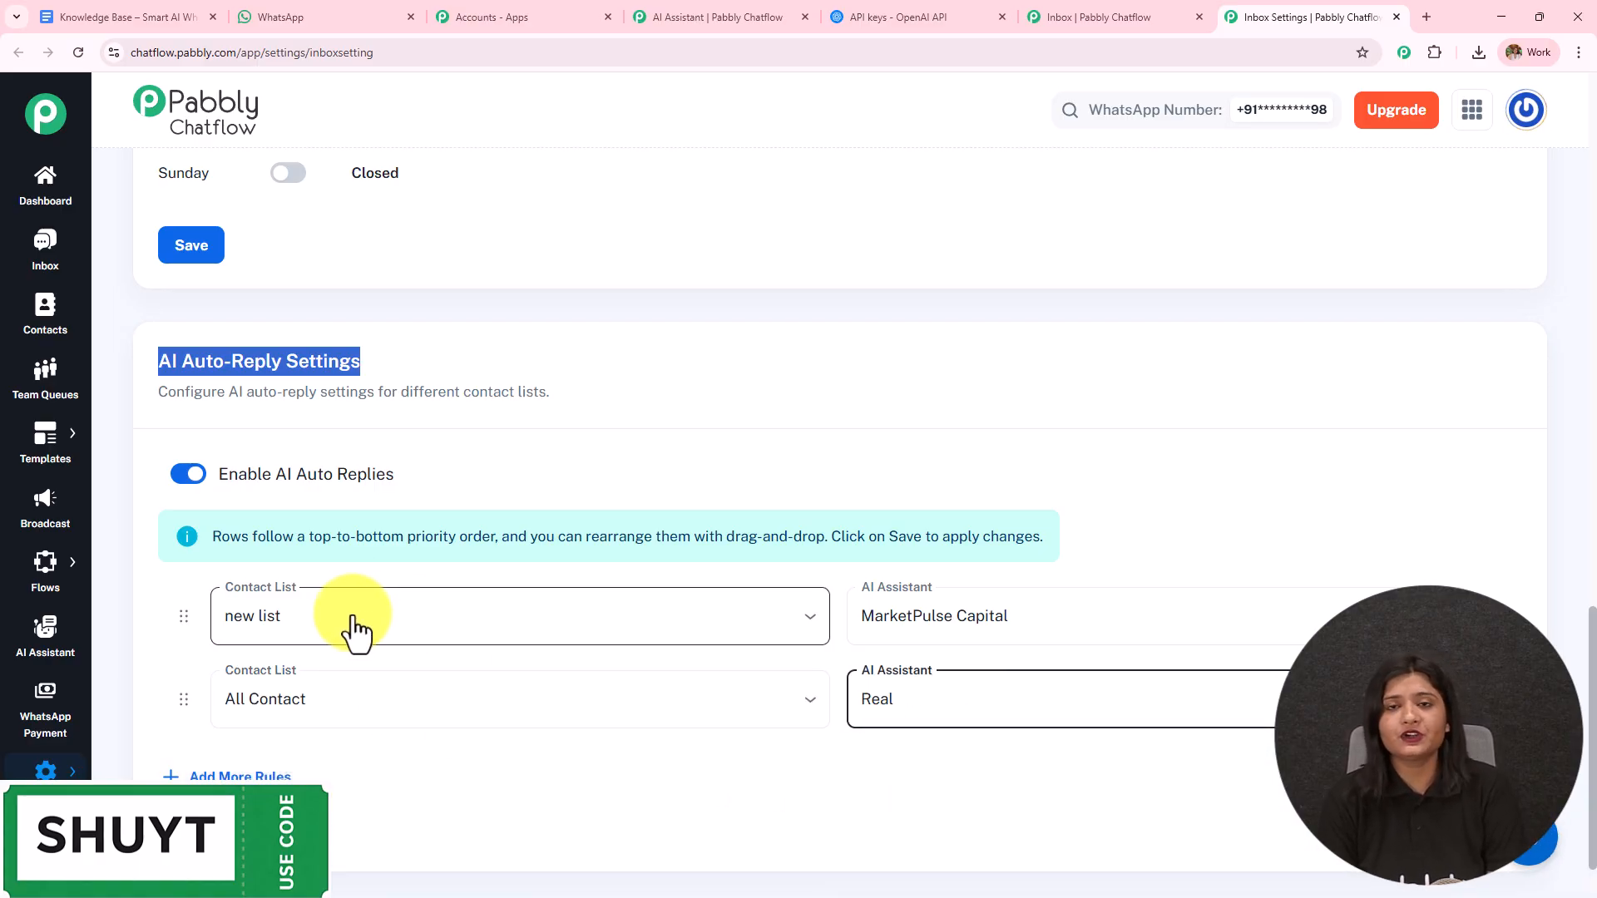